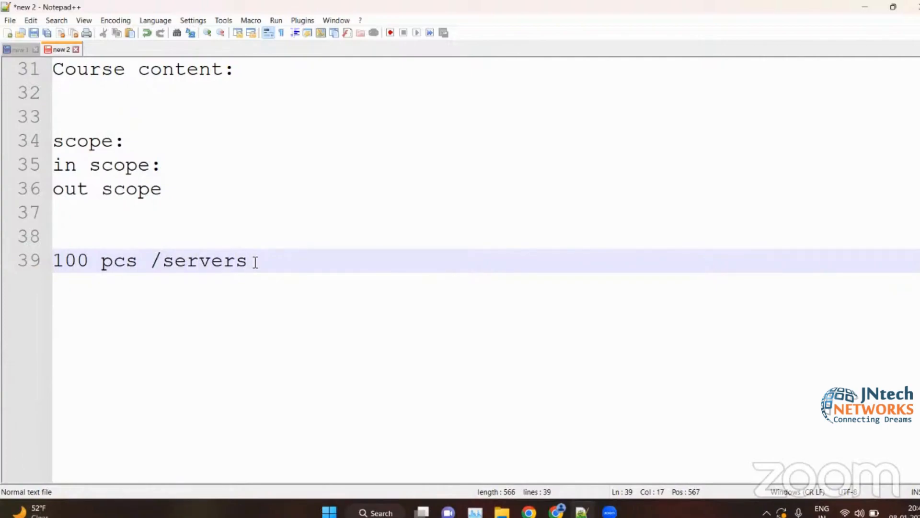
- Add the line "50 pcs" below "100 pcs /servers" and append a colon to the "out scope" line
{"action": "key", "text": "Return"}
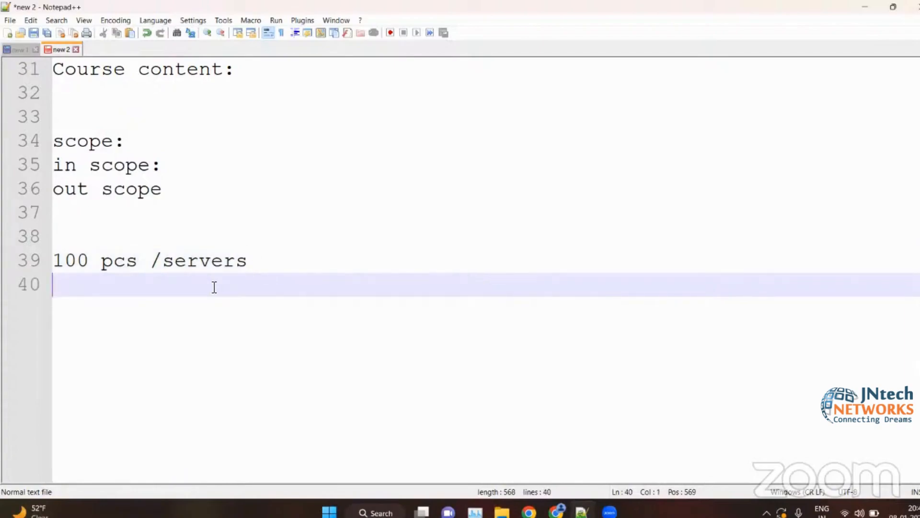
{"action": "type", "text": "50 pcs"}
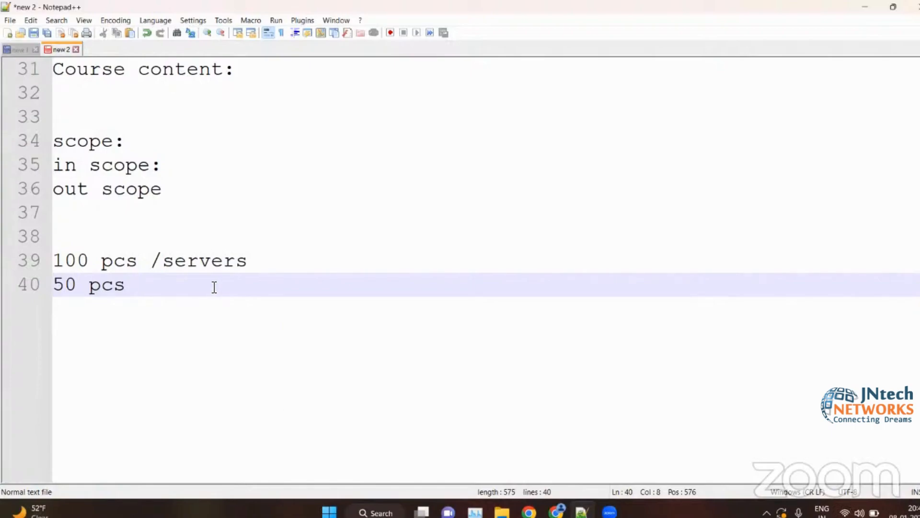
{"action": "left_click", "coordinate": [174, 168]}
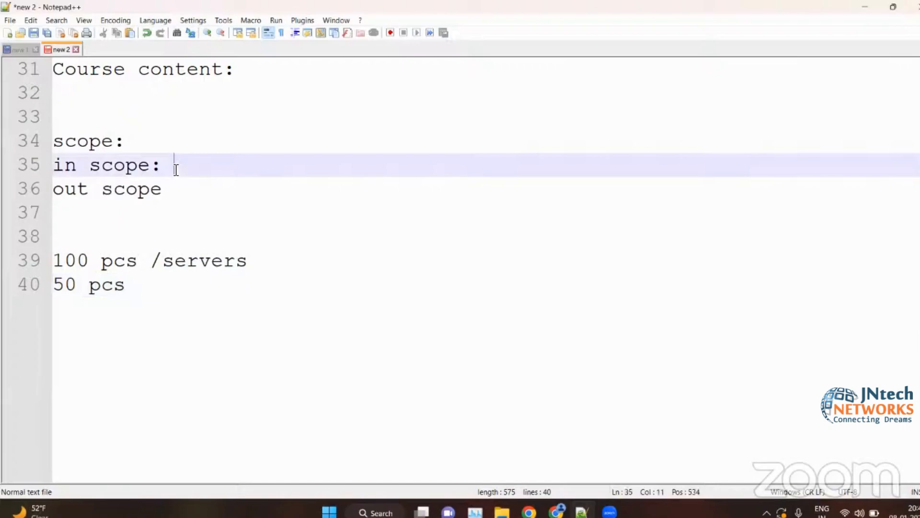
{"action": "key", "text": "Down"}
{"action": "type", "text": ":"}
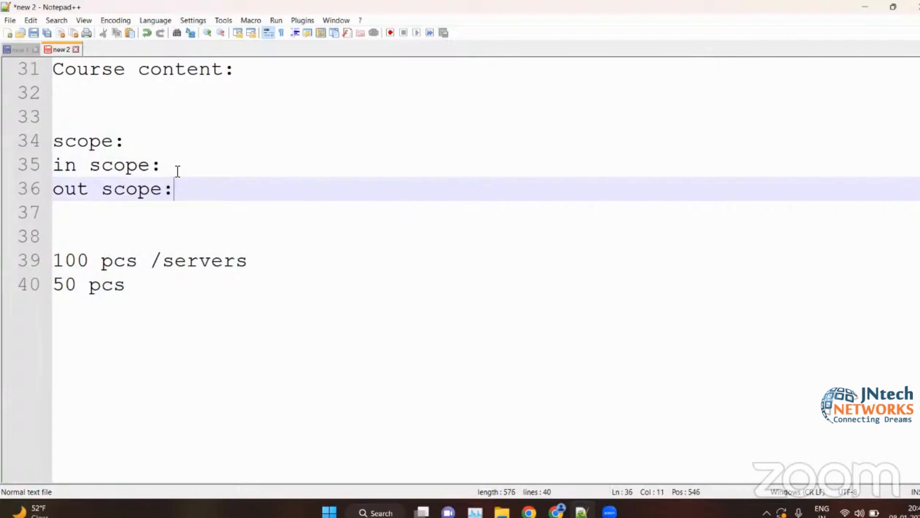
{"action": "left_click", "coordinate": [178, 171]}
{"action": "left_click", "coordinate": [193, 187]}
- Switch to wireshark.pdf in the browser and review the topics of Sections 1 and 2, including the legal issues item
{"action": "left_click", "coordinate": [865, 5]}
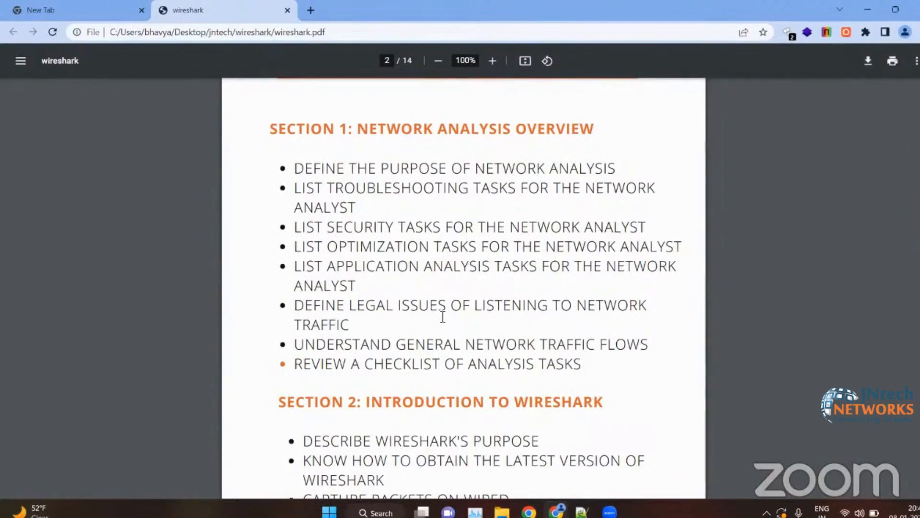
{"action": "scroll", "coordinate": [443, 316], "scroll_direction": "down", "scroll_amount": 1}
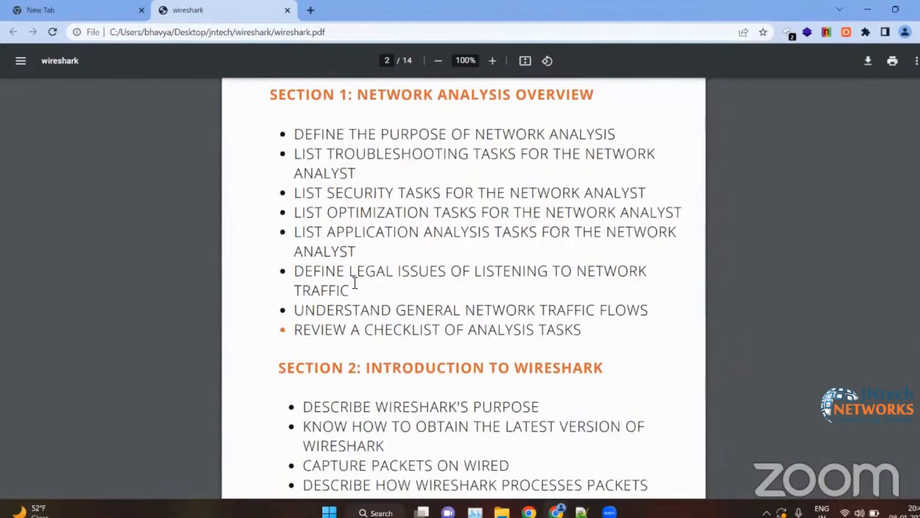
{"action": "left_click_drag", "start_coordinate": [355, 283], "coordinate": [477, 272]}
{"action": "left_click", "coordinate": [379, 298]}
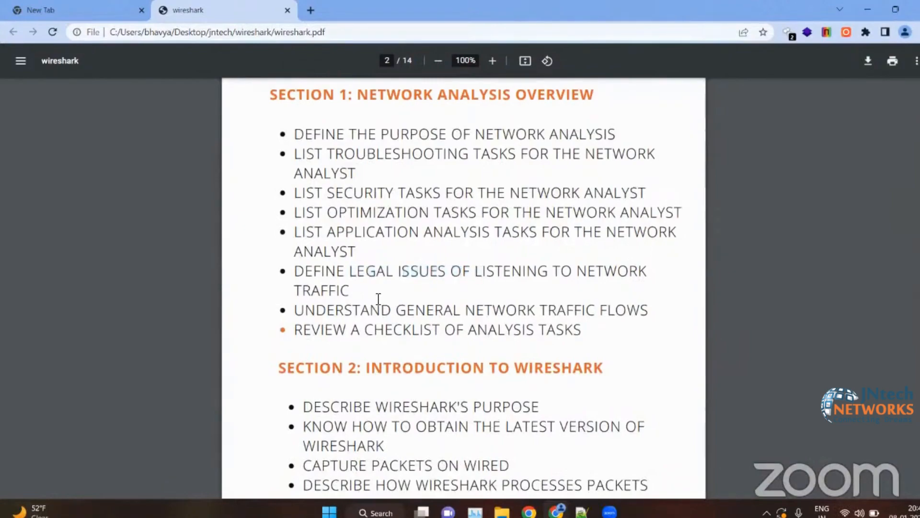
{"action": "left_click_drag", "start_coordinate": [378, 298], "coordinate": [281, 282]}
{"action": "left_click", "coordinate": [340, 291]}
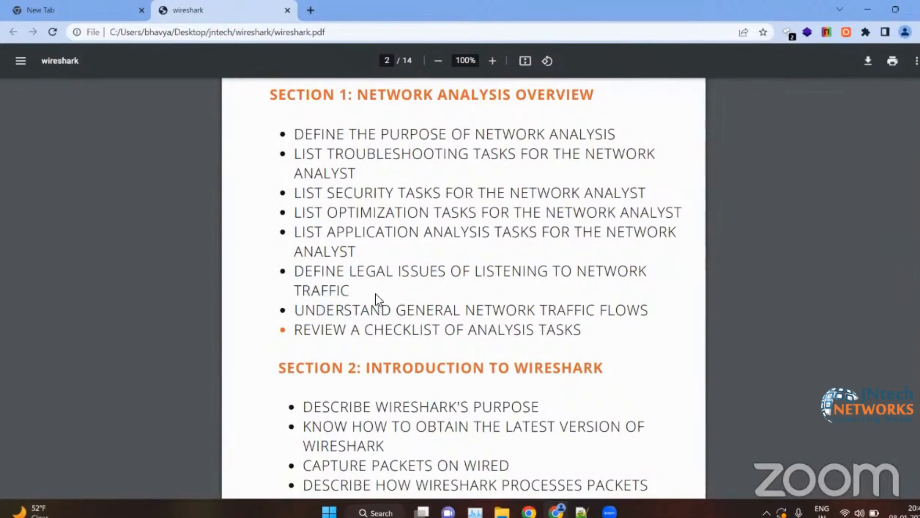
{"action": "left_click_drag", "start_coordinate": [295, 138], "coordinate": [520, 360]}
{"action": "left_click", "coordinate": [520, 360]}
{"action": "scroll", "coordinate": [520, 360], "scroll_direction": "down", "scroll_amount": 3}
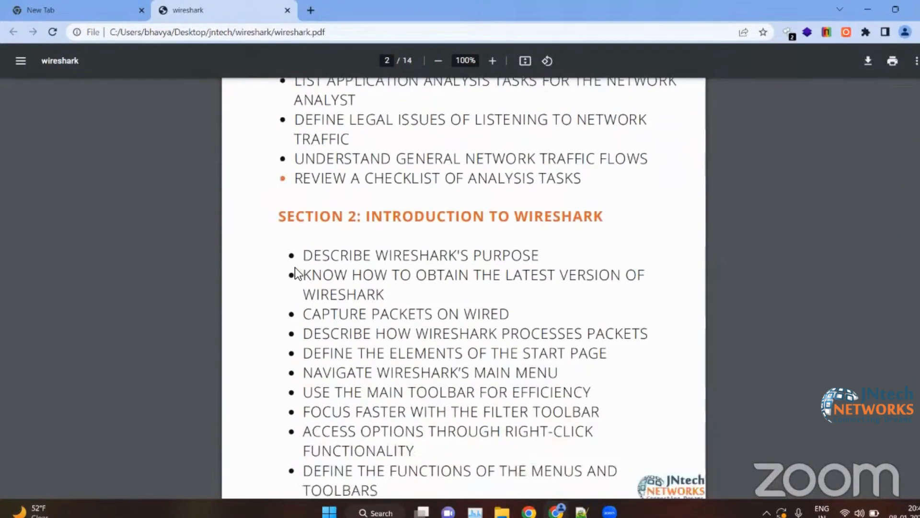
{"action": "scroll", "coordinate": [296, 273], "scroll_direction": "down", "scroll_amount": 2}
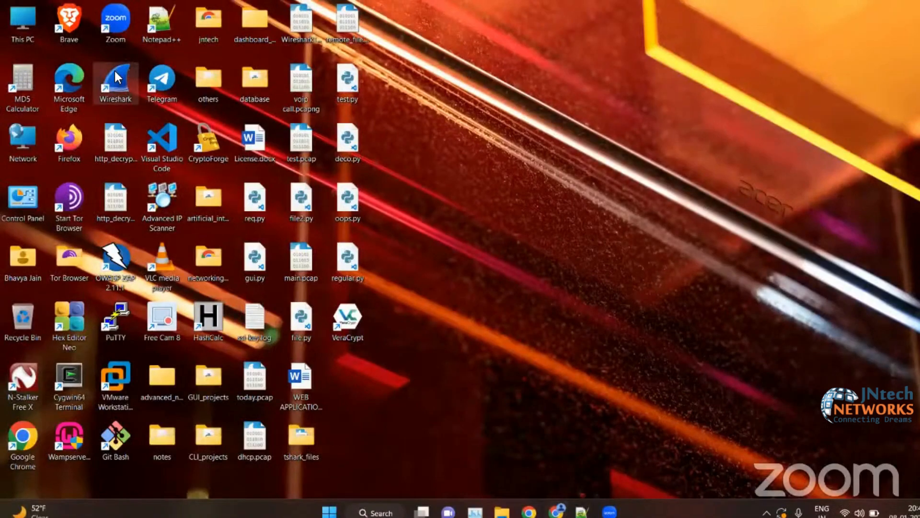
- Switch to Wireshark, decline the software update, and record a short live capture on the Killer Wi-Fi adapter
{"action": "double_click", "coordinate": [115, 72]}
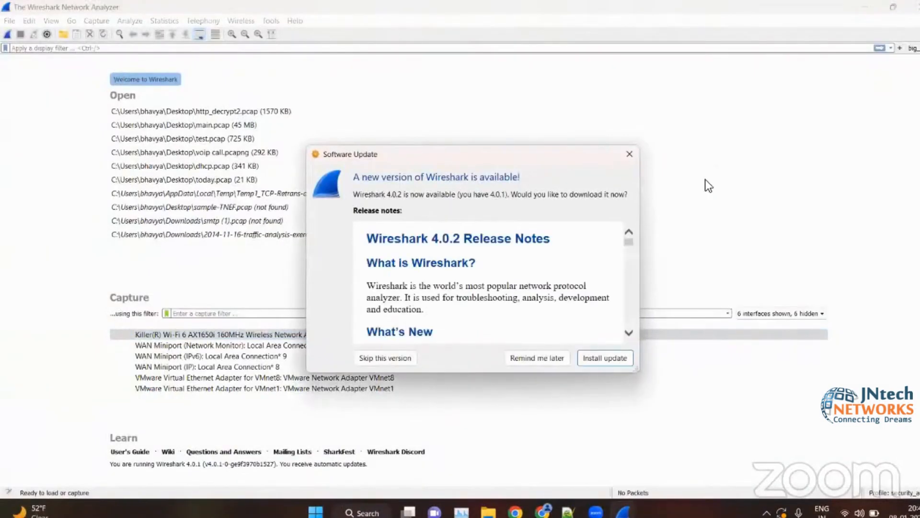
{"action": "left_click", "coordinate": [629, 154]}
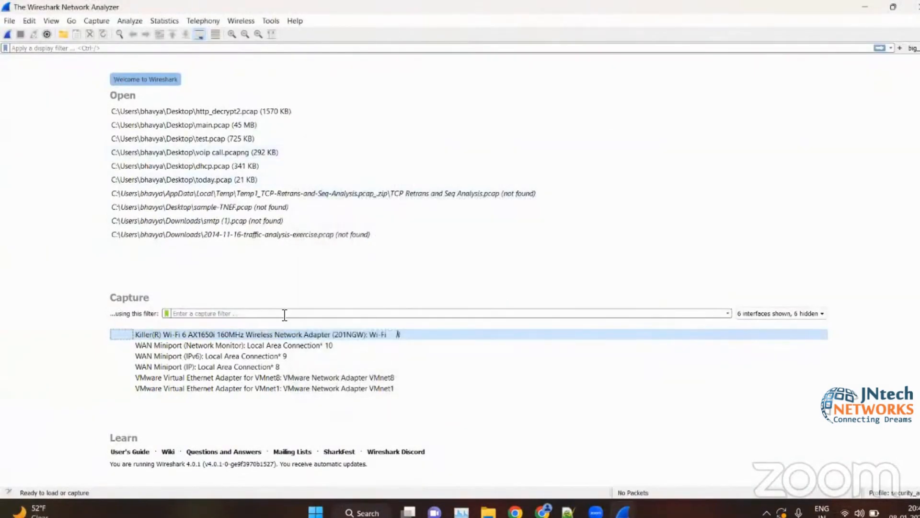
{"action": "double_click", "coordinate": [246, 334]}
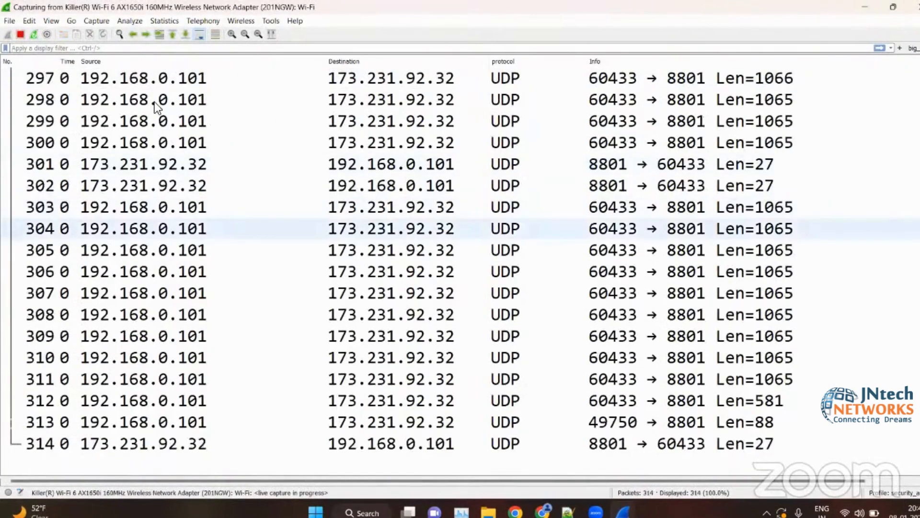
{"action": "left_click", "coordinate": [19, 34]}
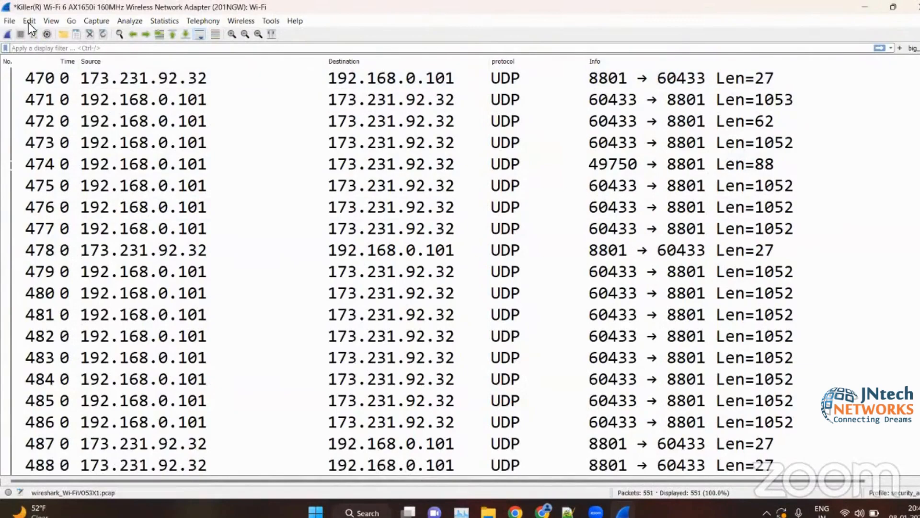
{"action": "left_click", "coordinate": [28, 23]}
{"action": "mouse_move", "coordinate": [51, 20]}
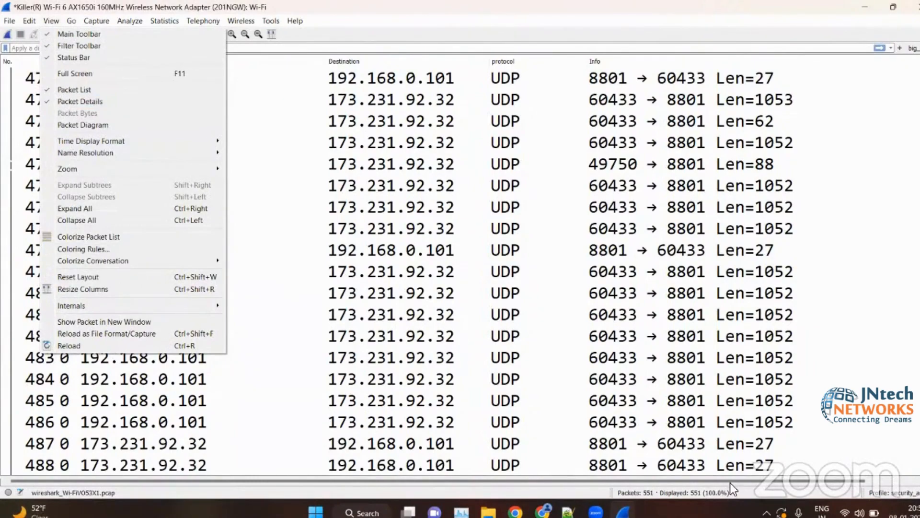
{"action": "left_click", "coordinate": [321, 93]}
{"action": "left_click", "coordinate": [71, 20]}
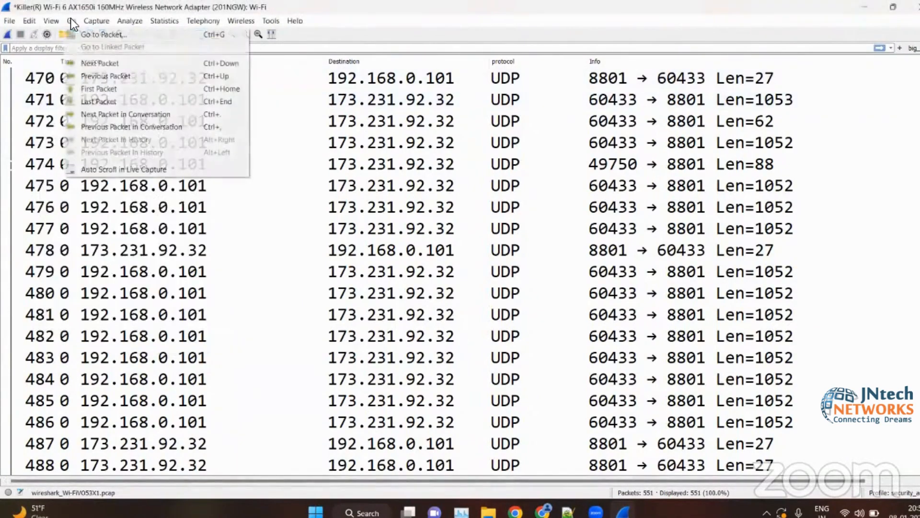
{"action": "left_click", "coordinate": [38, 19]}
- Hide and redisplay the packet details pane, and enlarge it to take up most of the window below the packet list
{"action": "left_click", "coordinate": [52, 19]}
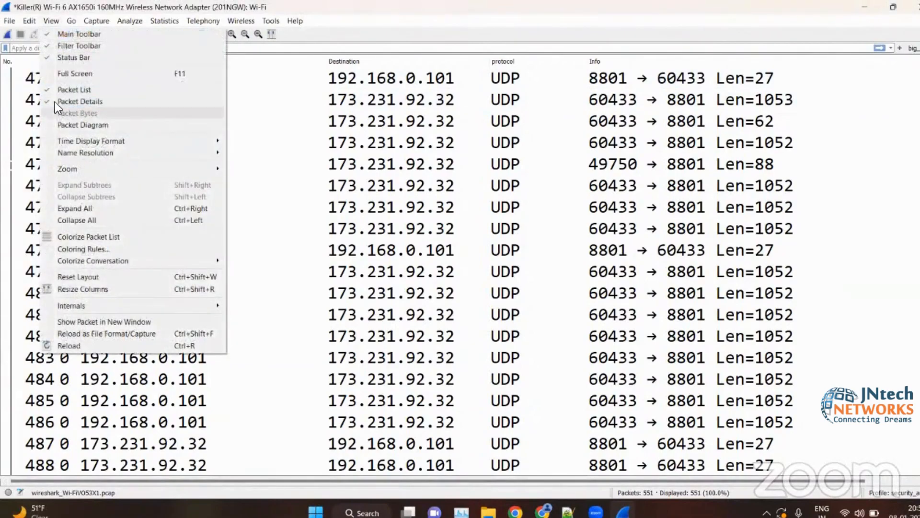
{"action": "left_click", "coordinate": [50, 101]}
{"action": "left_click", "coordinate": [52, 21]}
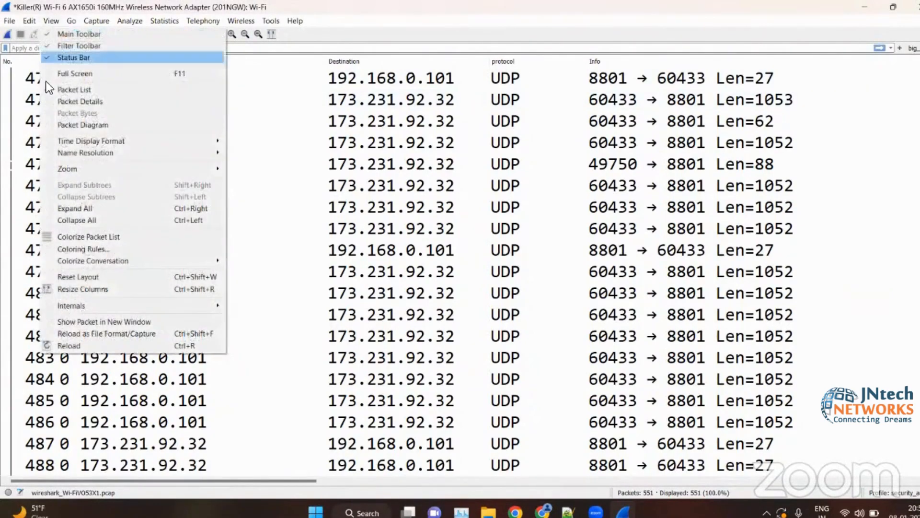
{"action": "left_click", "coordinate": [48, 101]}
{"action": "left_click_drag", "start_coordinate": [113, 482], "coordinate": [113, 152]}
- Display the packet diagram and enlarge its pane below the packet details
{"action": "left_click", "coordinate": [40, 22]}
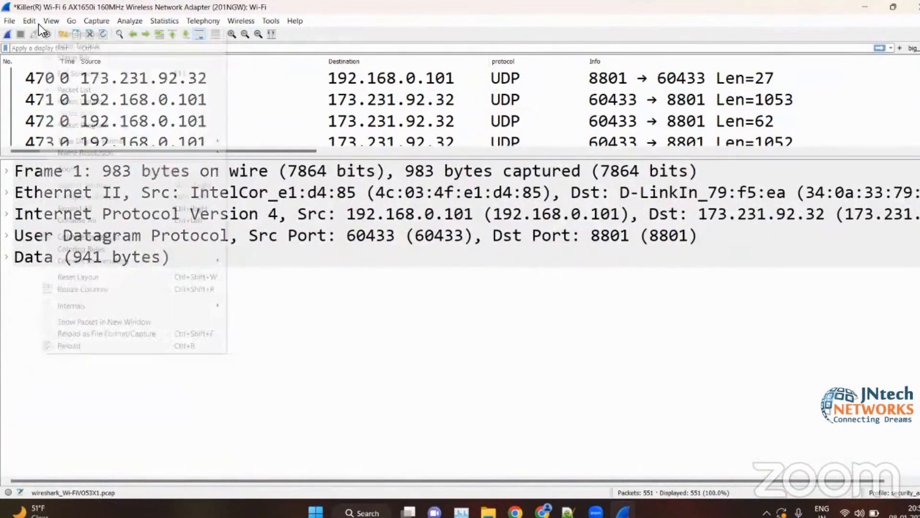
{"action": "left_click", "coordinate": [100, 125]}
{"action": "left_click", "coordinate": [100, 125]}
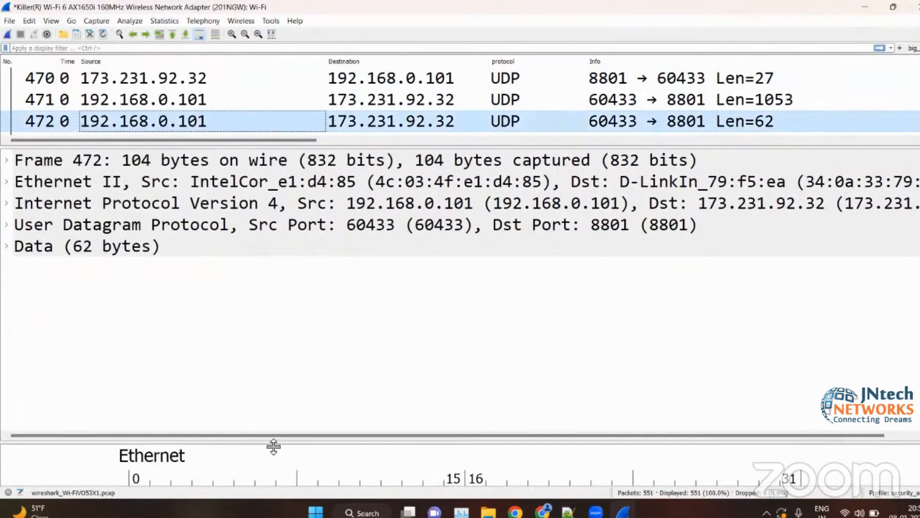
{"action": "left_click_drag", "start_coordinate": [273, 445], "coordinate": [274, 358]}
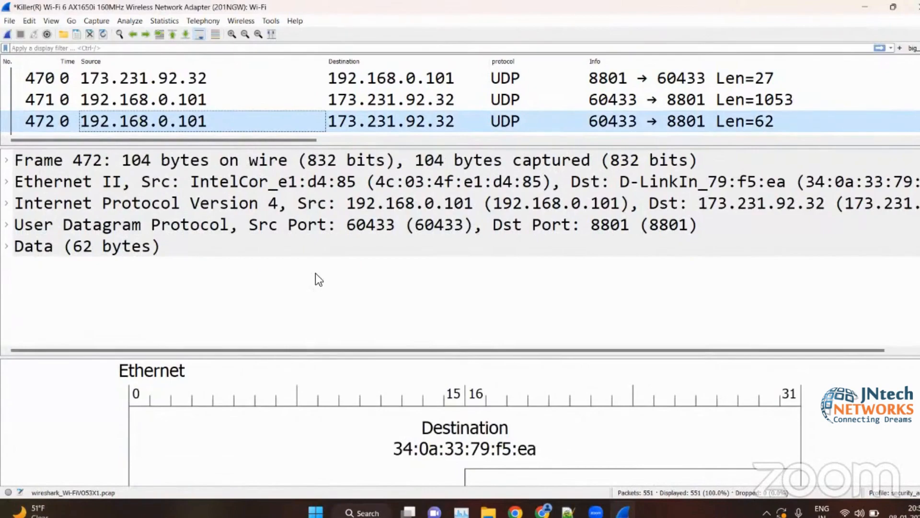
{"action": "left_click", "coordinate": [16, 20]}
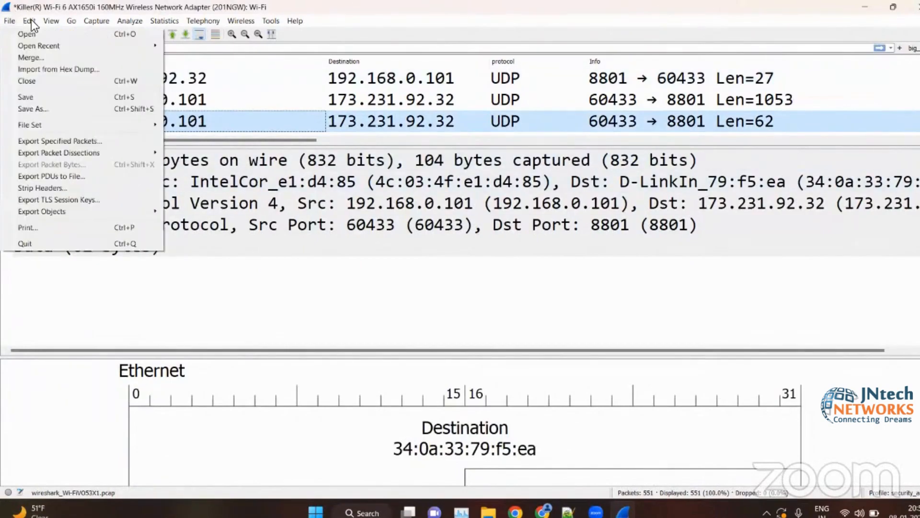
{"action": "mouse_move", "coordinate": [51, 21]}
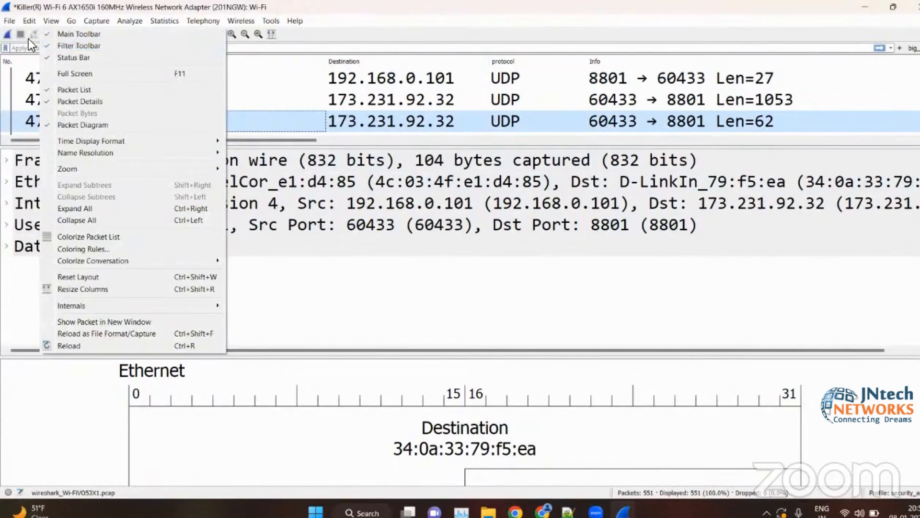
{"action": "left_click", "coordinate": [27, 39]}
{"action": "left_click", "coordinate": [296, 48]}
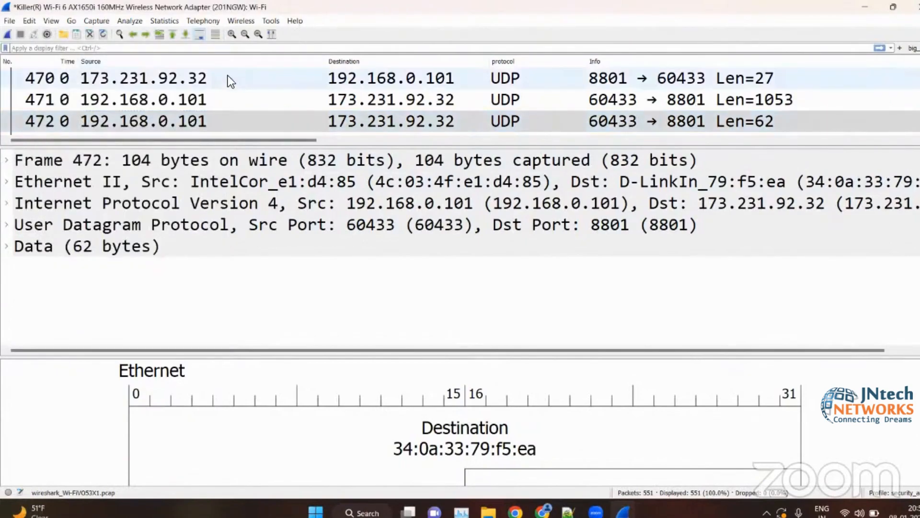
- Enlarge the packet list pane and inspect packets 470 and 481, including the Data layer of packet 481
{"action": "left_click", "coordinate": [228, 76]}
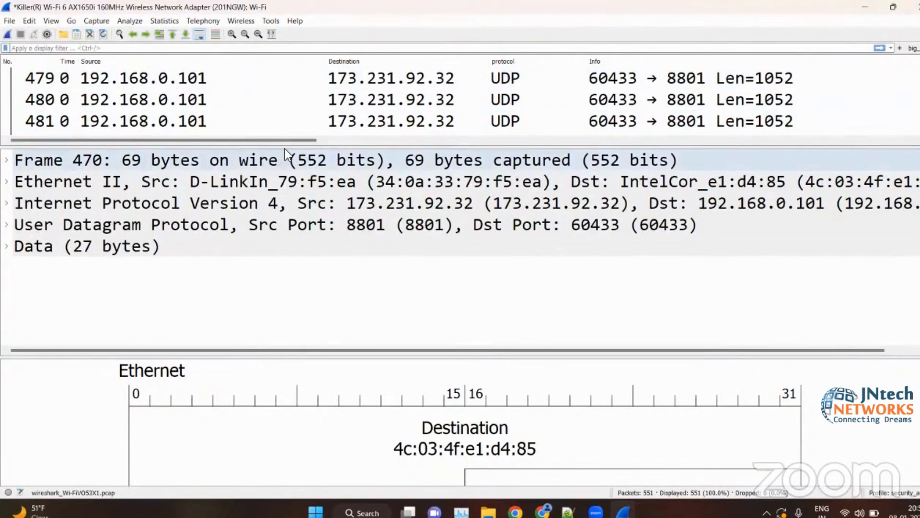
{"action": "left_click_drag", "start_coordinate": [287, 147], "coordinate": [282, 246]}
{"action": "left_click", "coordinate": [260, 131]}
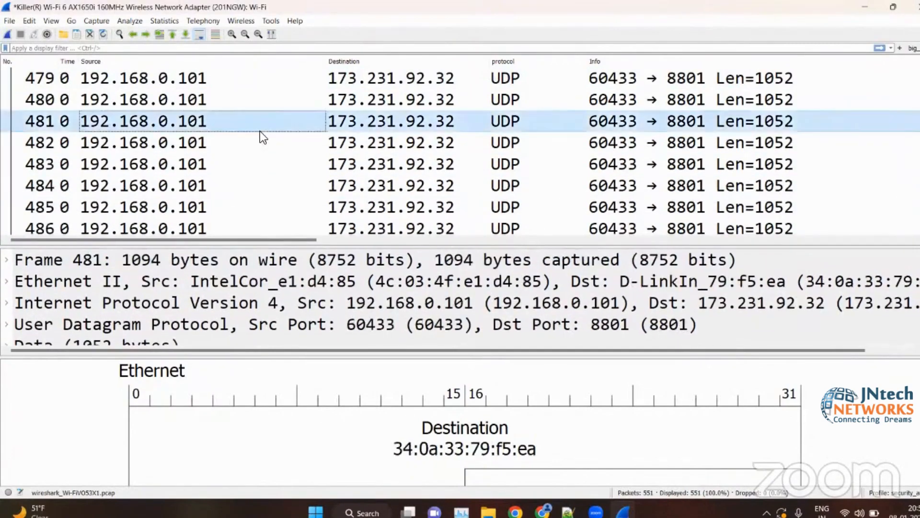
{"action": "scroll", "coordinate": [259, 131], "scroll_direction": "down", "scroll_amount": 20}
{"action": "scroll", "coordinate": [260, 131], "scroll_direction": "up", "scroll_amount": 6}
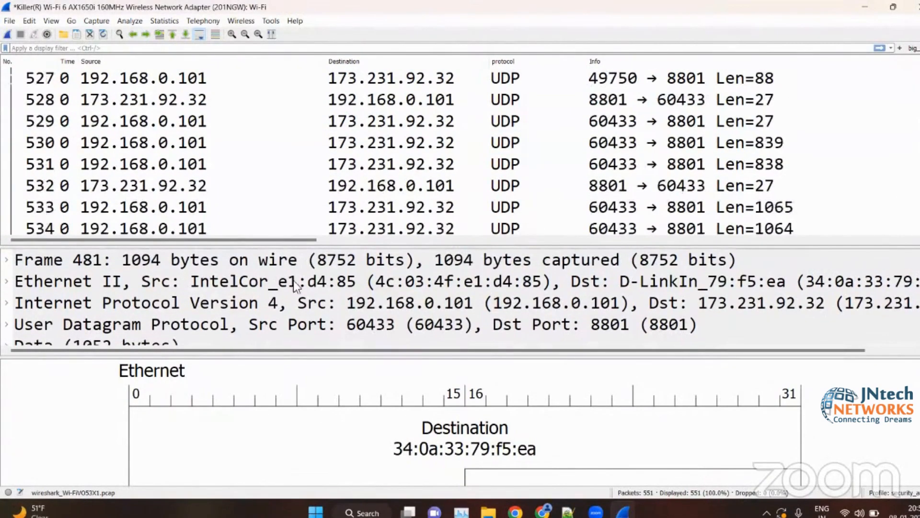
{"action": "scroll", "coordinate": [283, 335], "scroll_direction": "down", "scroll_amount": 1}
{"action": "left_click", "coordinate": [259, 314]}
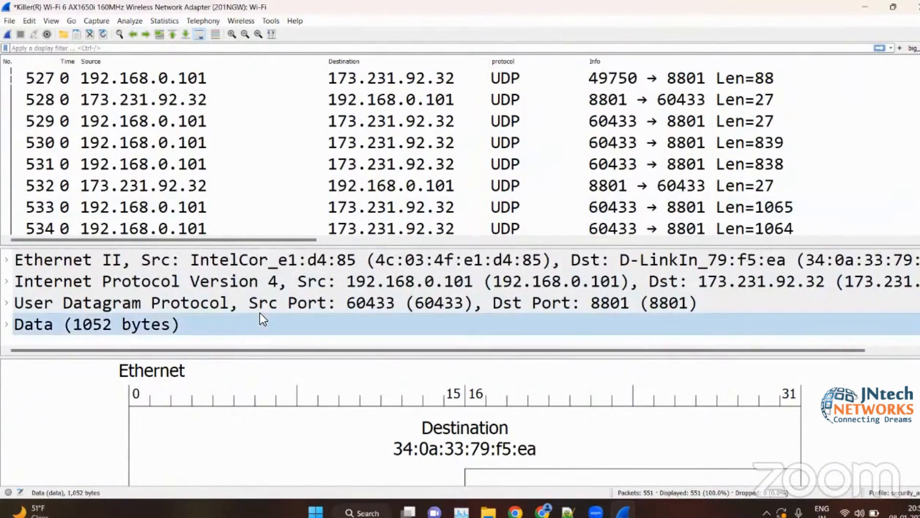
{"action": "left_click", "coordinate": [179, 401]}
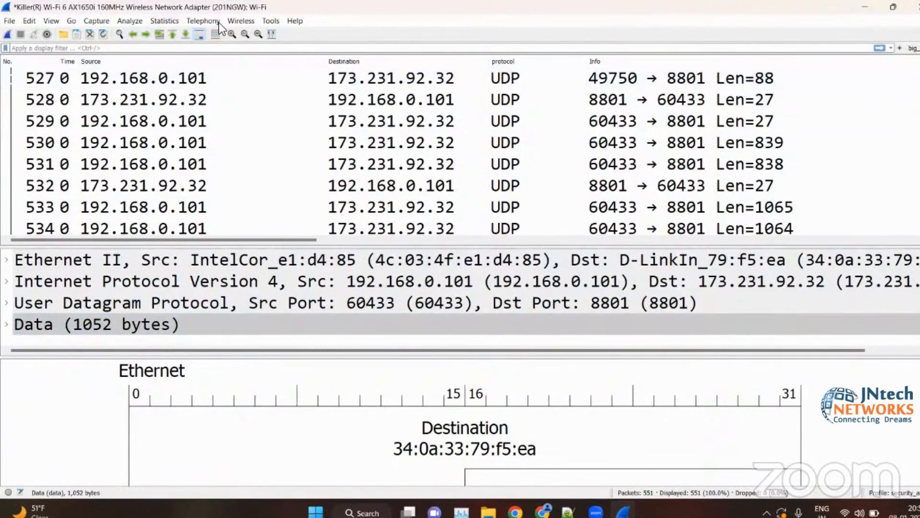
{"action": "key", "text": "alt+s"}
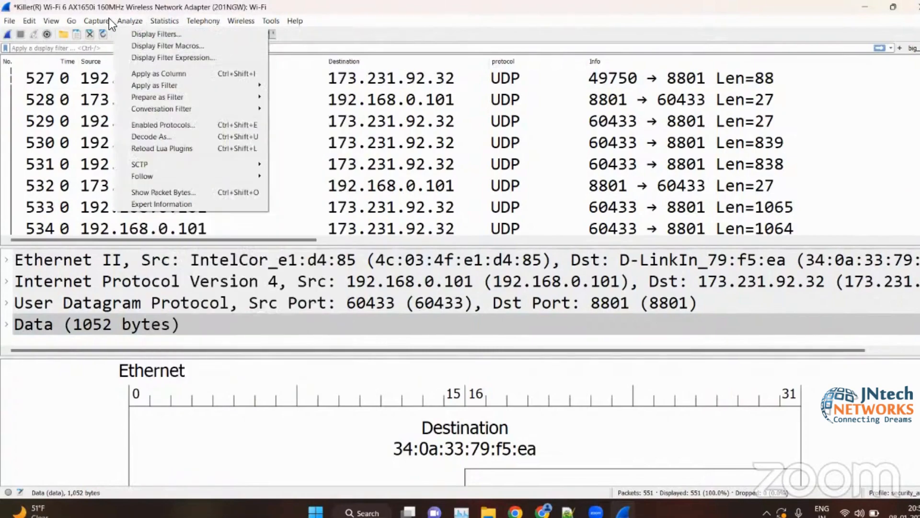
{"action": "left_click", "coordinate": [109, 19]}
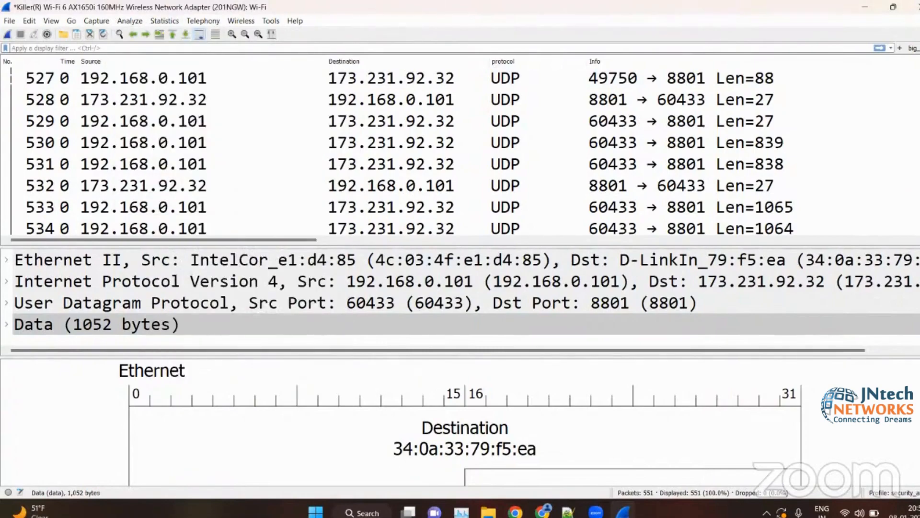
- Switch back to wireshark.pdf in the browser and highlight the start of Section 2's item on navigating Wireshark's main menu
{"action": "left_click", "coordinate": [872, 8]}
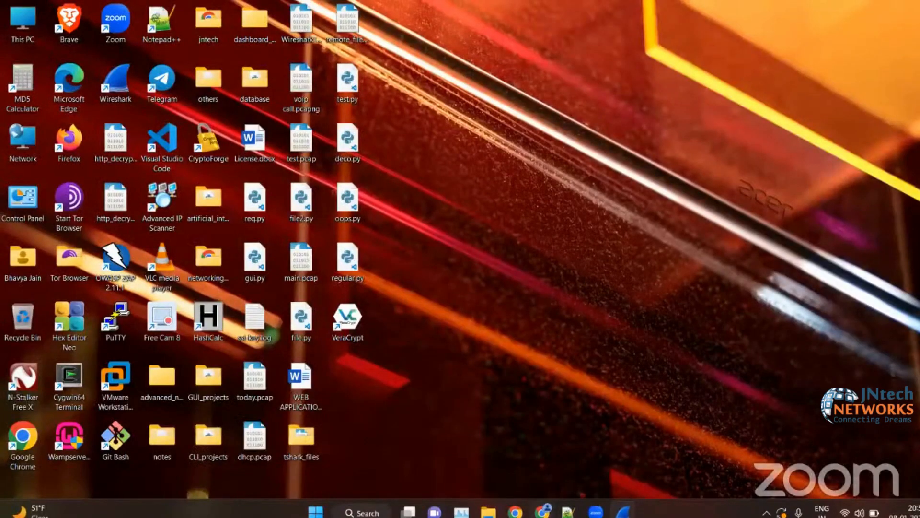
{"action": "left_click", "coordinate": [542, 511]}
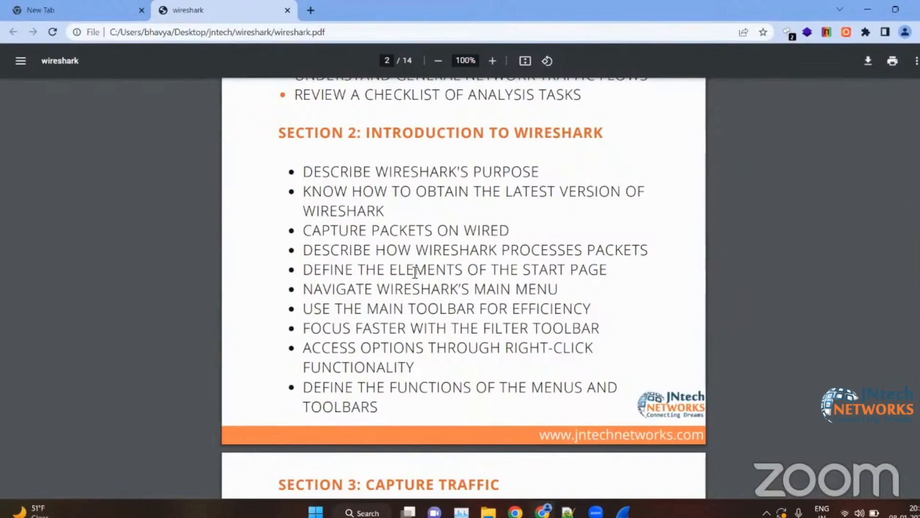
{"action": "scroll", "coordinate": [431, 283], "scroll_direction": "down", "scroll_amount": 2}
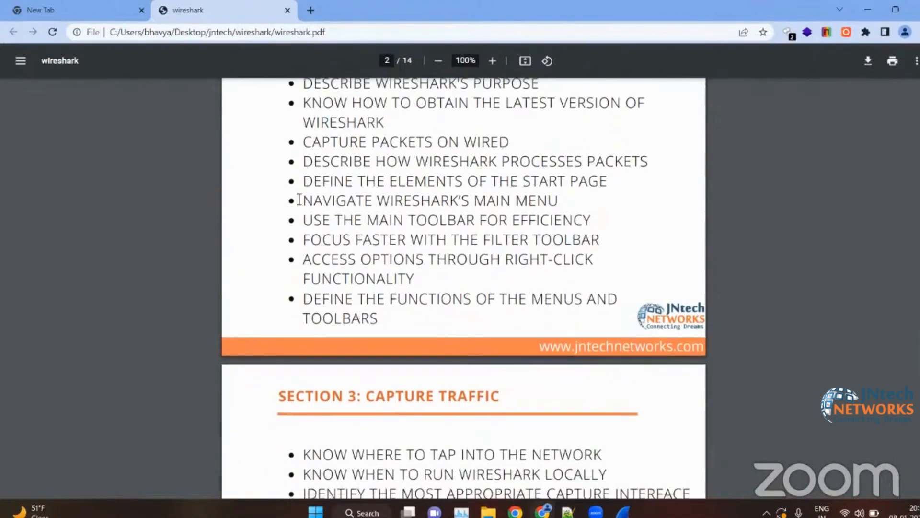
{"action": "left_click_drag", "start_coordinate": [307, 202], "coordinate": [428, 203]}
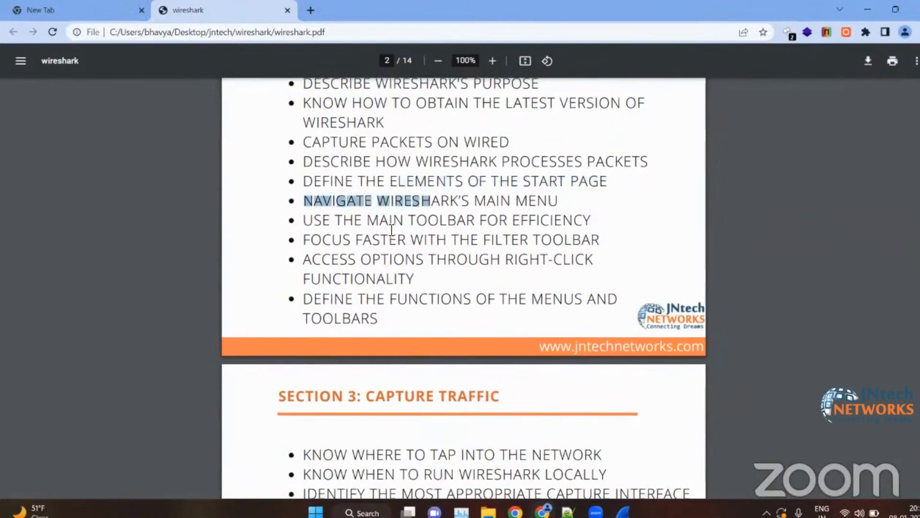
- Clear the text highlight and bring Section 3: Capture Traffic of the course outline into view
{"action": "left_click", "coordinate": [422, 229]}
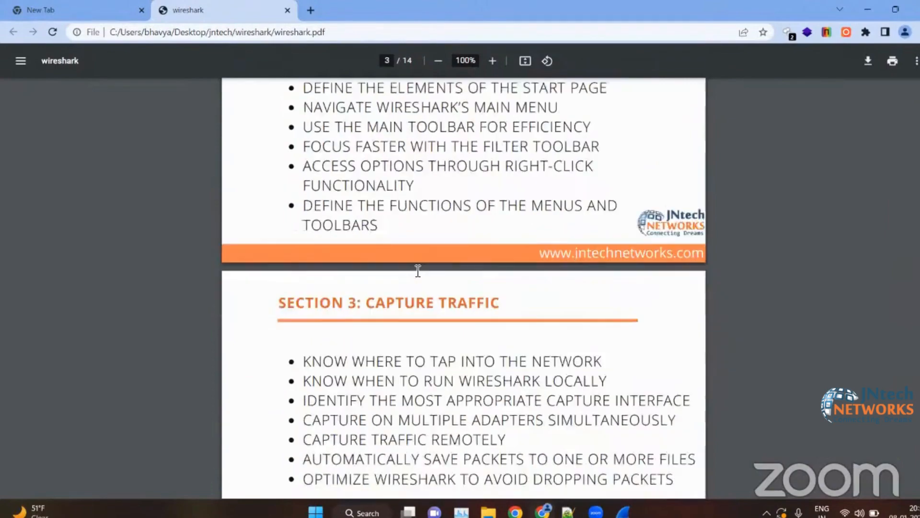
{"action": "scroll", "coordinate": [417, 268], "scroll_direction": "down", "scroll_amount": 3}
{"action": "scroll", "coordinate": [418, 270], "scroll_direction": "down", "scroll_amount": 1}
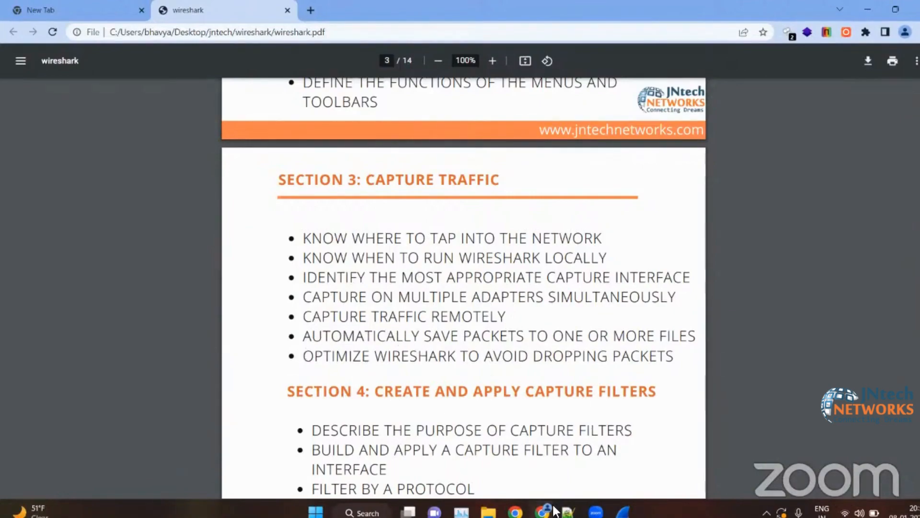
- Switch to the Notepad++ notes and add the line "1 hour" below "50 pcs", leaving three blank lines between them
{"action": "left_click", "coordinate": [569, 512]}
{"action": "scroll", "coordinate": [300, 367], "scroll_direction": "down", "scroll_amount": 5}
{"action": "left_click", "coordinate": [300, 366]}
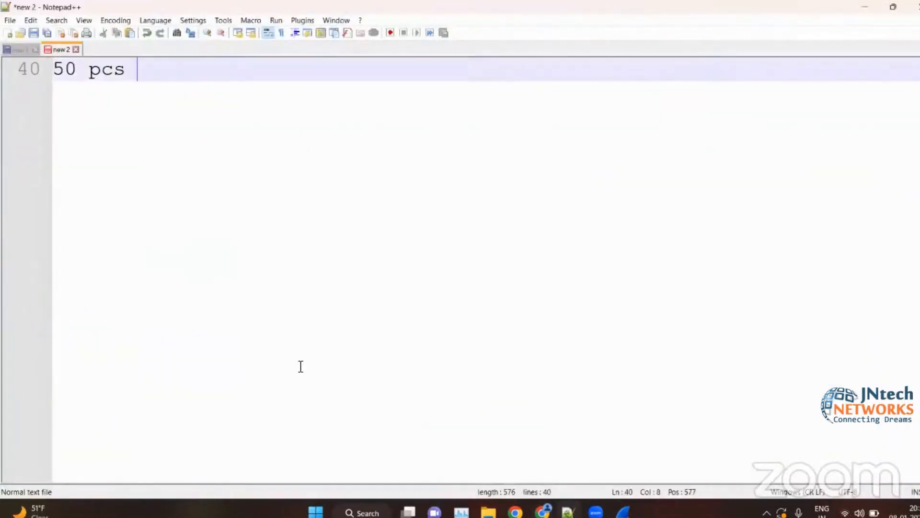
{"action": "key", "text": "Return"}
{"action": "key", "text": "Return"}
{"action": "key", "text": "Return"}
{"action": "key", "text": "Return"}
{"action": "type", "text": "1 hour"}
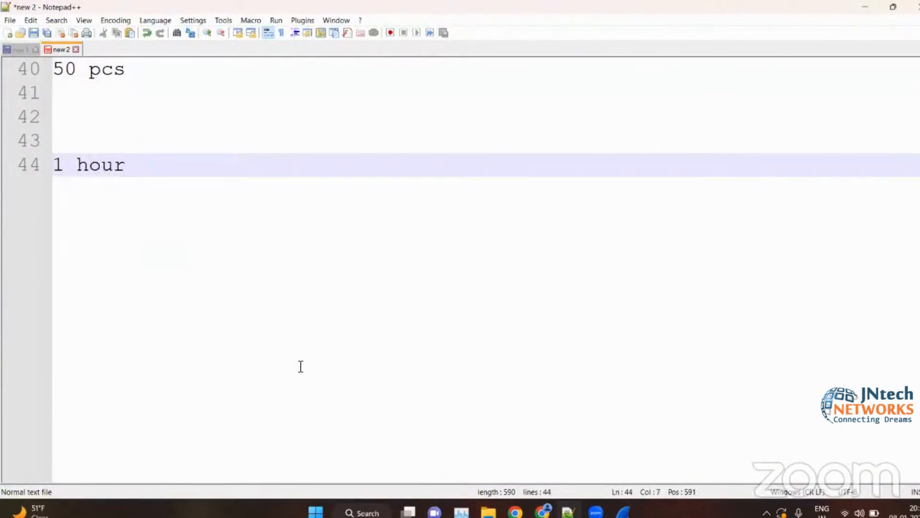
- Add the line "10 min. = 50mb" below "1 hour", leaving two blank lines between them
{"action": "key", "text": "Return"}
{"action": "key", "text": "Return"}
{"action": "key", "text": "Return"}
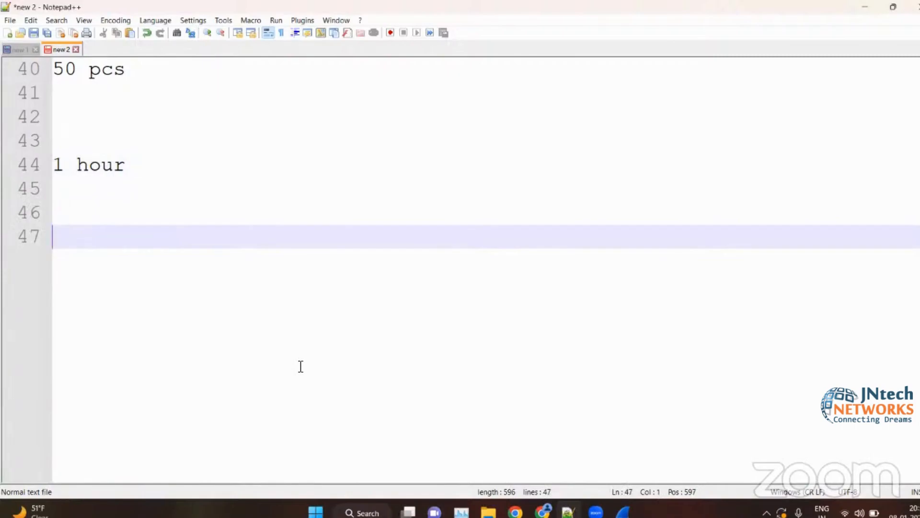
{"action": "type", "text": "1"}
{"action": "key", "text": "BackSpace"}
{"action": "type", "text": "0 min,"}
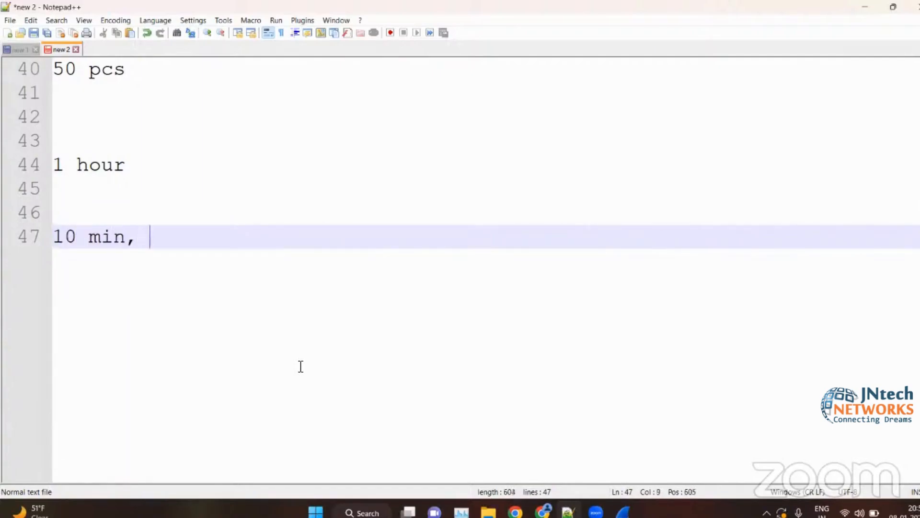
{"action": "key", "text": "BackSpace"}
{"action": "key", "text": "BackSpace"}
{"action": "type", "text": ". = 50"}
{"action": "key", "text": "BackSpace"}
{"action": "type", "text": "0mb"}
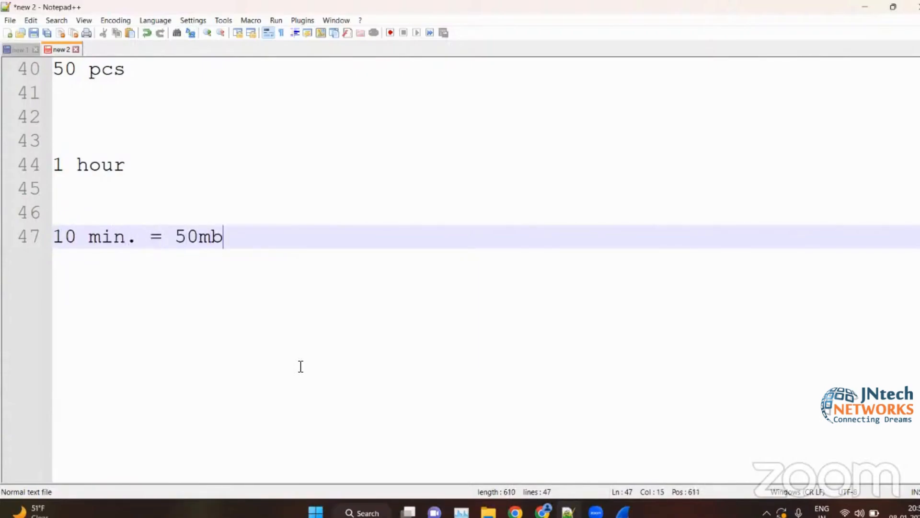
- Add the lines "5 files" and "50 mb each" below the "10 min. = 50mb" note
{"action": "key", "text": "Return"}
{"action": "key", "text": "Return"}
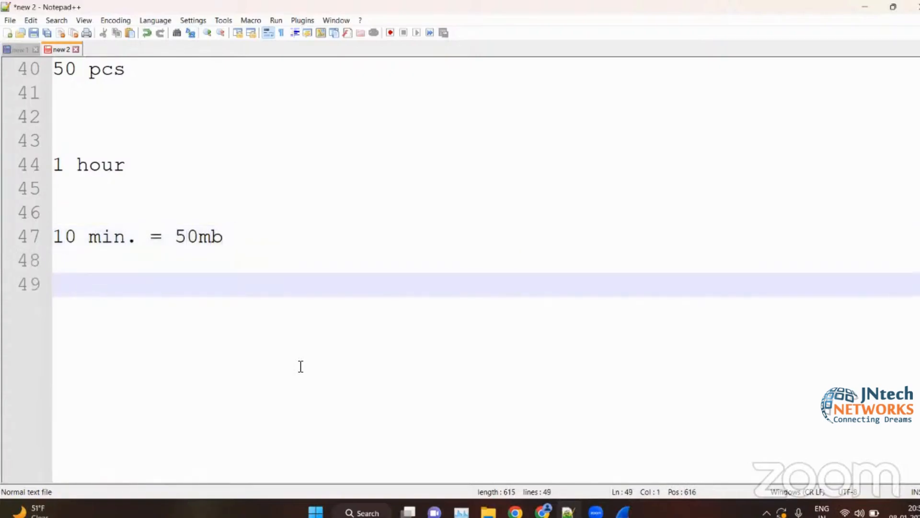
{"action": "left_click", "coordinate": [195, 253]}
{"action": "key", "text": "Return"}
{"action": "type", "text": "5 files"}
{"action": "key", "text": "Return"}
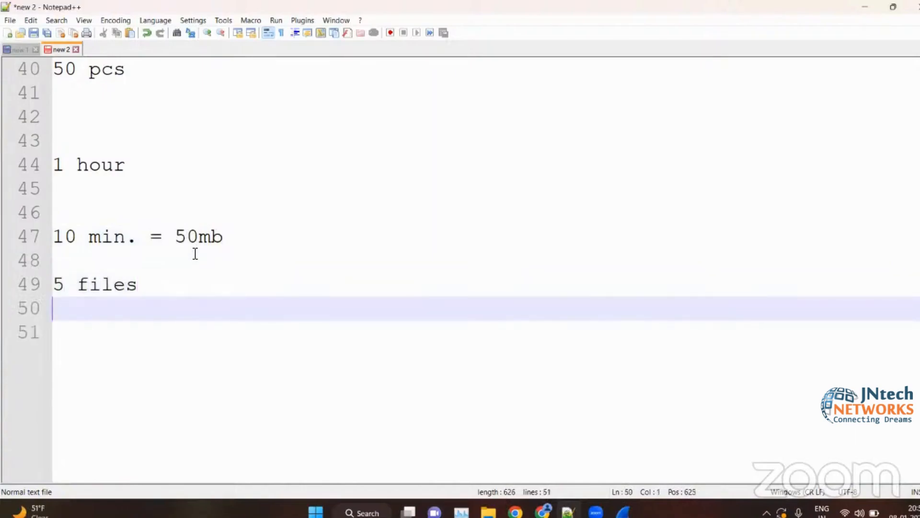
{"action": "type", "text": "50 mb each"}
{"action": "key", "text": "Return"}
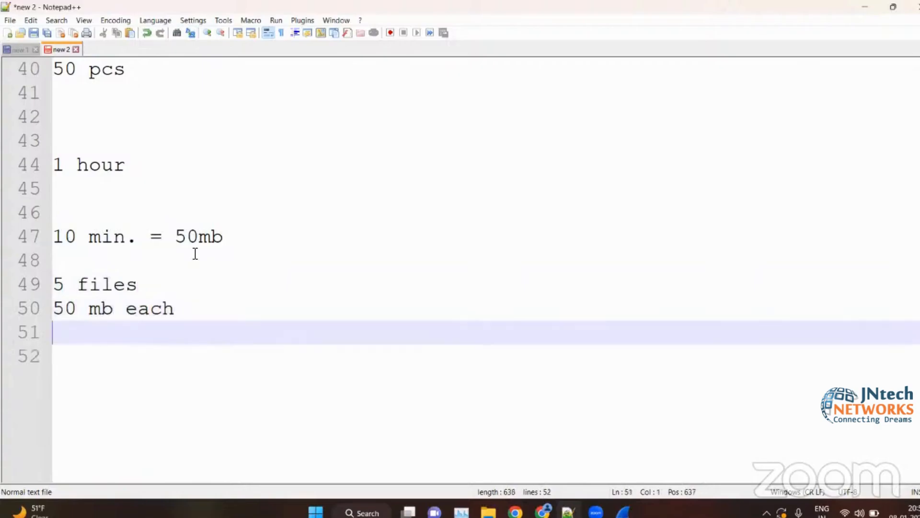
- Insert a blank line between "5 files" and "50 mb each", and place the cursor after "1 hour"
{"action": "left_click", "coordinate": [145, 285]}
{"action": "key", "text": "Return"}
{"action": "left_click", "coordinate": [199, 319]}
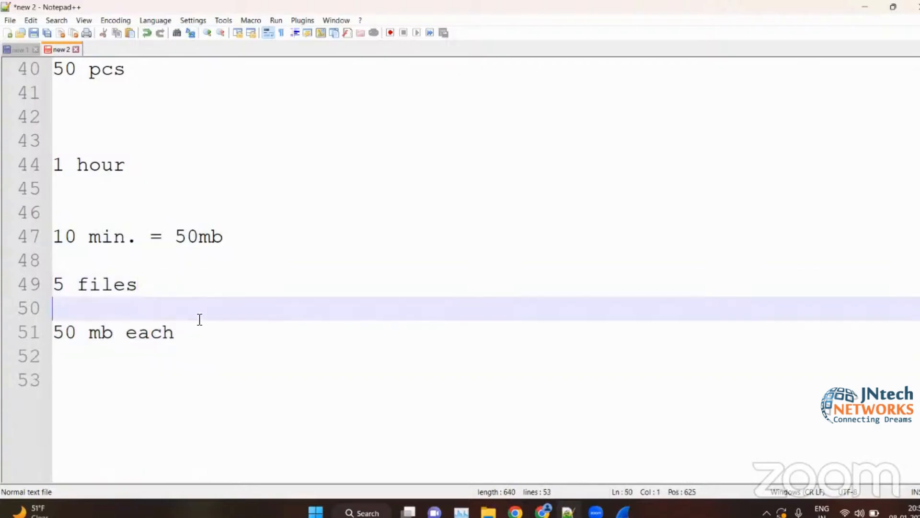
{"action": "left_click", "coordinate": [189, 333]}
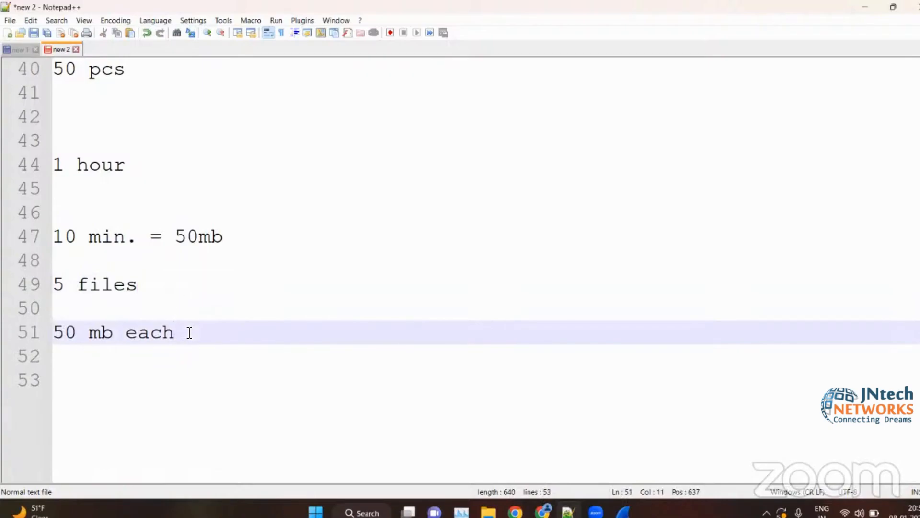
{"action": "left_click", "coordinate": [190, 170]}
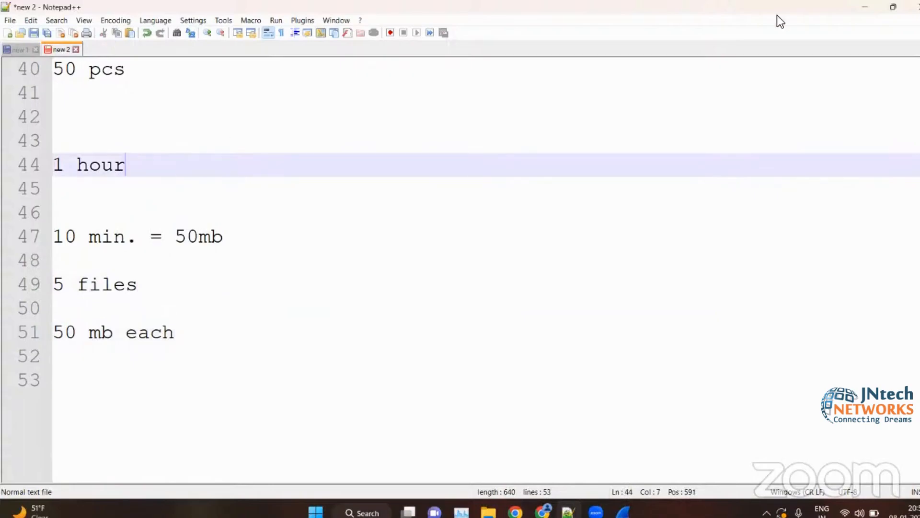
- Return to wireshark.pdf in the browser and briefly highlight the end of Section 3's item on capturing traffic remotely
{"action": "left_click", "coordinate": [864, 7]}
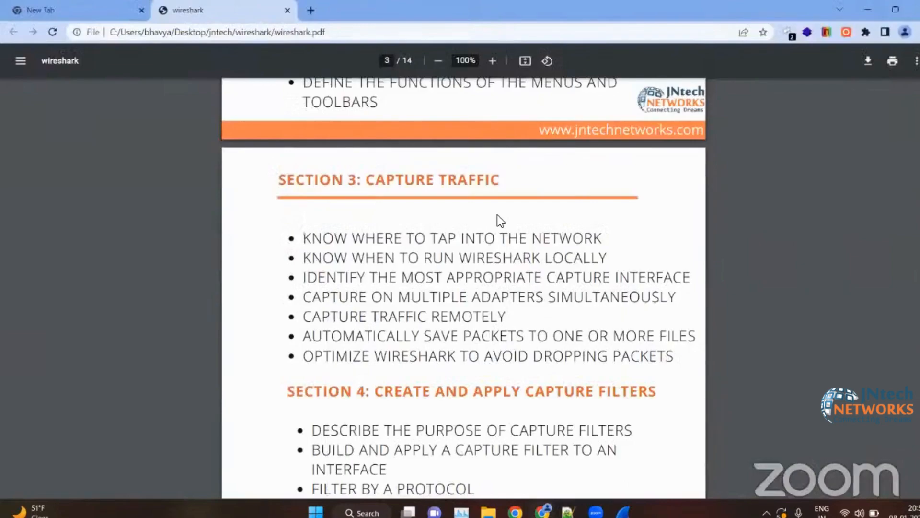
{"action": "scroll", "coordinate": [500, 238], "scroll_direction": "down", "scroll_amount": 3}
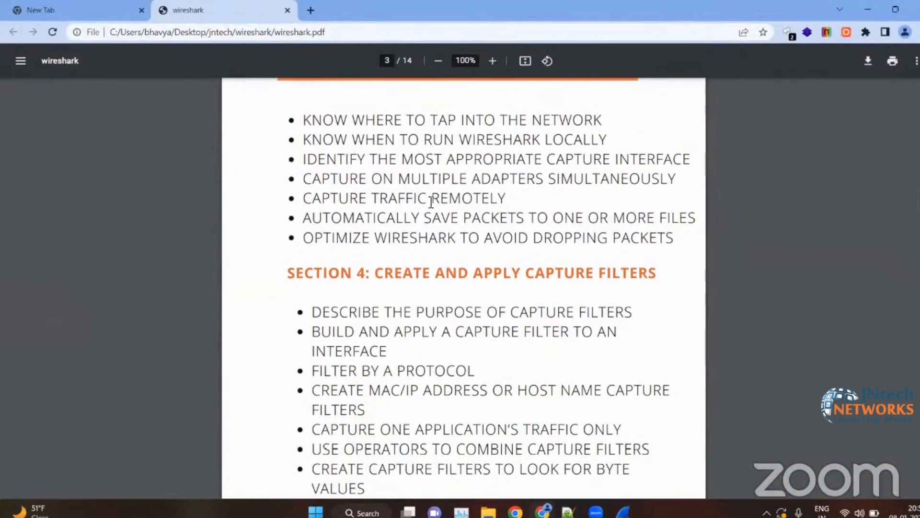
{"action": "left_click_drag", "start_coordinate": [484, 200], "coordinate": [302, 211]}
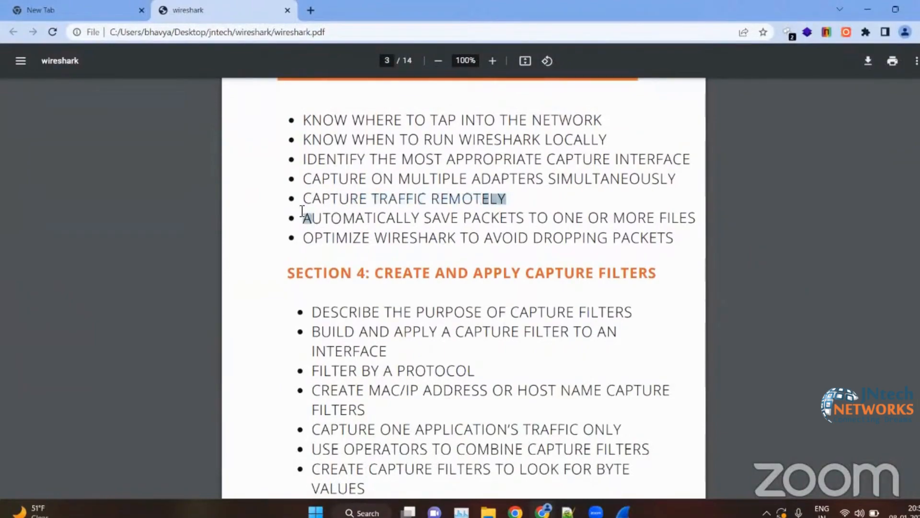
{"action": "left_click", "coordinate": [418, 214]}
- Briefly highlight Section 3's item on avoiding dropped packets and bring Section 4's capture filter topics into view
{"action": "scroll", "coordinate": [418, 214], "scroll_direction": "down", "scroll_amount": 1}
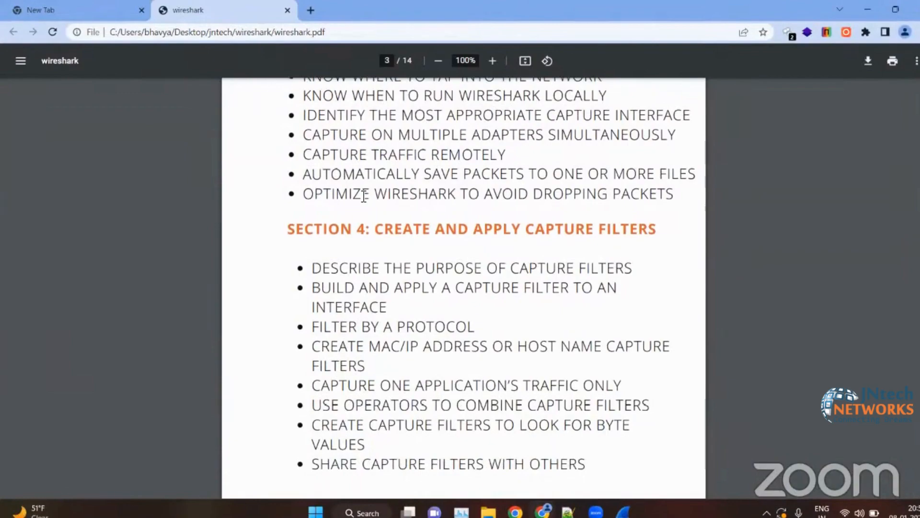
{"action": "left_click_drag", "start_coordinate": [336, 191], "coordinate": [650, 194]}
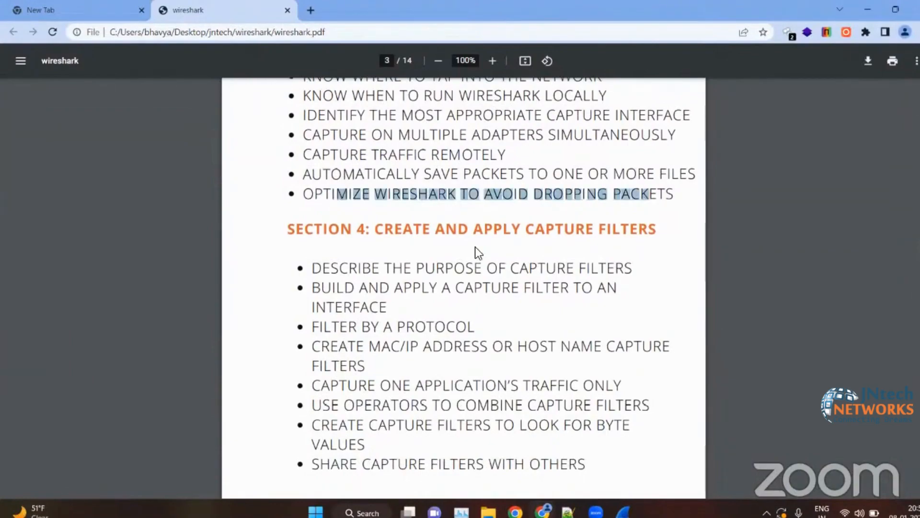
{"action": "left_click", "coordinate": [476, 246]}
{"action": "scroll", "coordinate": [476, 246], "scroll_direction": "down", "scroll_amount": 1}
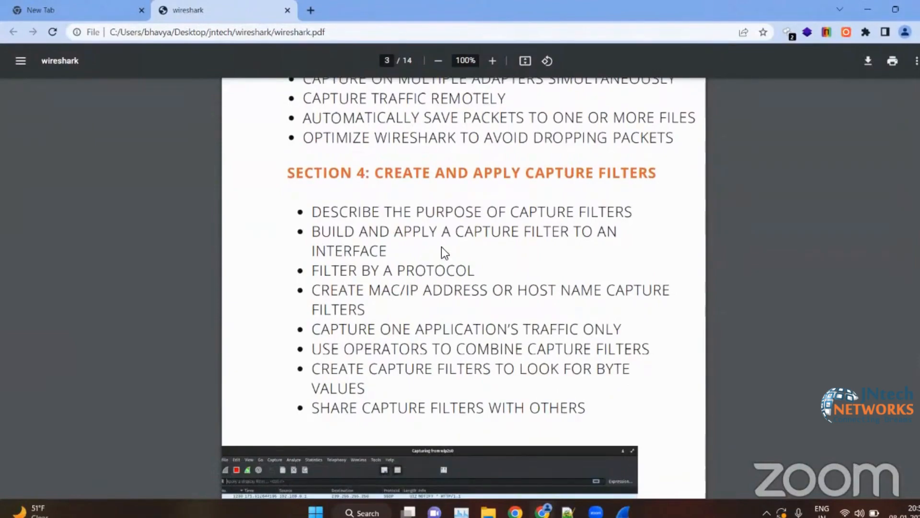
{"action": "scroll", "coordinate": [441, 247], "scroll_direction": "down", "scroll_amount": 1}
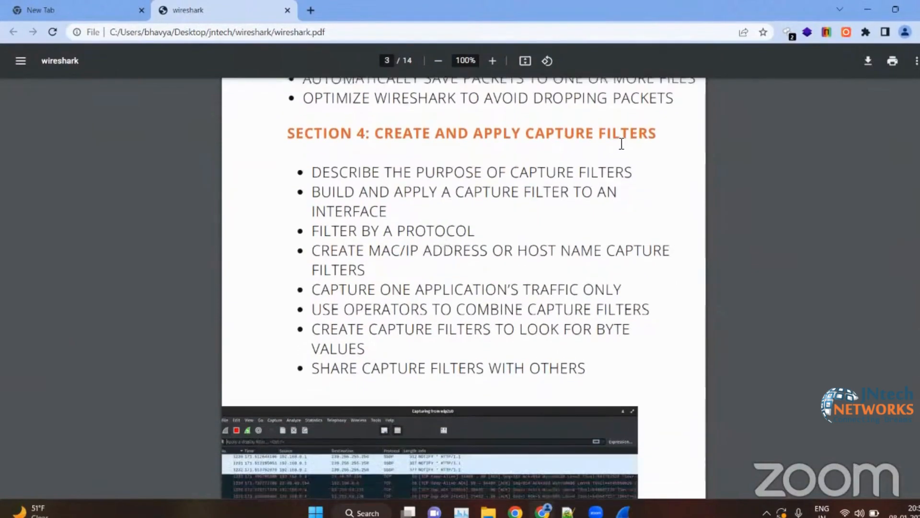
- Switch to the Notepad++ notes and add the line "1000 packets" below "50 mb each", leaving two blank lines between them
{"action": "left_click", "coordinate": [856, 7]}
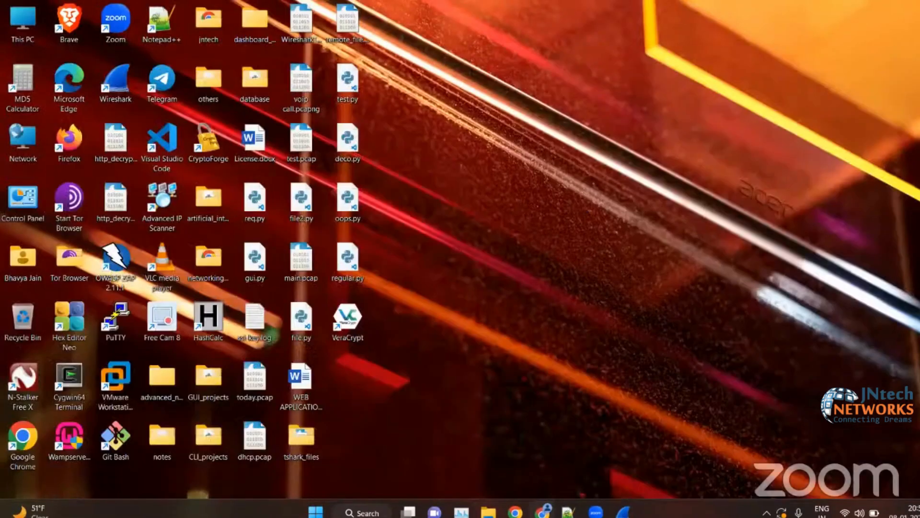
{"action": "left_click", "coordinate": [568, 511]}
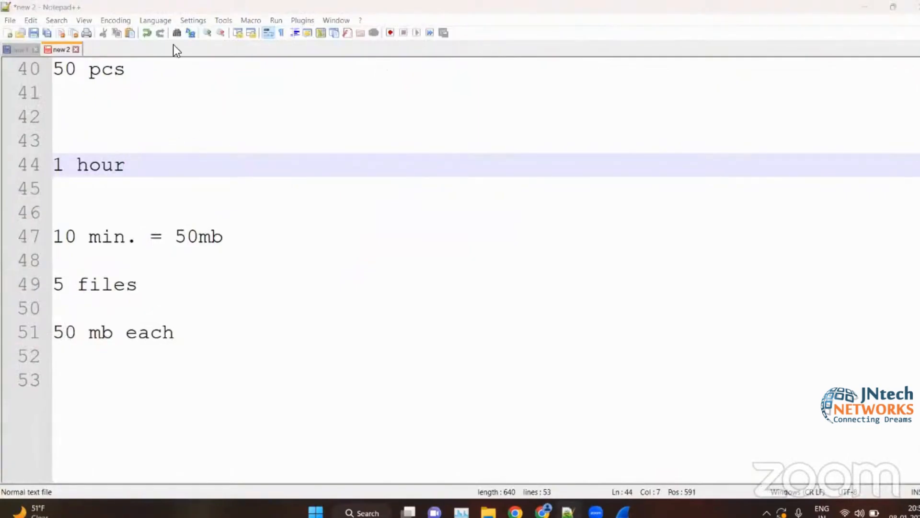
{"action": "left_click", "coordinate": [174, 237]}
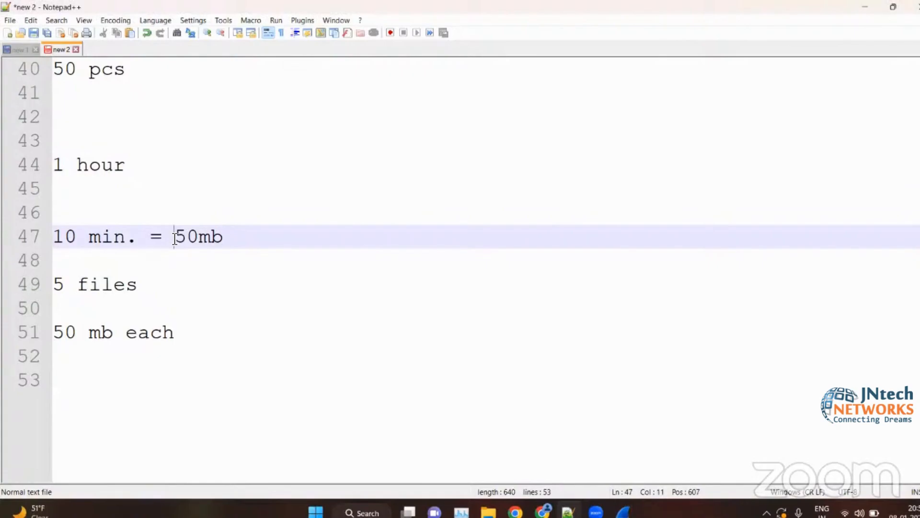
{"action": "left_click", "coordinate": [208, 330]}
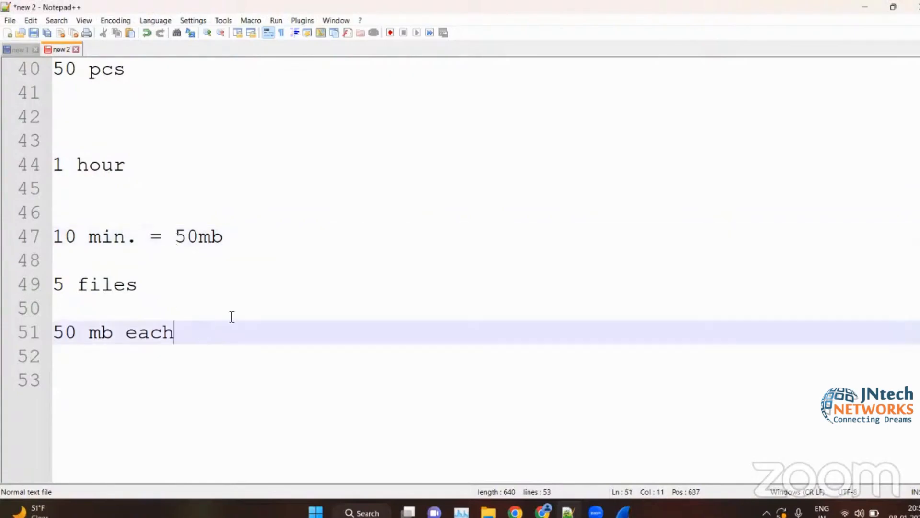
{"action": "scroll", "coordinate": [219, 359], "scroll_direction": "down", "scroll_amount": 4}
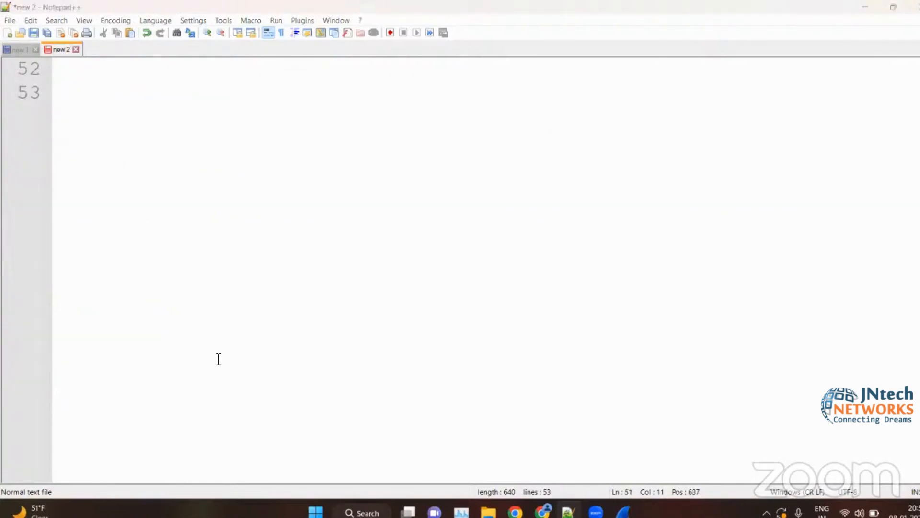
{"action": "scroll", "coordinate": [218, 359], "scroll_direction": "up", "scroll_amount": 3}
{"action": "left_click", "coordinate": [172, 347]}
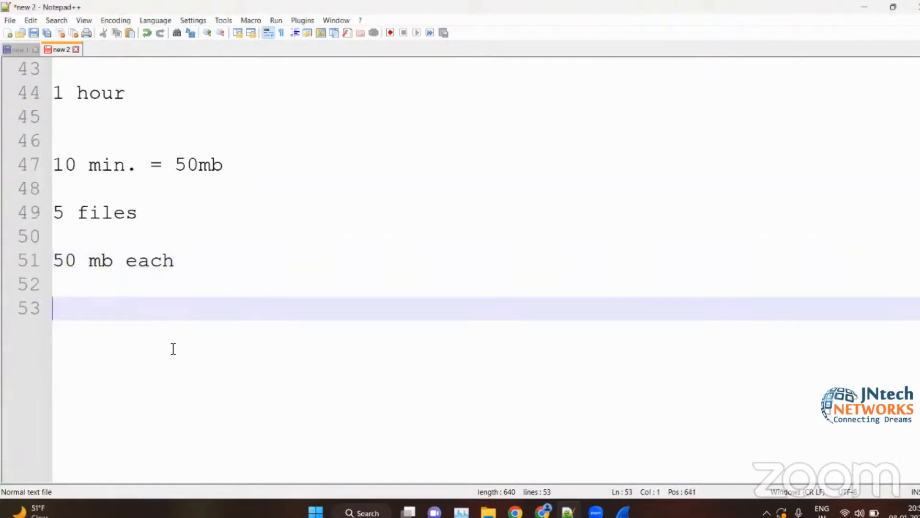
{"action": "key", "text": "Return"}
{"action": "type", "text": "100"}
{"action": "key", "text": "BackSpace"}
{"action": "type", "text": "0"}
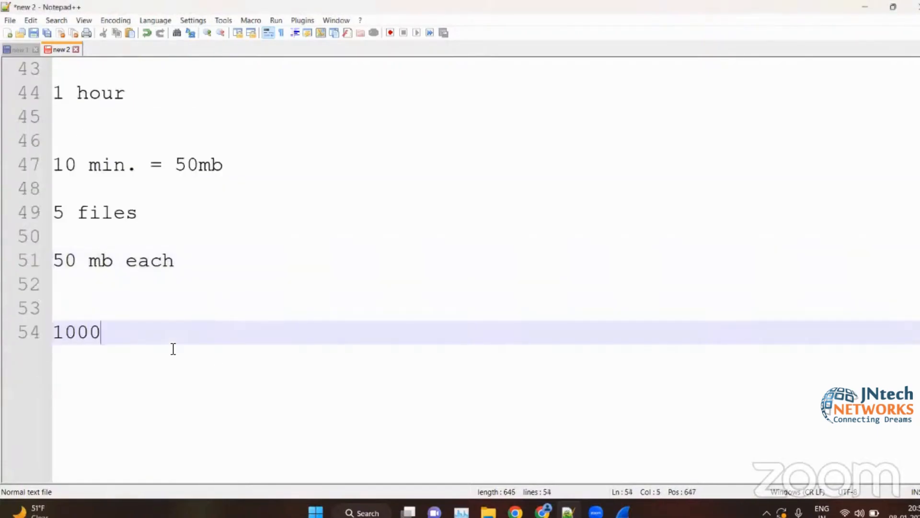
{"action": "type", "text": " packets ="}
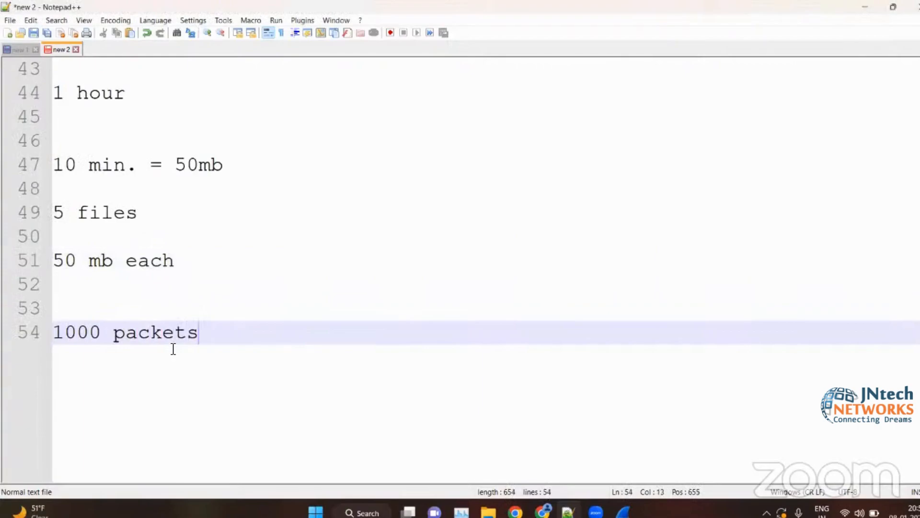
{"action": "key", "text": "Return"}
{"action": "key", "text": "BackSpace"}
{"action": "key", "text": "BackSpace"}
{"action": "key", "text": "Return"}
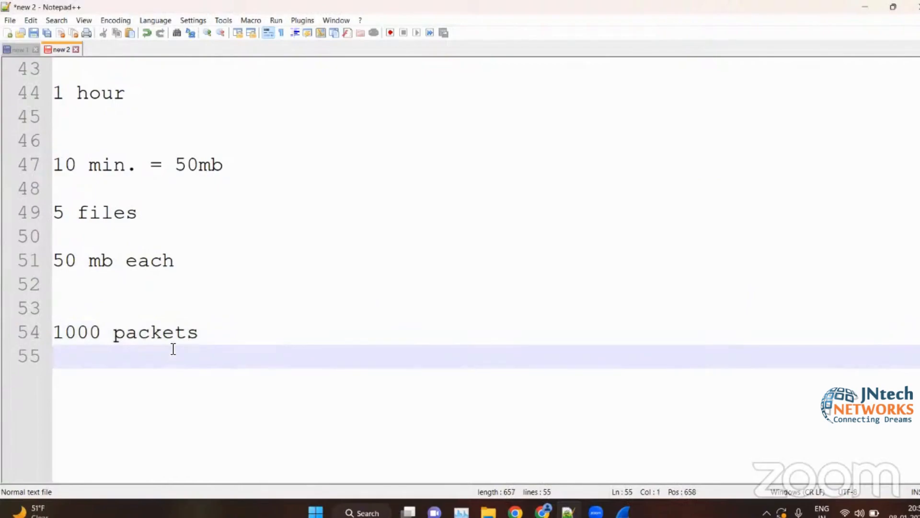
- List the protocols tcp, udp and arp on separate lines directly below "1000 packets"
{"action": "type", "text": "tcp"}
{"action": "key", "text": "Return"}
{"action": "type", "text": "udp"}
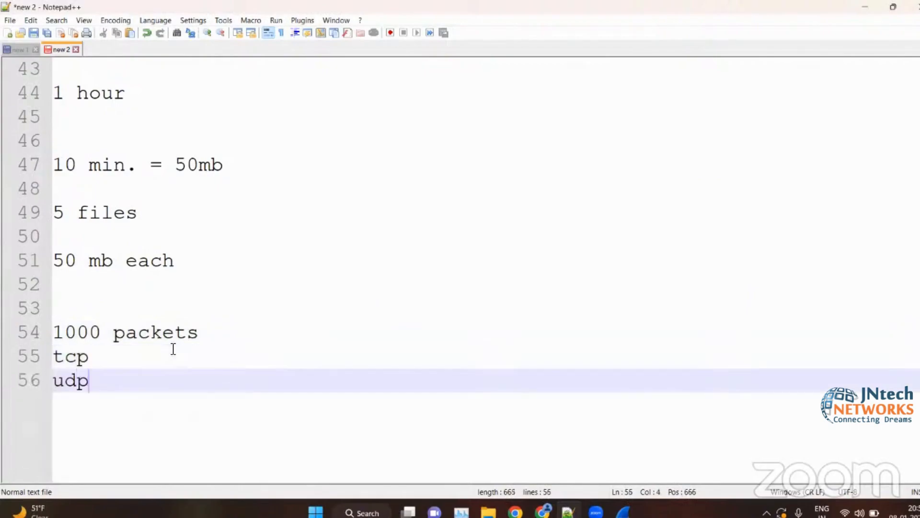
{"action": "key", "text": "Return"}
{"action": "type", "text": "arp"}
{"action": "key", "text": "Return"}
- Extend the protocol list with the lines "icmp", "dns" and "etc.", and start a new line below a blank one
{"action": "scroll", "coordinate": [173, 349], "scroll_direction": "down", "scroll_amount": 2}
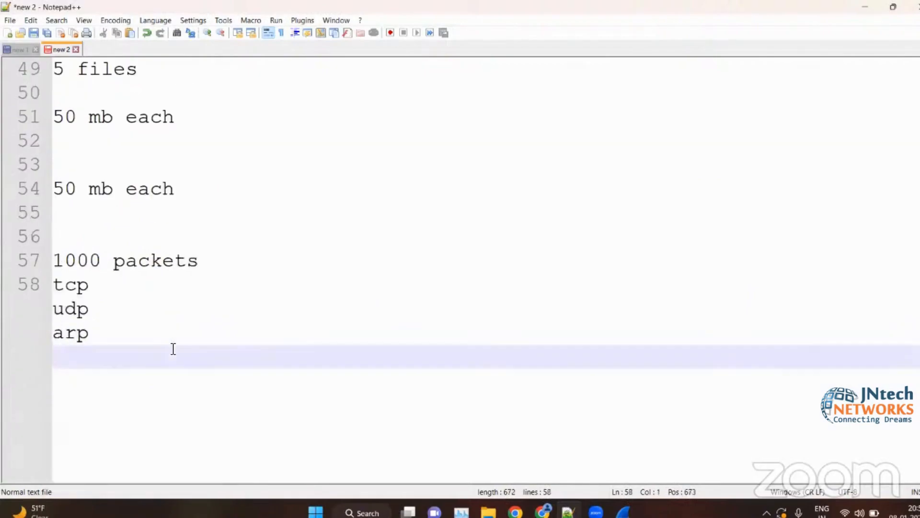
{"action": "type", "text": "uic"}
{"action": "key", "text": "BackSpace"}
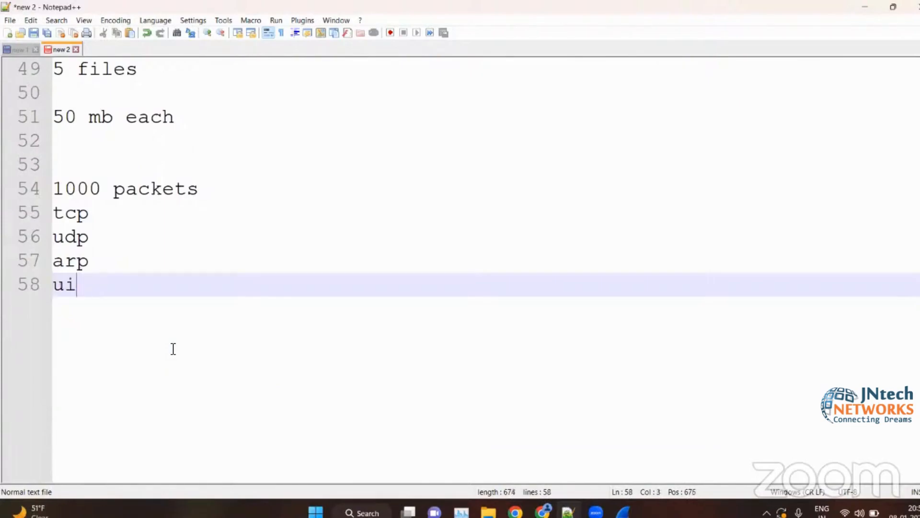
{"action": "key", "text": "BackSpace"}
{"action": "key", "text": "BackSpace"}
{"action": "type", "text": "icmp"}
{"action": "key", "text": "Return"}
{"action": "type", "text": "dns"}
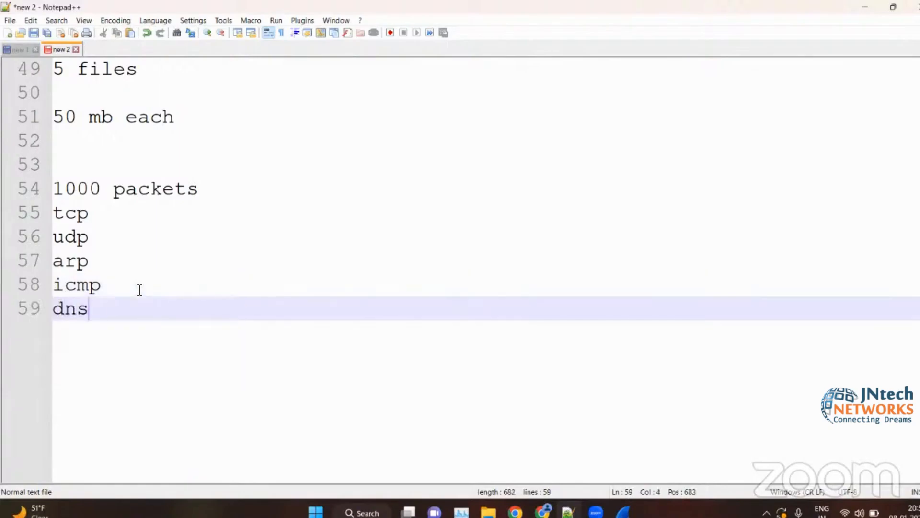
{"action": "key", "text": "Return"}
{"action": "type", "text": "etc."}
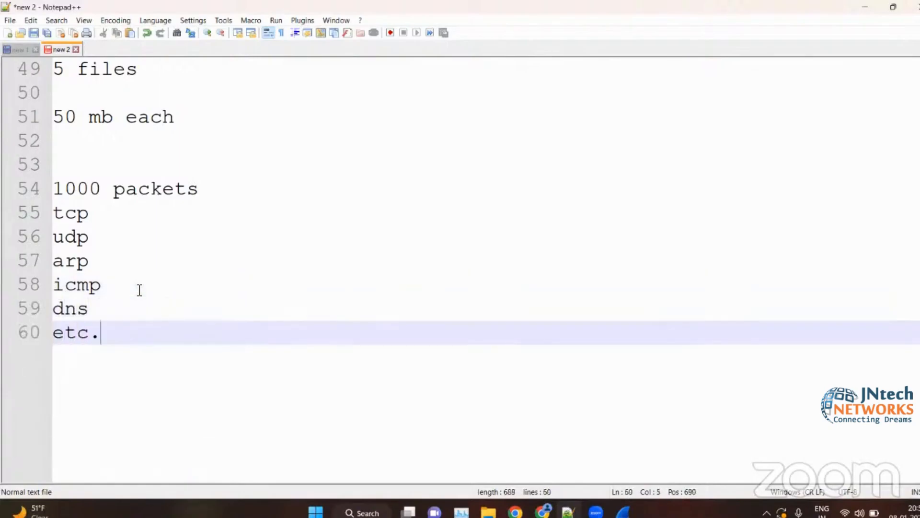
{"action": "key", "text": "Return"}
{"action": "key", "text": "Return"}
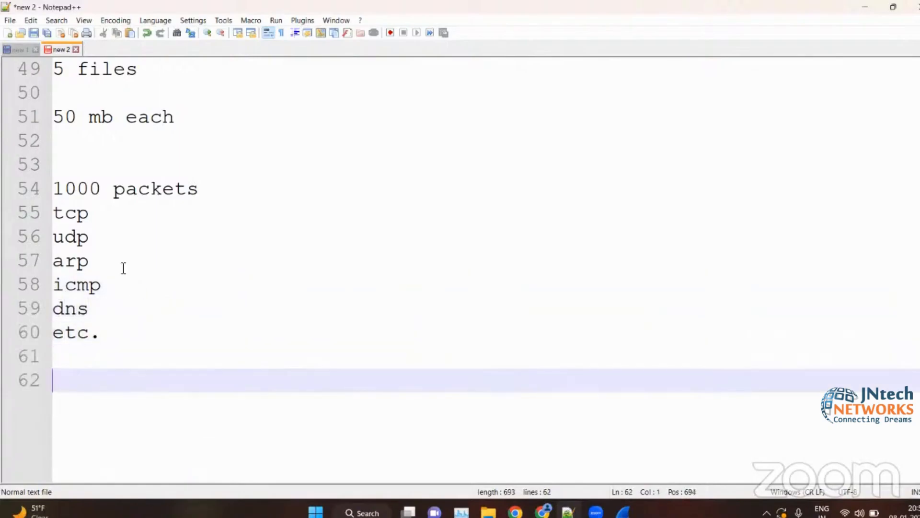
- Start a note below the protocol list, after the blank line, with the text "NOTE: In wireshark, "
{"action": "left_click", "coordinate": [96, 247]}
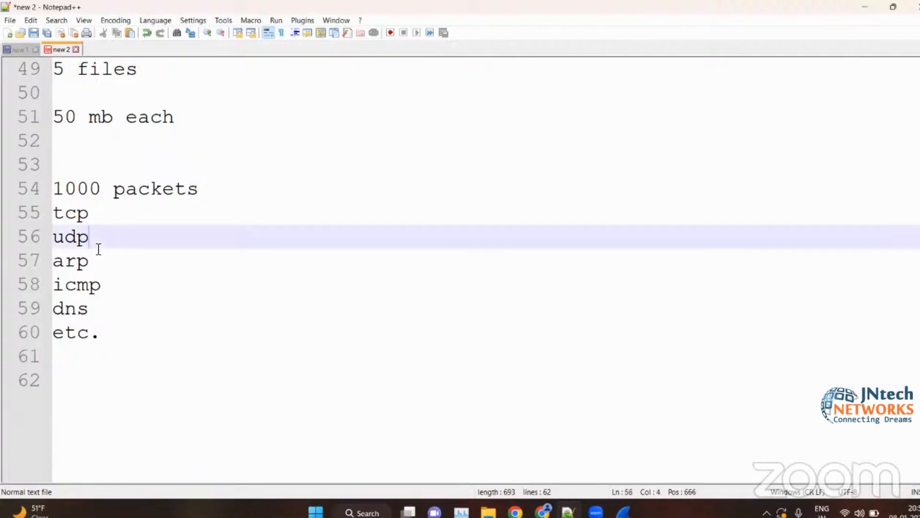
{"action": "key", "text": "ctrl+End"}
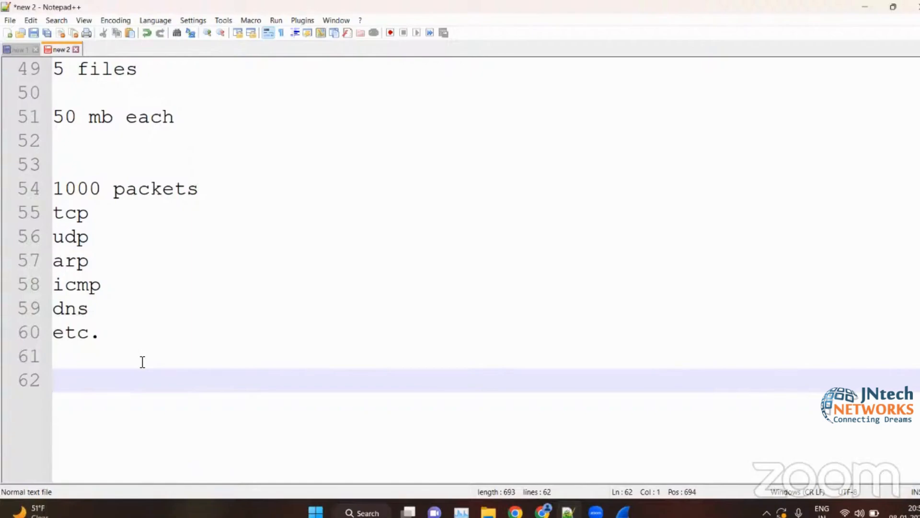
{"action": "type", "text": "in"}
{"action": "key", "text": "BackSpace"}
{"action": "key", "text": "BackSpace"}
{"action": "key", "text": "BackSpace"}
{"action": "type", "text": "In w"}
{"action": "key", "text": "BackSpace"}
{"action": "key", "text": "BackSpace"}
{"action": "key", "text": "BackSpace"}
{"action": "key", "text": "BackSpace"}
{"action": "type", "text": "NOte"}
{"action": "key", "text": "BackSpace"}
{"action": "key", "text": "BackSpace"}
{"action": "type", "text": "TE: In w"}
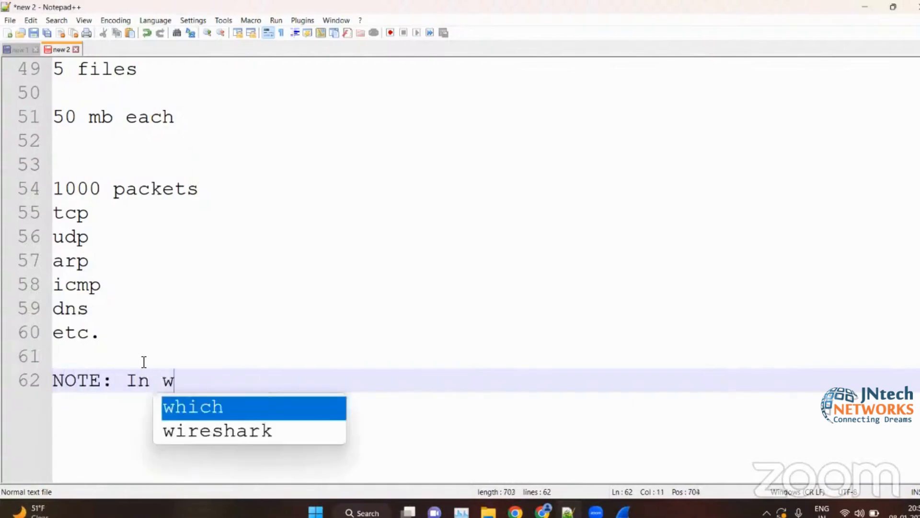
{"action": "key", "text": "Down"}
{"action": "key", "text": "Return"}
{"action": "type", "text": ", "}
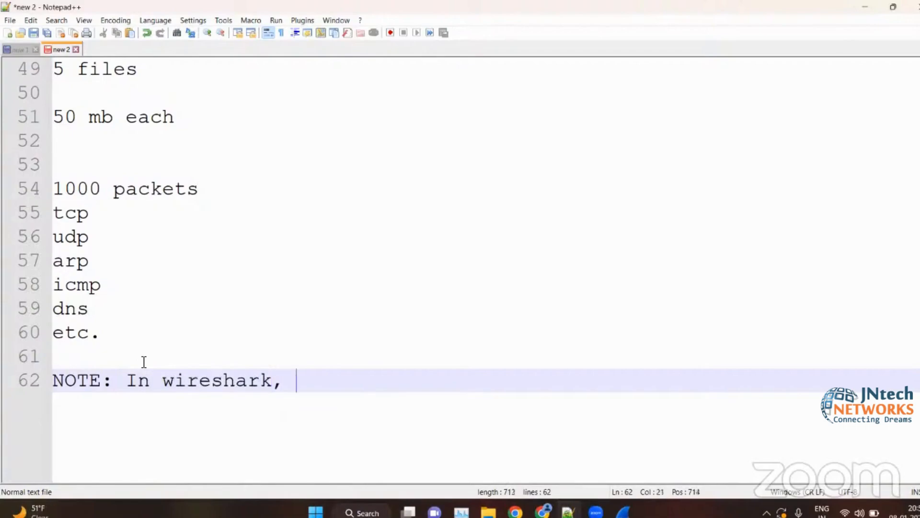
{"action": "type", "text": "filters "}
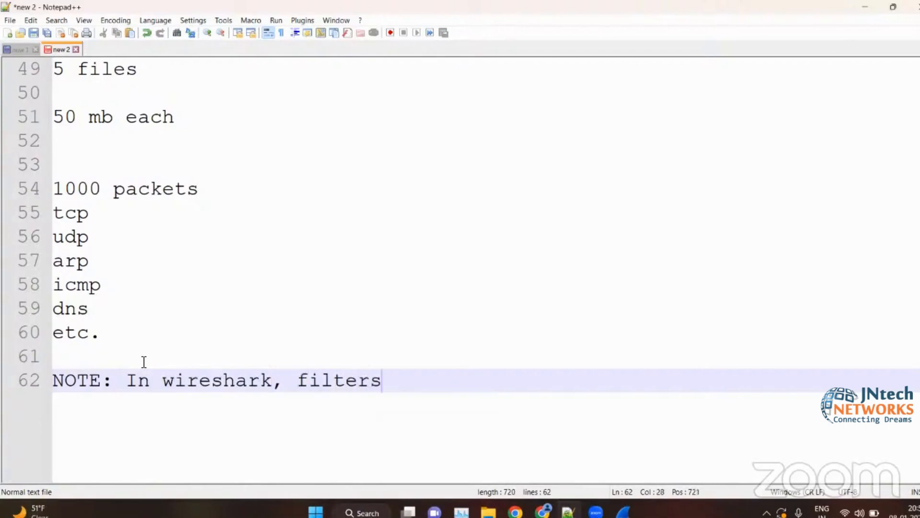
{"action": "type", "text": "follow a d"}
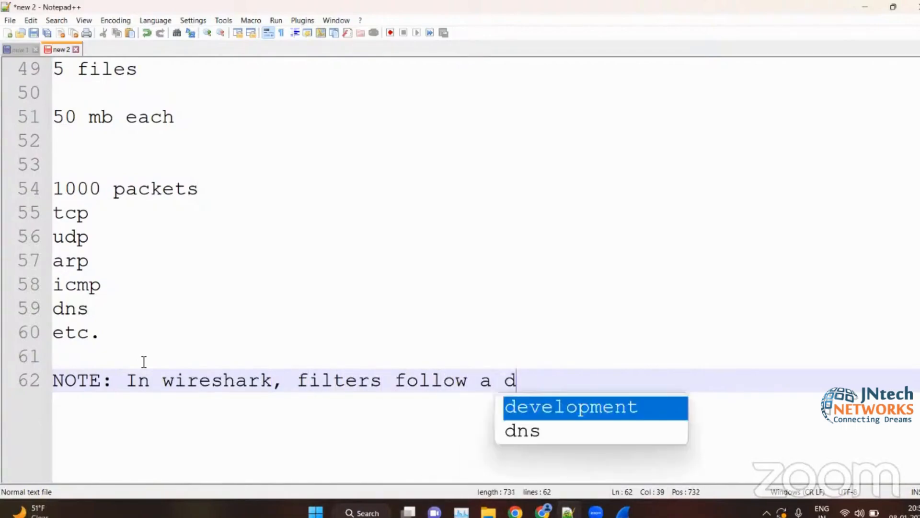
- Complete the note's sentence with "filters follow a specific syntax" and start a new line below it
{"action": "key", "text": "BackSpace"}
{"action": "type", "text": "specif"}
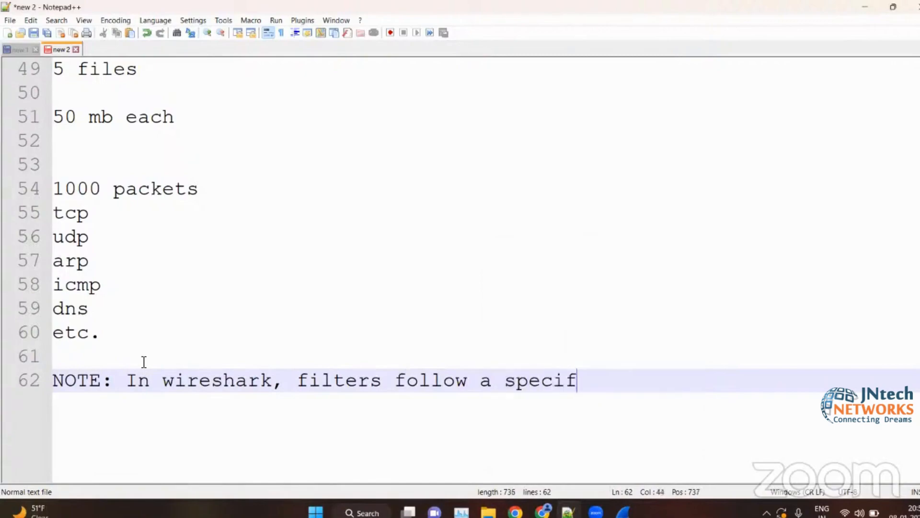
{"action": "type", "text": "ic synt"}
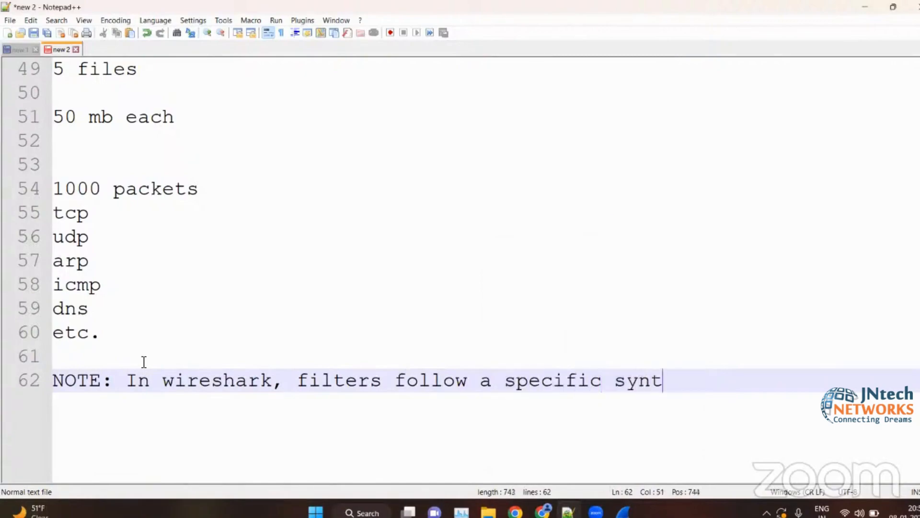
{"action": "type", "text": "ac"}
{"action": "key", "text": "BackSpace"}
{"action": "type", "text": "x"}
{"action": "key", "text": "Return"}
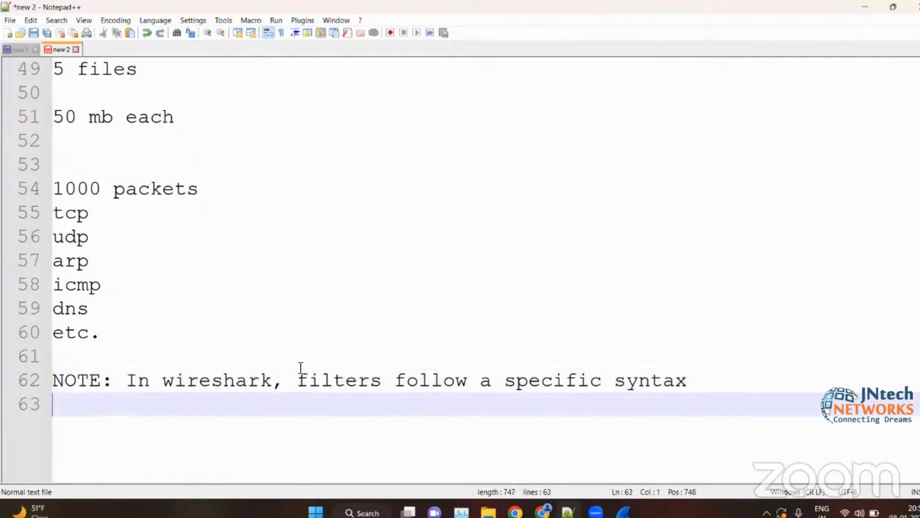
- Add the example filter "ip.addr == 192.168.0.101" one blank line below the note and start a new line
{"action": "scroll", "coordinate": [231, 373], "scroll_direction": "down", "scroll_amount": 3}
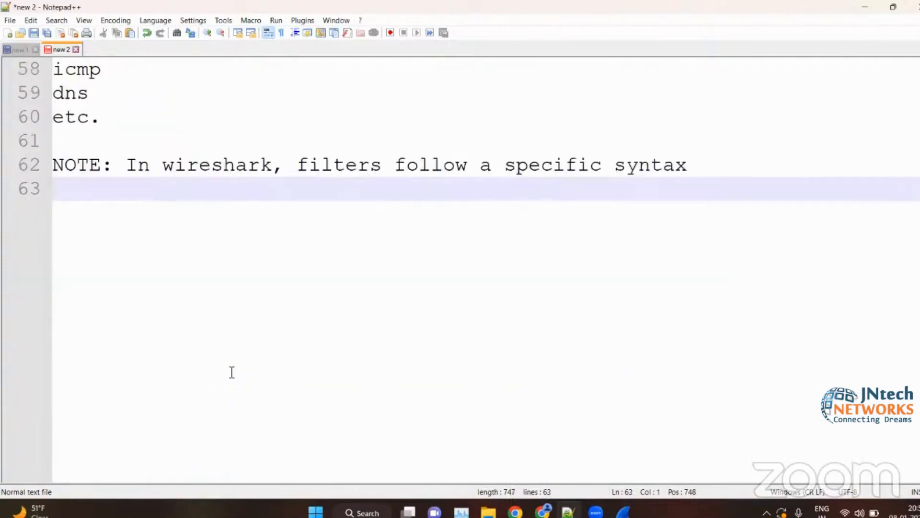
{"action": "key", "text": "Return"}
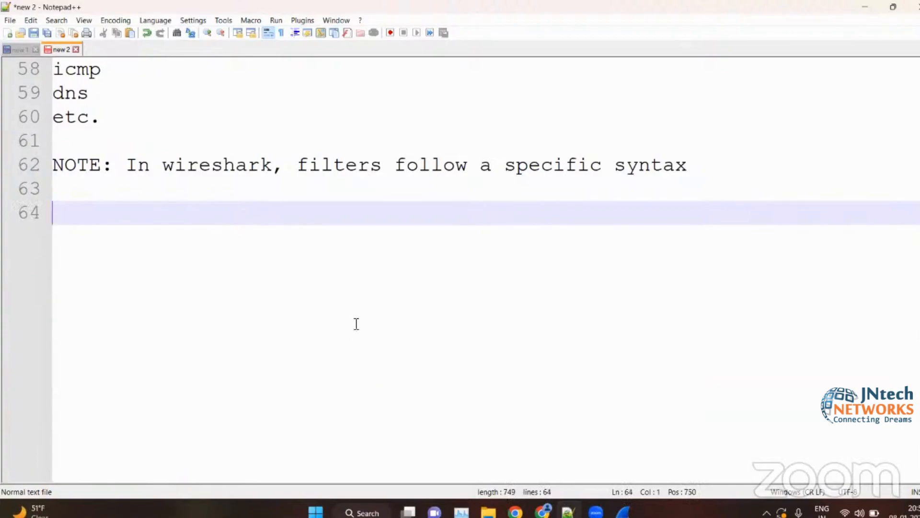
{"action": "double_click", "coordinate": [617, 167]}
{"action": "left_click", "coordinate": [466, 232]}
{"action": "type", "text": "ip.addr == "}
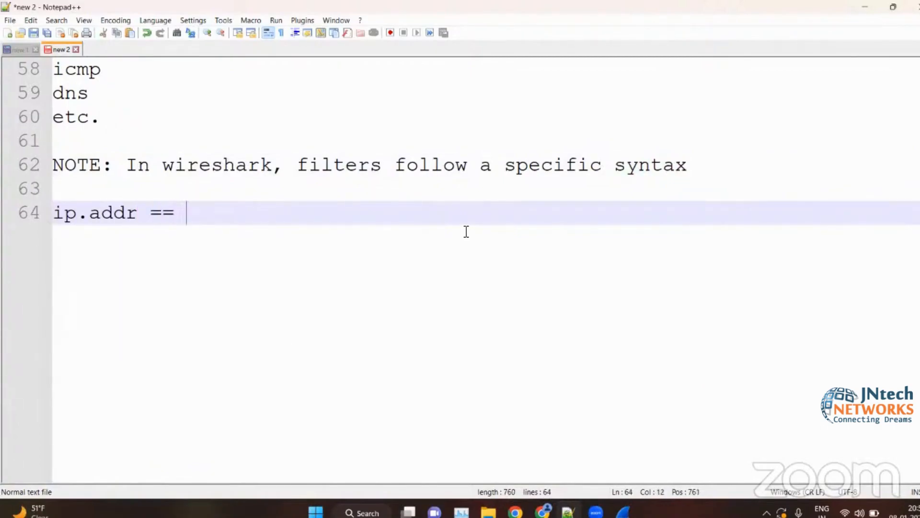
{"action": "type", "text": "192.46"}
{"action": "key", "text": "BackSpace"}
{"action": "key", "text": "BackSpace"}
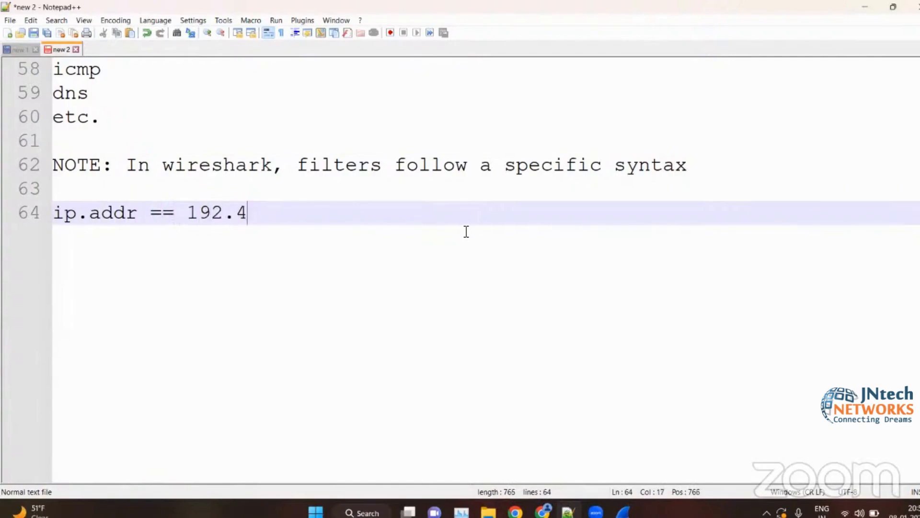
{"action": "type", "text": "167"}
{"action": "key", "text": "BackSpace"}
{"action": "type", "text": "8.0.101"}
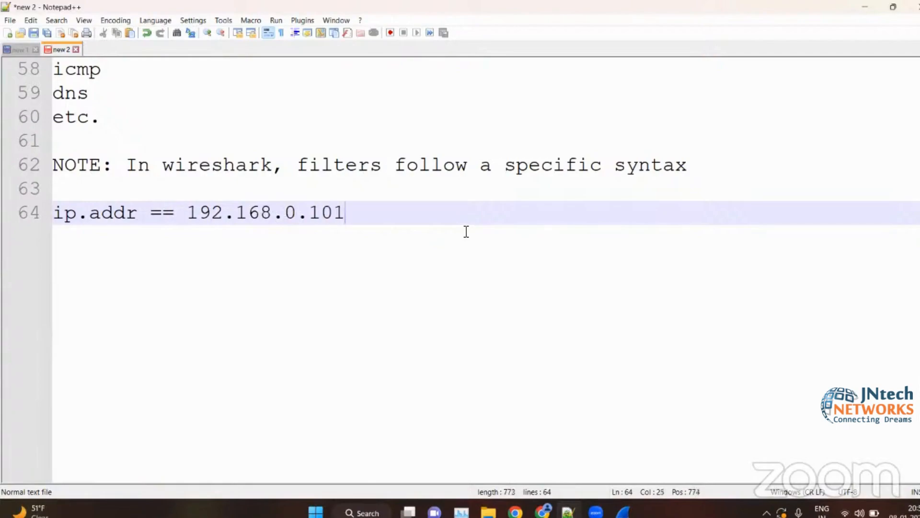
{"action": "key", "text": "Return"}
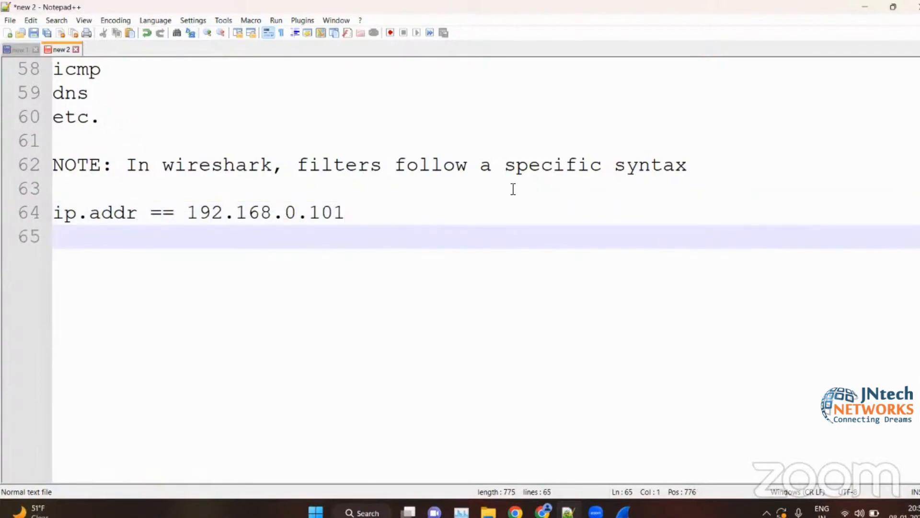
- Briefly highlight the word "syntax" in the note and leave a blank line below the example filter
{"action": "left_click_drag", "start_coordinate": [620, 166], "coordinate": [691, 164]}
{"action": "left_click", "coordinate": [429, 235]}
{"action": "key", "text": "Return"}
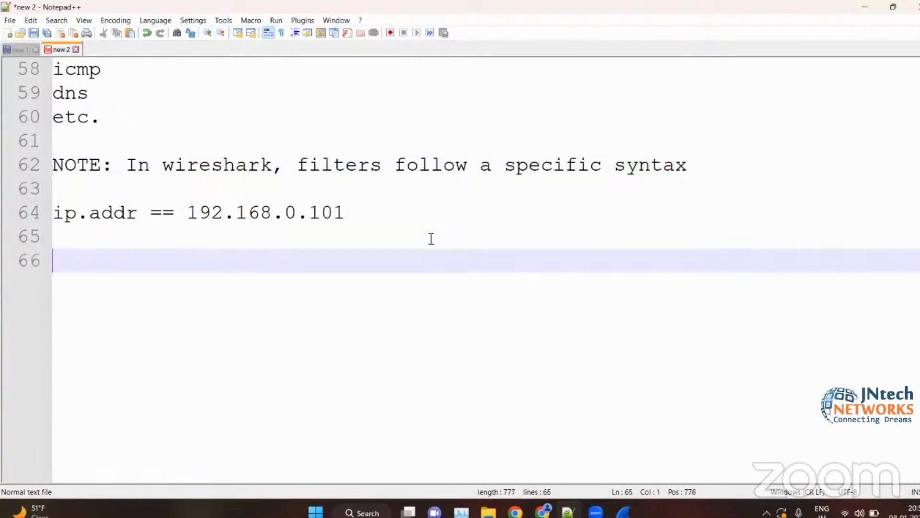
- Switch to the Wireshark outline PDF in Chrome and briefly highlight Section 4's item on sharing capture filters with others
{"action": "left_click", "coordinate": [884, 7]}
{"action": "left_click", "coordinate": [544, 510]}
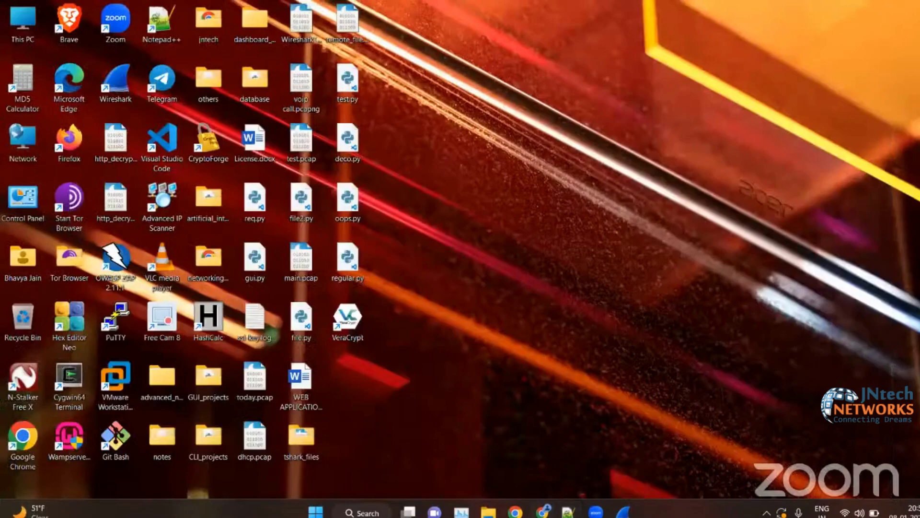
{"action": "scroll", "coordinate": [533, 343], "scroll_direction": "down", "scroll_amount": 3}
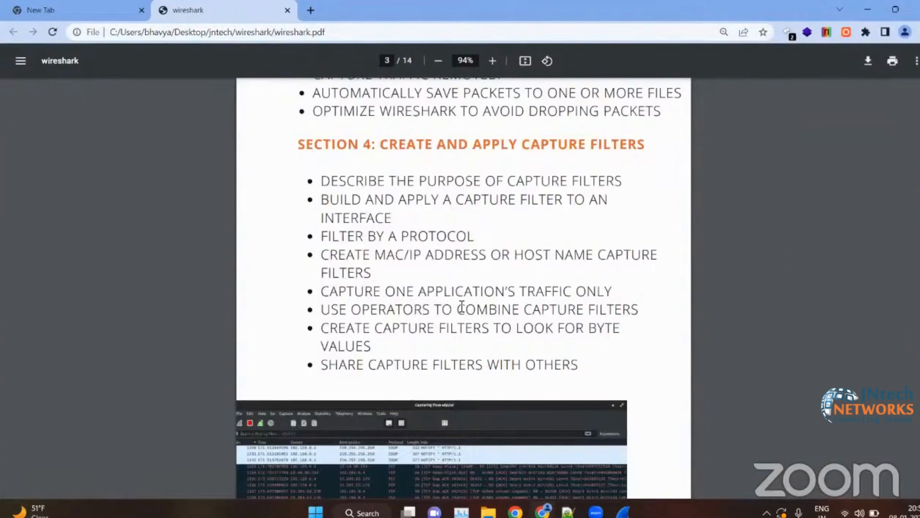
{"action": "left_click_drag", "start_coordinate": [320, 365], "coordinate": [495, 353]}
{"action": "left_click", "coordinate": [459, 341]}
- Bring the outline's Section 5 topics on defining global and personal preferences into view
{"action": "mouse_move", "coordinate": [542, 511]}
{"action": "left_click", "coordinate": [536, 469]}
{"action": "scroll", "coordinate": [534, 464], "scroll_direction": "down", "scroll_amount": 1}
{"action": "scroll", "coordinate": [376, 310], "scroll_direction": "down", "scroll_amount": 9}
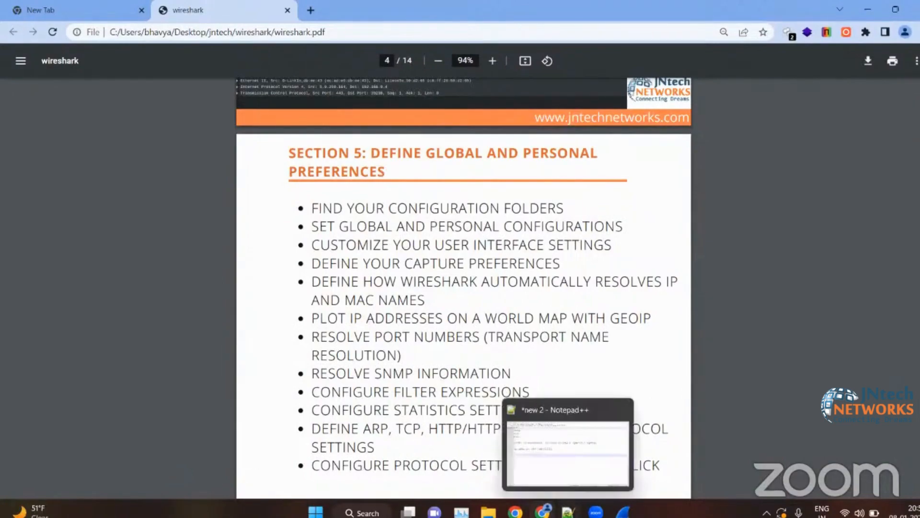
- Switch to the Notepad++ notes and add the line "Customize" below the example filter, leaving two blank lines between them
{"action": "left_click", "coordinate": [568, 512]}
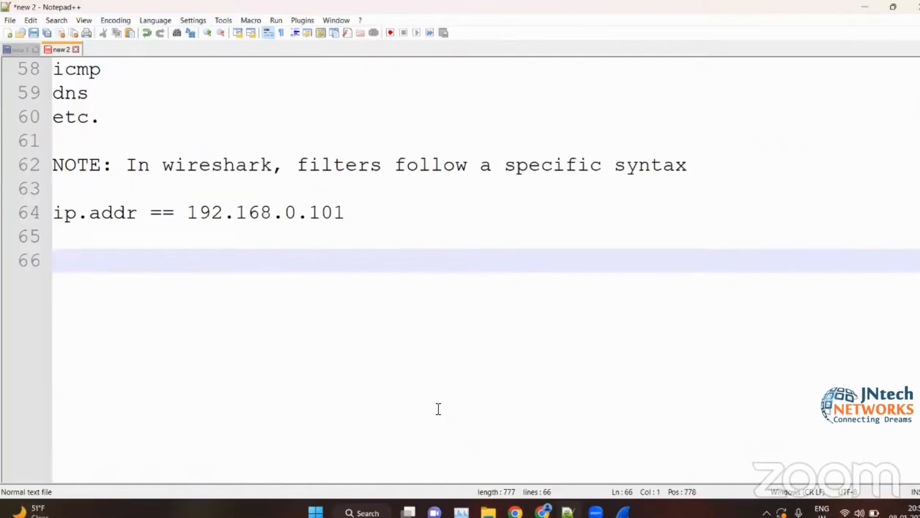
{"action": "key", "text": "Return"}
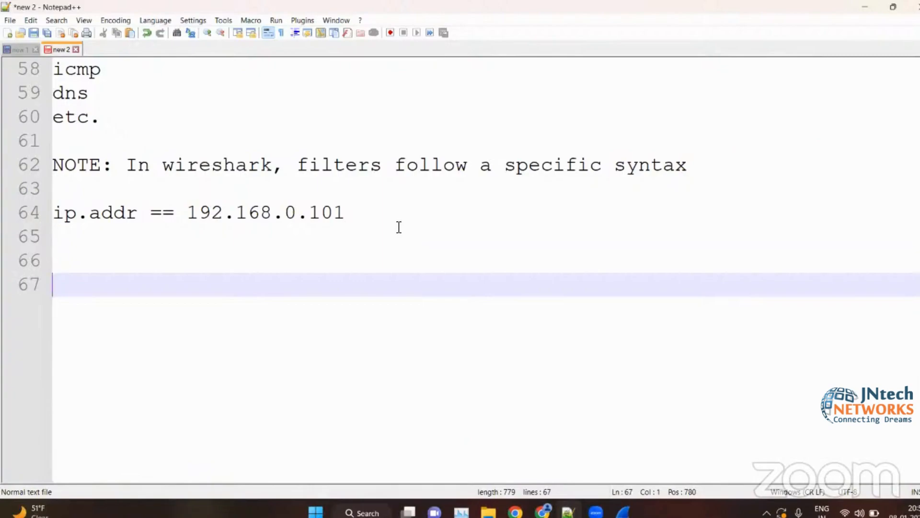
{"action": "type", "text": "Cust"}
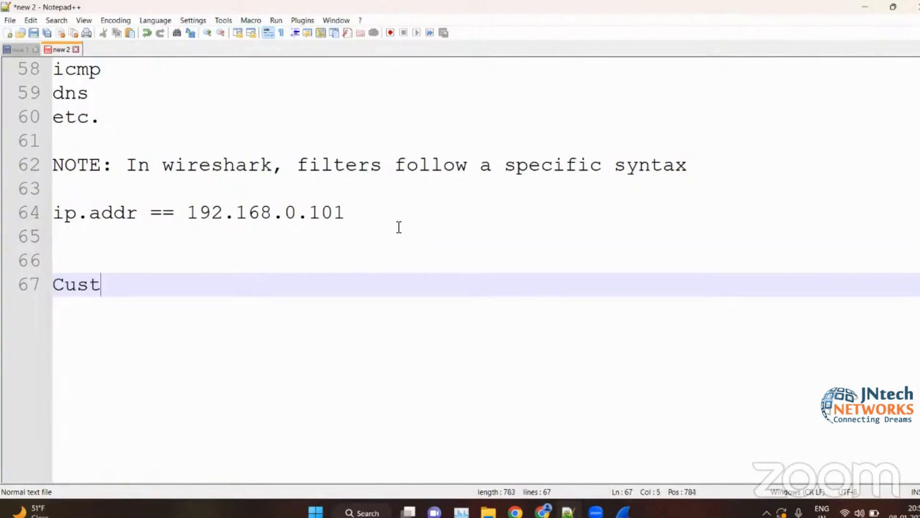
{"action": "type", "text": "omize"}
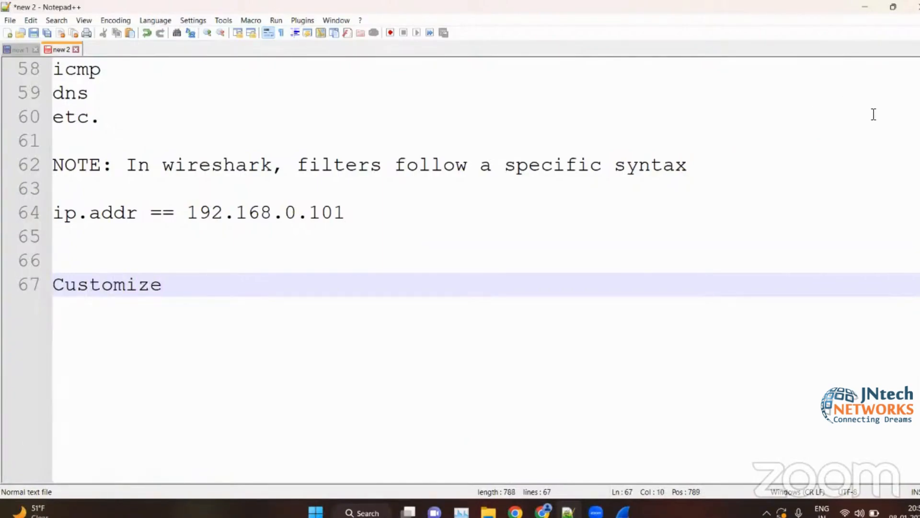
- Return to the outline PDF in Chrome and review Section 5's list of global and personal preference topics
{"action": "left_click", "coordinate": [867, 3]}
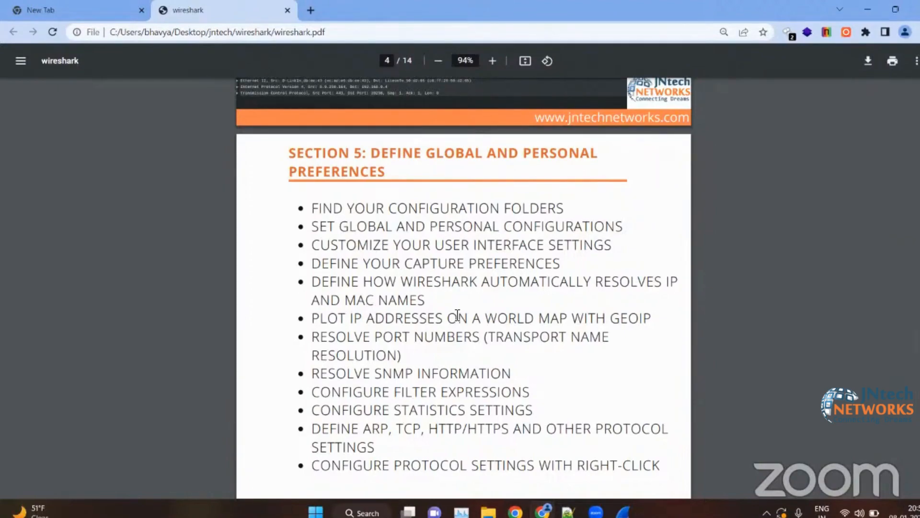
{"action": "scroll", "coordinate": [423, 358], "scroll_direction": "down", "scroll_amount": 1}
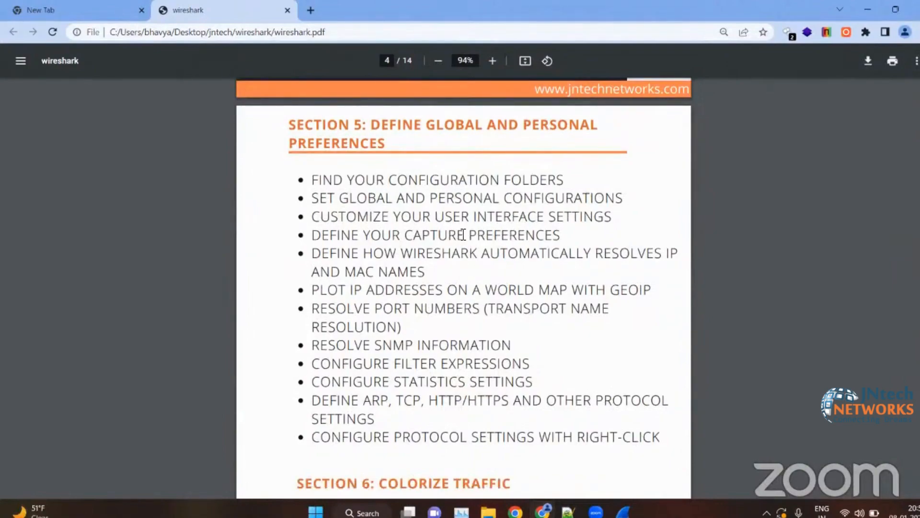
{"action": "scroll", "coordinate": [463, 234], "scroll_direction": "down", "scroll_amount": 3}
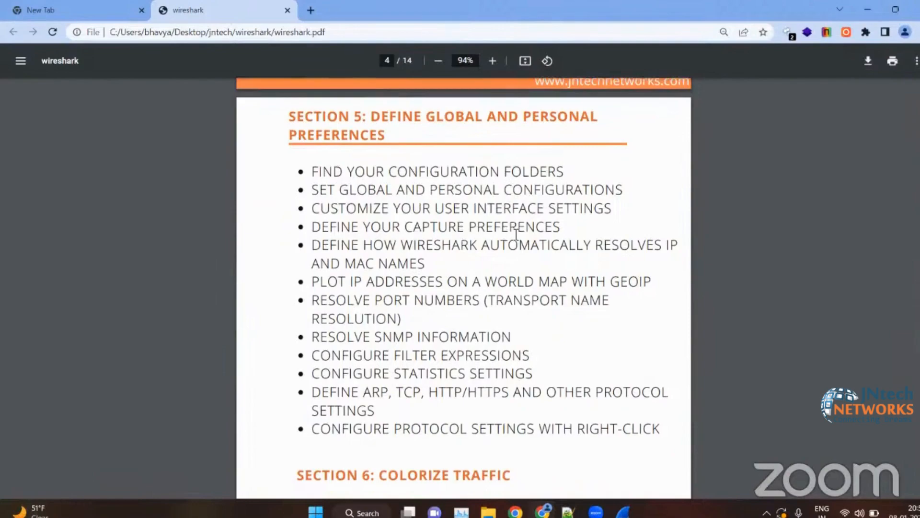
{"action": "scroll", "coordinate": [441, 249], "scroll_direction": "up", "scroll_amount": 1}
{"action": "scroll", "coordinate": [444, 249], "scroll_direction": "up", "scroll_amount": 3}
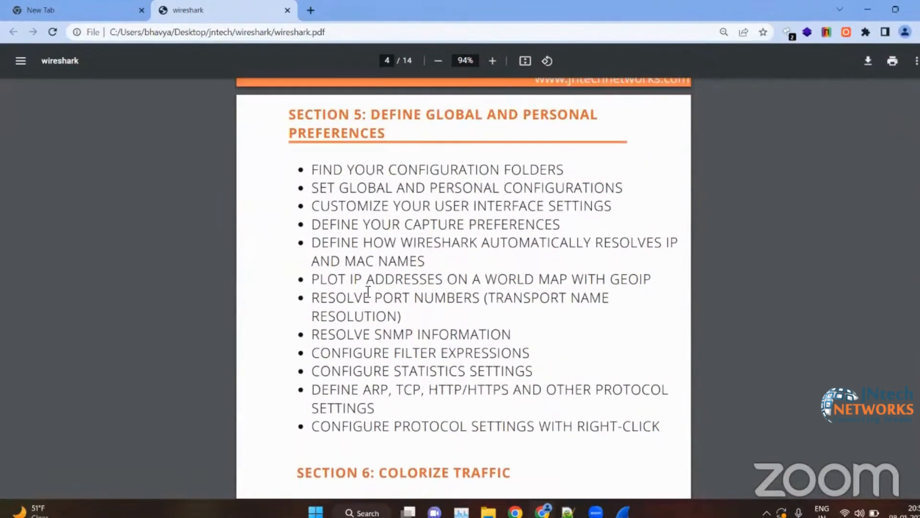
- Briefly highlight Section 5's item on plotting IP addresses with GeoIP and bring Section 6's traffic colorizing topics into view
{"action": "left_click_drag", "start_coordinate": [311, 279], "coordinate": [319, 280]}
{"action": "left_click_drag", "start_coordinate": [379, 283], "coordinate": [653, 285]}
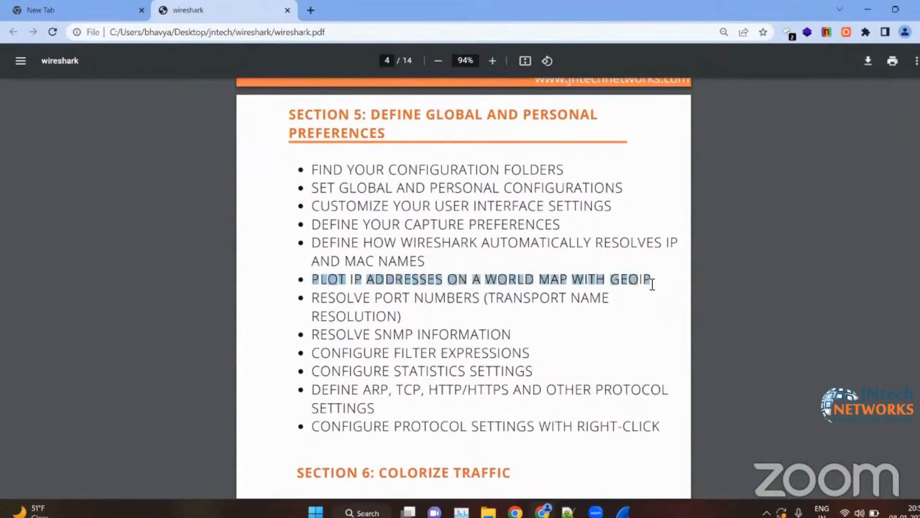
{"action": "left_click", "coordinate": [580, 298]}
{"action": "scroll", "coordinate": [514, 199], "scroll_direction": "down", "scroll_amount": 2}
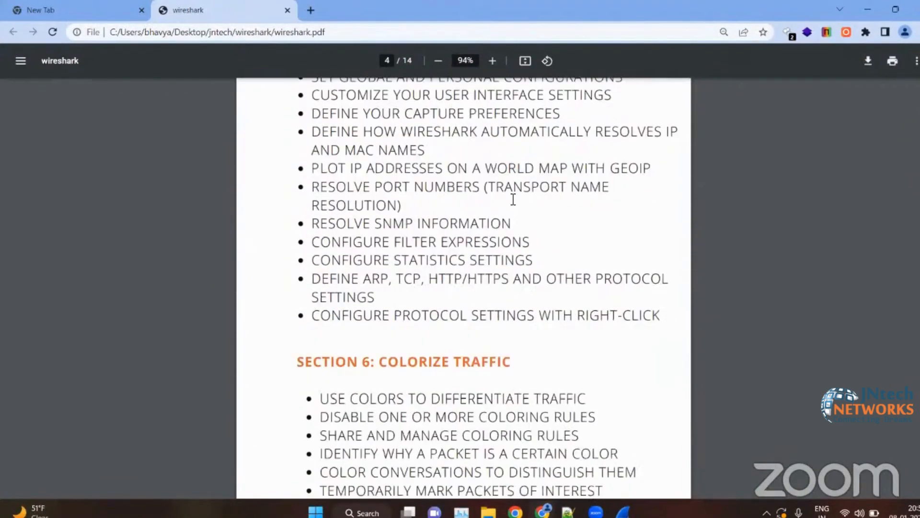
{"action": "scroll", "coordinate": [374, 269], "scroll_direction": "down", "scroll_amount": 3}
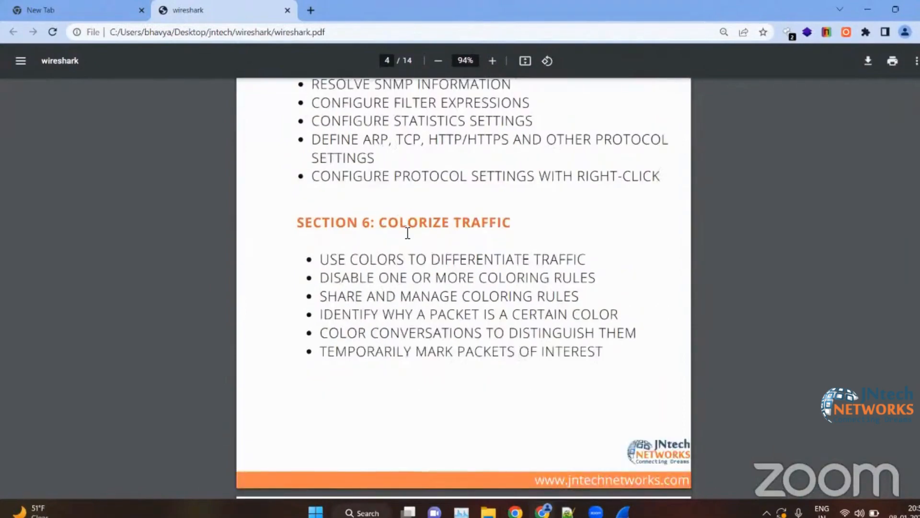
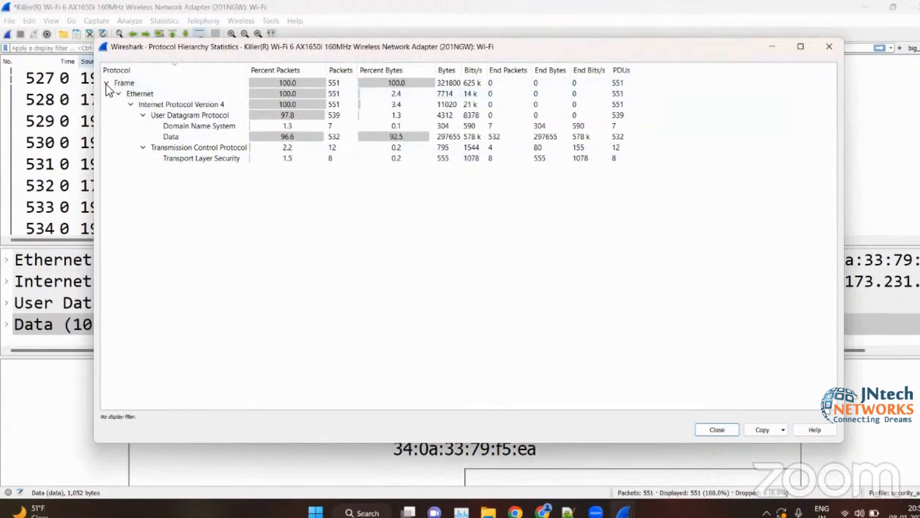
- Collapse and re-expand the Frame and Ethernet levels of the Protocol Hierarchy statistics to show how the protocols nest
{"action": "left_click", "coordinate": [106, 84]}
{"action": "left_click", "coordinate": [106, 83]}
{"action": "left_click", "coordinate": [118, 94]}
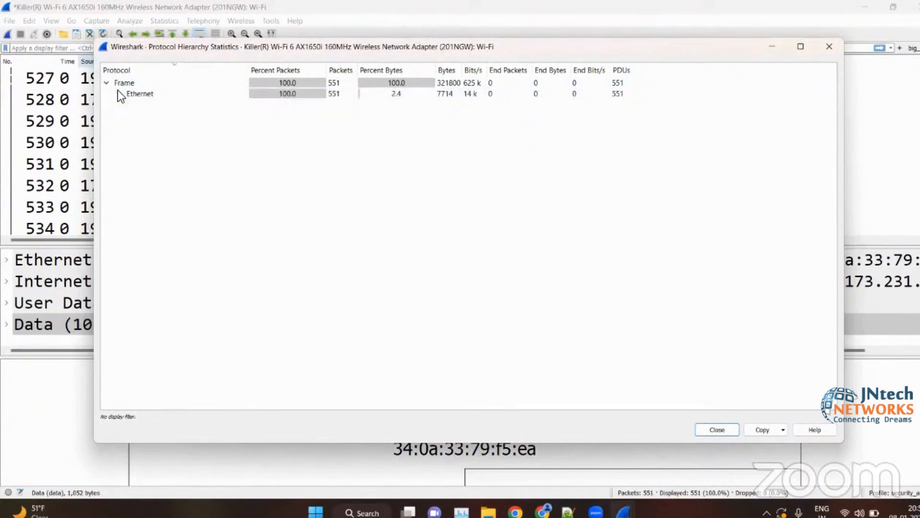
{"action": "left_click", "coordinate": [118, 91]}
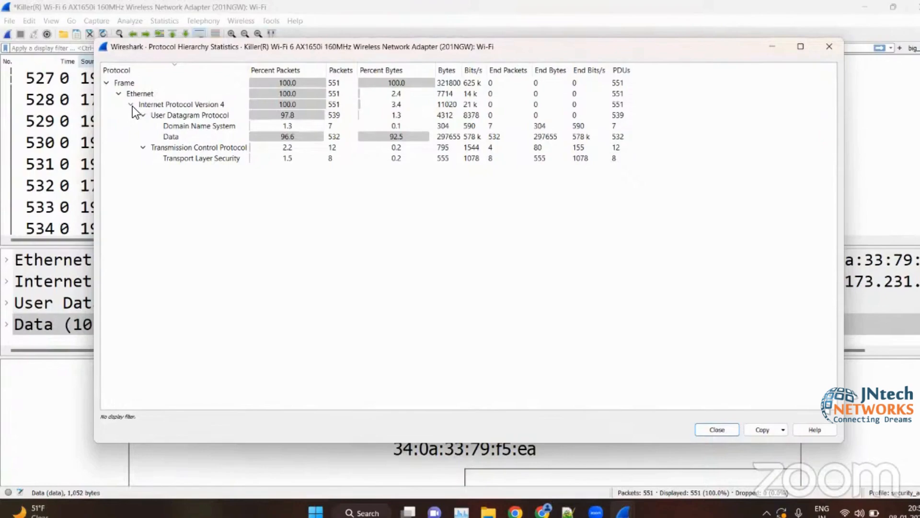
- Examine the IPv4, UDP, TCP, DNS and TLS rows of the Protocol Hierarchy statistics, and close the window
{"action": "left_click", "coordinate": [291, 103]}
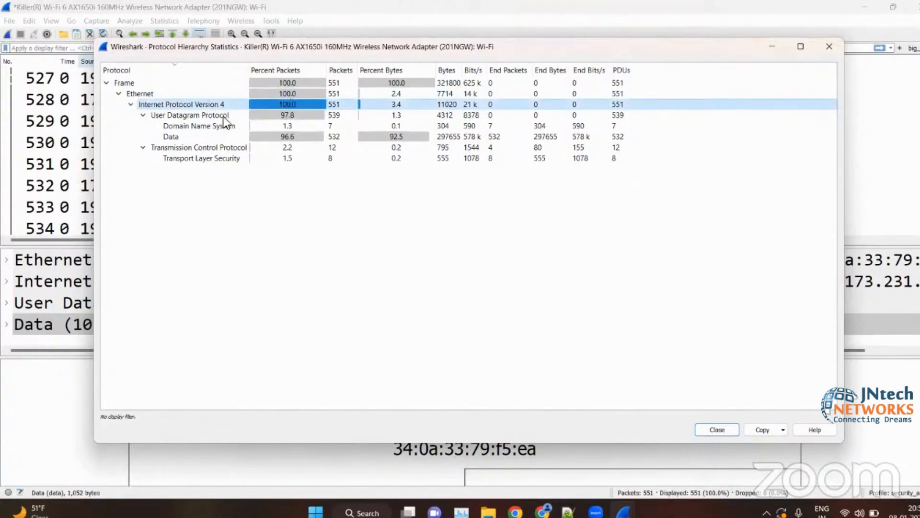
{"action": "left_click", "coordinate": [192, 147]}
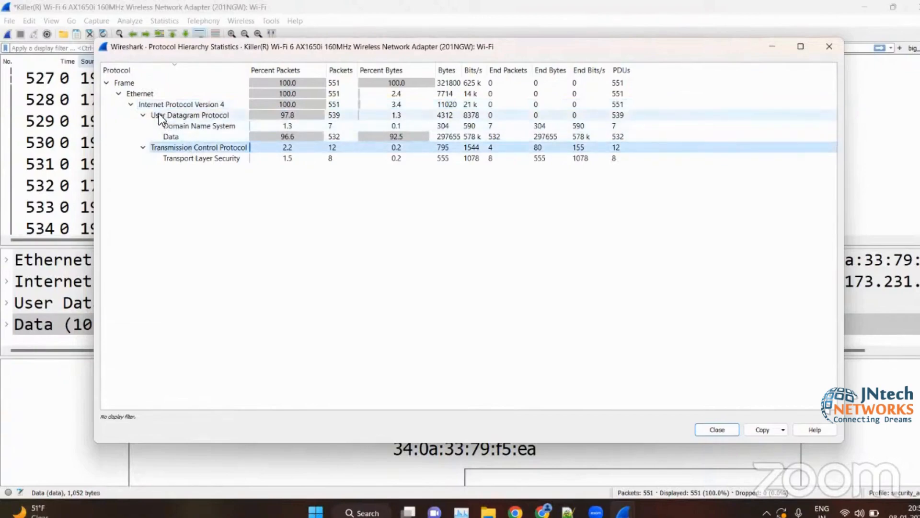
{"action": "left_click", "coordinate": [179, 115]}
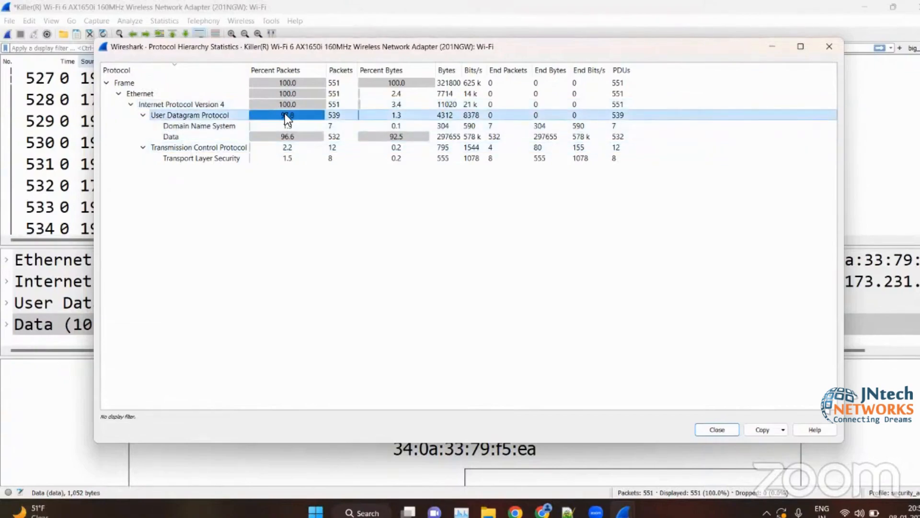
{"action": "left_click", "coordinate": [236, 148]}
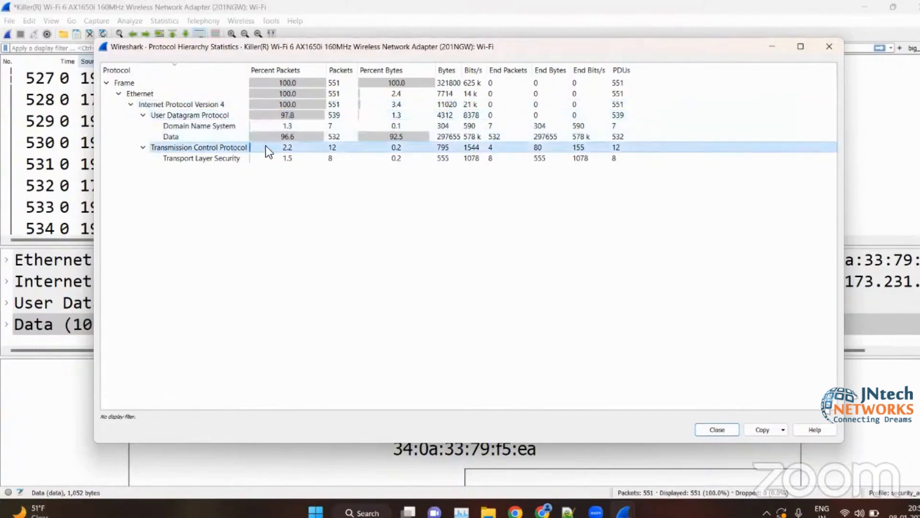
{"action": "left_click", "coordinate": [200, 115]}
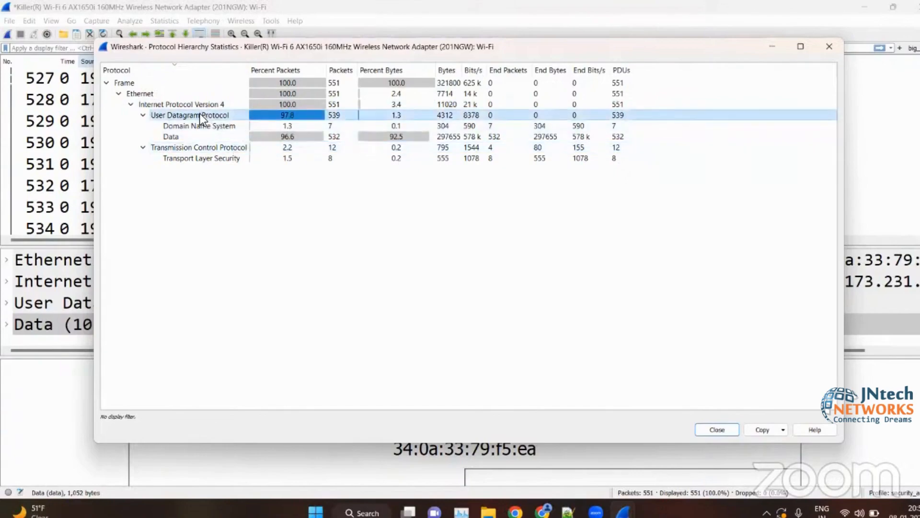
{"action": "left_click", "coordinate": [203, 126]}
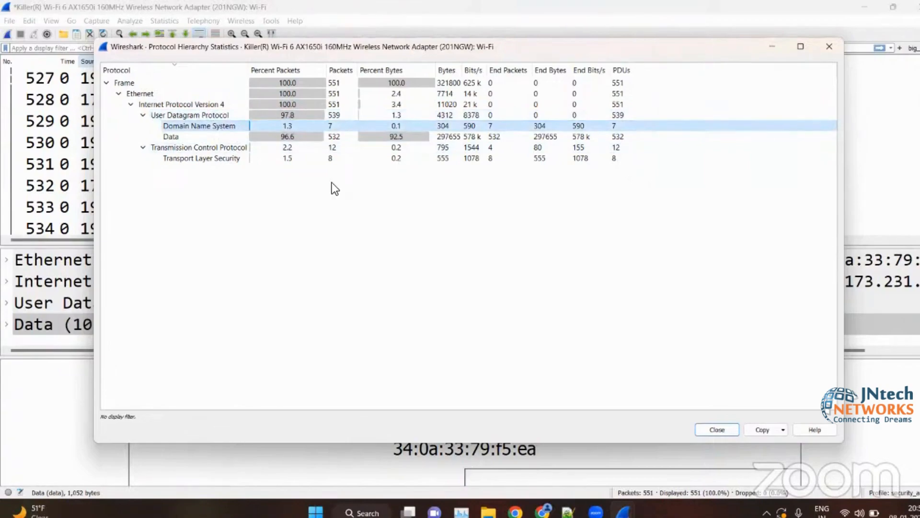
{"action": "left_click", "coordinate": [196, 158]}
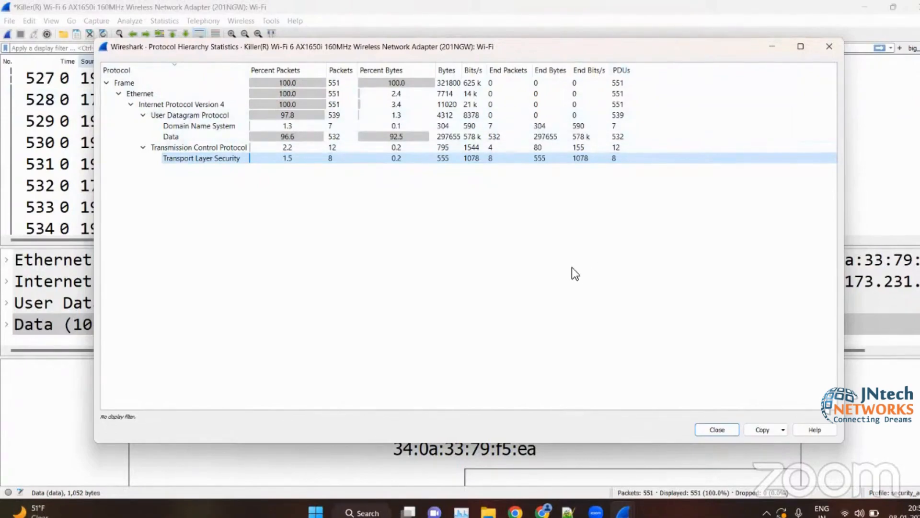
{"action": "left_click", "coordinate": [827, 45]}
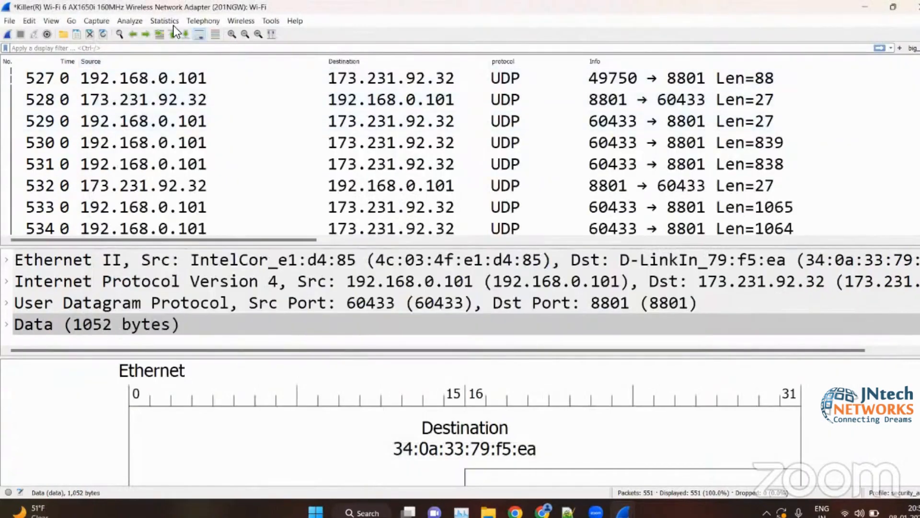
- Open the I/O Graphs for the capture, enable the All Packets graph and zoom out to view its bars
{"action": "left_click", "coordinate": [164, 21]}
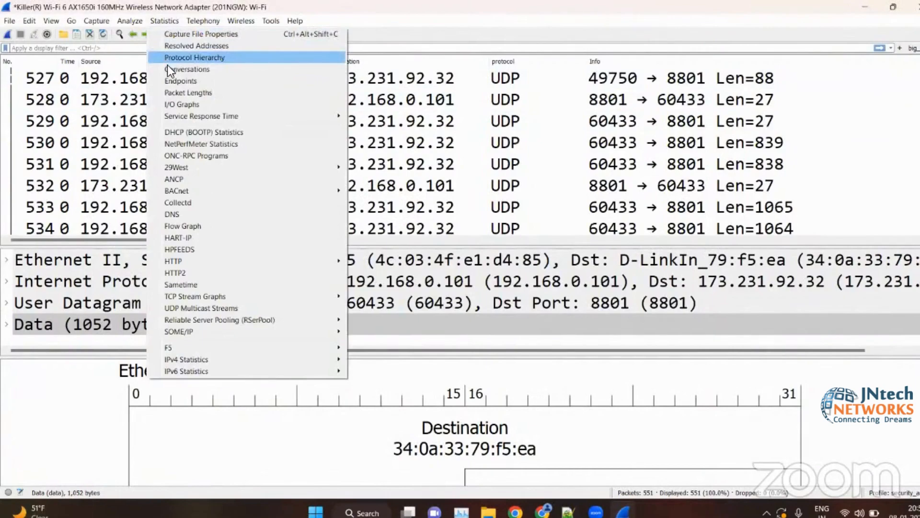
{"action": "left_click", "coordinate": [170, 104]}
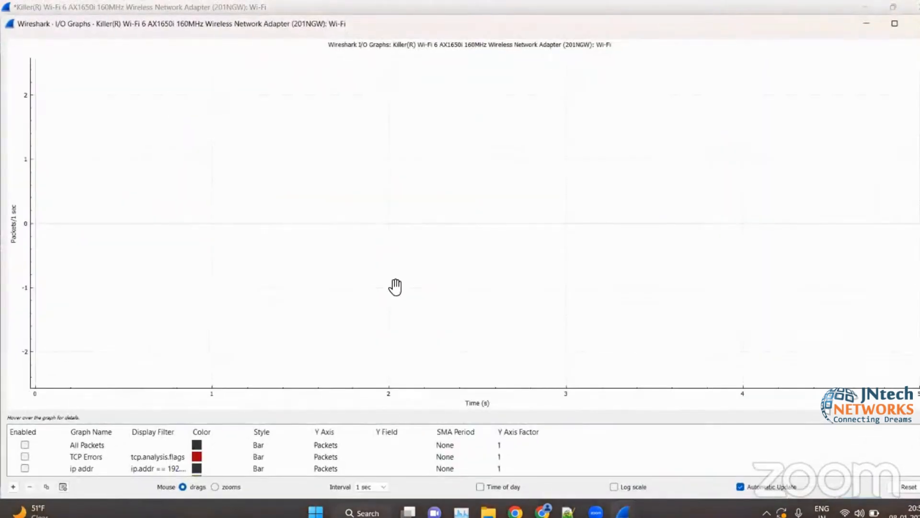
{"action": "left_click", "coordinate": [26, 442]}
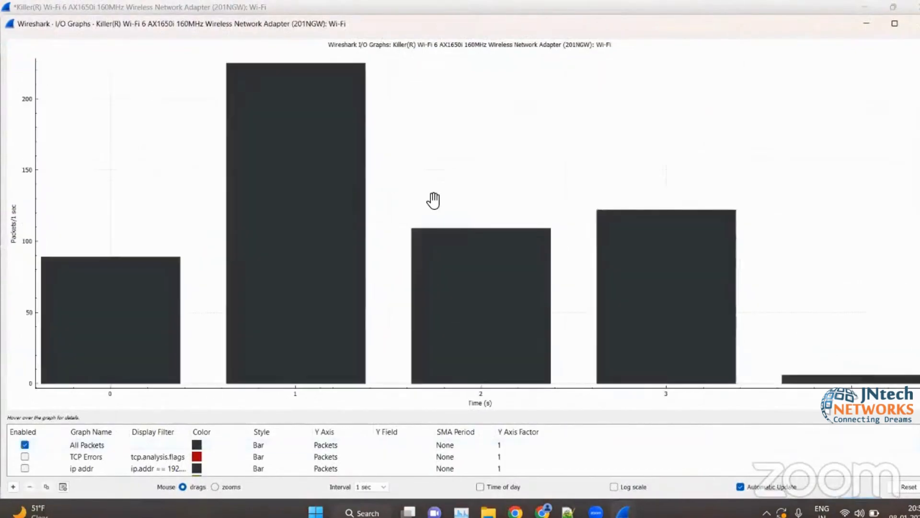
{"action": "scroll", "coordinate": [434, 200], "scroll_direction": "down", "scroll_amount": 3}
{"action": "scroll", "coordinate": [434, 200], "scroll_direction": "down", "scroll_amount": 1}
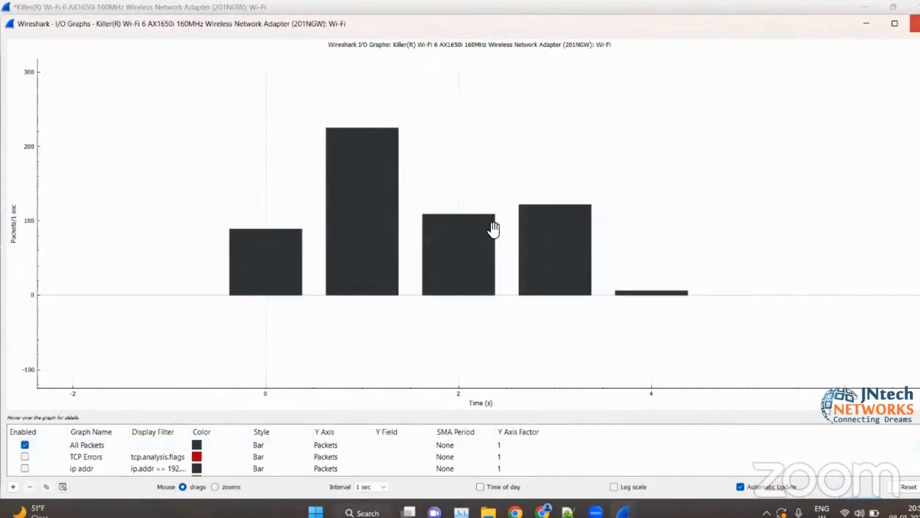
{"action": "scroll", "coordinate": [493, 228], "scroll_direction": "down", "scroll_amount": 1}
{"action": "scroll", "coordinate": [493, 228], "scroll_direction": "down", "scroll_amount": 1}
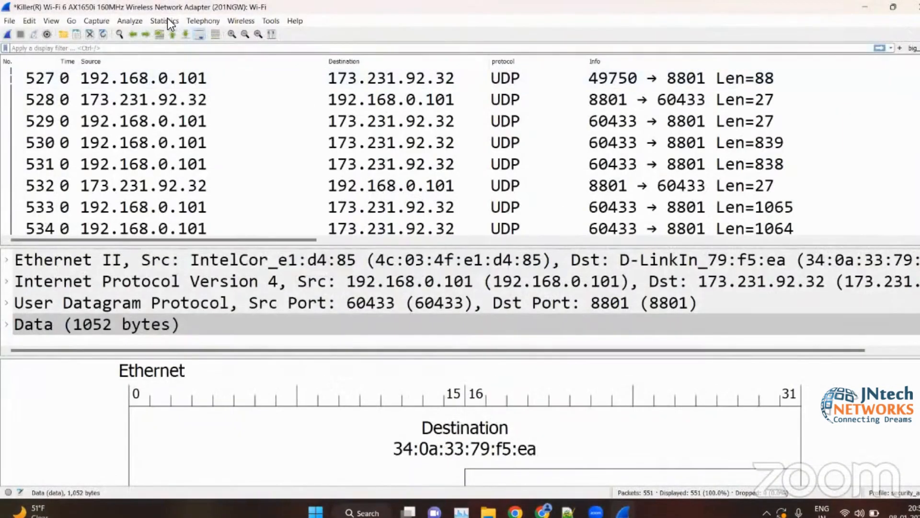
- Open the DHCP (BOOTP) statistics, look through the list of message types and close the window
{"action": "left_click", "coordinate": [164, 21]}
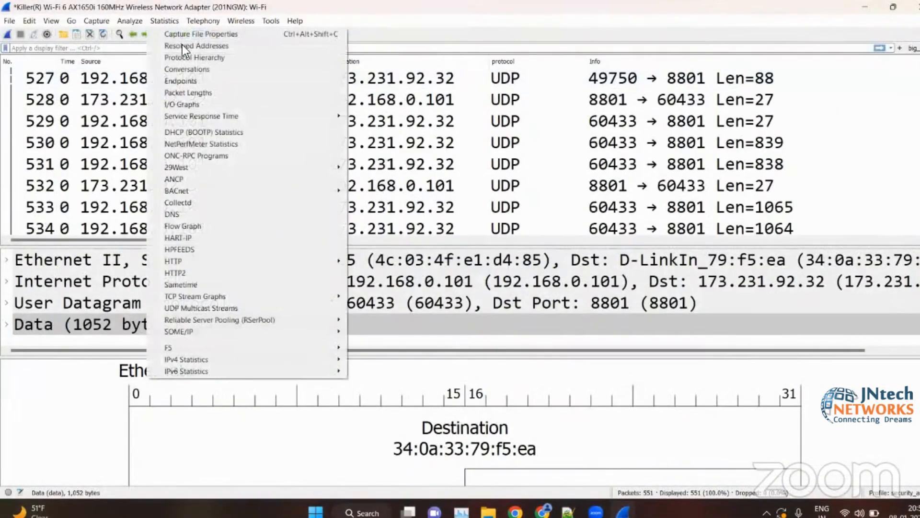
{"action": "left_click", "coordinate": [201, 132]}
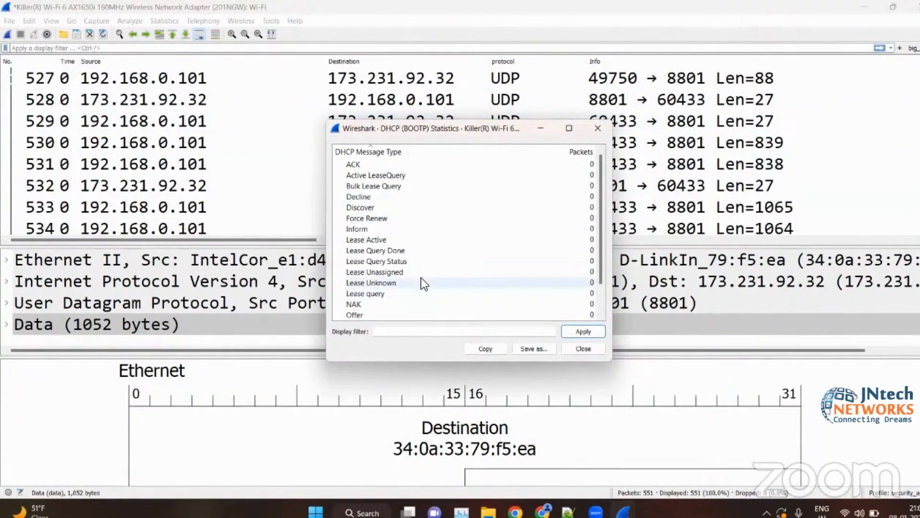
{"action": "scroll", "coordinate": [439, 263], "scroll_direction": "down", "scroll_amount": 1}
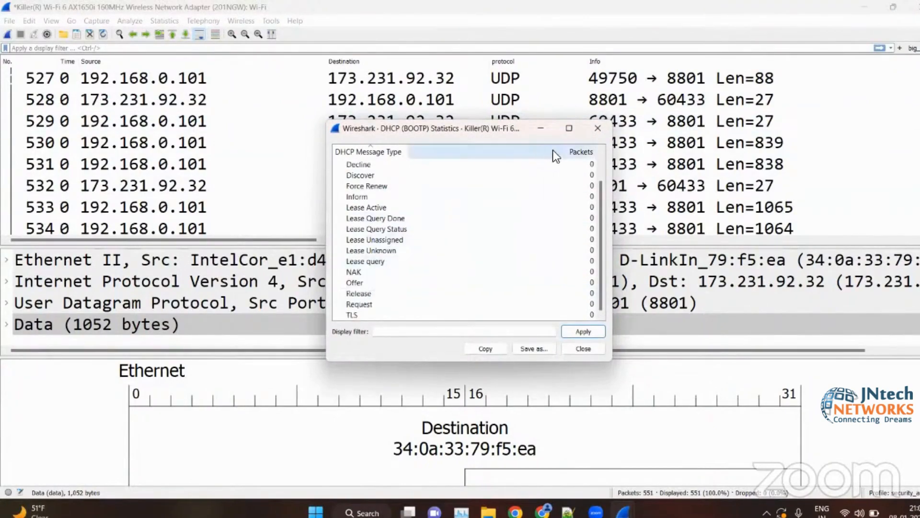
{"action": "left_click", "coordinate": [595, 135]}
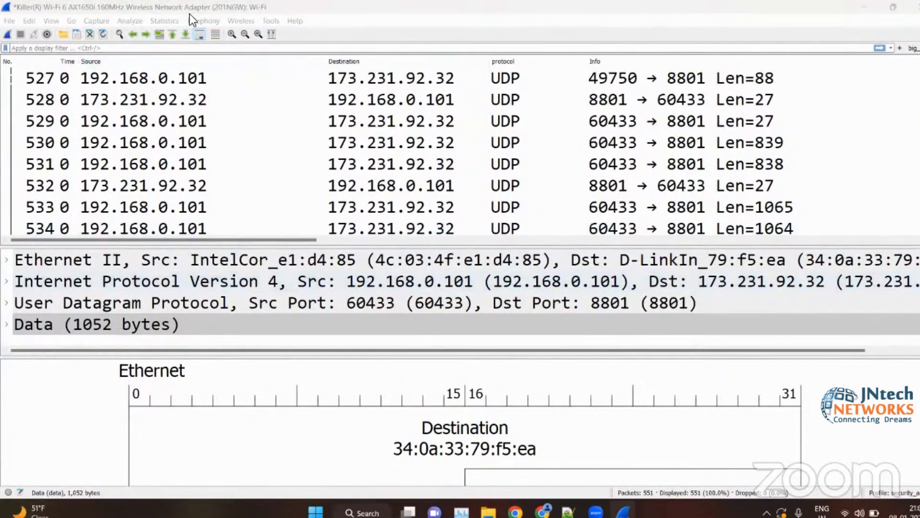
- View the HTTP2 statistics, close their window and look over the remaining statistics options
{"action": "left_click", "coordinate": [158, 20]}
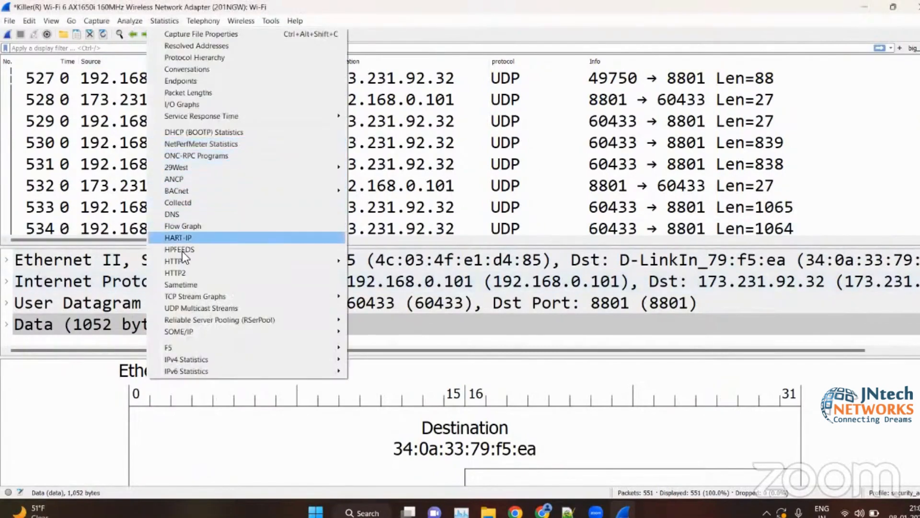
{"action": "left_click", "coordinate": [269, 267]}
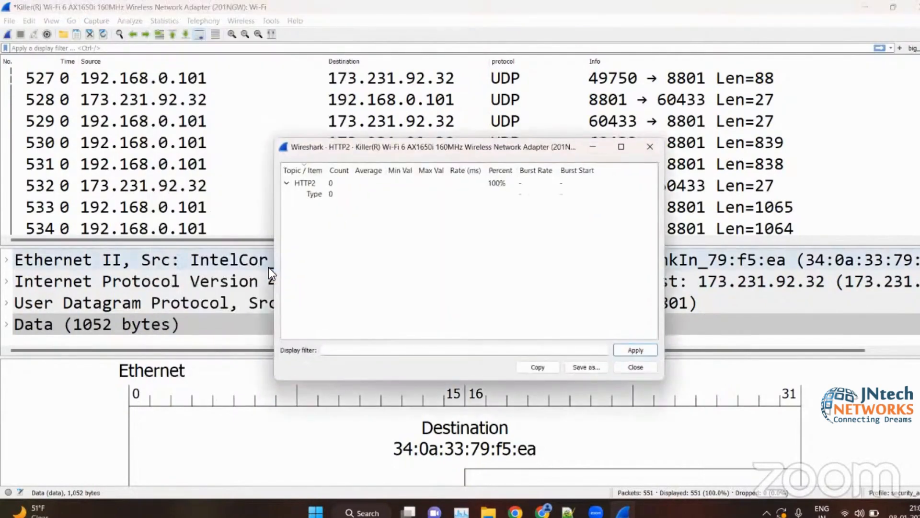
{"action": "left_click", "coordinate": [650, 146]}
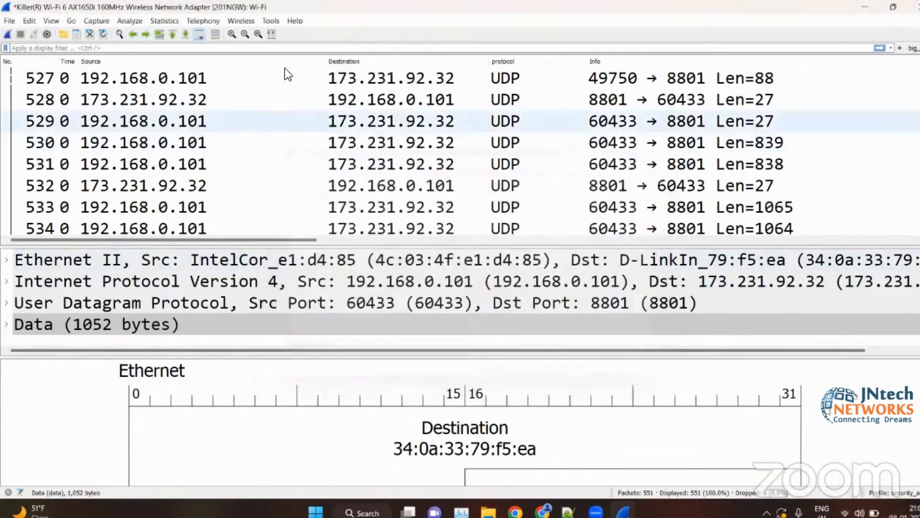
{"action": "left_click", "coordinate": [165, 22]}
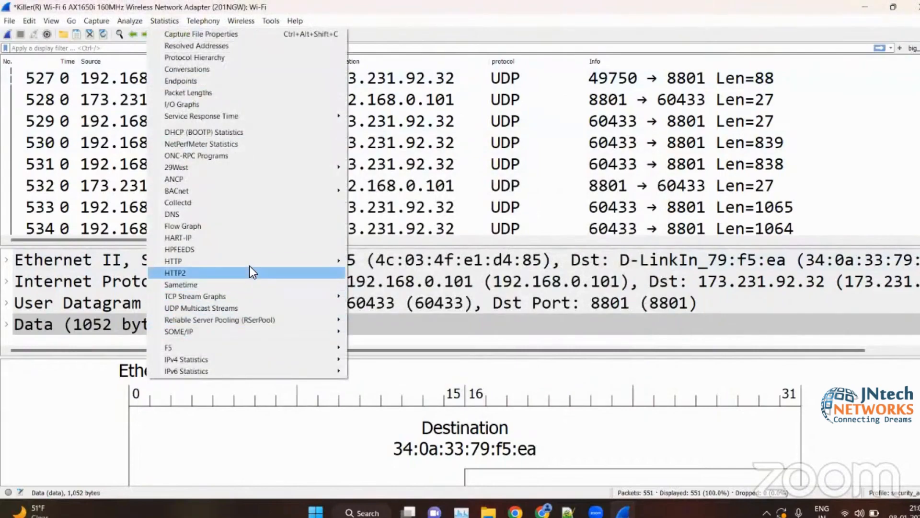
{"action": "mouse_move", "coordinate": [248, 260]}
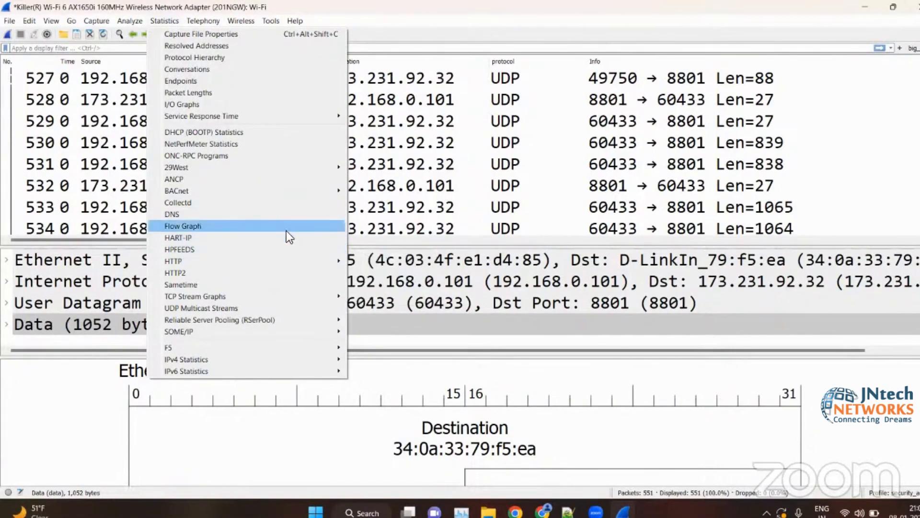
{"action": "left_click", "coordinate": [867, 13]}
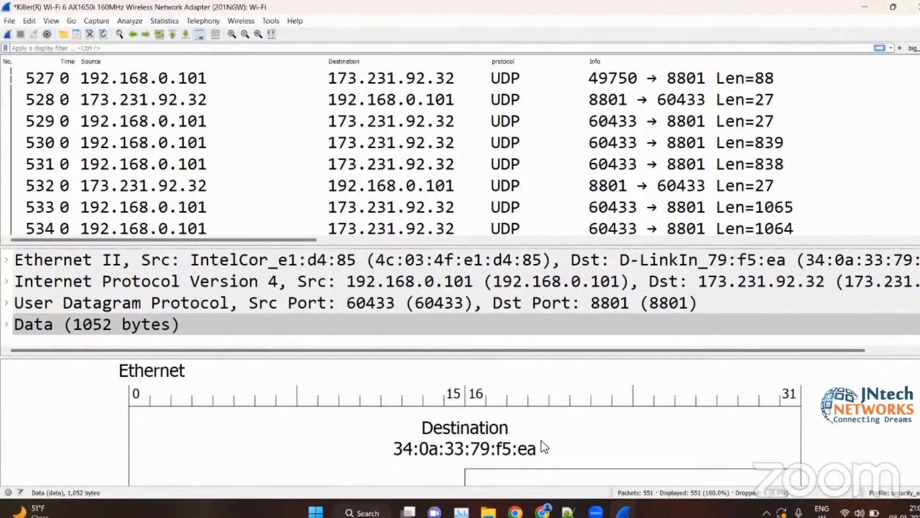
- Switch to the outline PDF in Chrome and review the topics of Sections 7 and 8 and Section 9's display filter list
{"action": "left_click", "coordinate": [543, 512]}
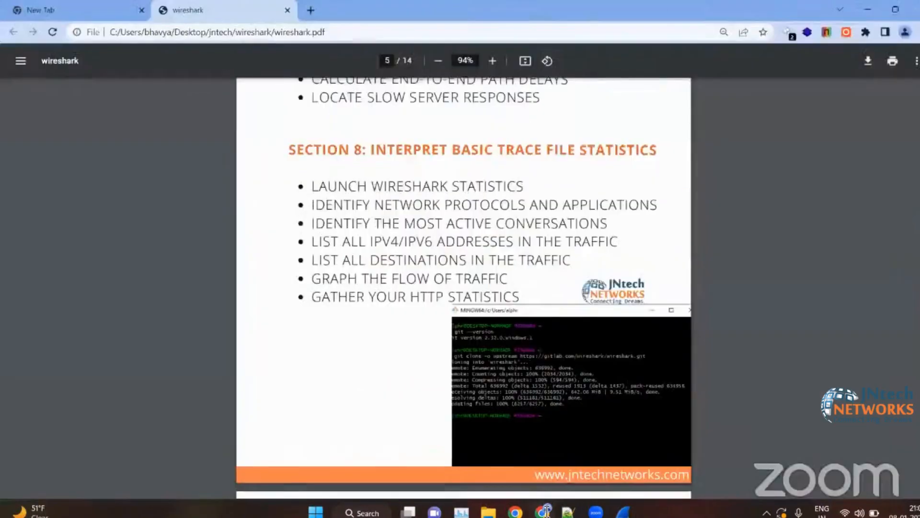
{"action": "scroll", "coordinate": [652, 280], "scroll_direction": "up", "scroll_amount": 2}
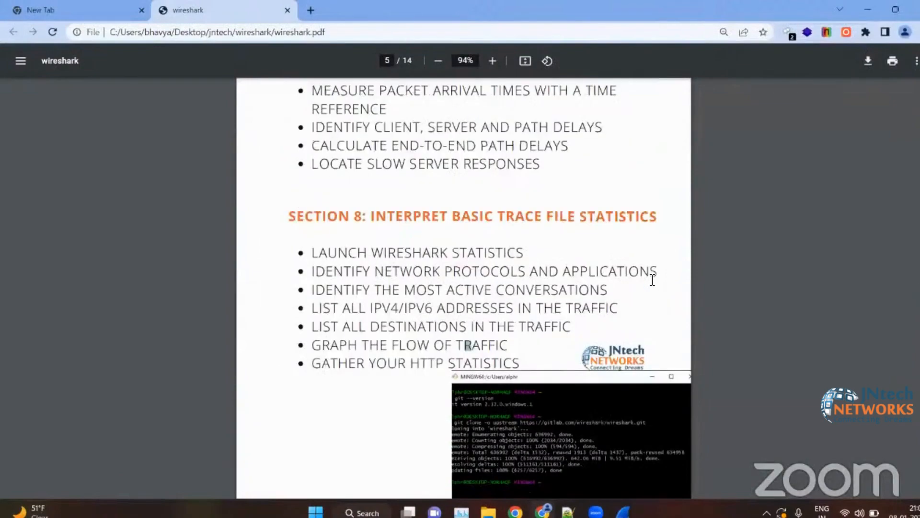
{"action": "scroll", "coordinate": [652, 280], "scroll_direction": "down", "scroll_amount": 1}
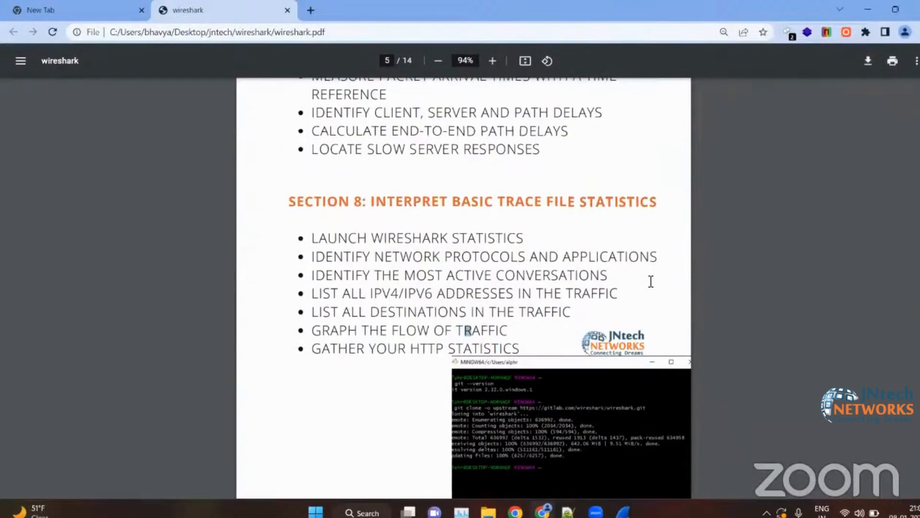
{"action": "scroll", "coordinate": [532, 308], "scroll_direction": "down", "scroll_amount": 5}
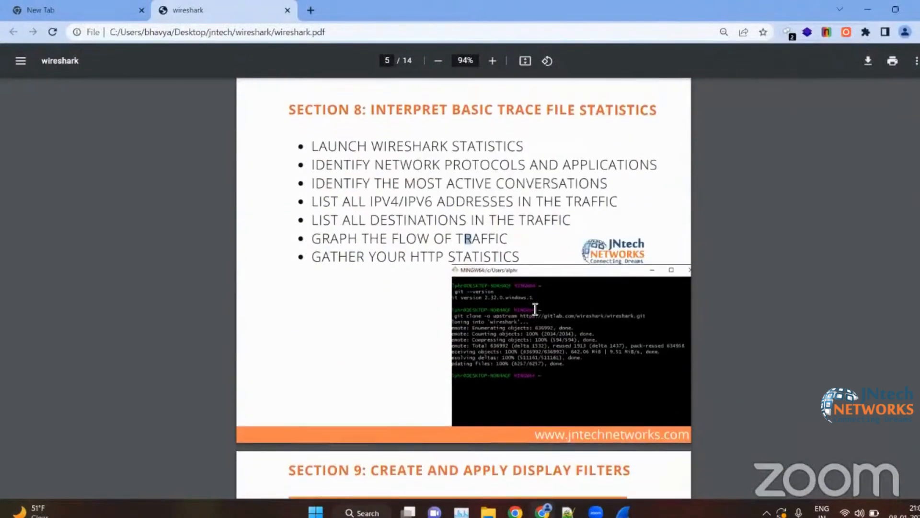
{"action": "scroll", "coordinate": [433, 326], "scroll_direction": "down", "scroll_amount": 2}
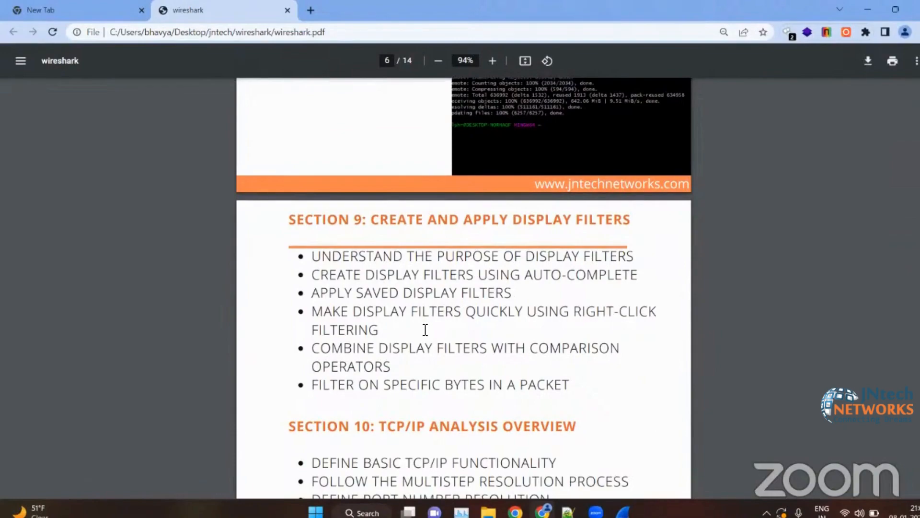
{"action": "scroll", "coordinate": [425, 330], "scroll_direction": "up", "scroll_amount": 10}
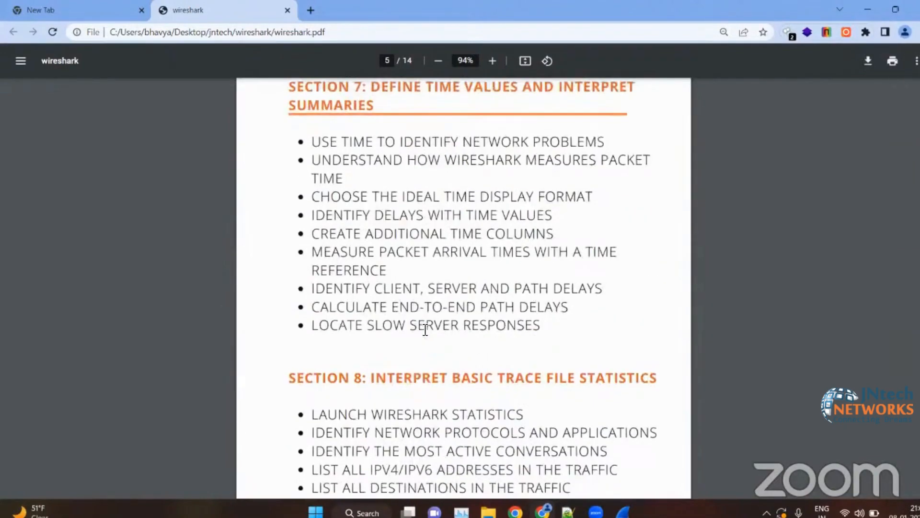
{"action": "scroll", "coordinate": [425, 330], "scroll_direction": "down", "scroll_amount": 10}
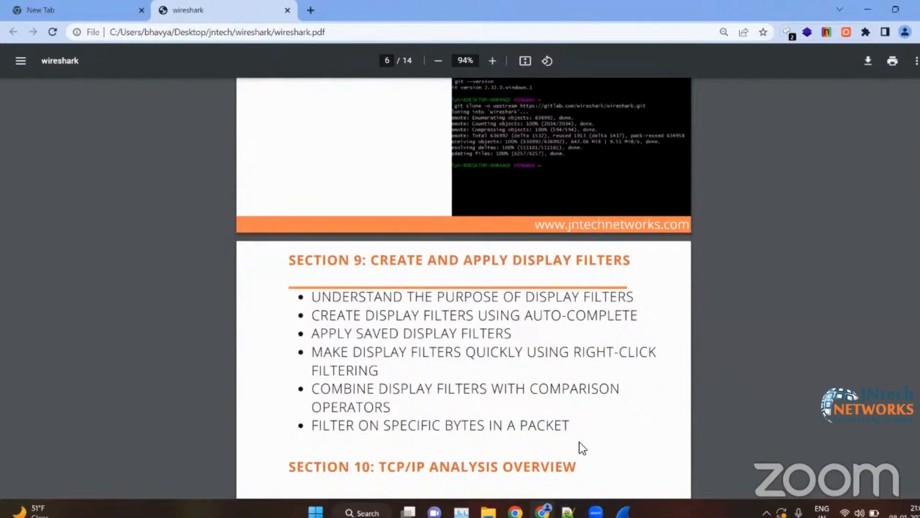
- Switch to the Notepad++ notes and point out the "1000 packets" line and the tcp entry of the protocol list
{"action": "left_click", "coordinate": [568, 511]}
{"action": "scroll", "coordinate": [252, 309], "scroll_direction": "up", "scroll_amount": 3}
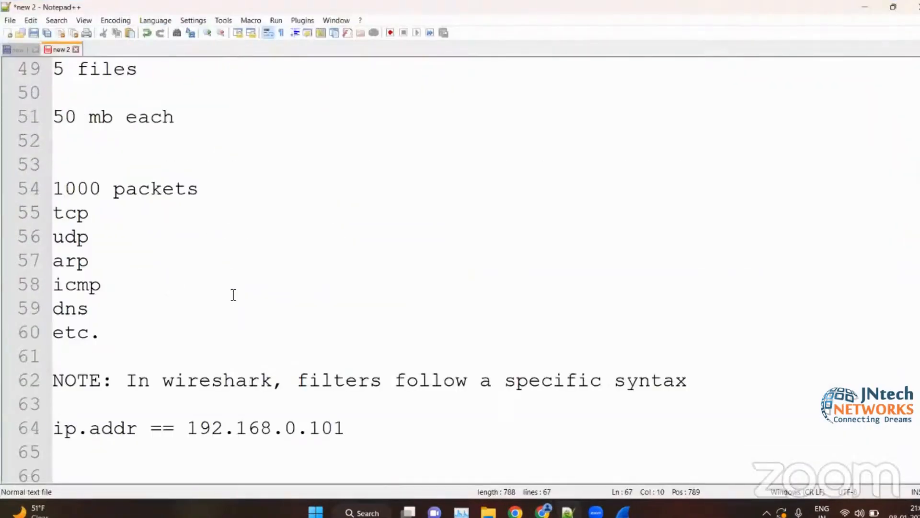
{"action": "scroll", "coordinate": [189, 255], "scroll_direction": "up", "scroll_amount": 1}
{"action": "left_click", "coordinate": [206, 265]}
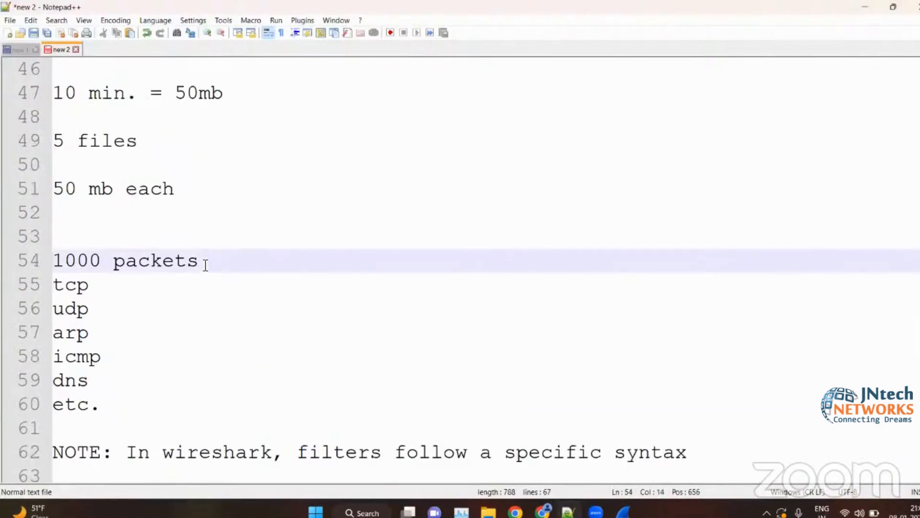
{"action": "left_click_drag", "start_coordinate": [126, 289], "coordinate": [65, 289]}
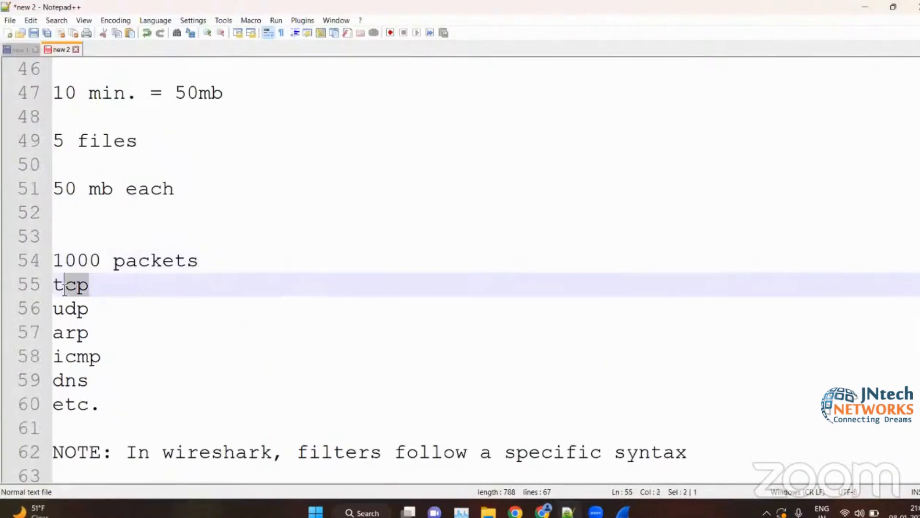
{"action": "left_click", "coordinate": [153, 318]}
- Add the line "tcp" below "etc." in the protocol list, leaving two blank lines between them
{"action": "left_click", "coordinate": [189, 402]}
{"action": "scroll", "coordinate": [191, 401], "scroll_direction": "down", "scroll_amount": 1}
{"action": "key", "text": "Return"}
{"action": "key", "text": "Return"}
{"action": "key", "text": "Return"}
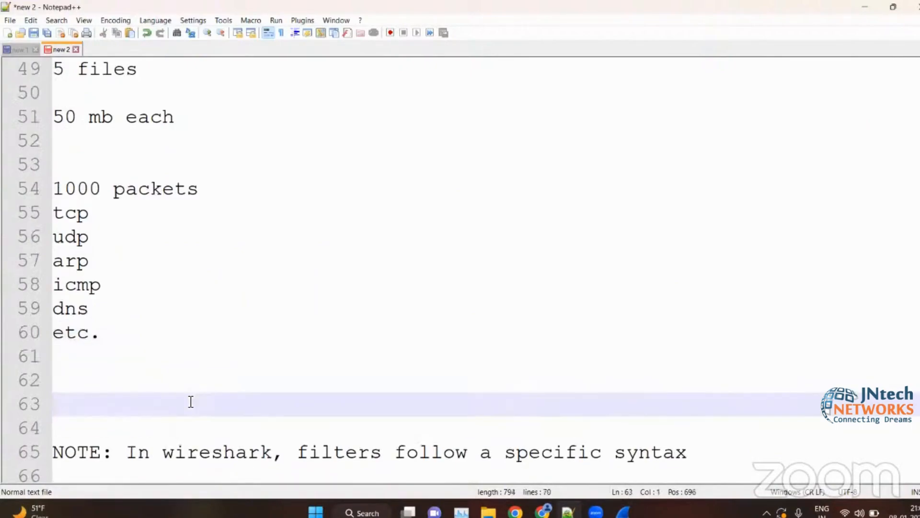
{"action": "type", "text": "tcp"}
- Return to the outline PDF in Chrome and review Section 9's display filter and Section 10's TCP/IP topics down to Section 11
{"action": "left_click", "coordinate": [866, 1]}
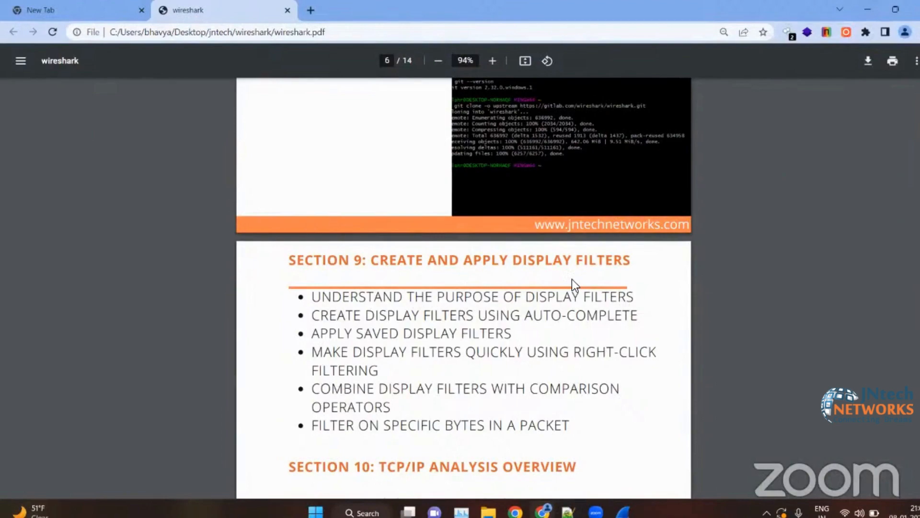
{"action": "scroll", "coordinate": [571, 279], "scroll_direction": "down", "scroll_amount": 4}
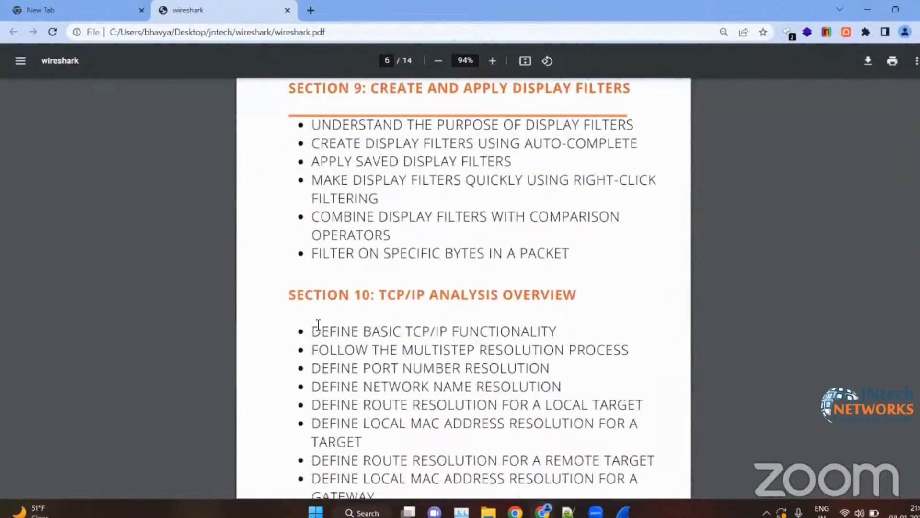
{"action": "scroll", "coordinate": [318, 326], "scroll_direction": "down", "scroll_amount": 2}
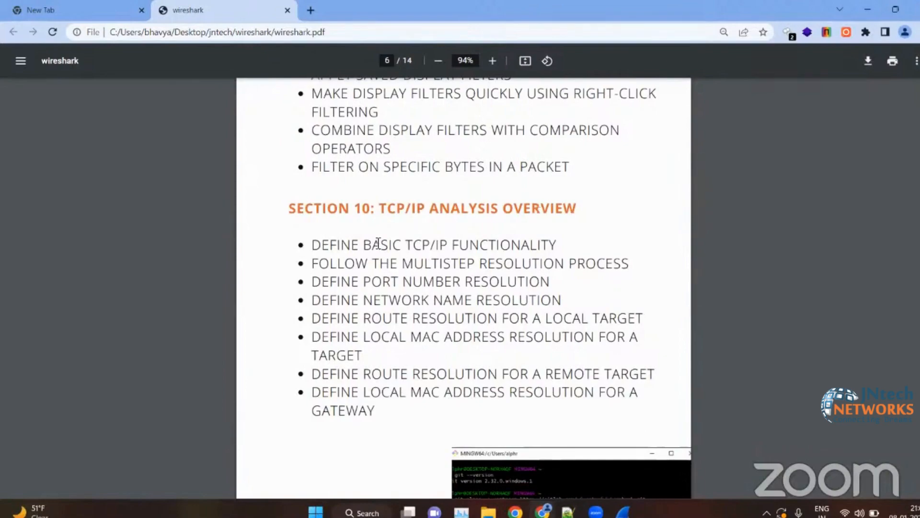
{"action": "scroll", "coordinate": [359, 302], "scroll_direction": "down", "scroll_amount": 5}
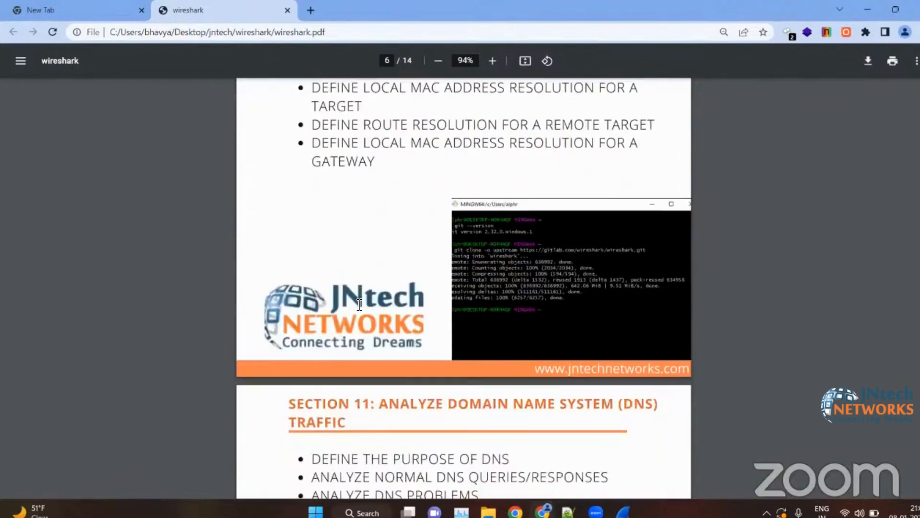
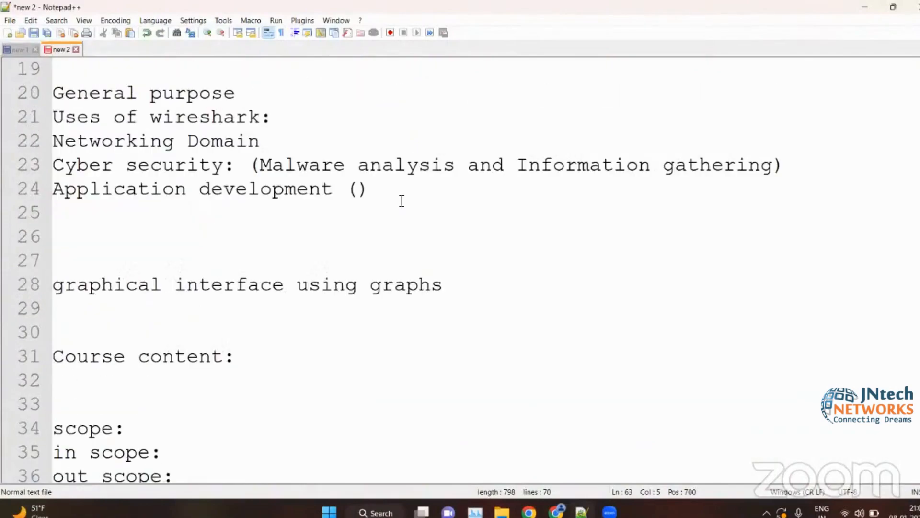
- Add the line "TCPdump" directly below "Tshark is based on CLI (commands)" in the notes
{"action": "scroll", "coordinate": [329, 288], "scroll_direction": "down", "scroll_amount": 3}
{"action": "scroll", "coordinate": [330, 288], "scroll_direction": "up", "scroll_amount": 7}
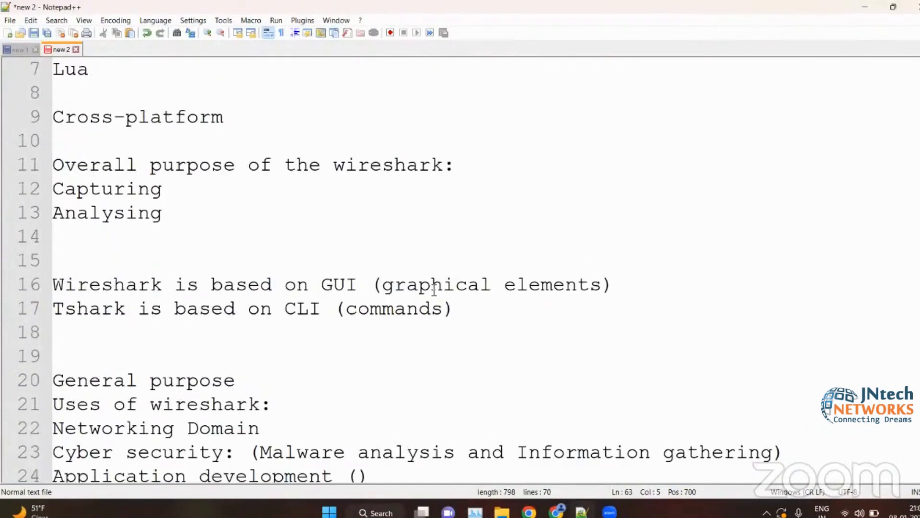
{"action": "left_click", "coordinate": [451, 311]}
{"action": "key", "text": "Return"}
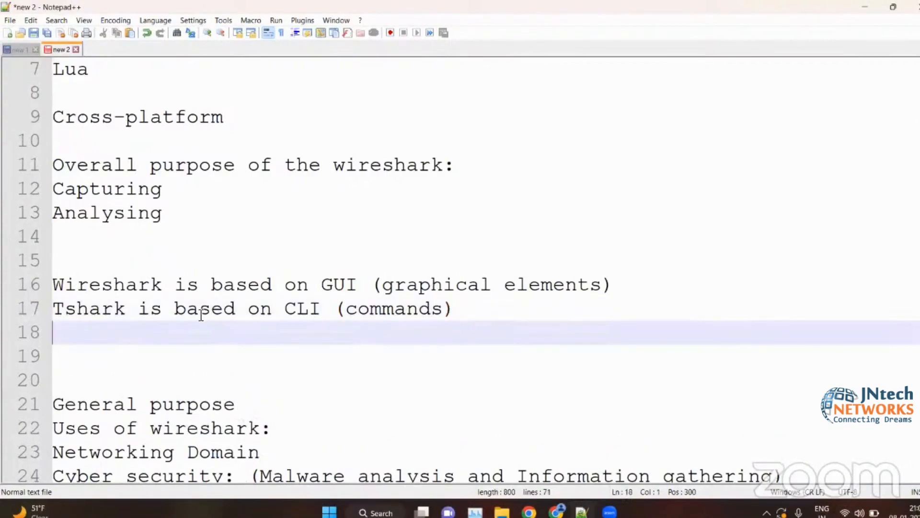
{"action": "type", "text": "TCPdump"}
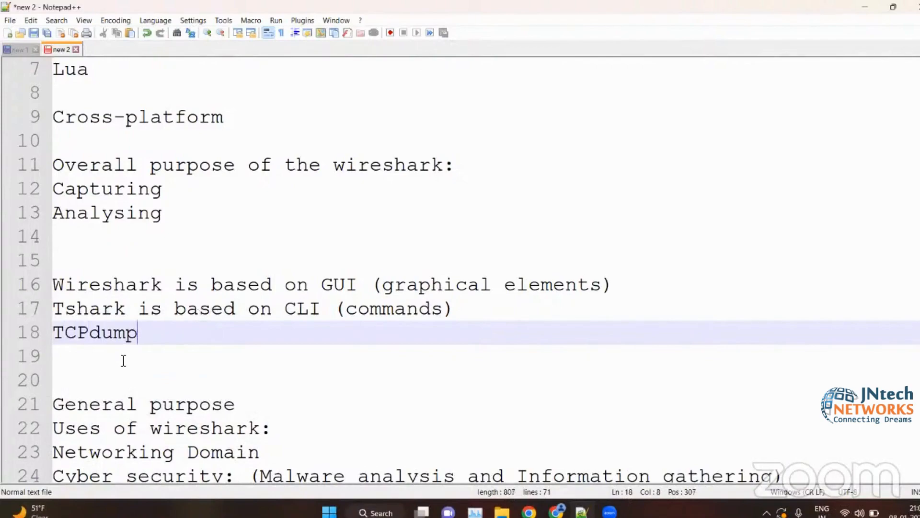
- Highlight the word TCPdump and the word Tshark in the line above it to point out both tools
{"action": "left_click_drag", "start_coordinate": [138, 332], "coordinate": [50, 332]}
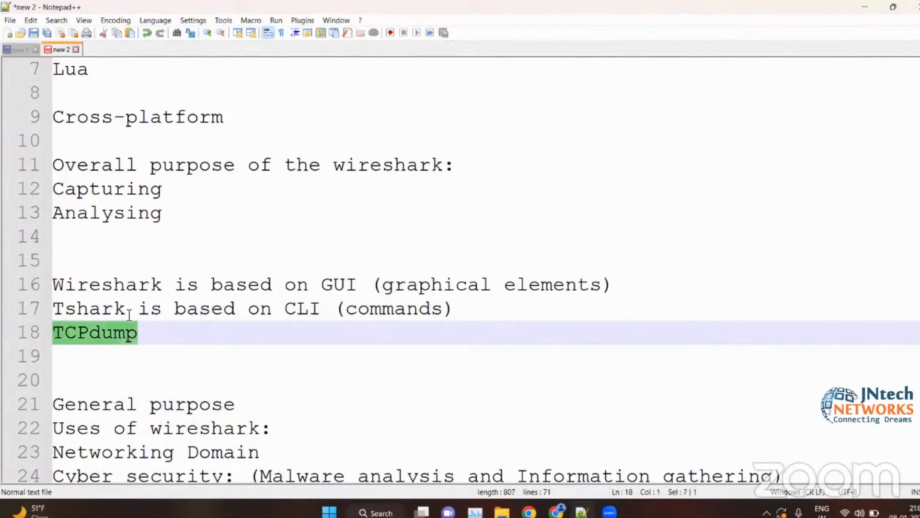
{"action": "left_click", "coordinate": [174, 335]}
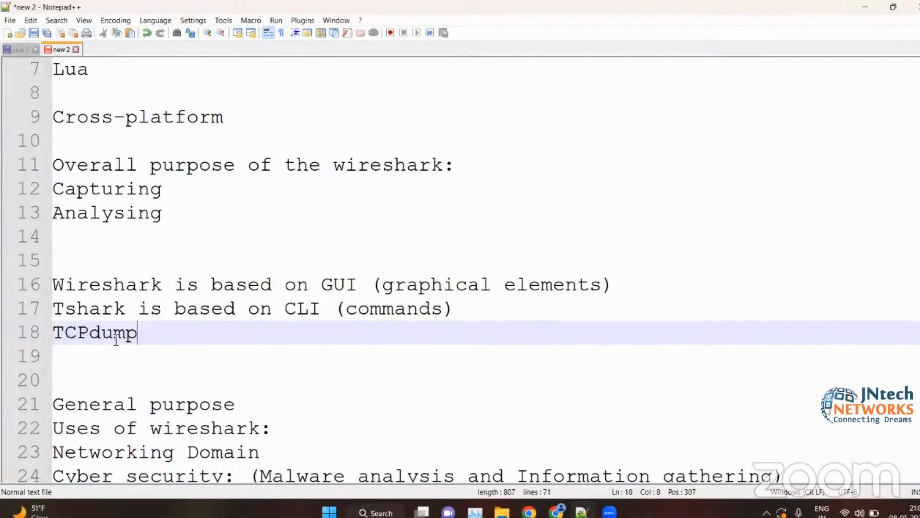
{"action": "left_click_drag", "start_coordinate": [127, 310], "coordinate": [39, 309]}
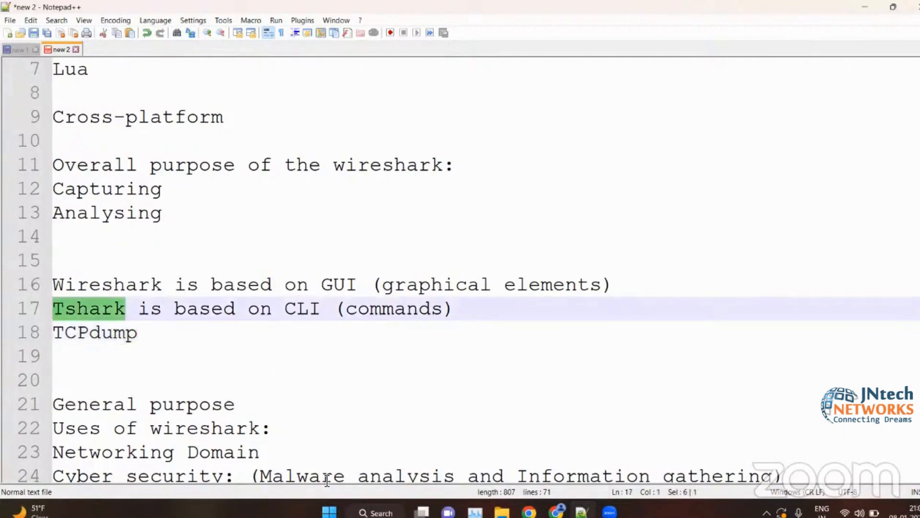
- Add the heading "Tshark:" below the TCPdump line, leaving two blank lines between them
{"action": "left_click", "coordinate": [163, 344]}
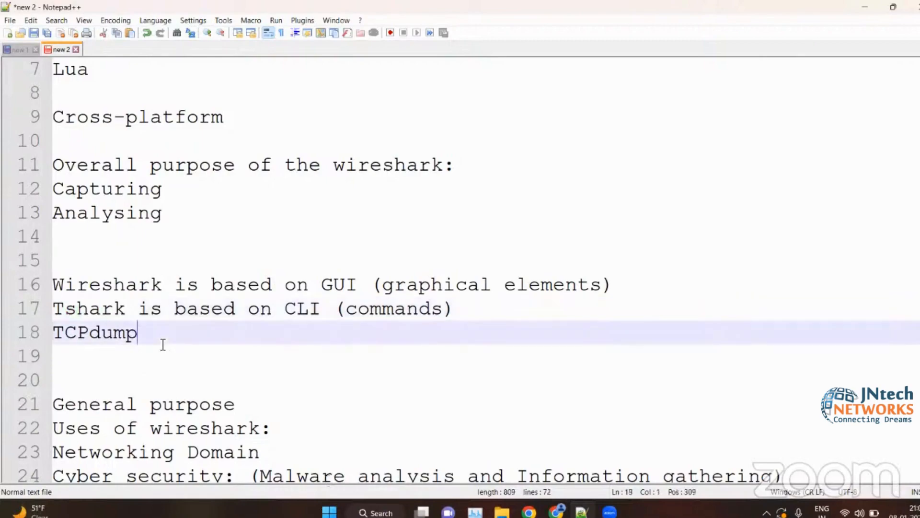
{"action": "key", "text": "Return"}
{"action": "key", "text": "Return"}
{"action": "key", "text": "Return"}
{"action": "type", "text": "Tsh"}
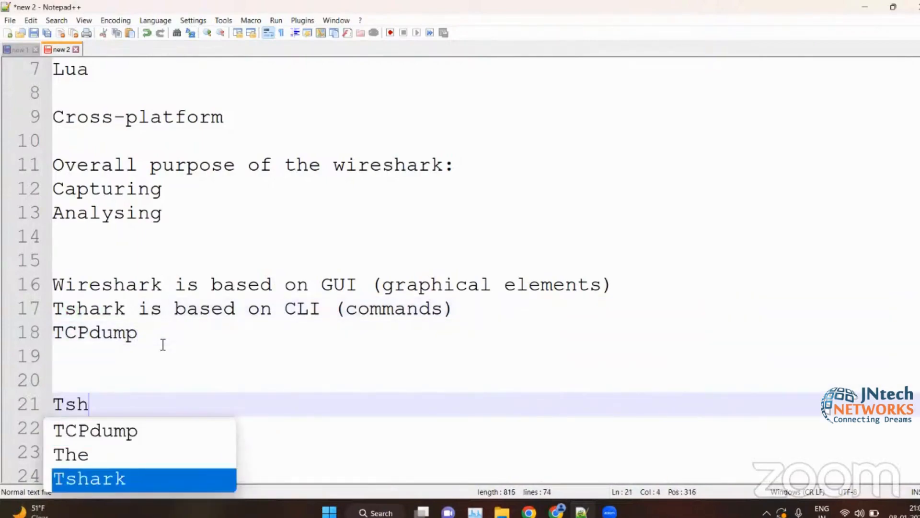
{"action": "key", "text": "Return"}
{"action": "type", "text": ":"}
{"action": "key", "text": "Return"}
- Write "capture the packets using CLI" as the first item under the "Tshark:" heading
{"action": "scroll", "coordinate": [428, 474], "scroll_direction": "down", "scroll_amount": 4}
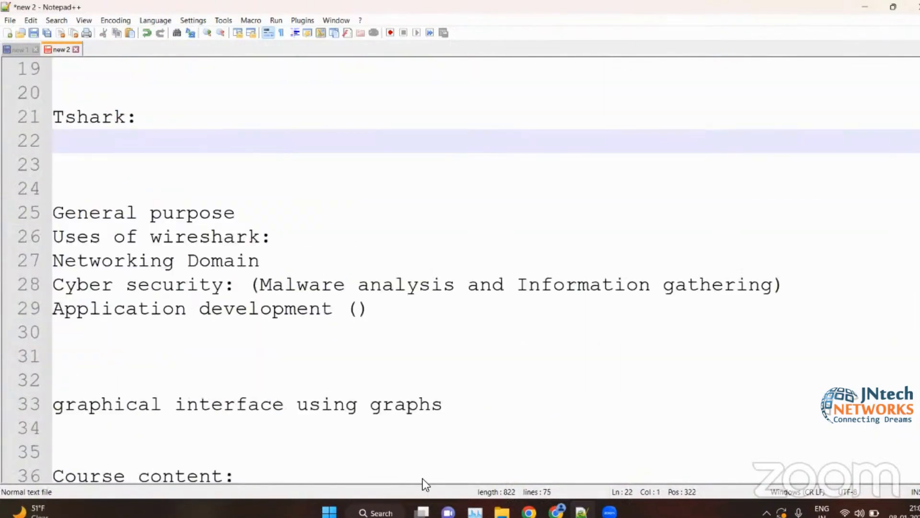
{"action": "type", "text": "capture"}
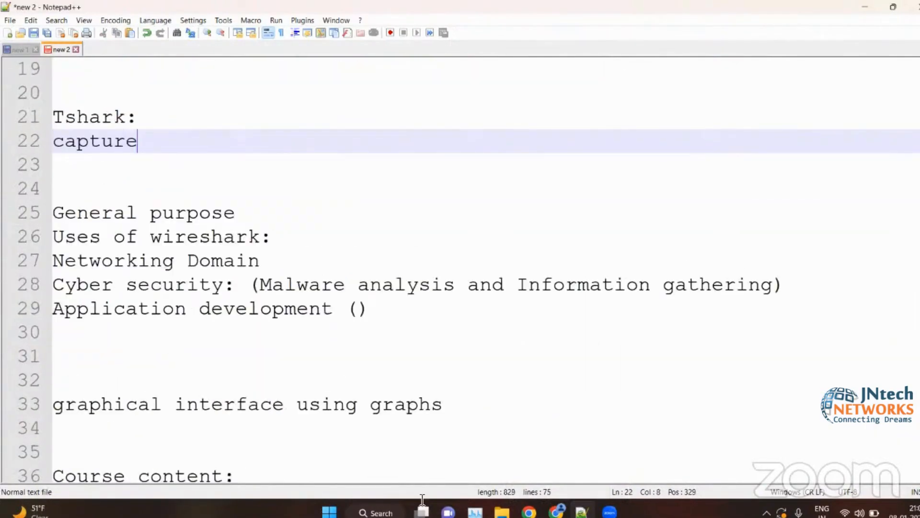
{"action": "type", "text": " the pack"}
{"action": "key", "text": "Return"}
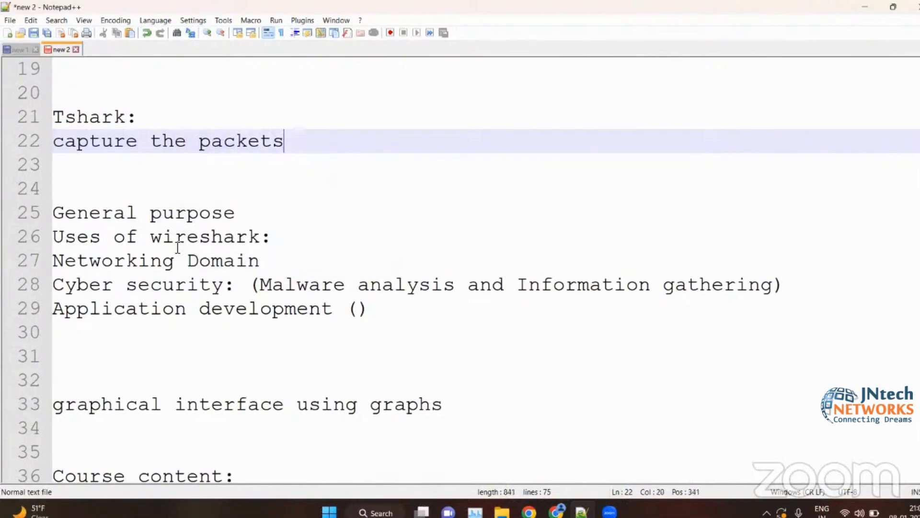
{"action": "type", "text": "using  l"}
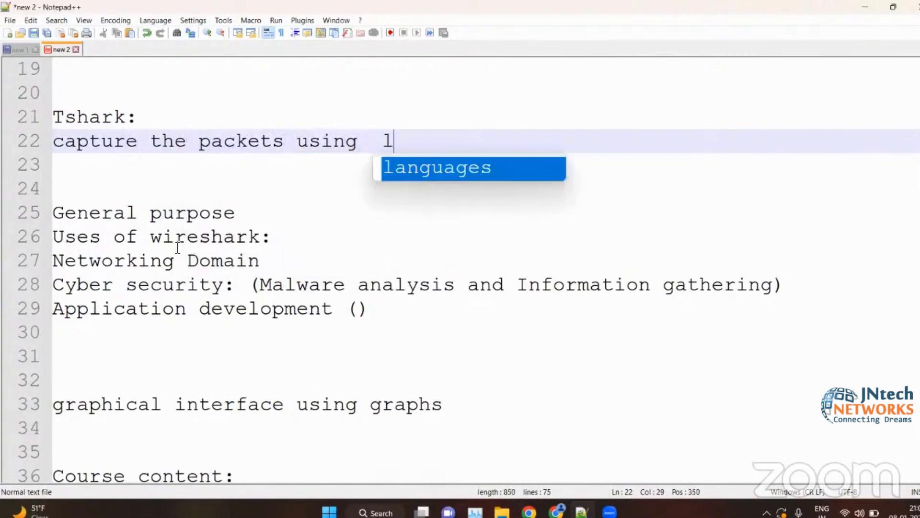
{"action": "key", "text": "BackSpace"}
{"action": "key", "text": "BackSpace"}
{"action": "type", "text": "CLI"}
{"action": "key", "text": "Return"}
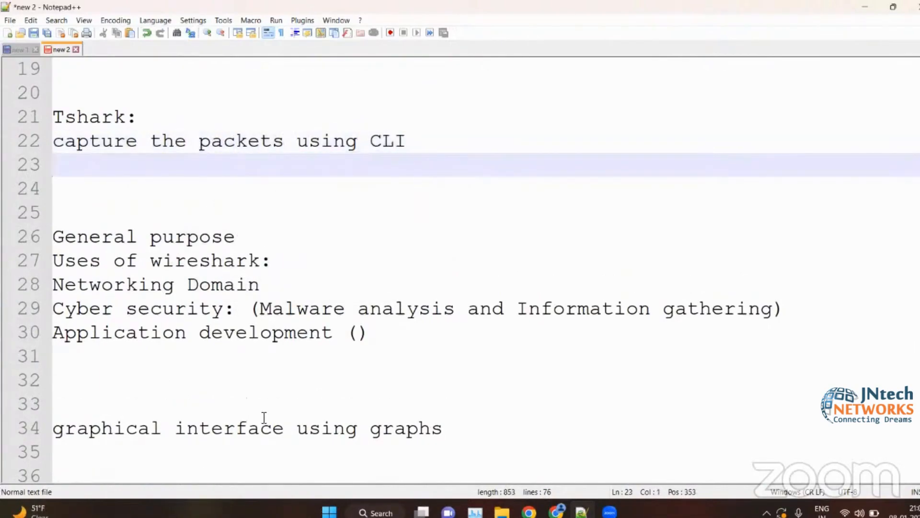
- Write "Analyse the traffic or read the pcap file" as the second item under the "Tshark:" heading
{"action": "type", "text": "Ana"}
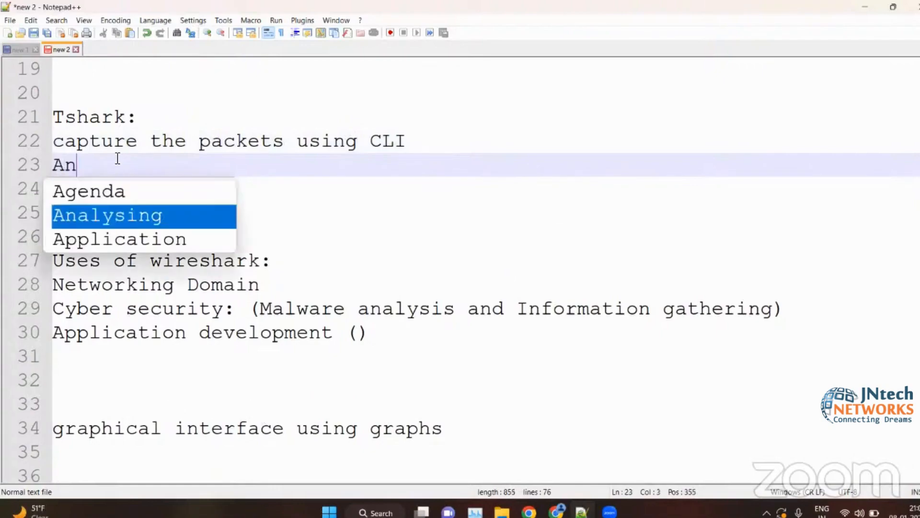
{"action": "key", "text": "Return"}
{"action": "key", "text": "BackSpace"}
{"action": "key", "text": "BackSpace"}
{"action": "key", "text": "BackSpace"}
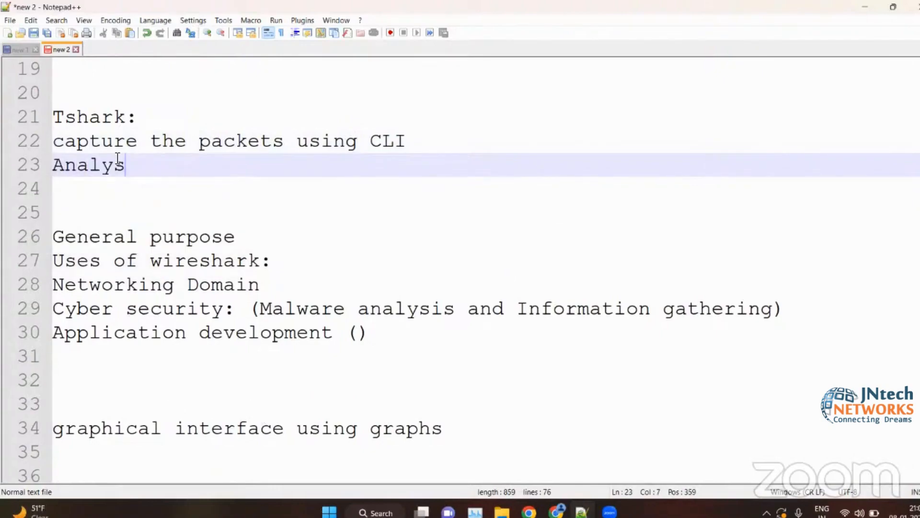
{"action": "type", "text": "e the trafgi"}
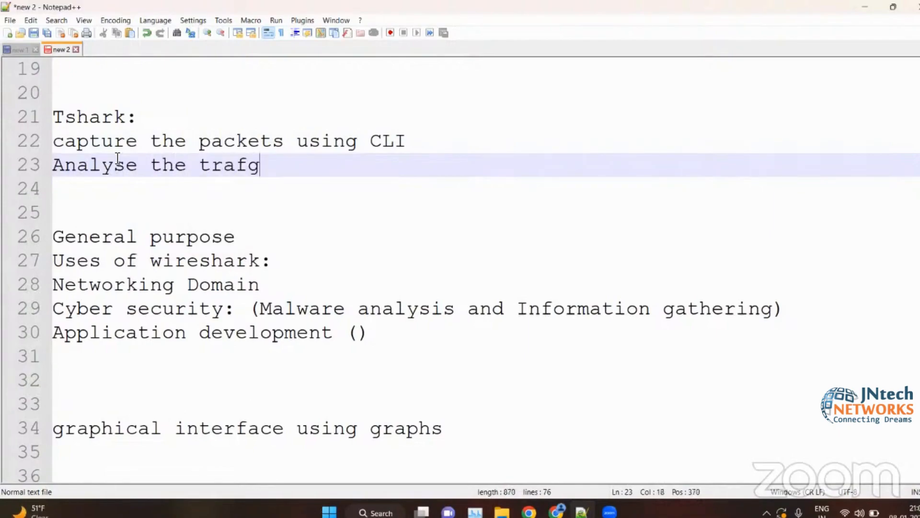
{"action": "key", "text": "BackSpace"}
{"action": "key", "text": "BackSpace"}
{"action": "type", "text": "fic ot"}
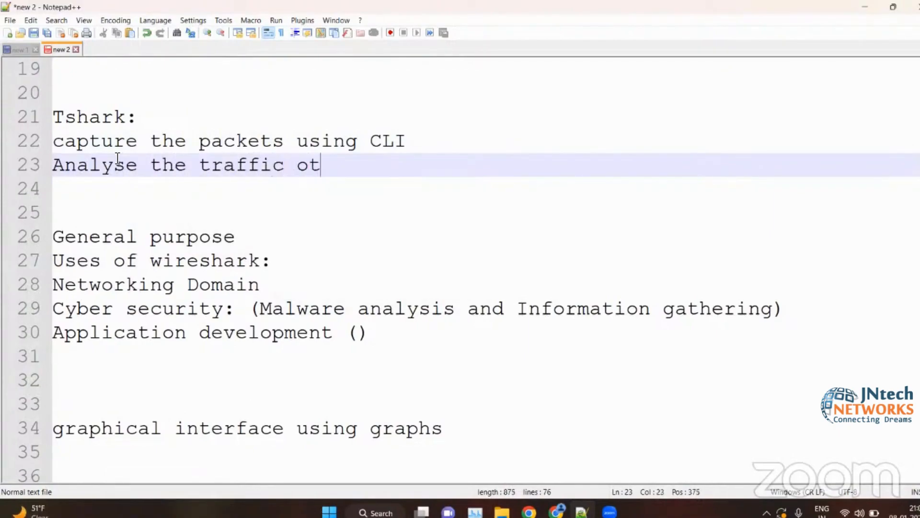
{"action": "key", "text": "BackSpace"}
{"action": "type", "text": "r read the"}
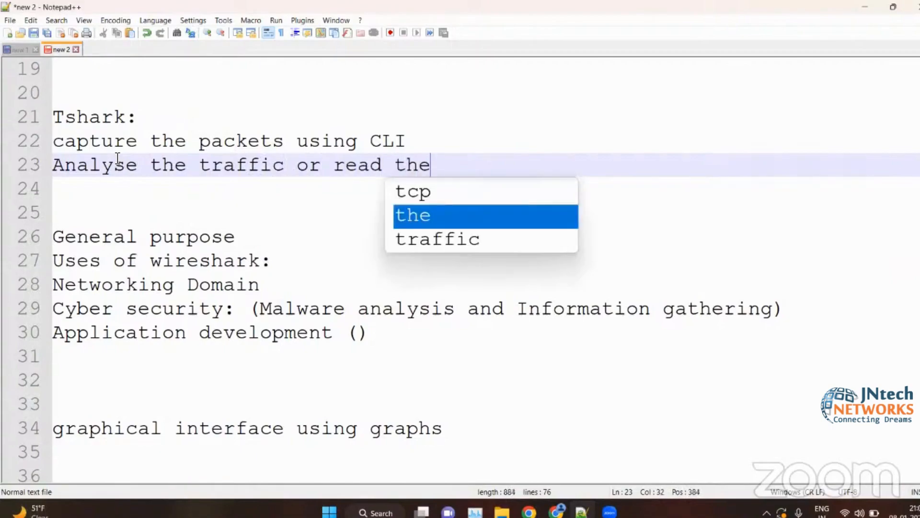
{"action": "type", "text": " pcap fui"}
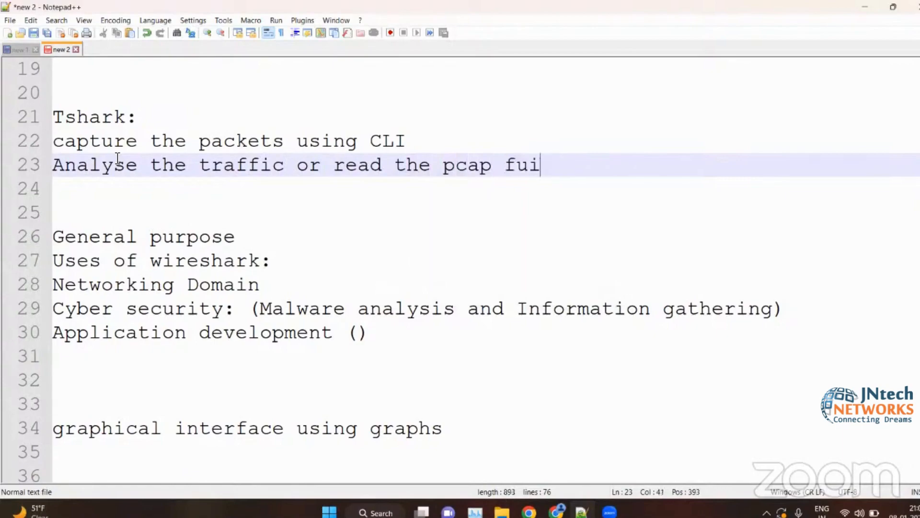
{"action": "key", "text": "BackSpace"}
{"action": "key", "text": "BackSpace"}
{"action": "type", "text": "ile"}
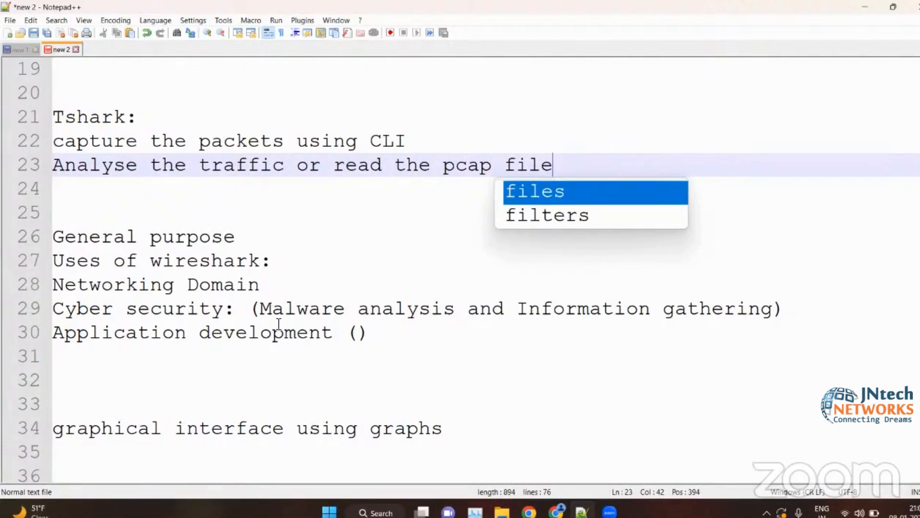
- Point to the capture item under "Tshark:" and insert an empty line after the pcap file item
{"action": "scroll", "coordinate": [267, 287], "scroll_direction": "up", "scroll_amount": 2}
{"action": "left_click", "coordinate": [298, 286]}
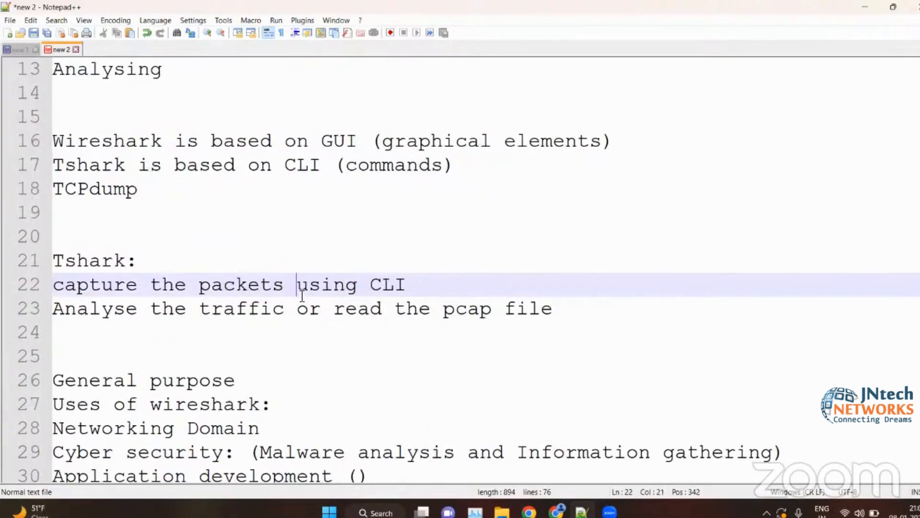
{"action": "left_click", "coordinate": [581, 309]}
{"action": "key", "text": "Return"}
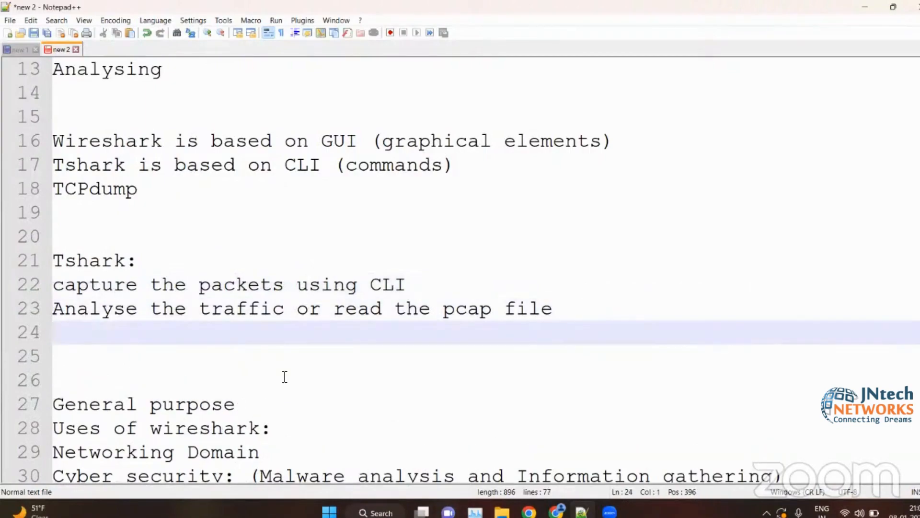
- Insert an empty line above TCPdump and append "(CLI based)" to the TCPdump line
{"action": "left_click", "coordinate": [163, 187]}
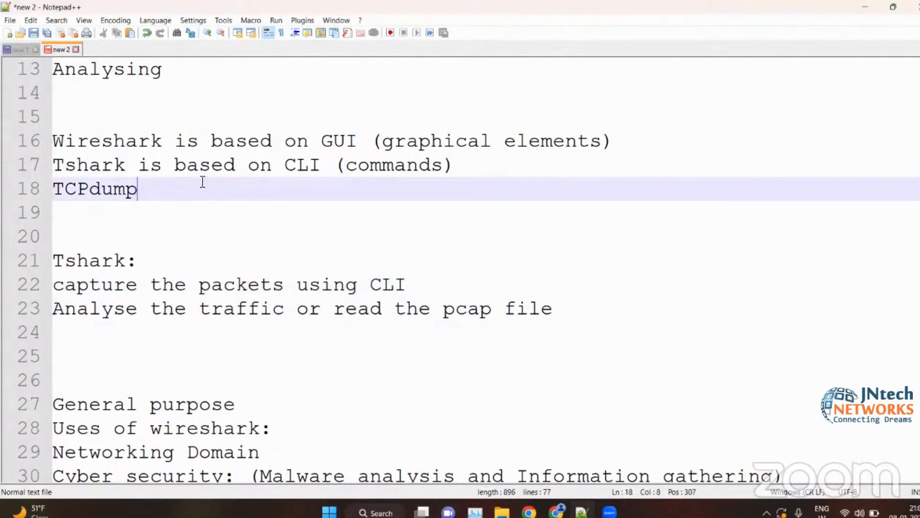
{"action": "left_click", "coordinate": [468, 169]}
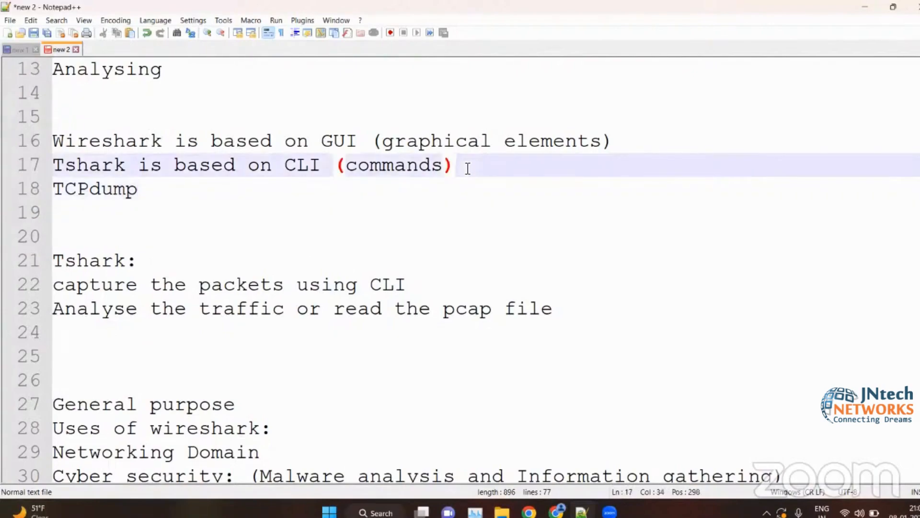
{"action": "key", "text": "Return"}
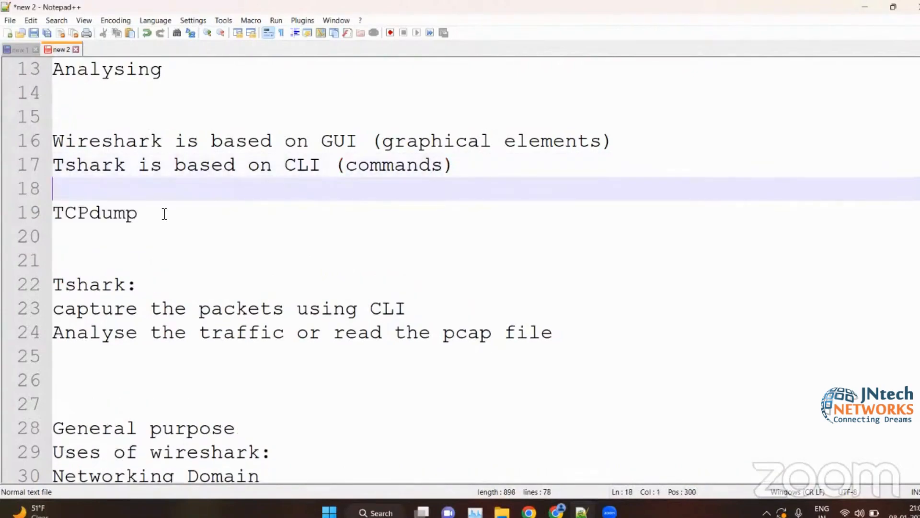
{"action": "left_click", "coordinate": [163, 212]}
{"action": "type", "text": "(CLI based)"}
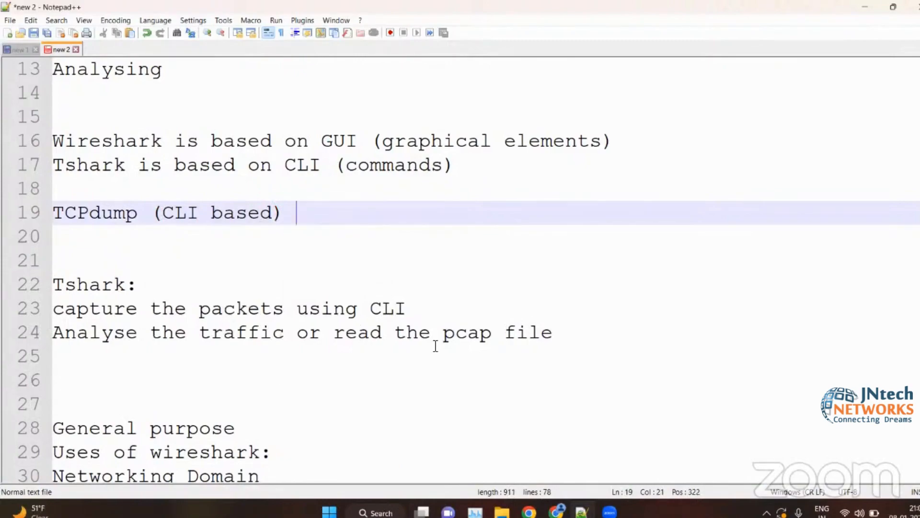
- Extend "pcap" to "pcap/pcapng" in the Tshark item about analysing traffic
{"action": "left_click", "coordinate": [572, 340]}
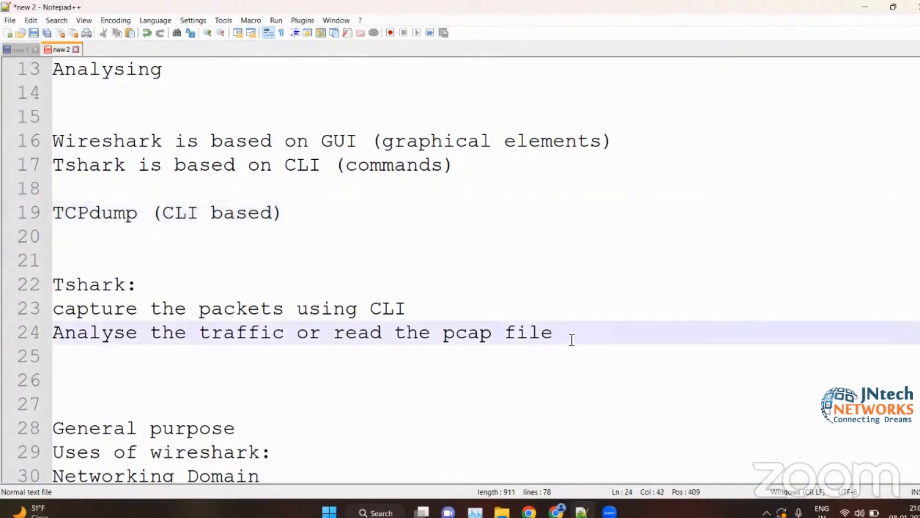
{"action": "left_click", "coordinate": [497, 338]}
{"action": "type", "text": "/pc"}
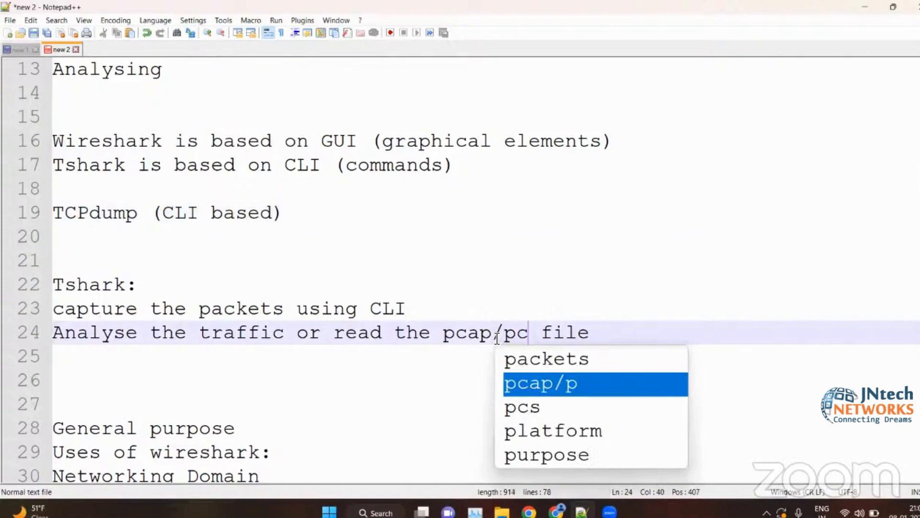
{"action": "type", "text": "apn"}
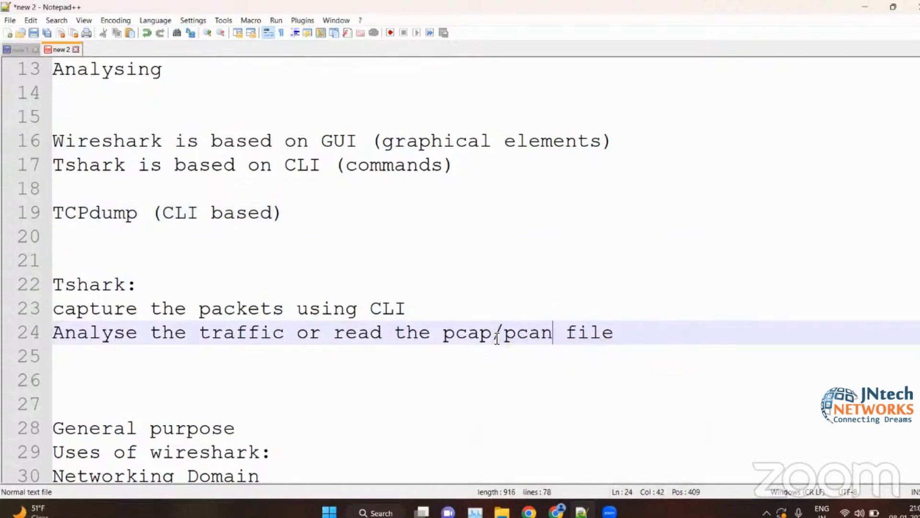
{"action": "key", "text": "BackSpace"}
{"action": "type", "text": "png"}
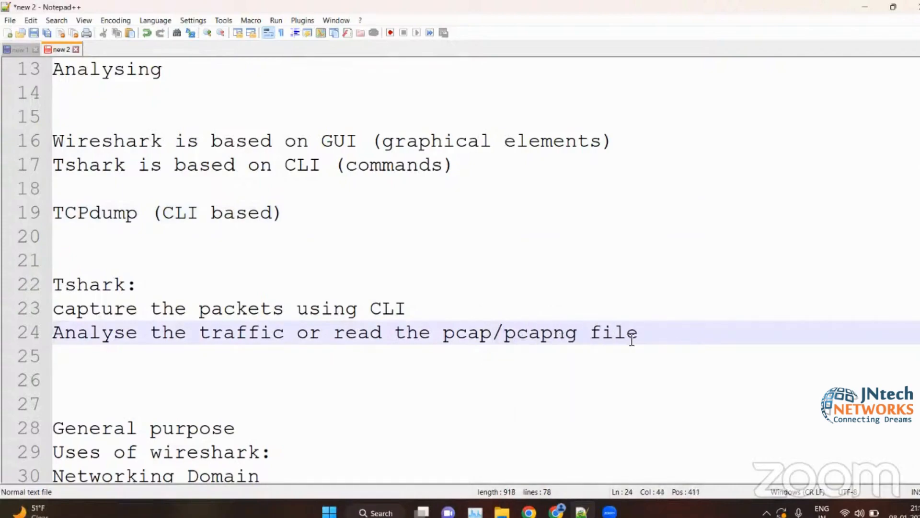
- Begin a third item with "Filters:" on a new line below the pcap/pcapng file item under "Tshark:"
{"action": "left_click", "coordinate": [653, 337]}
{"action": "key", "text": "Return"}
{"action": "type", "text": "How"}
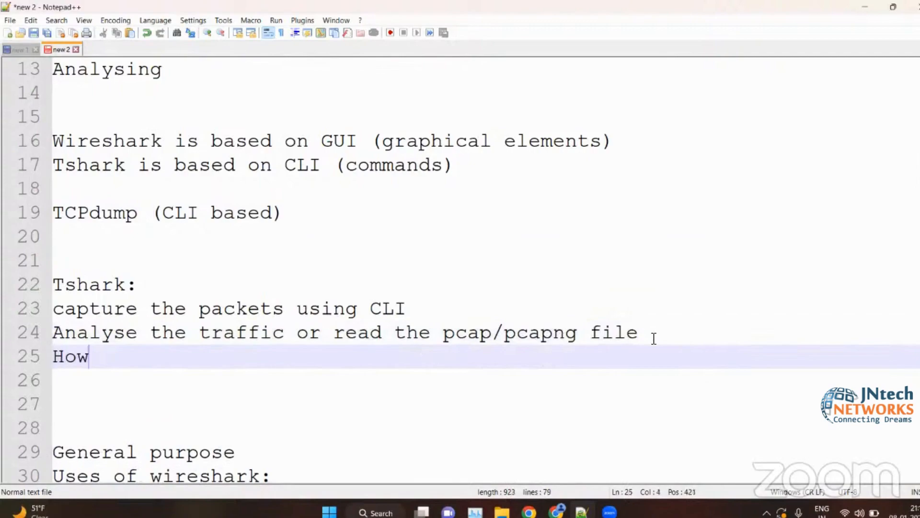
{"action": "key", "text": "BackSpace"}
{"action": "key", "text": "BackSpace"}
{"action": "key", "text": "BackSpace"}
{"action": "type", "text": "fl"}
{"action": "key", "text": "BackSpace"}
{"action": "key", "text": "BackSpace"}
{"action": "type", "text": "Filters:"}
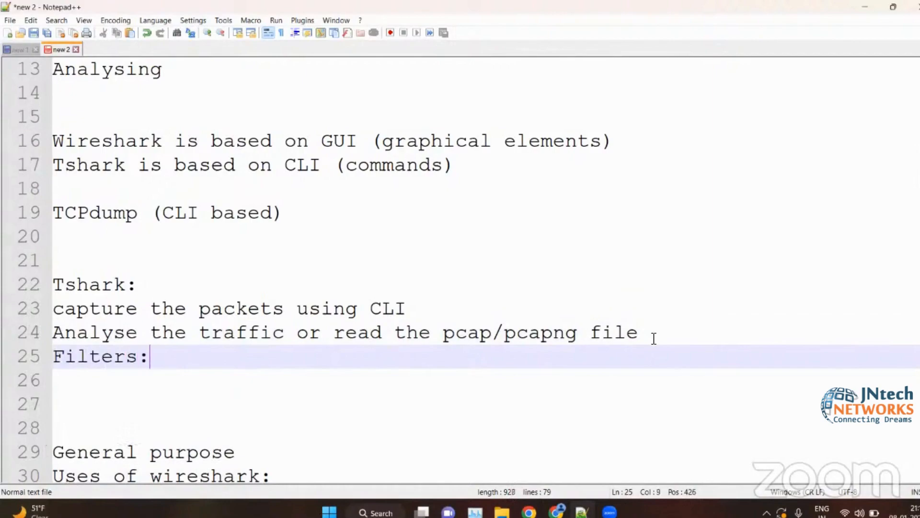
{"action": "key", "text": "Return"}
{"action": "key", "text": "BackSpace"}
- Complete the "Filters:" item with "display and capture filters" and start a new line below it
{"action": "type", "text": "d"}
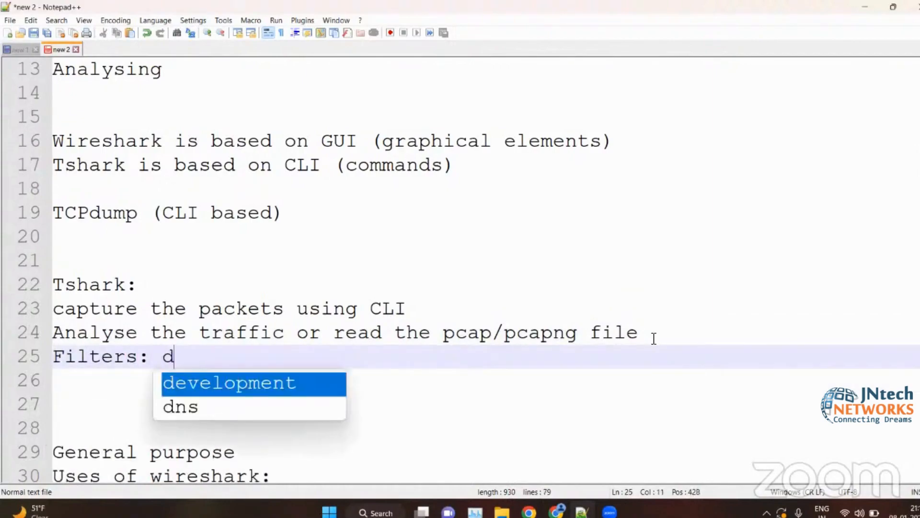
{"action": "key", "text": "Escape"}
{"action": "type", "text": "isplay"}
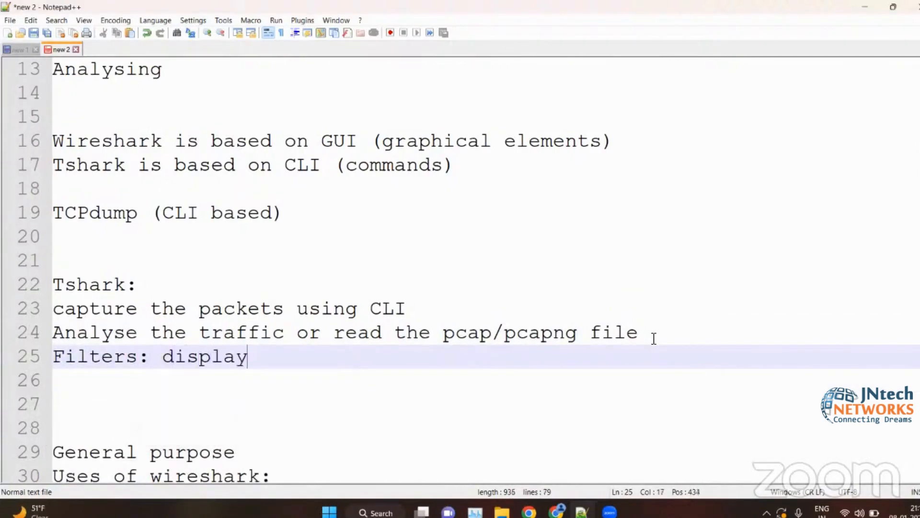
{"action": "type", "text": " and cap"}
{"action": "key", "text": "Escape"}
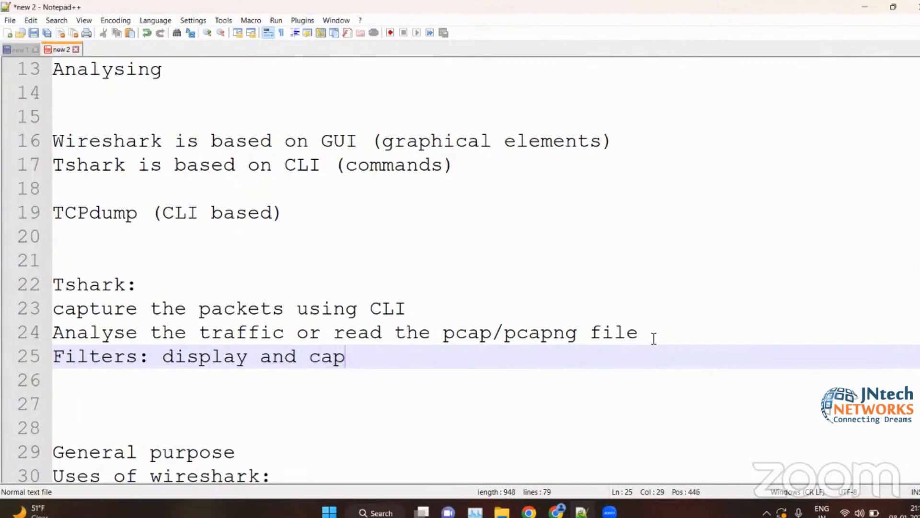
{"action": "type", "text": "ture filtes"}
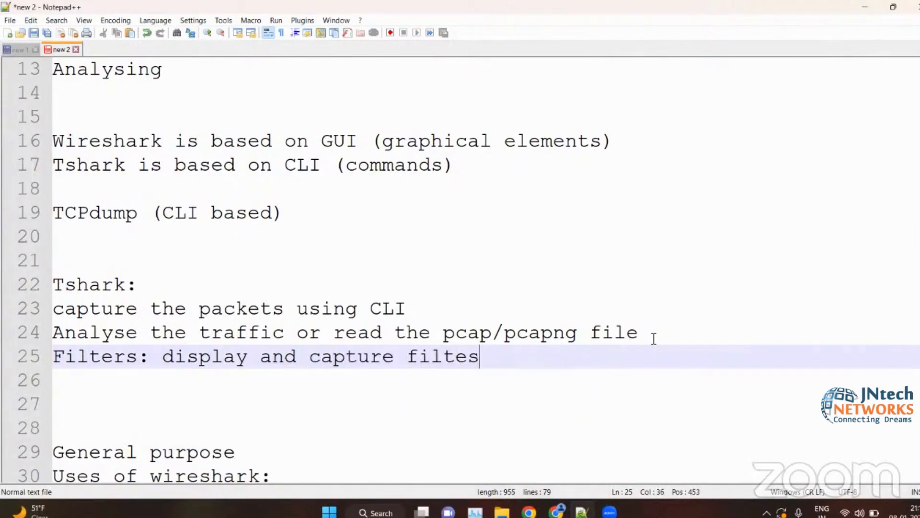
{"action": "key", "text": "BackSpace"}
{"action": "type", "text": "rs"}
{"action": "key", "text": "Return"}
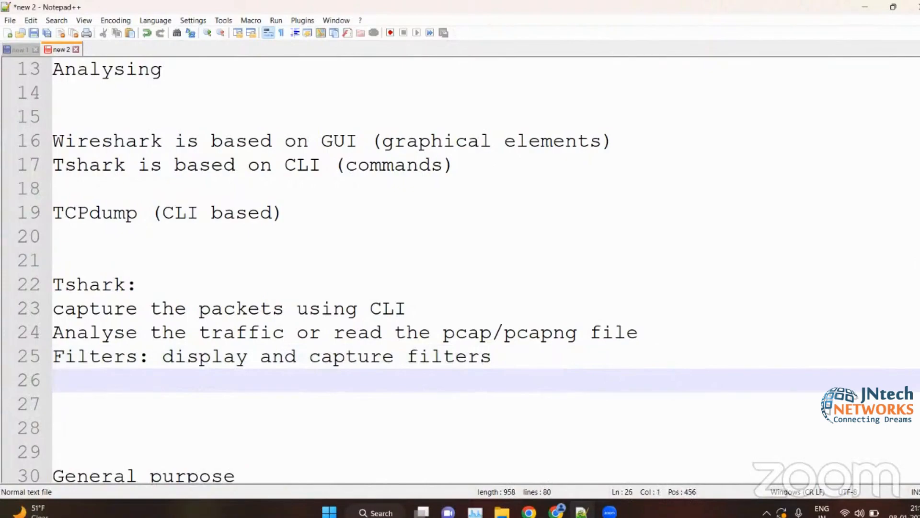
- Insert two more empty lines below the Filters item and place the cursor directly under that item
{"action": "scroll", "coordinate": [320, 310], "scroll_direction": "down", "scroll_amount": 1}
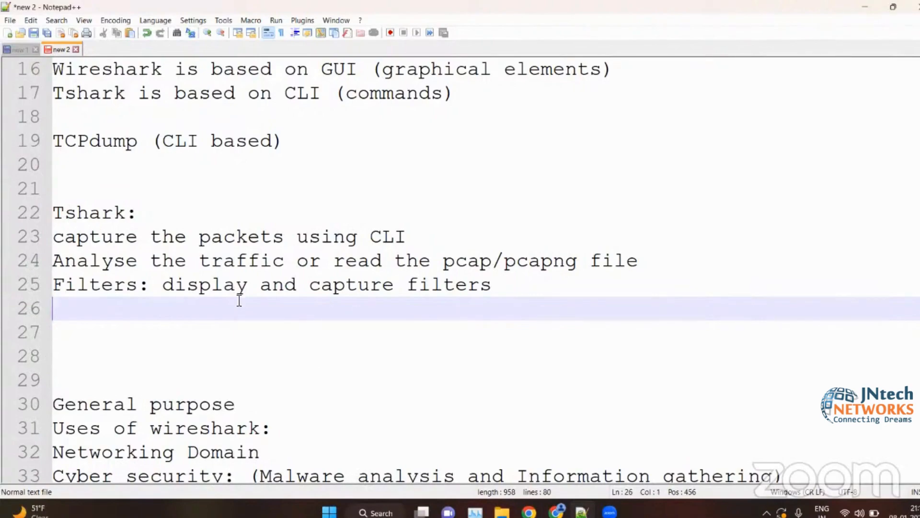
{"action": "key", "text": "Return"}
{"action": "key", "text": "Return"}
{"action": "left_click", "coordinate": [167, 307]}
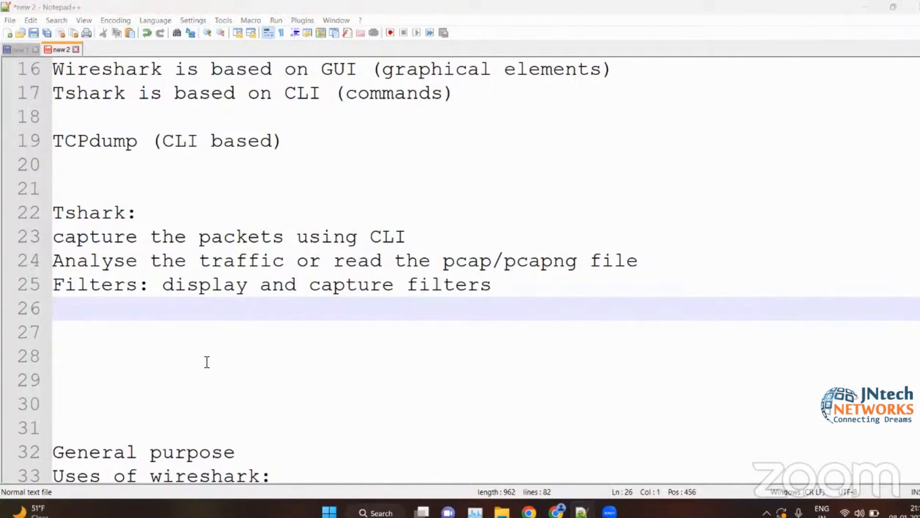
- Review the notes from the agenda through TCPdump to the Tshark items on capturing, analysing and filtering
{"action": "left_click", "coordinate": [242, 348]}
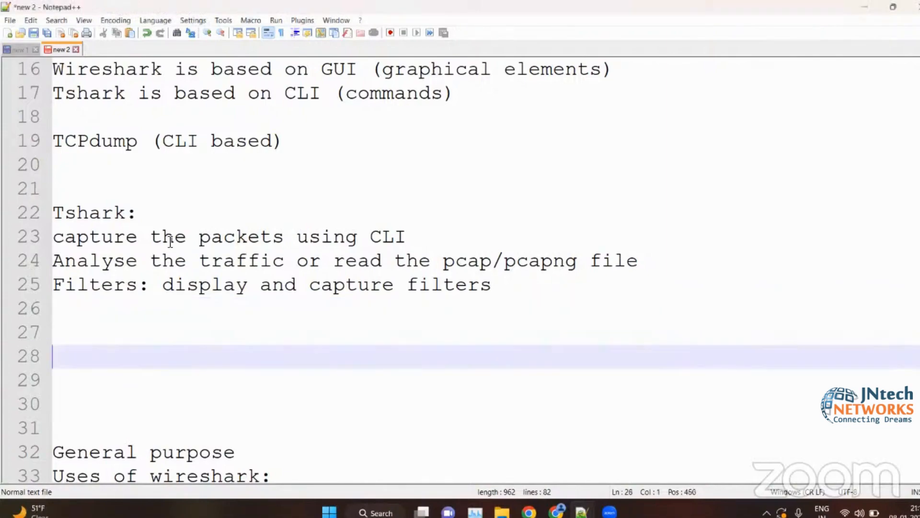
{"action": "left_click", "coordinate": [282, 236]}
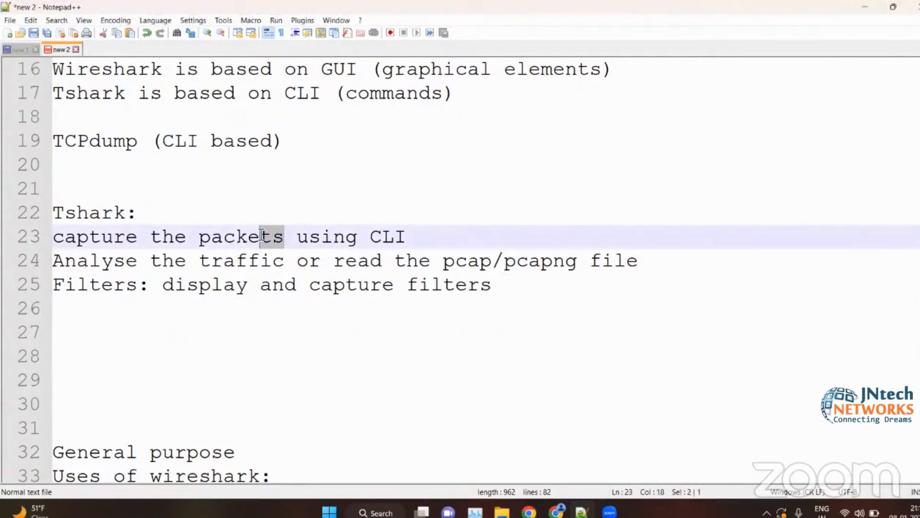
{"action": "left_click", "coordinate": [123, 313]}
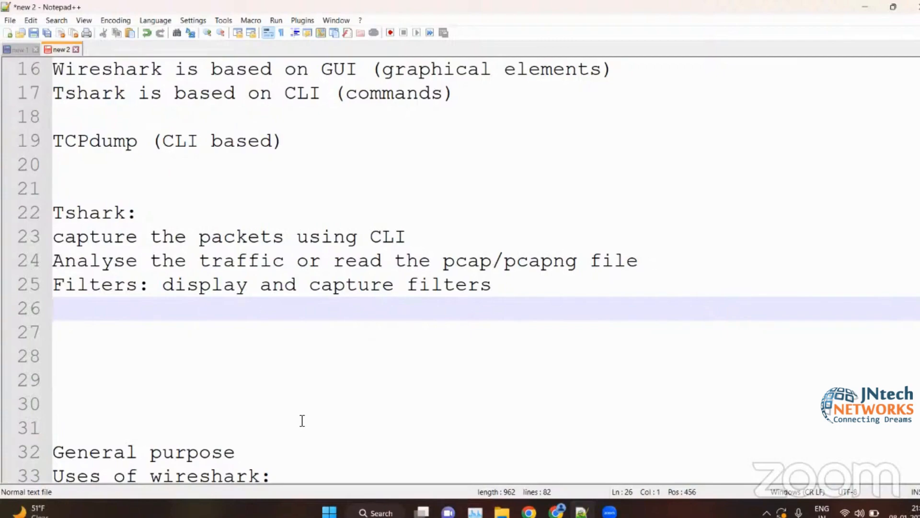
{"action": "scroll", "coordinate": [307, 387], "scroll_direction": "up", "scroll_amount": 1}
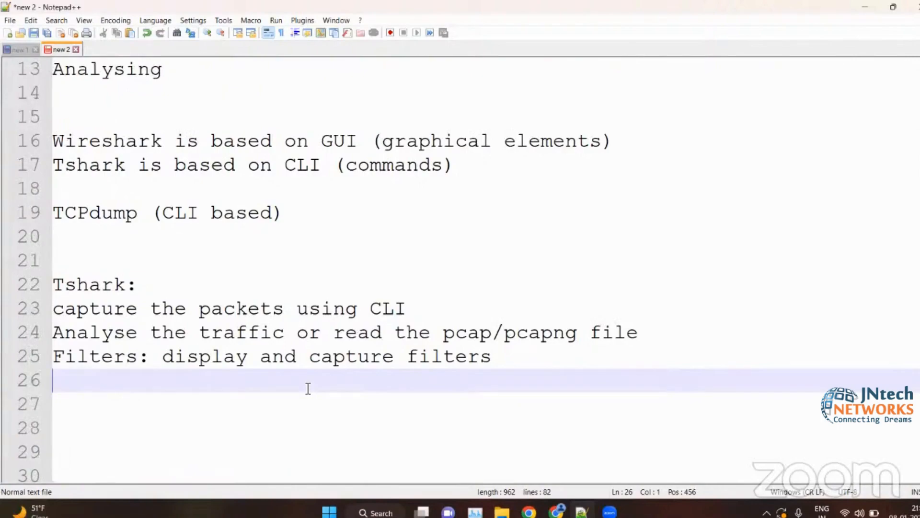
{"action": "scroll", "coordinate": [319, 345], "scroll_direction": "up", "scroll_amount": 4}
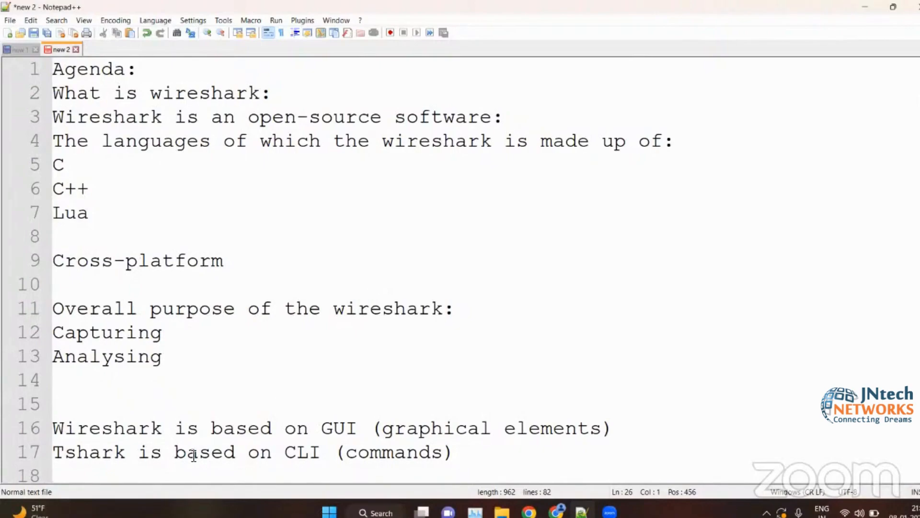
{"action": "scroll", "coordinate": [193, 455], "scroll_direction": "down", "scroll_amount": 3}
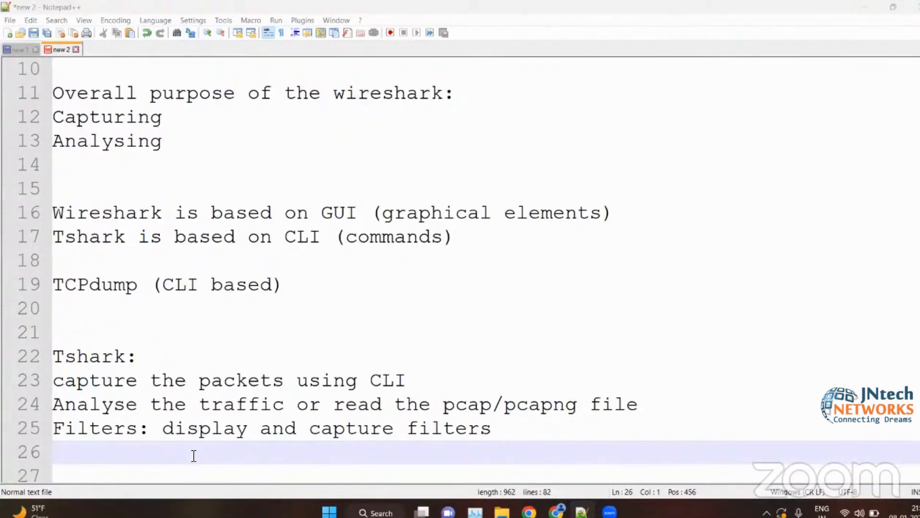
{"action": "left_click", "coordinate": [170, 376]}
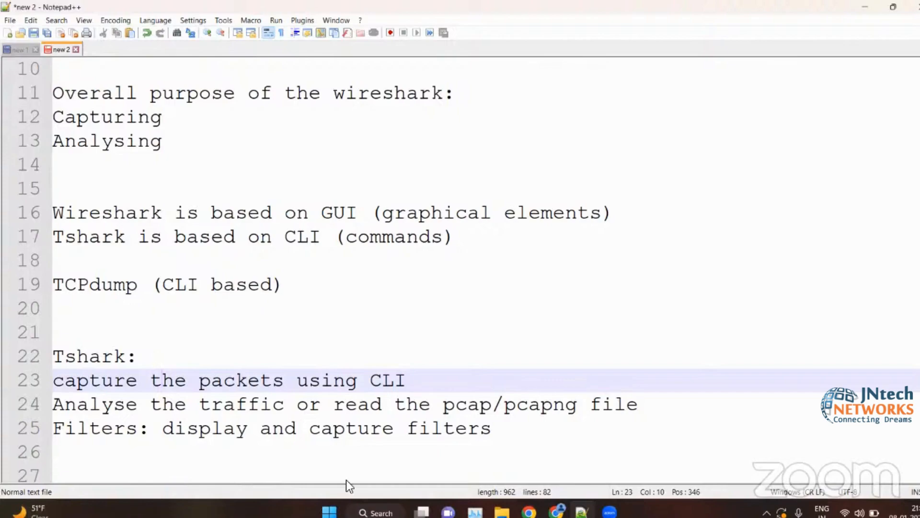
{"action": "left_click", "coordinate": [125, 316]}
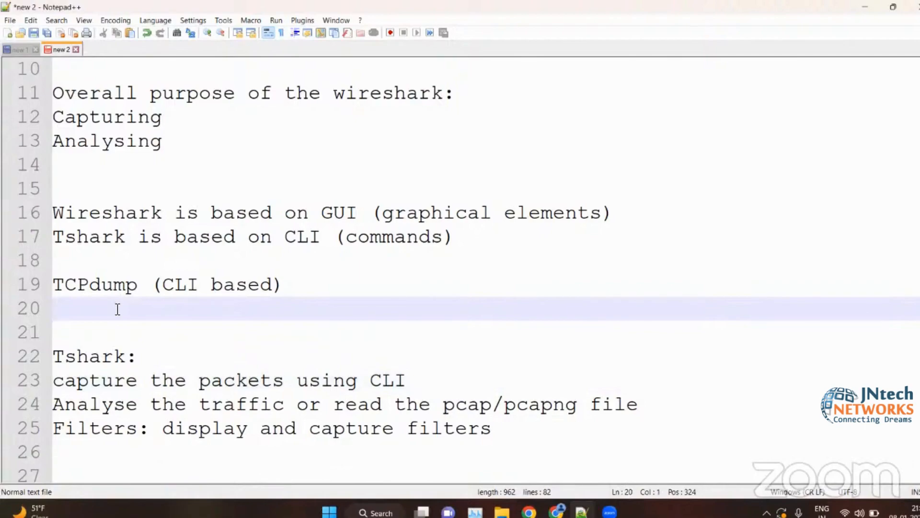
{"action": "key", "text": "alt+Tab"}
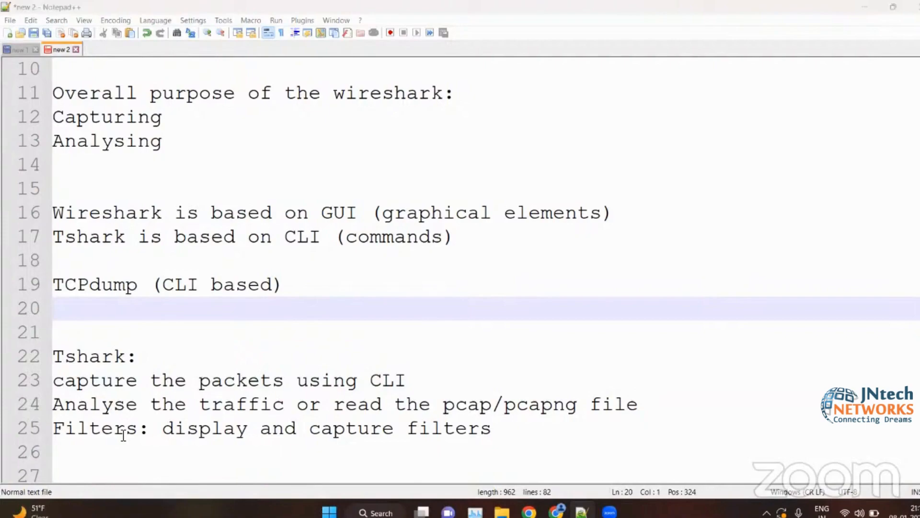
- Insert an empty line above the "Tshark:" heading
{"action": "left_click", "coordinate": [194, 350]}
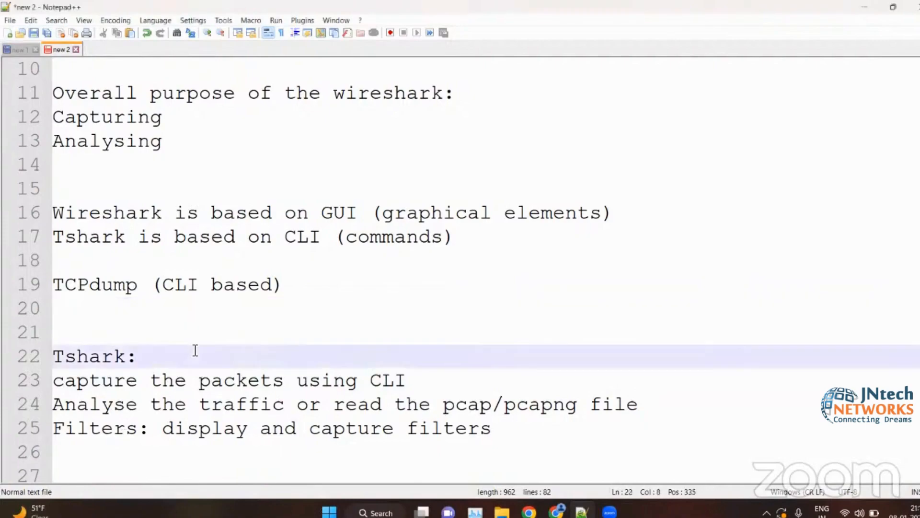
{"action": "left_click", "coordinate": [138, 326]}
{"action": "key", "text": "Return"}
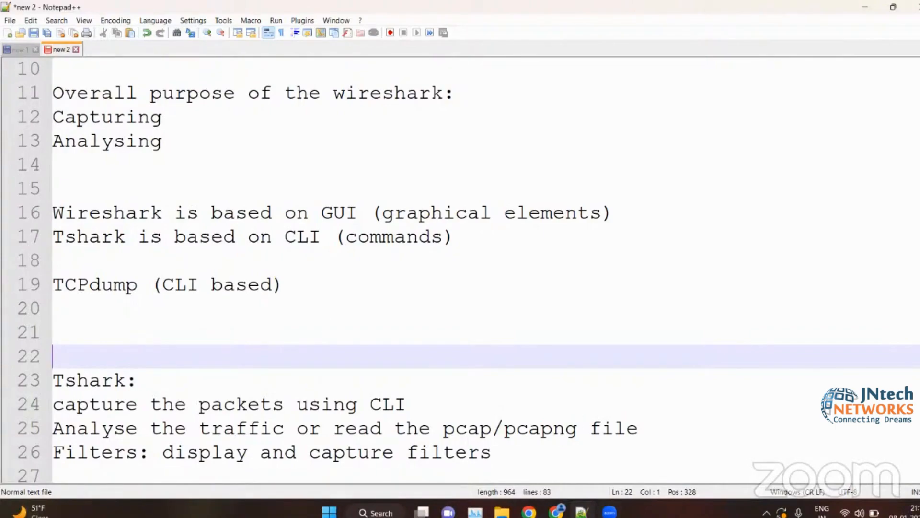
- Switch to the wireshark.pdf course outline in Chrome, skim the sections on preferences through TCP traffic, and return to the notes
{"action": "key", "text": "alt+Tab"}
{"action": "scroll", "coordinate": [290, 358], "scroll_direction": "down", "scroll_amount": 8}
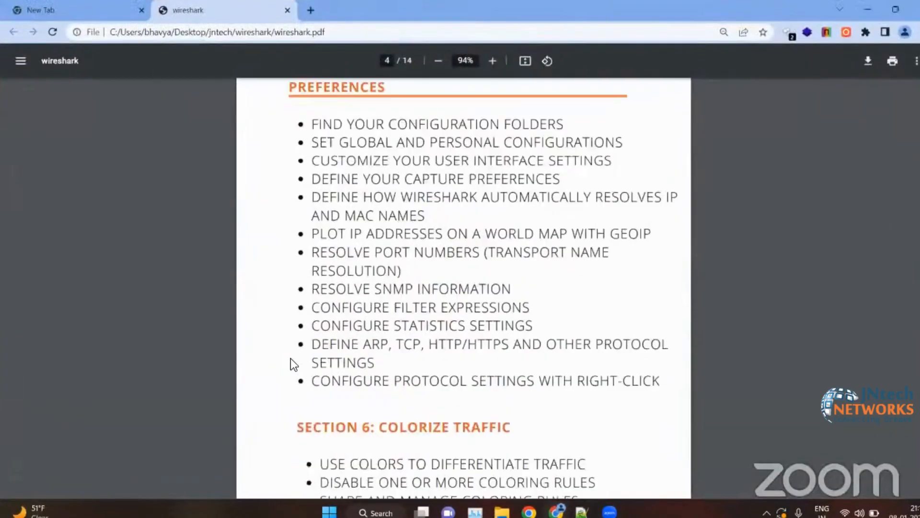
{"action": "scroll", "coordinate": [291, 358], "scroll_direction": "down", "scroll_amount": 20}
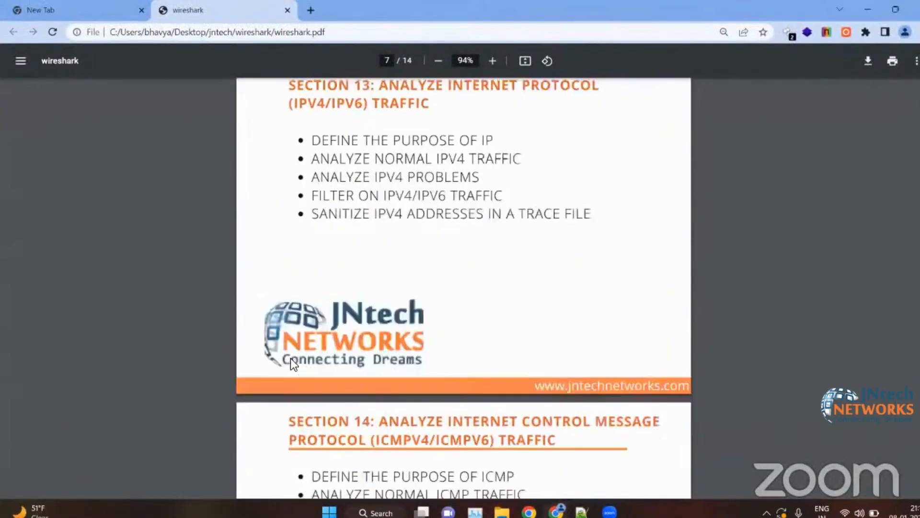
{"action": "scroll", "coordinate": [291, 359], "scroll_direction": "down", "scroll_amount": 3}
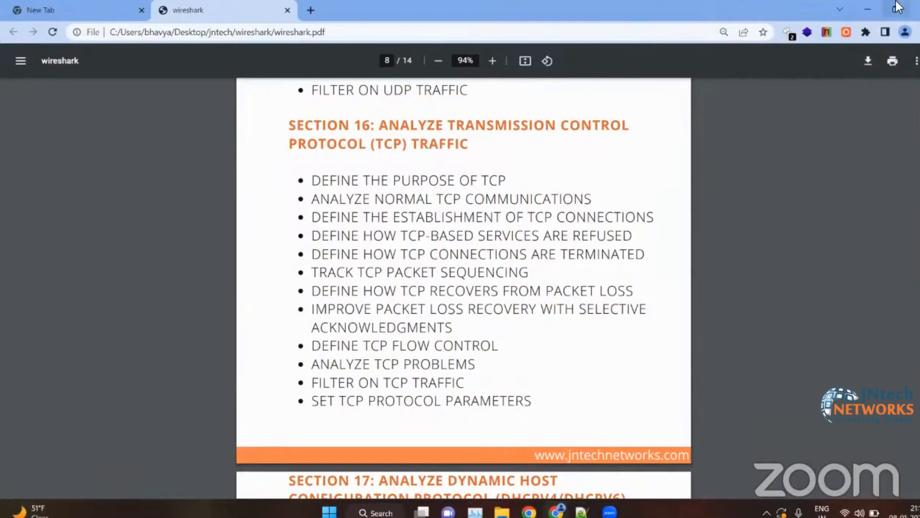
{"action": "left_click", "coordinate": [867, 10]}
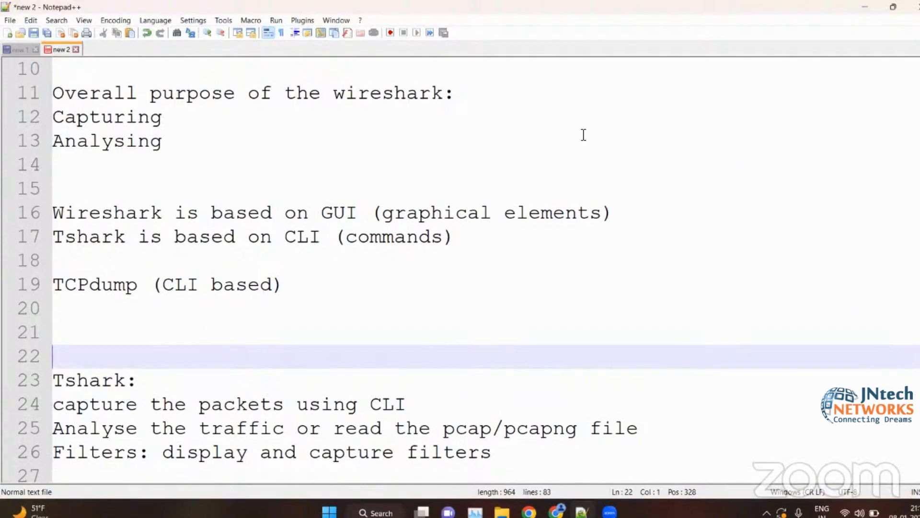
{"action": "left_click", "coordinate": [260, 236]}
{"action": "scroll", "coordinate": [259, 240], "scroll_direction": "up", "scroll_amount": 3}
{"action": "scroll", "coordinate": [258, 245], "scroll_direction": "down", "scroll_amount": 8}
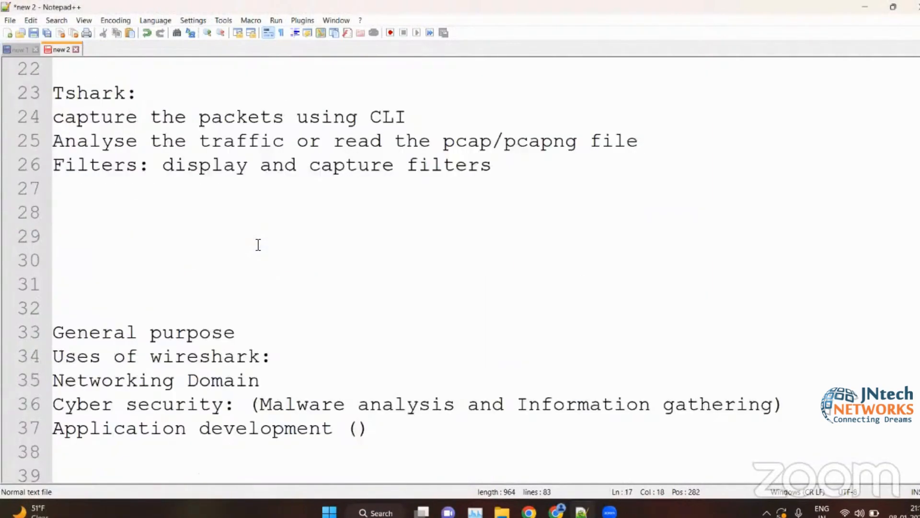
{"action": "scroll", "coordinate": [242, 248], "scroll_direction": "up", "scroll_amount": 6}
{"action": "scroll", "coordinate": [242, 247], "scroll_direction": "down", "scroll_amount": 7}
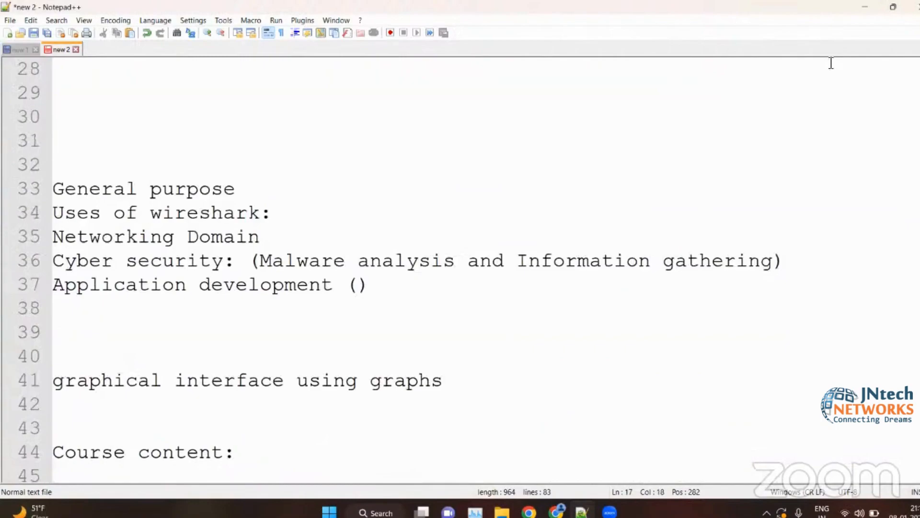
- Open wireshark_notes_1.docx in Word from the wireshark(10-11)(weekdays) folder inside the desktop folder jntech > batches
{"action": "left_click", "coordinate": [866, 9]}
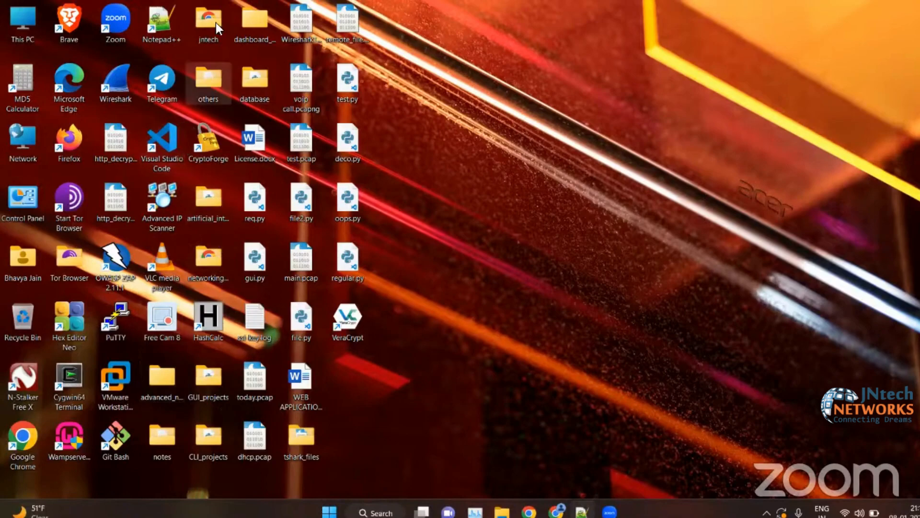
{"action": "double_click", "coordinate": [223, 84]}
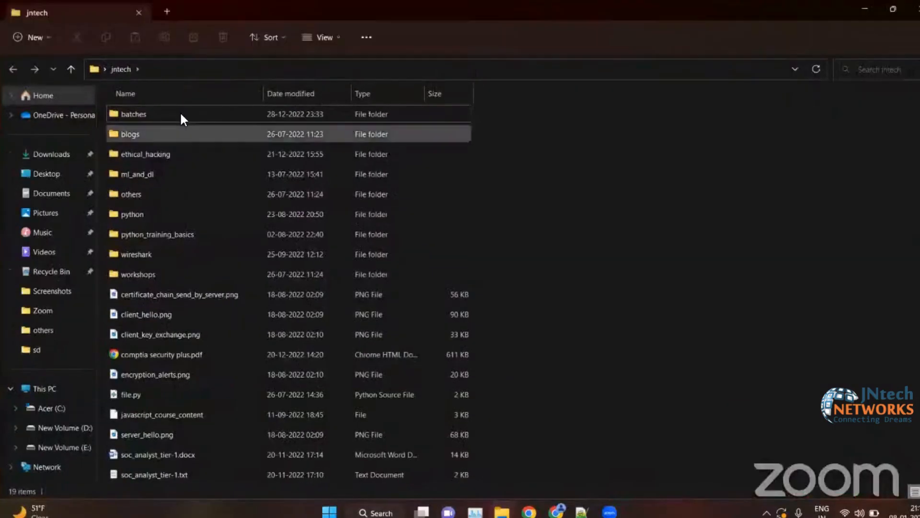
{"action": "double_click", "coordinate": [180, 113]}
{"action": "double_click", "coordinate": [189, 294]}
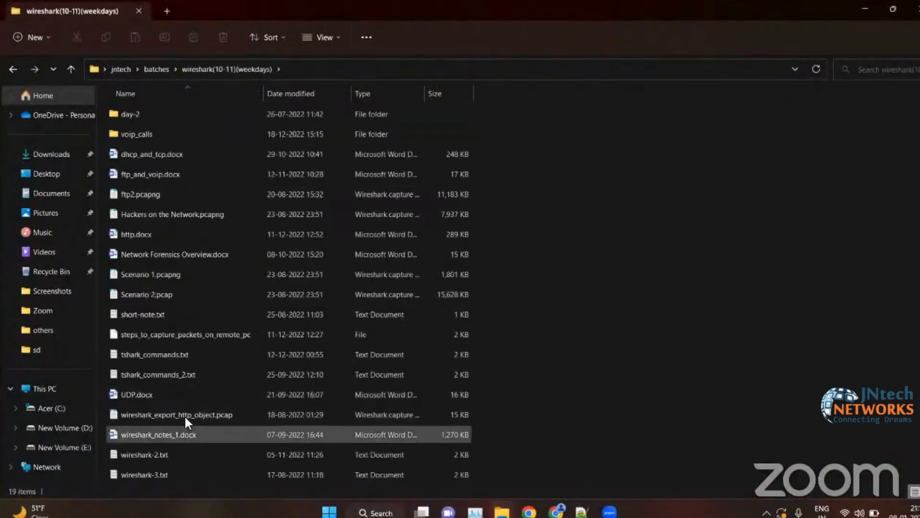
{"action": "double_click", "coordinate": [170, 437]}
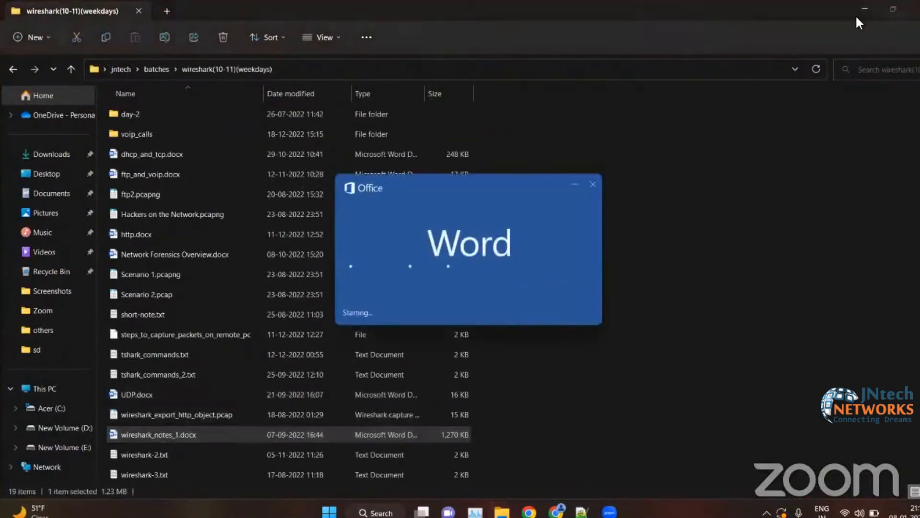
{"action": "left_click", "coordinate": [857, 11]}
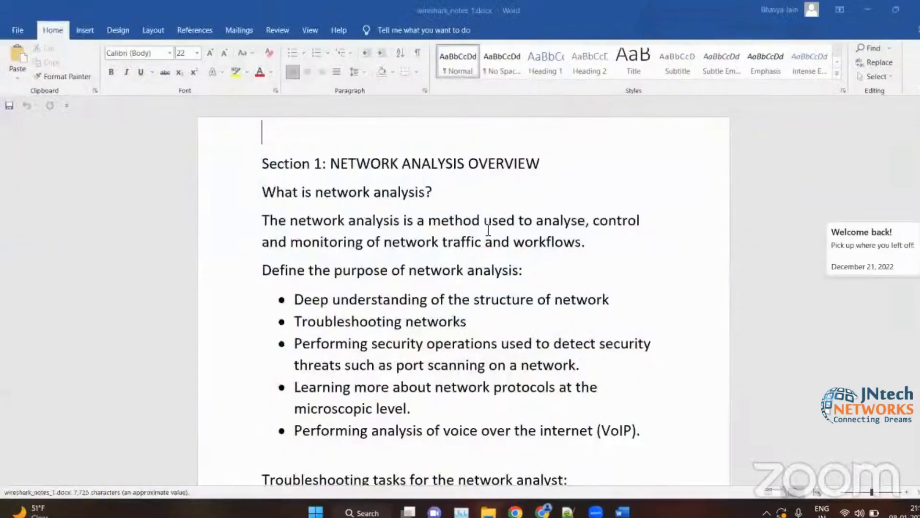
- Dismiss the genuine Office notice and review the notes from Section 1 through network traffic flows to the Section 2 introduction
{"action": "scroll", "coordinate": [488, 230], "scroll_direction": "down", "scroll_amount": 10}
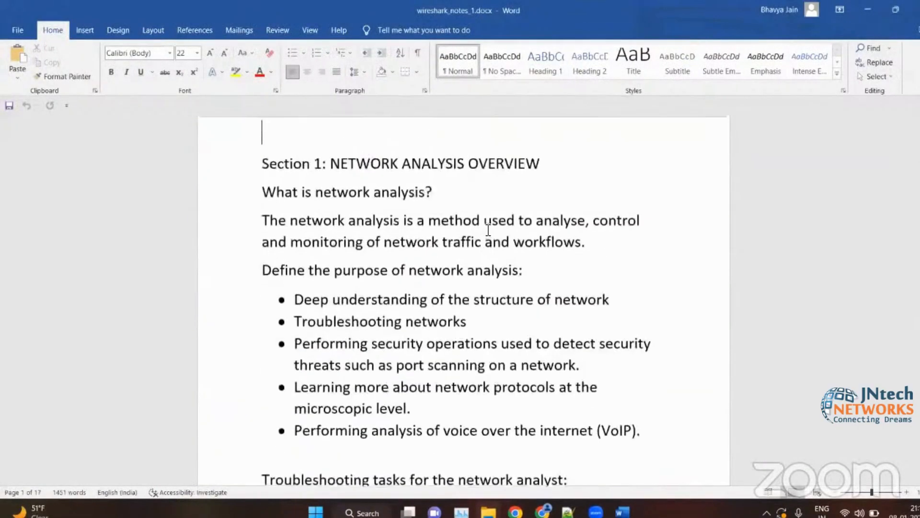
{"action": "scroll", "coordinate": [487, 230], "scroll_direction": "down", "scroll_amount": 15}
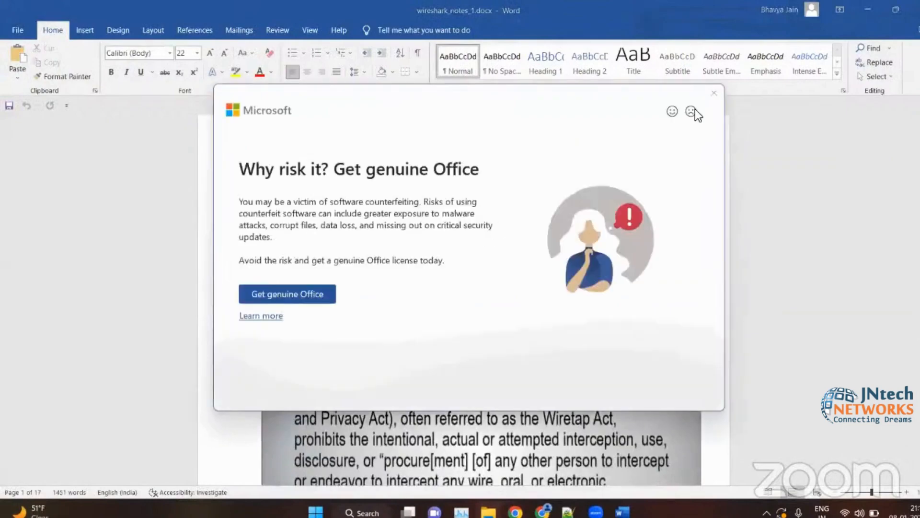
{"action": "left_click", "coordinate": [716, 94]}
{"action": "scroll", "coordinate": [464, 390], "scroll_direction": "down", "scroll_amount": 6}
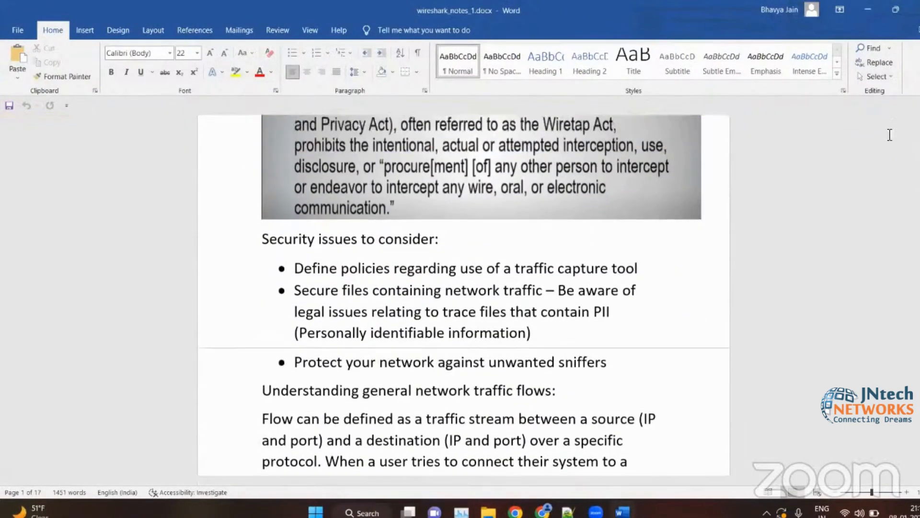
{"action": "scroll", "coordinate": [523, 283], "scroll_direction": "down", "scroll_amount": 6}
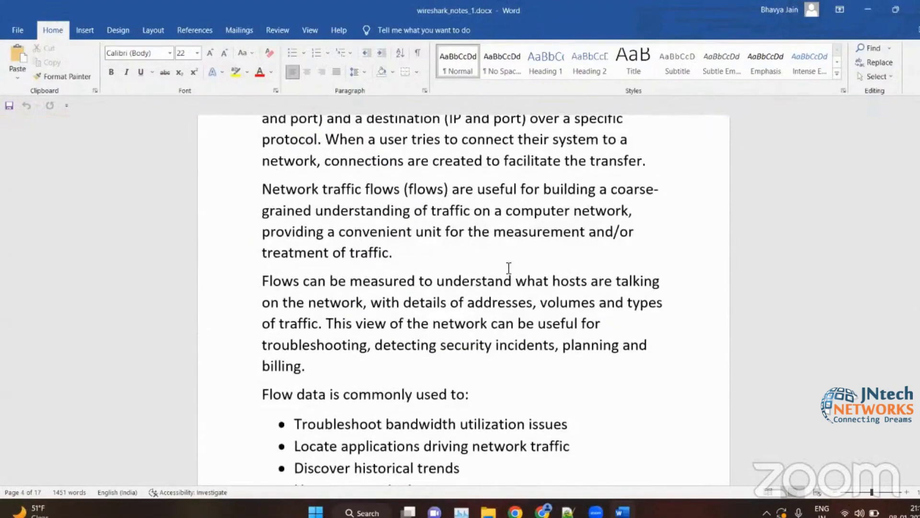
{"action": "scroll", "coordinate": [507, 268], "scroll_direction": "down", "scroll_amount": 2}
{"action": "scroll", "coordinate": [431, 243], "scroll_direction": "down", "scroll_amount": 1}
{"action": "scroll", "coordinate": [431, 243], "scroll_direction": "down", "scroll_amount": 5}
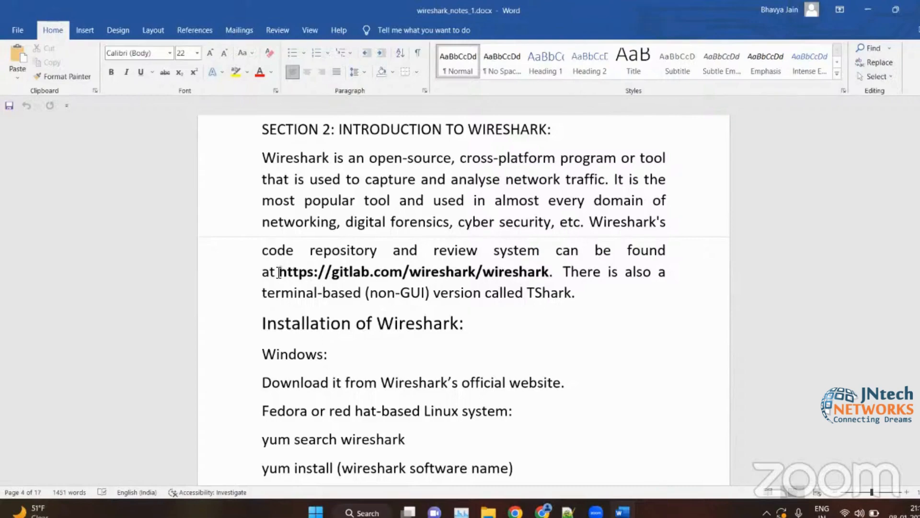
{"action": "left_click_drag", "start_coordinate": [278, 272], "coordinate": [551, 272]}
{"action": "left_click", "coordinate": [551, 272]}
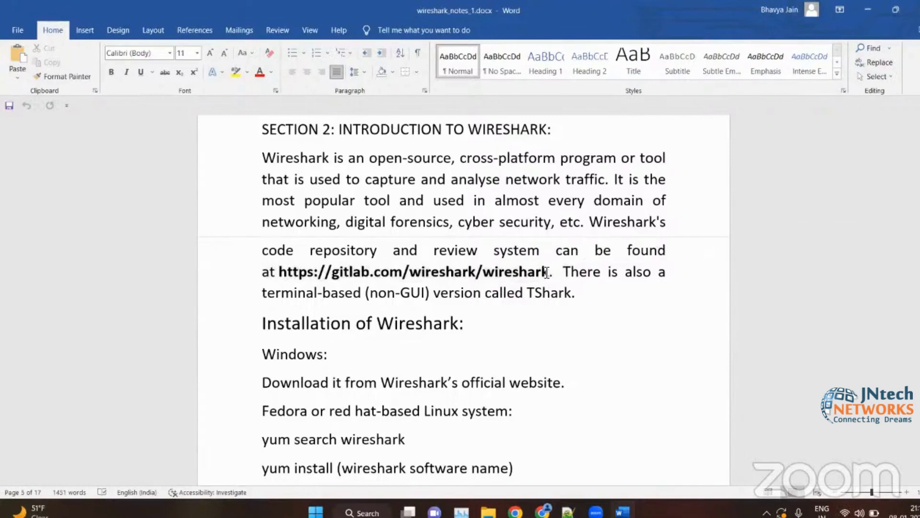
{"action": "left_click", "coordinate": [543, 272]}
{"action": "left_click_drag", "start_coordinate": [546, 273], "coordinate": [280, 271]}
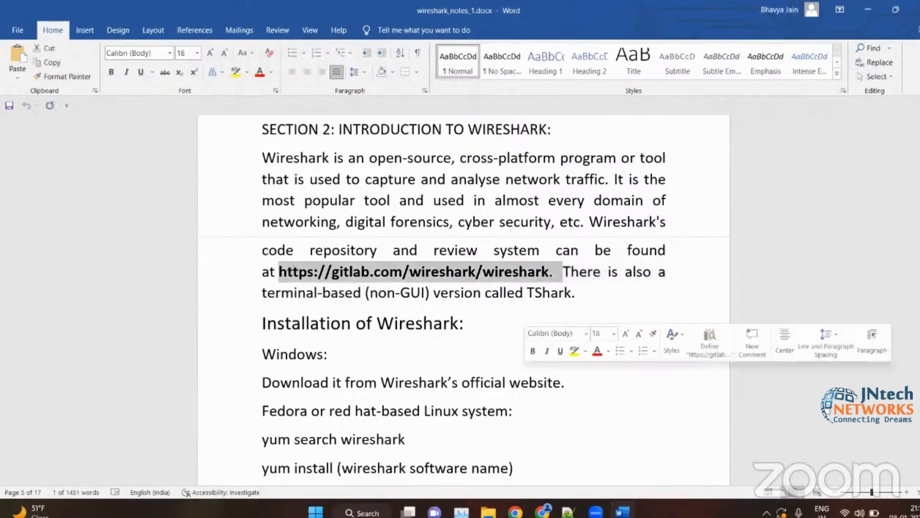
{"action": "key", "text": "ctrl+c"}
- Switch to Chrome and open the copied GitLab repository address in a new tab
{"action": "key", "text": "alt+Tab"}
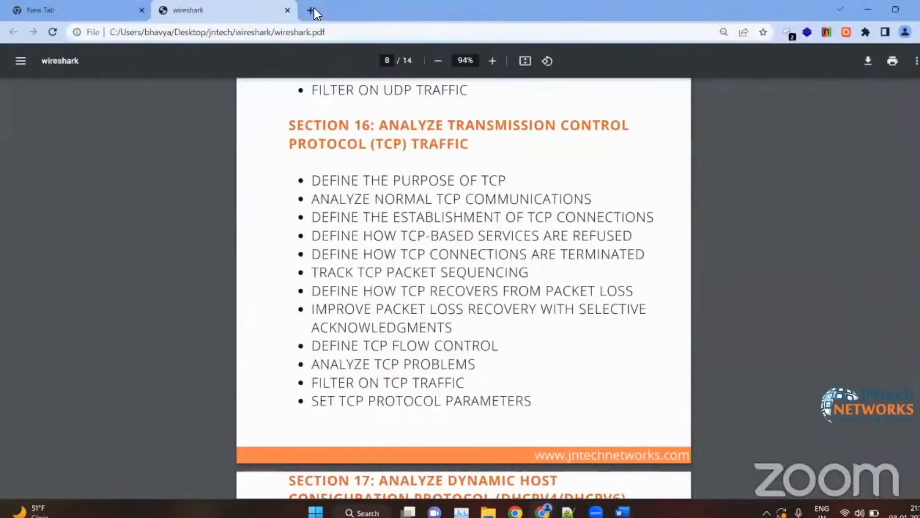
{"action": "left_click", "coordinate": [315, 7]}
{"action": "key", "text": "ctrl+v"}
{"action": "key", "text": "Return"}
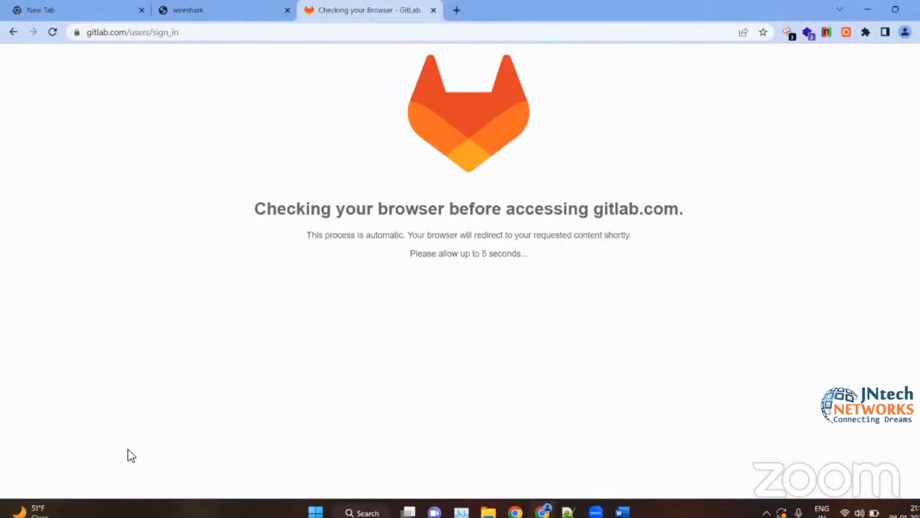
{"action": "scroll", "coordinate": [114, 252], "scroll_direction": "left", "scroll_amount": 5}
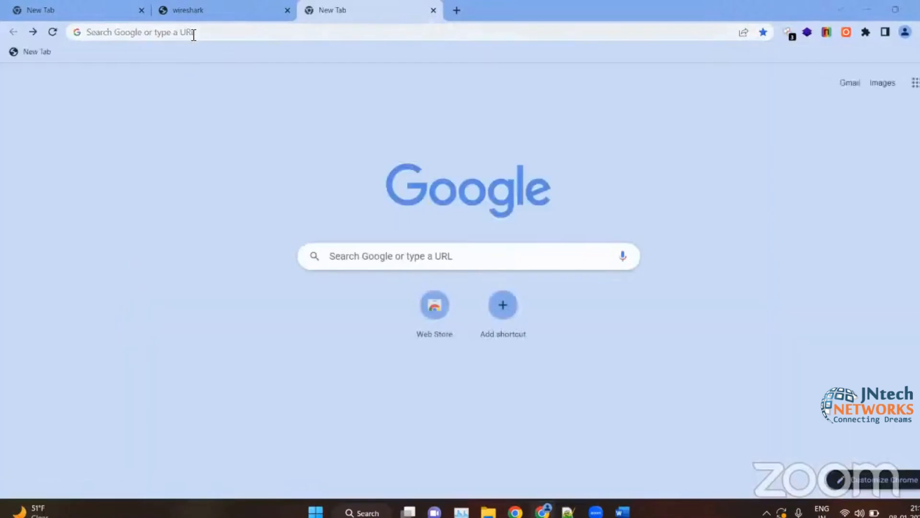
{"action": "left_click", "coordinate": [193, 32]}
{"action": "key", "text": "ctrl+v"}
{"action": "key", "text": "Return"}
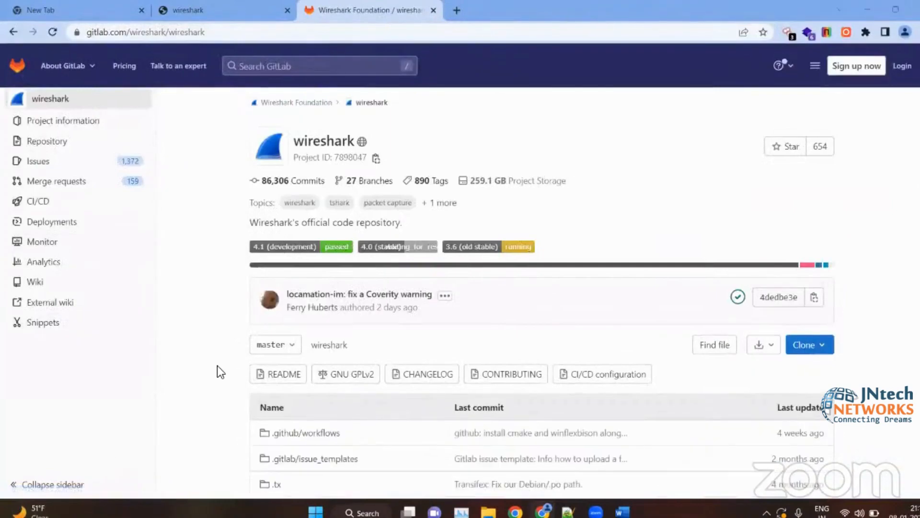
- Examine the wireshark repository's overview, its top-level file list and the branches offered for the master revision
{"action": "scroll", "coordinate": [249, 339], "scroll_direction": "down", "scroll_amount": 5}
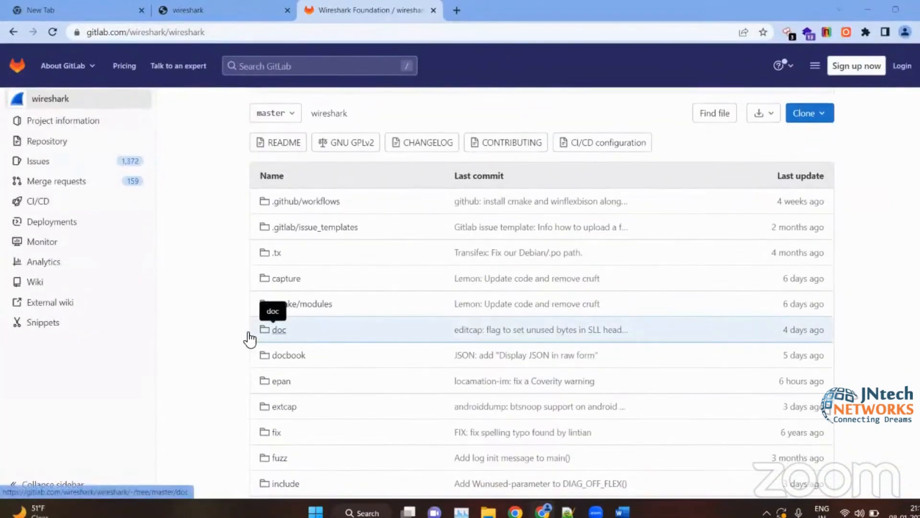
{"action": "scroll", "coordinate": [209, 251], "scroll_direction": "up", "scroll_amount": 5}
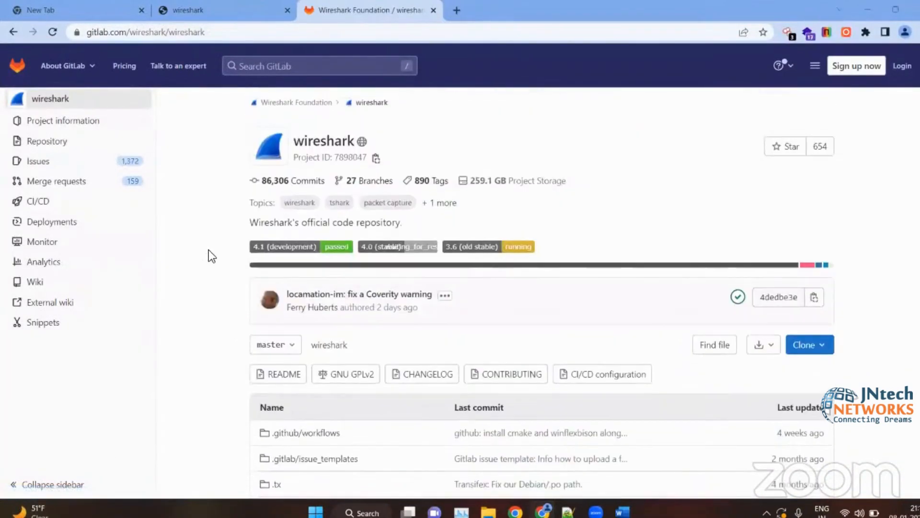
{"action": "scroll", "coordinate": [205, 250], "scroll_direction": "down", "scroll_amount": 3}
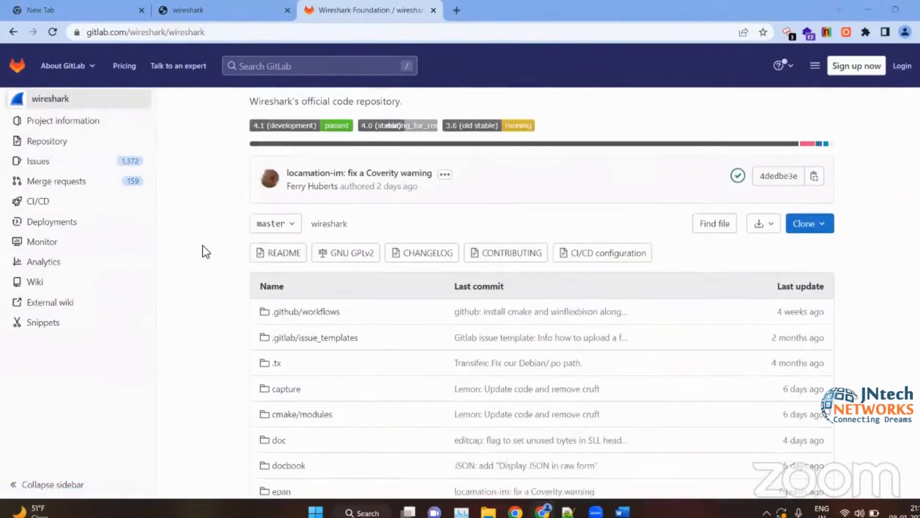
{"action": "scroll", "coordinate": [206, 251], "scroll_direction": "down", "scroll_amount": 2}
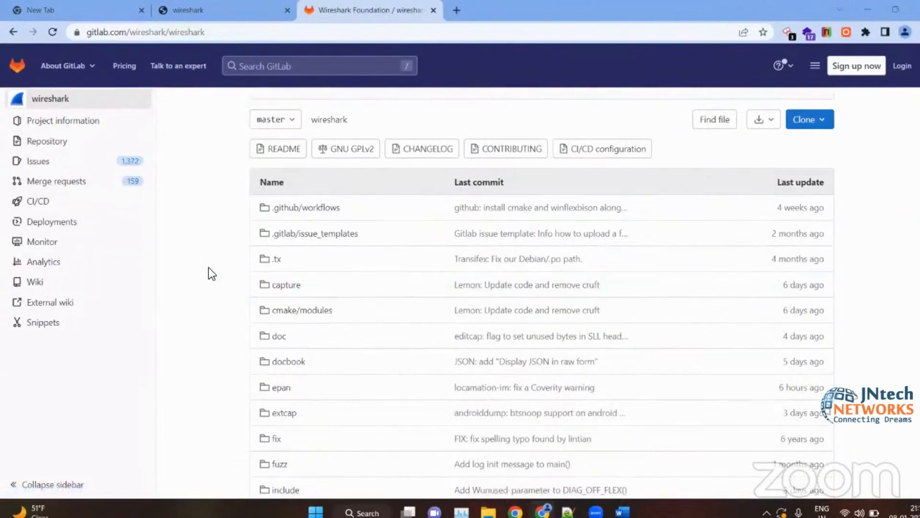
{"action": "scroll", "coordinate": [209, 268], "scroll_direction": "up", "scroll_amount": 1}
{"action": "scroll", "coordinate": [881, 195], "scroll_direction": "up", "scroll_amount": 3}
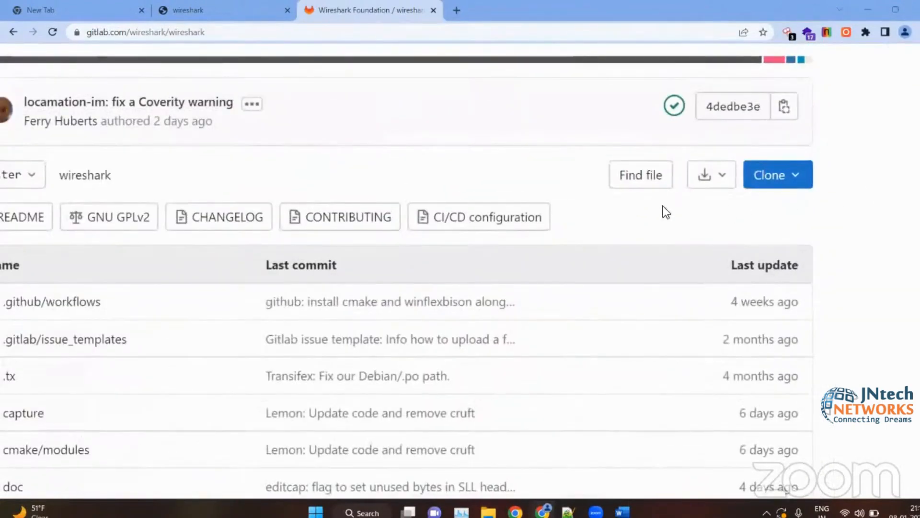
{"action": "scroll", "coordinate": [689, 207], "scroll_direction": "down", "scroll_amount": 3}
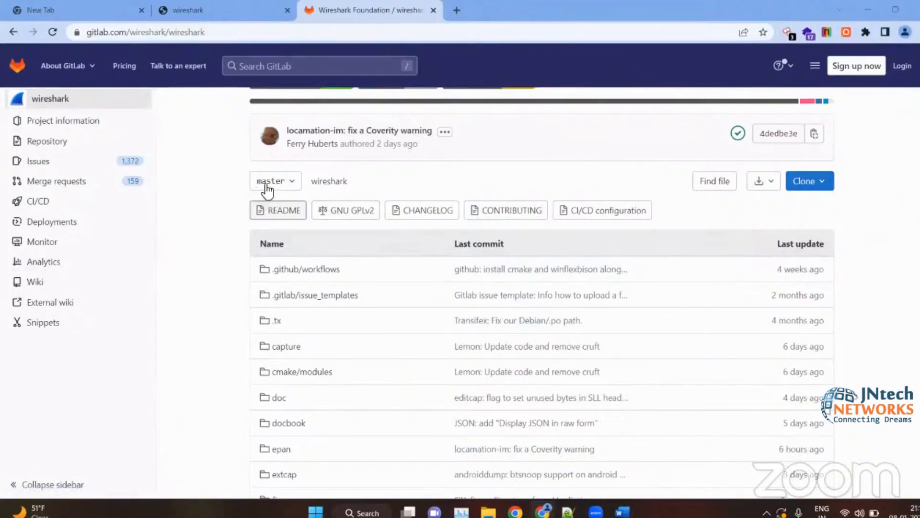
{"action": "left_click", "coordinate": [286, 185]}
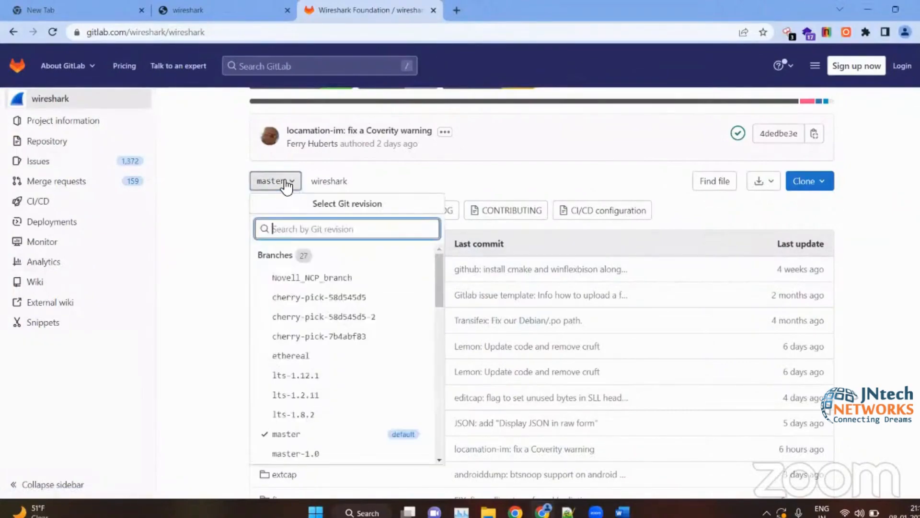
{"action": "left_click", "coordinate": [212, 271]}
- Open the repository's wiretap folder and skim its source files
{"action": "scroll", "coordinate": [441, 199], "scroll_direction": "down", "scroll_amount": 6}
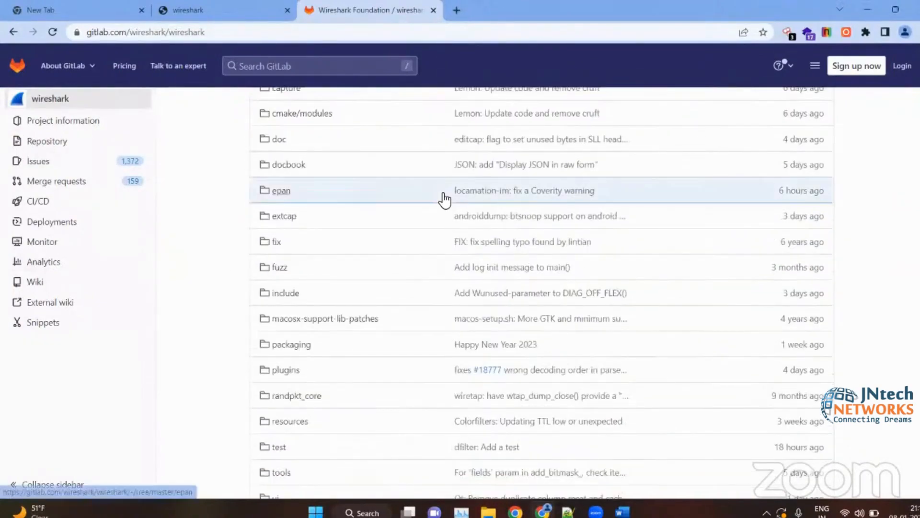
{"action": "scroll", "coordinate": [441, 200], "scroll_direction": "down", "scroll_amount": 5}
{"action": "left_click", "coordinate": [304, 300]}
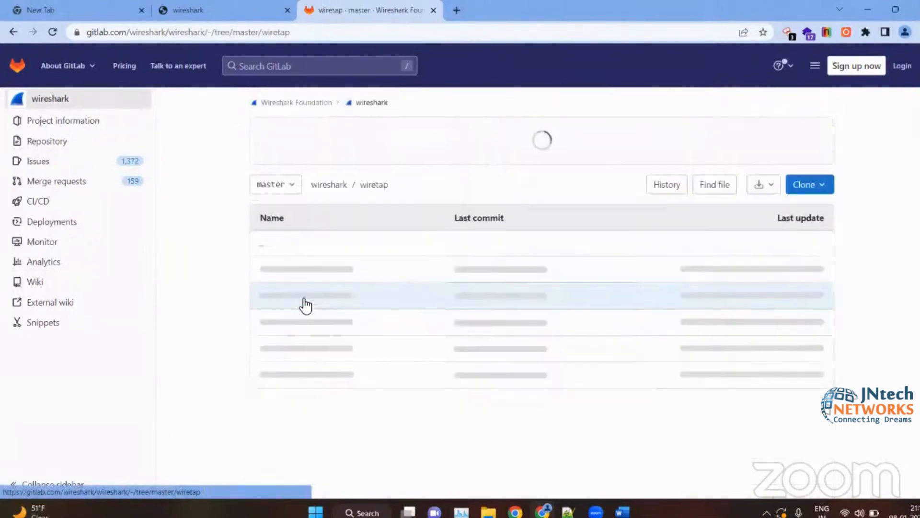
{"action": "scroll", "coordinate": [305, 305], "scroll_direction": "down", "scroll_amount": 3}
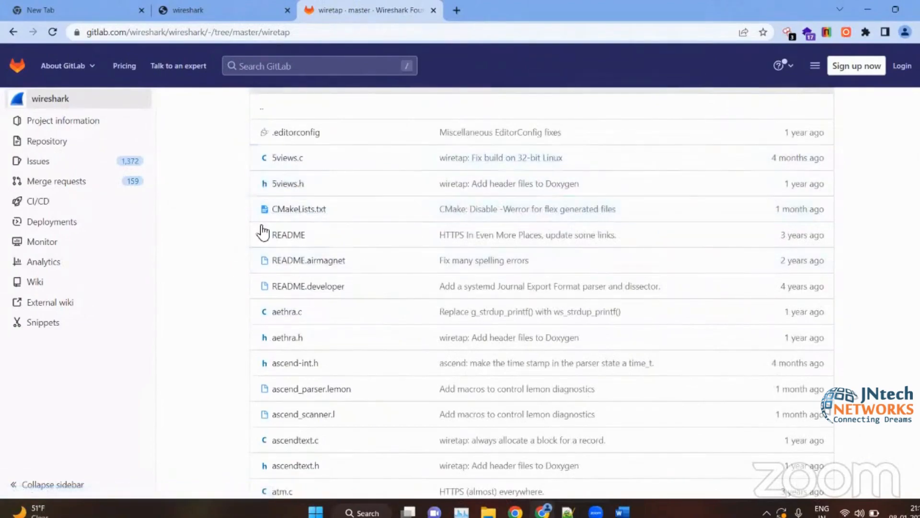
- Return to the Word notes and clear the selection on the GitLab address above the installation section
{"action": "left_click", "coordinate": [855, 5]}
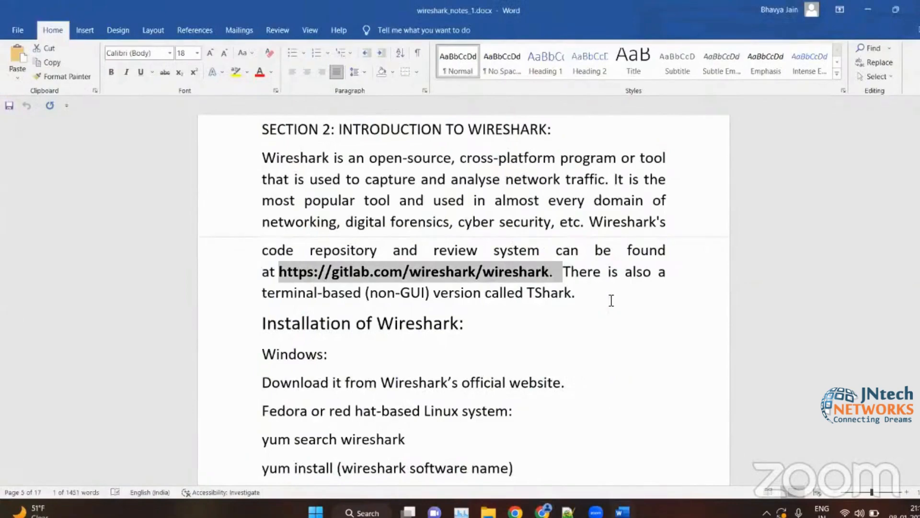
{"action": "left_click", "coordinate": [611, 300]}
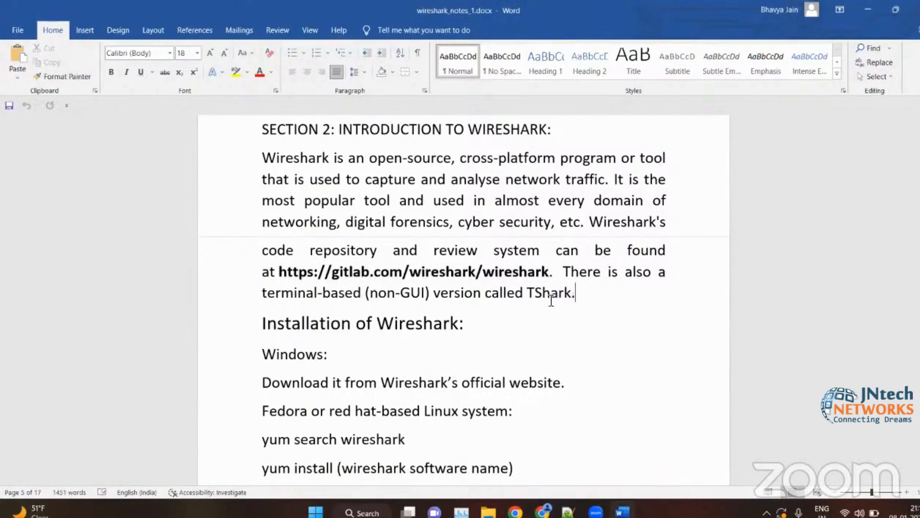
{"action": "left_click", "coordinate": [334, 286], "text": "shift"}
{"action": "left_click", "coordinate": [333, 286]}
{"action": "left_click", "coordinate": [492, 354]}
- Switch to Chrome and search Google for "wireshark download" in a new tab
{"action": "key", "text": "alt+Tab"}
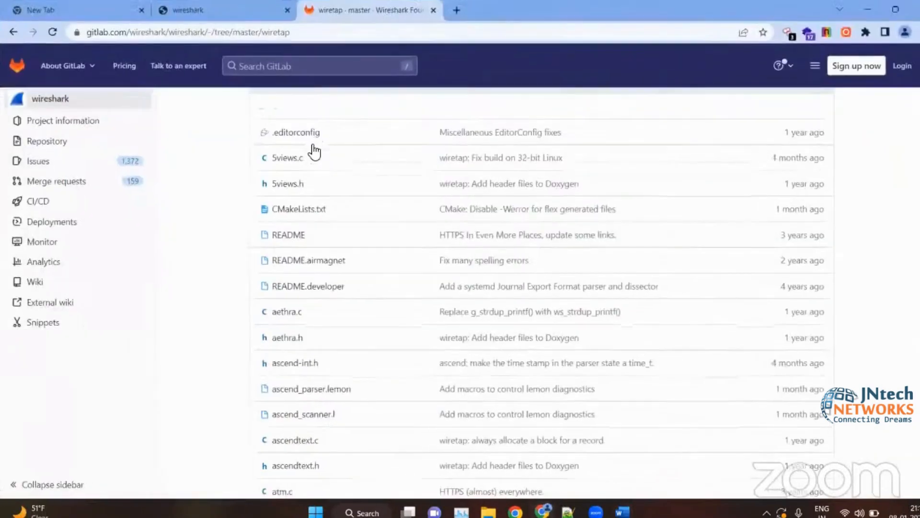
{"action": "left_click", "coordinate": [455, 10]}
{"action": "type", "text": "win"}
{"action": "key", "text": "BackSpace"}
{"action": "key", "text": "BackSpace"}
{"action": "key", "text": "BackSpace"}
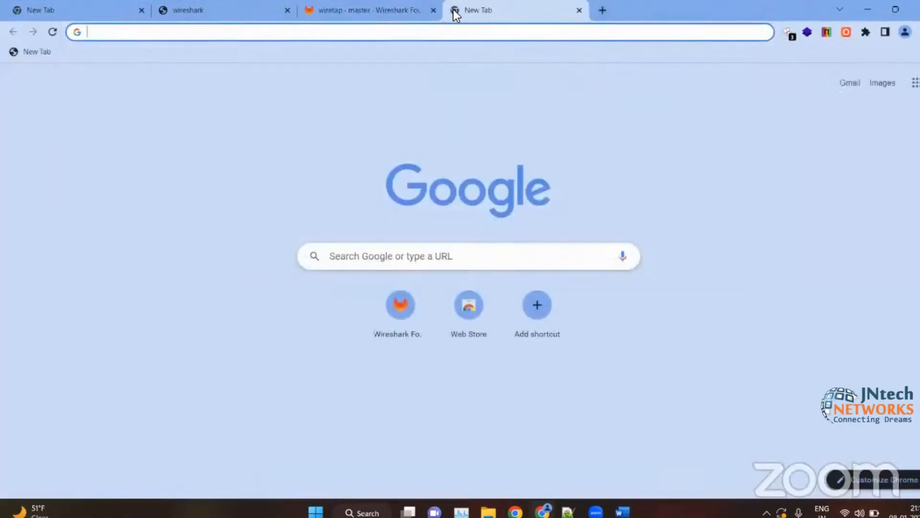
{"action": "type", "text": "wires"}
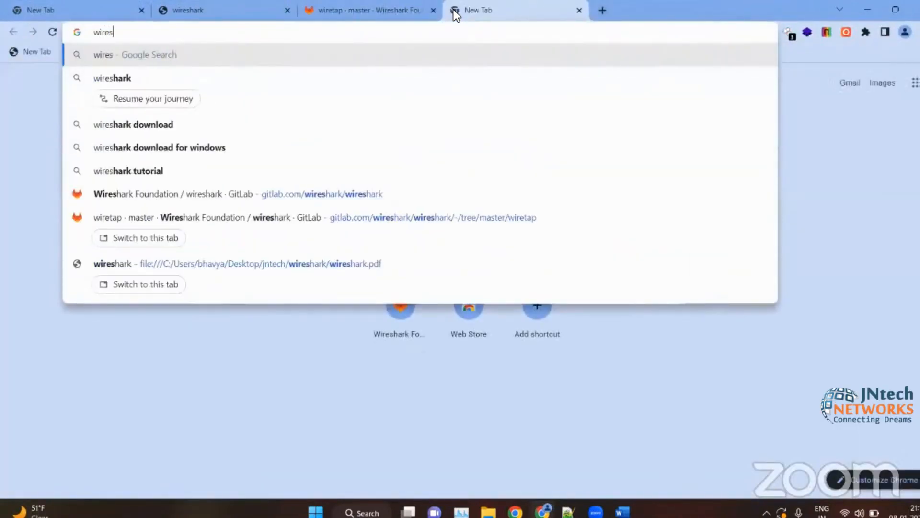
{"action": "key", "text": "Down"}
{"action": "key", "text": "Down"}
{"action": "key", "text": "Return"}
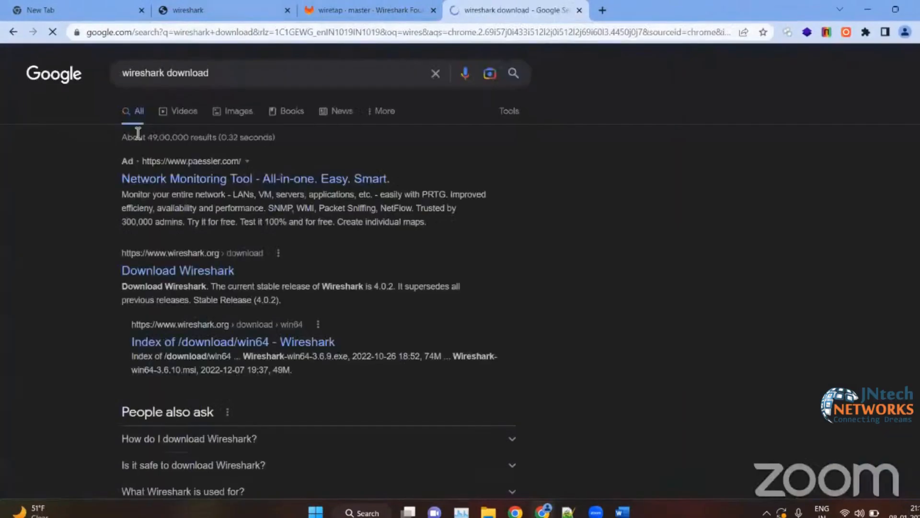
- Open the Download Wireshark page on wireshark.org and examine the stable release installers and the third-party packages
{"action": "scroll", "coordinate": [193, 271], "scroll_direction": "up", "scroll_amount": 5}
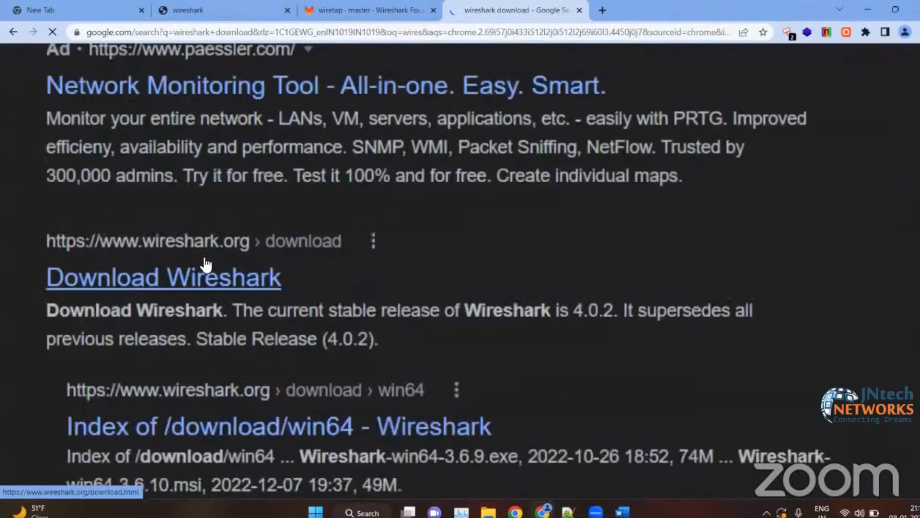
{"action": "left_click", "coordinate": [188, 280]}
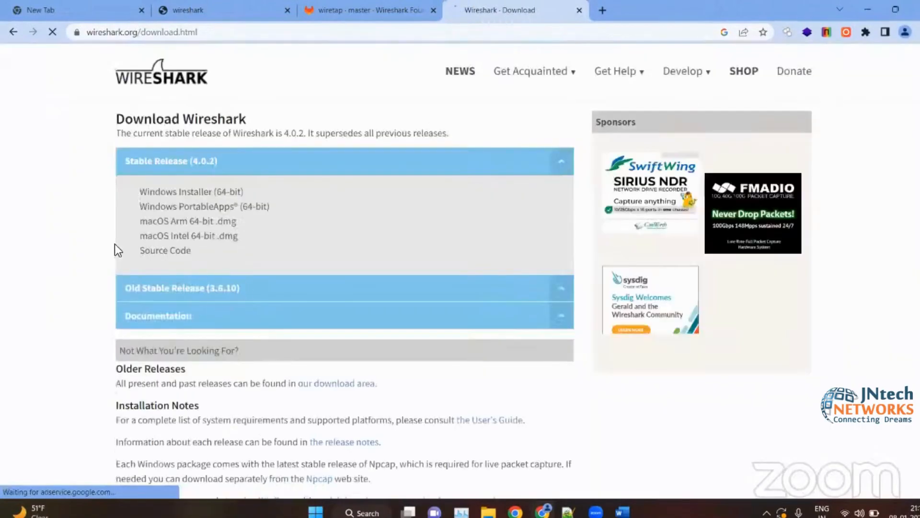
{"action": "scroll", "coordinate": [178, 214], "scroll_direction": "up", "scroll_amount": 4}
{"action": "scroll", "coordinate": [375, 172], "scroll_direction": "down", "scroll_amount": 2}
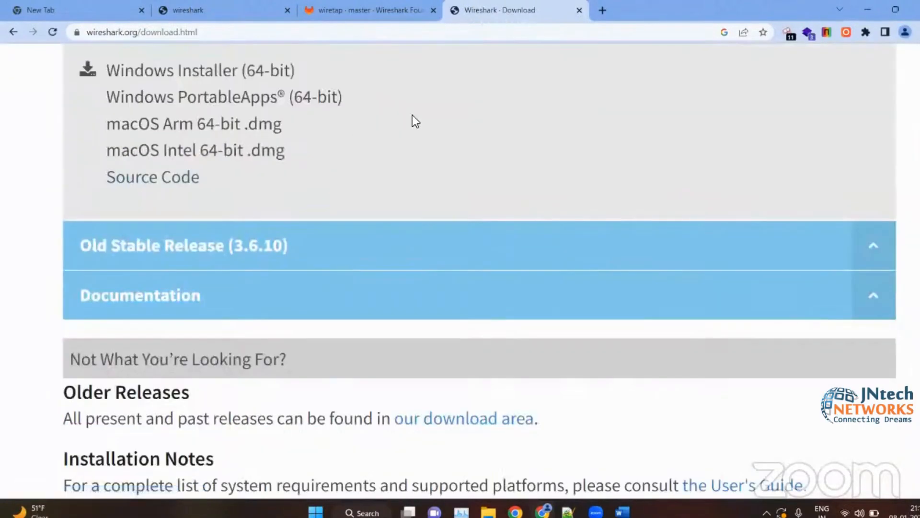
{"action": "scroll", "coordinate": [412, 115], "scroll_direction": "up", "scroll_amount": 5}
{"action": "scroll", "coordinate": [412, 115], "scroll_direction": "down", "scroll_amount": 10}
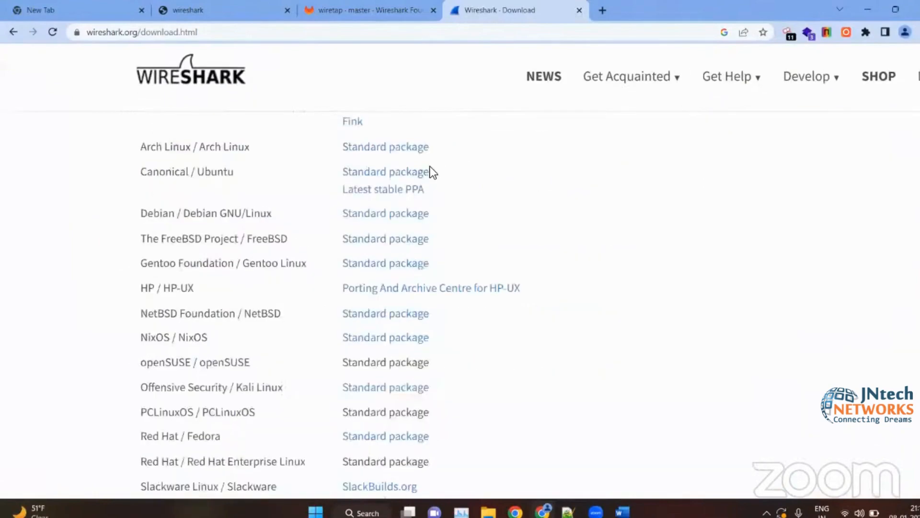
{"action": "scroll", "coordinate": [429, 170], "scroll_direction": "up", "scroll_amount": 6}
{"action": "scroll", "coordinate": [553, 119], "scroll_direction": "up", "scroll_amount": 3}
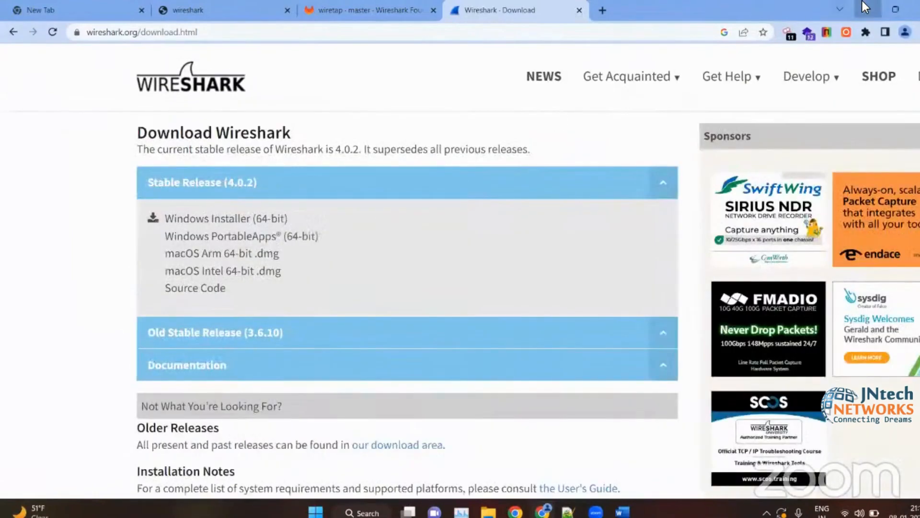
- Switch to Notepad++ and add the heading "debian-based:" below "Customize" at the end of the notes, leaving two blank lines between
{"action": "left_click", "coordinate": [867, 9]}
{"action": "left_click", "coordinate": [568, 511]}
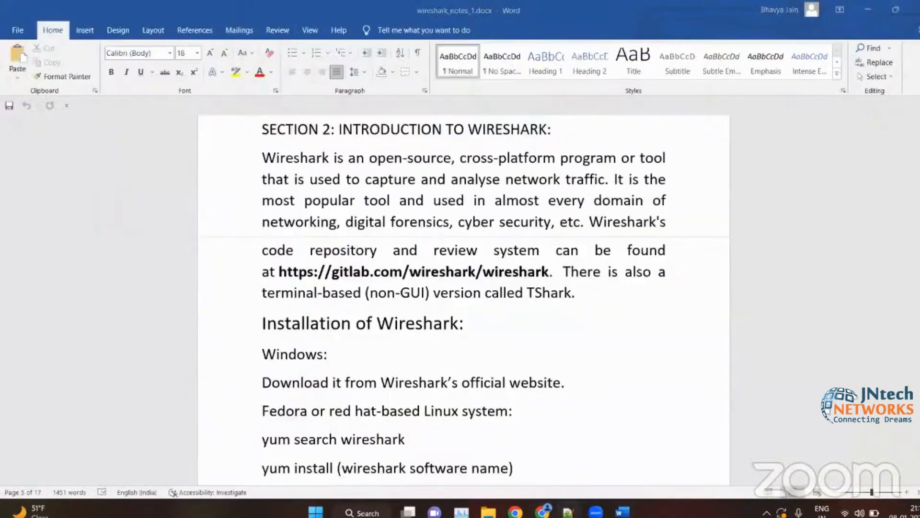
{"action": "scroll", "coordinate": [328, 356], "scroll_direction": "down", "scroll_amount": 18}
{"action": "scroll", "coordinate": [328, 356], "scroll_direction": "down", "scroll_amount": 1}
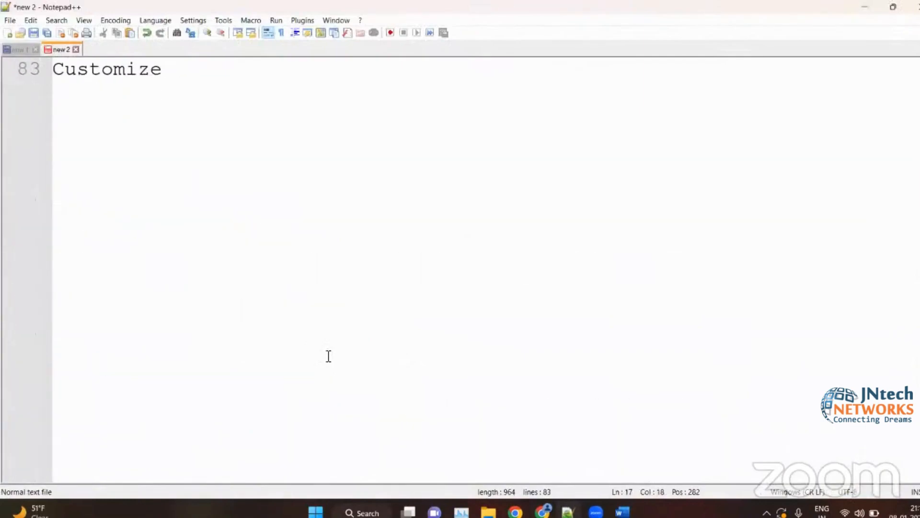
{"action": "left_click", "coordinate": [328, 356]}
{"action": "key", "text": "Return"}
{"action": "key", "text": "Return"}
{"action": "key", "text": "Return"}
{"action": "type", "text": "debia"}
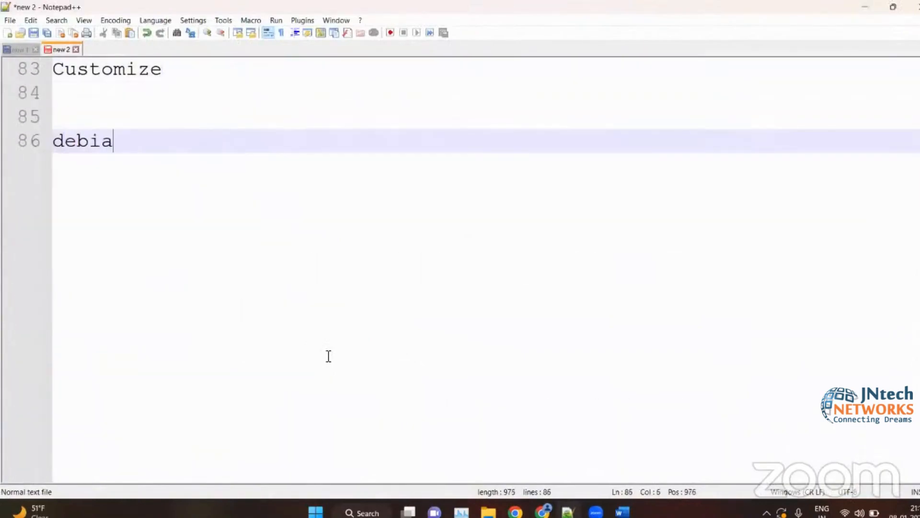
{"action": "type", "text": "n-based:"}
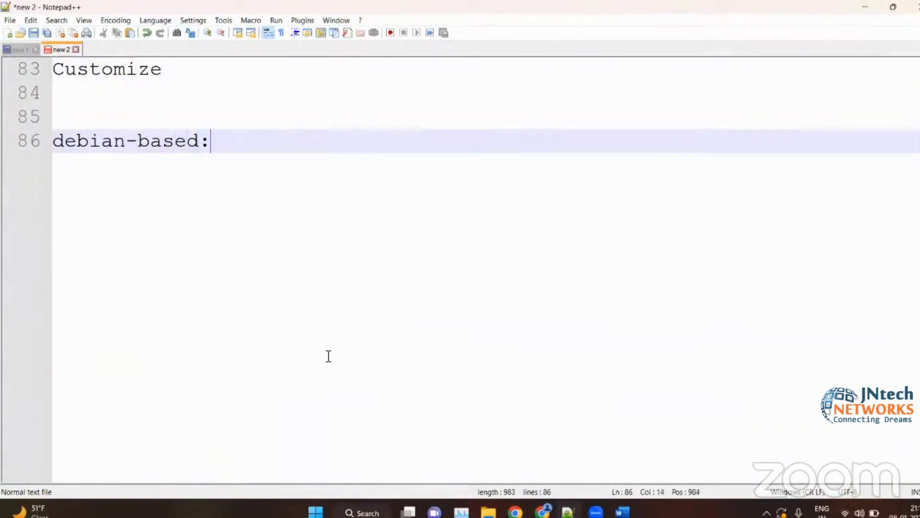
{"action": "key", "text": "Return"}
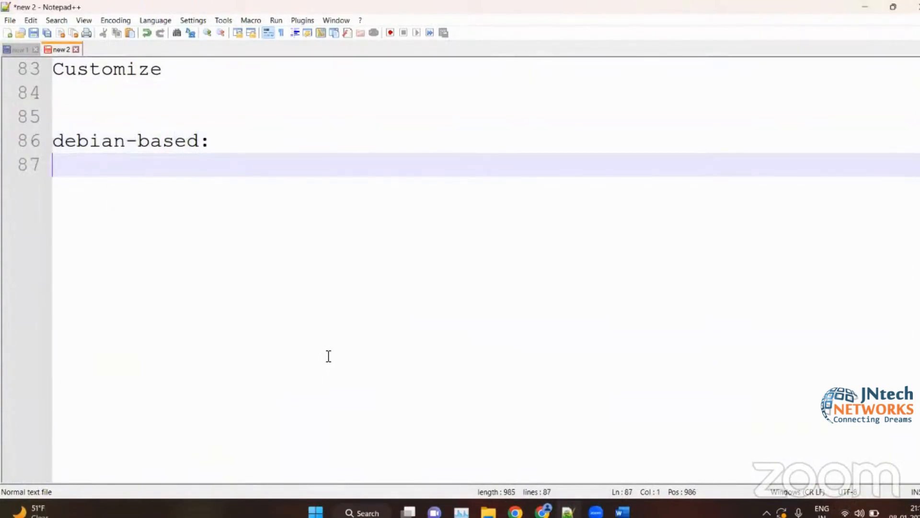
- Append the remark "(wireshark comes pre-installed)" to the debian-based heading
{"action": "left_click", "coordinate": [269, 134]}
{"action": "type", "text": "("}
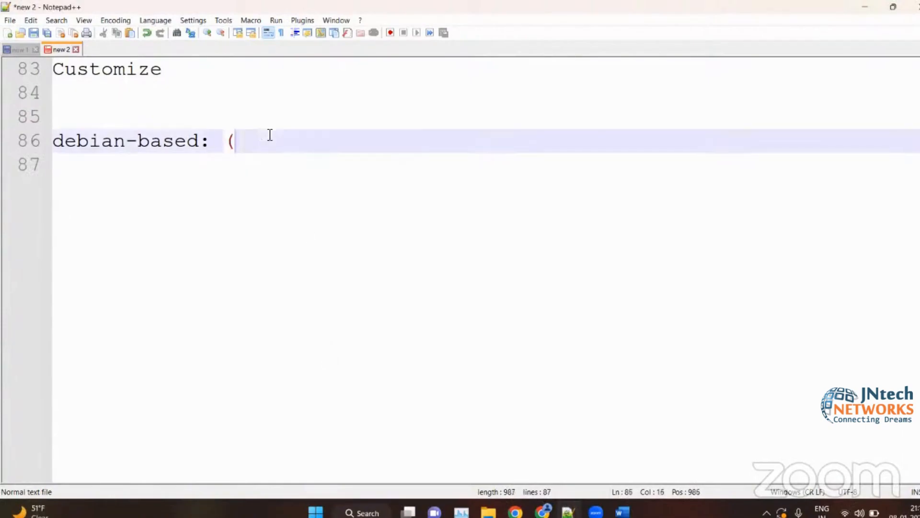
{"action": "type", "text": "wire"}
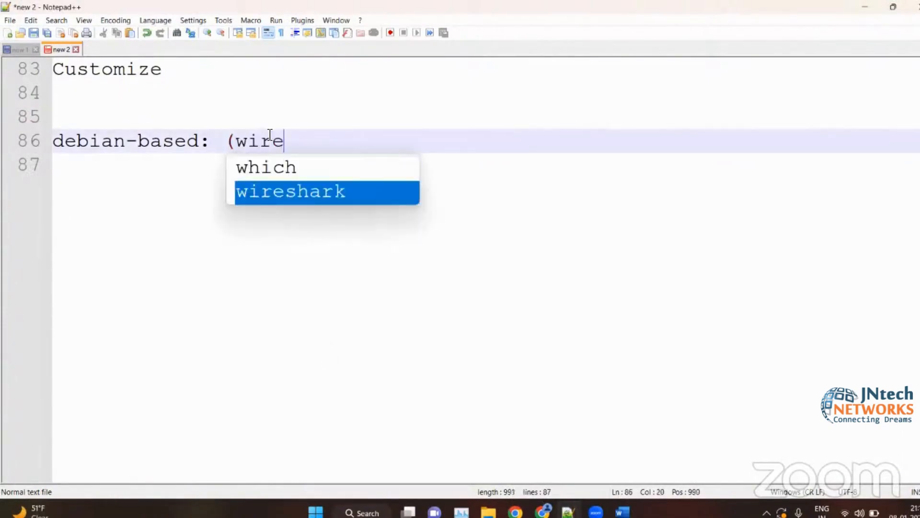
{"action": "type", "text": "shark comes "}
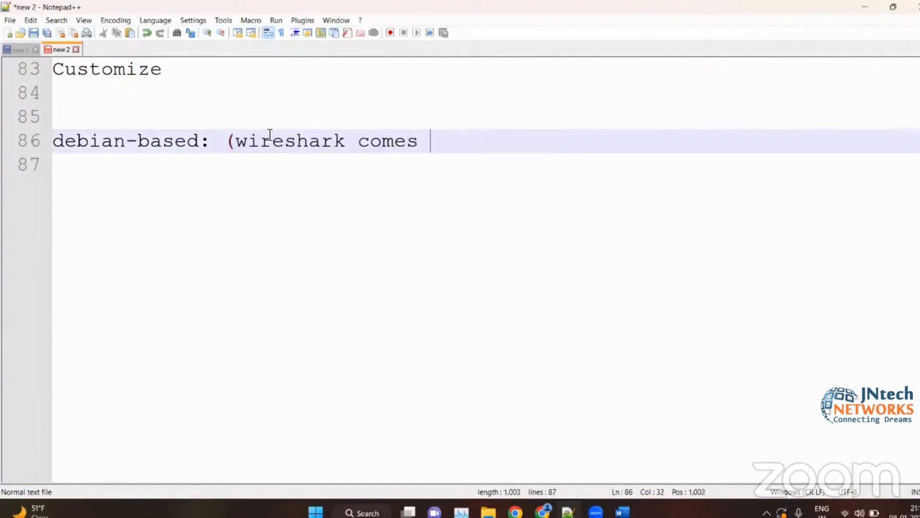
{"action": "type", "text": "pre-instal"}
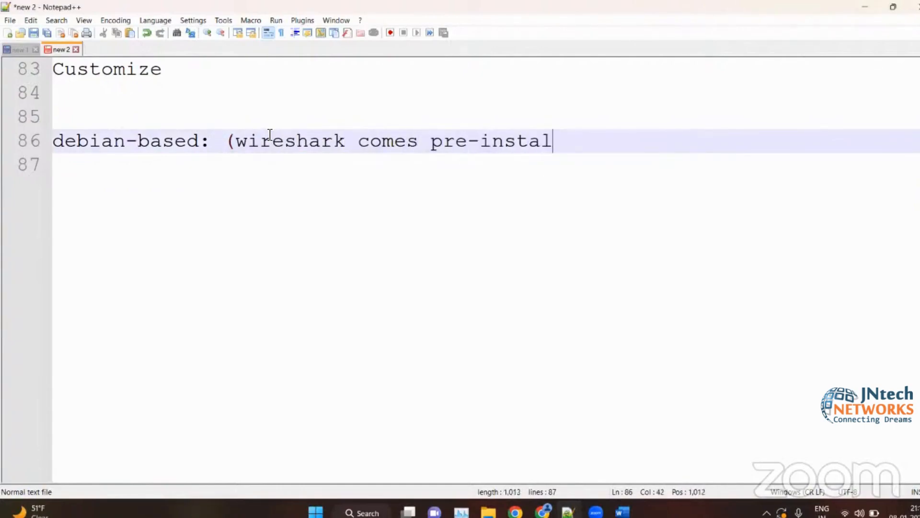
{"action": "type", "text": "led)"}
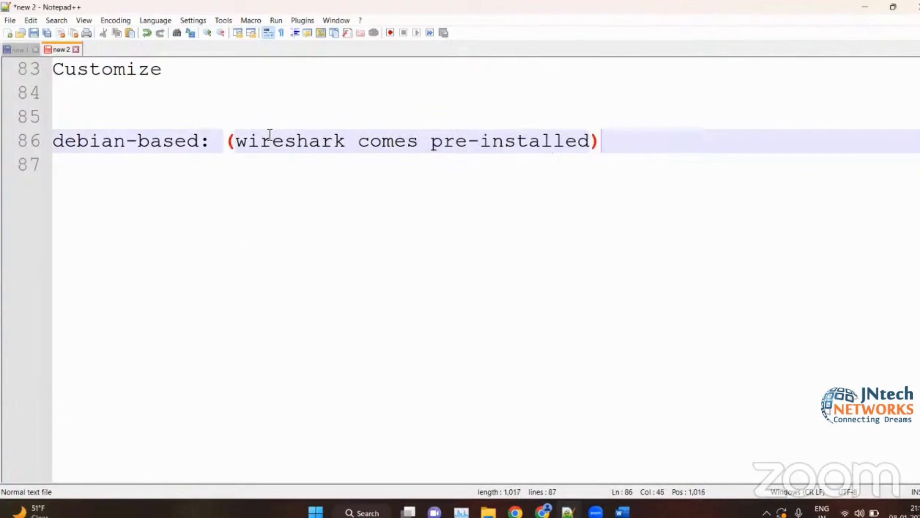
- Add the command "apt-get install wireshark" beneath the debian-based heading
{"action": "key", "text": "Return"}
{"action": "type", "text": "ap"}
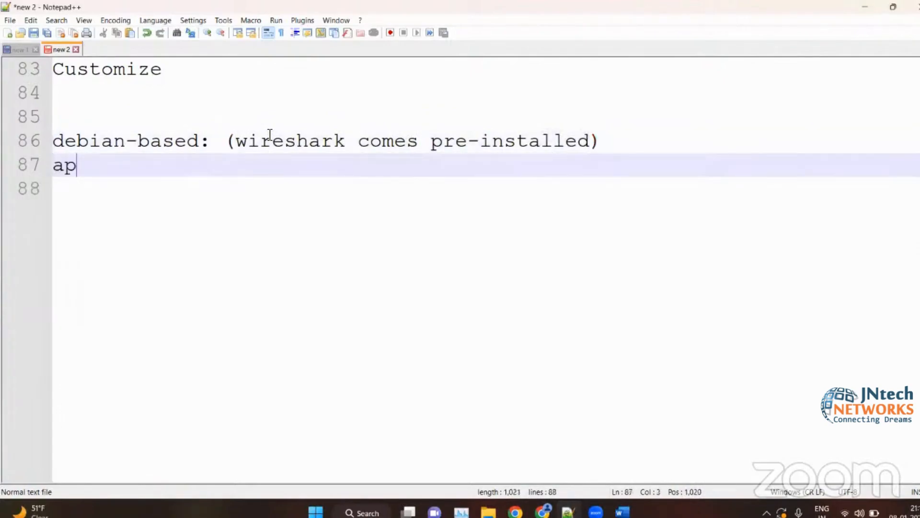
{"action": "type", "text": "t-get install wire"}
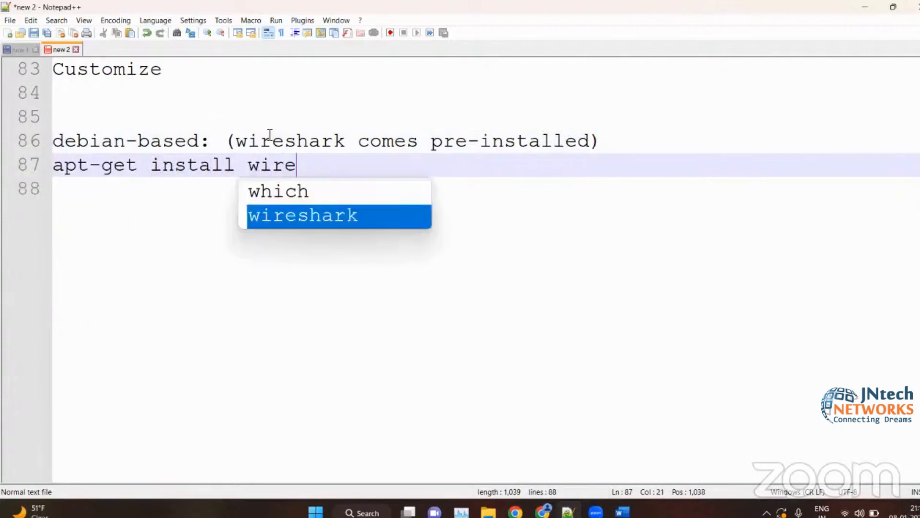
{"action": "key", "text": "Return"}
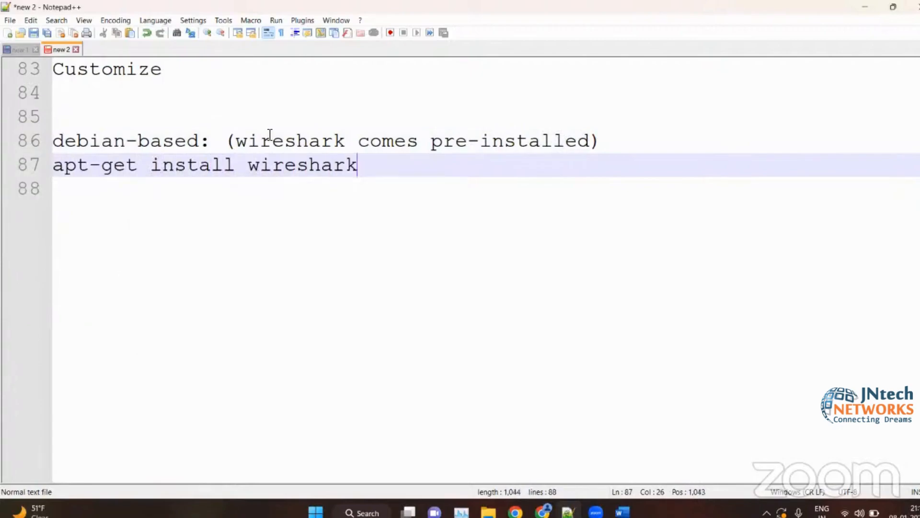
- Add the heading "red hat based :" below the apt-get command, separated by a blank line
{"action": "key", "text": "Return"}
{"action": "key", "text": "Return"}
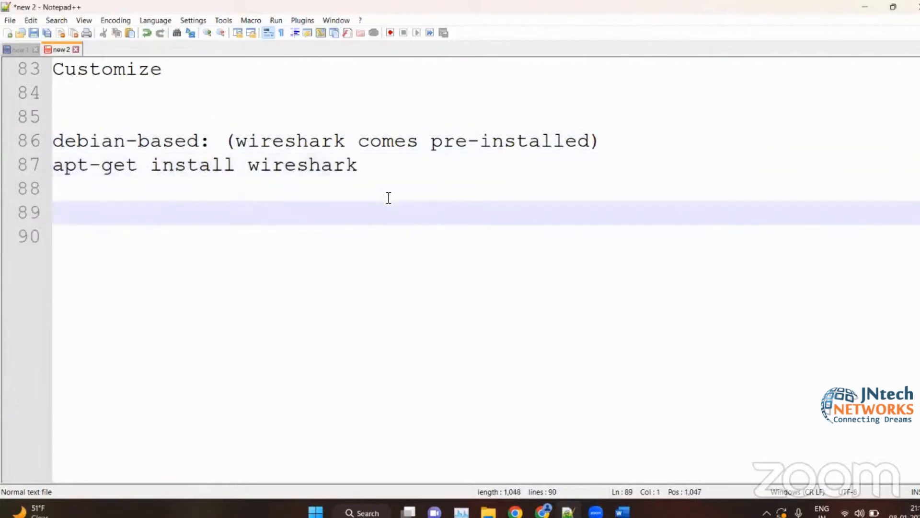
{"action": "type", "text": "r"}
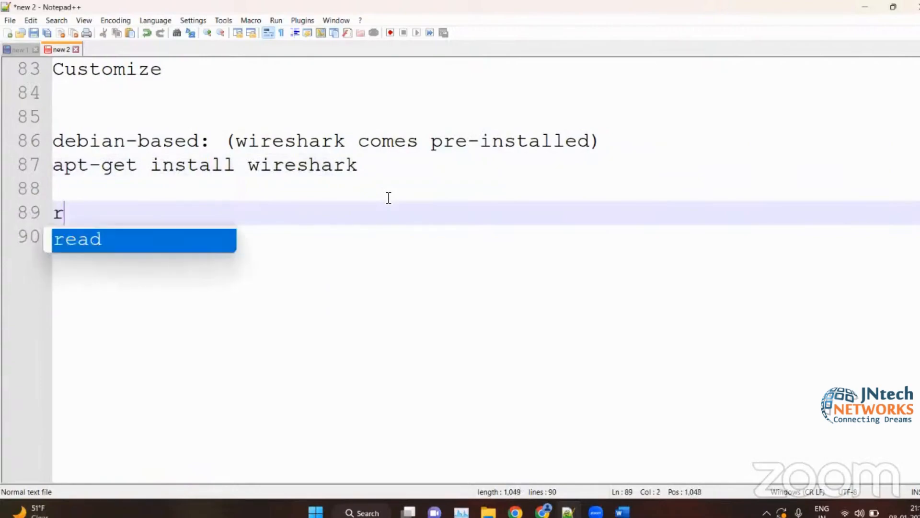
{"action": "type", "text": "ed hat bas"}
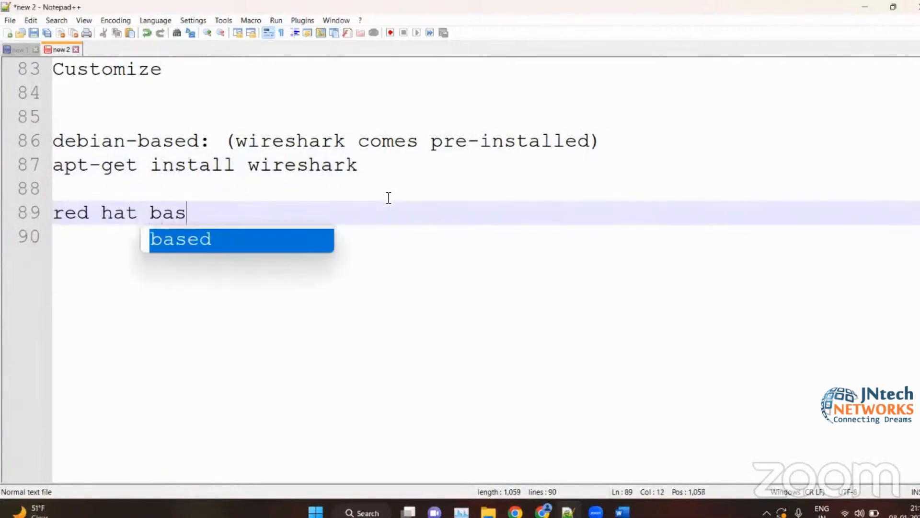
{"action": "type", "text": "ed :"}
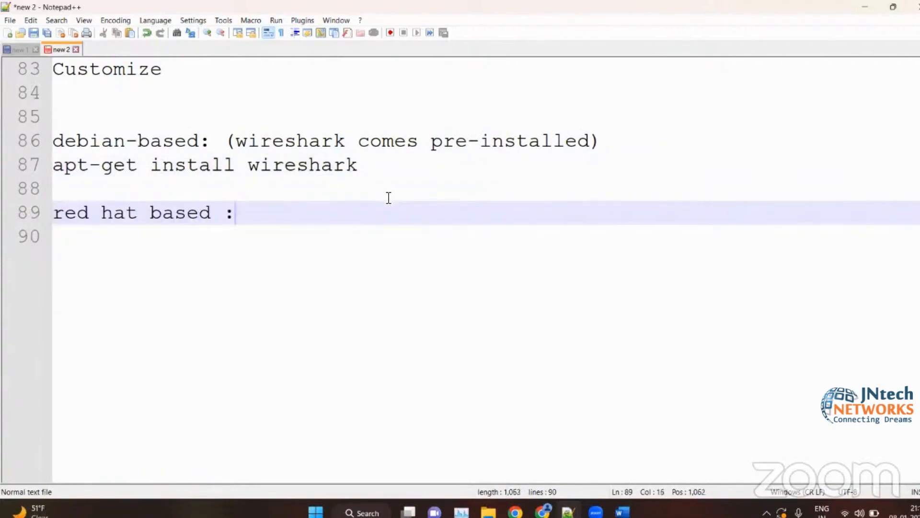
- Add the command "yum search wireshark" beneath the red hat heading
{"action": "key", "text": "Return"}
{"action": "type", "text": "yum "}
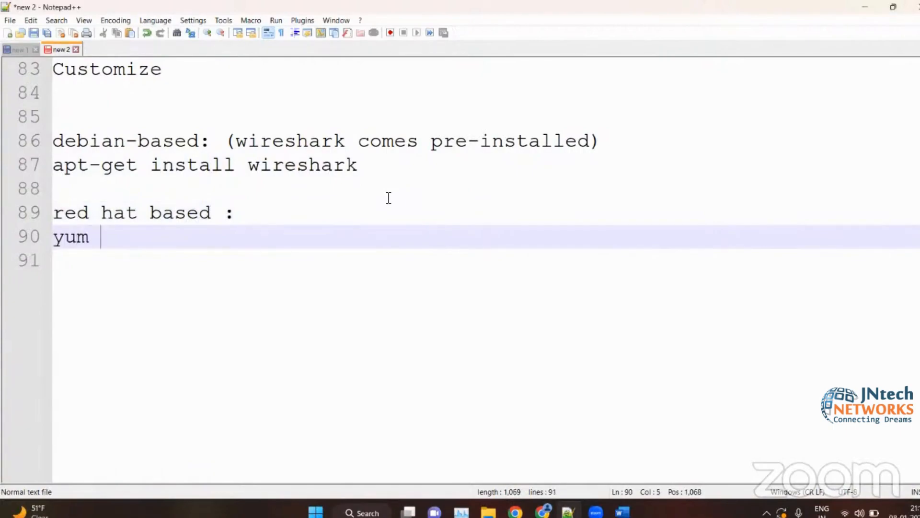
{"action": "type", "text": "sera"}
{"action": "key", "text": "Caps_Lock"}
{"action": "type", "text": "CH"}
{"action": "key", "text": "BackSpace"}
{"action": "key", "text": "BackSpace"}
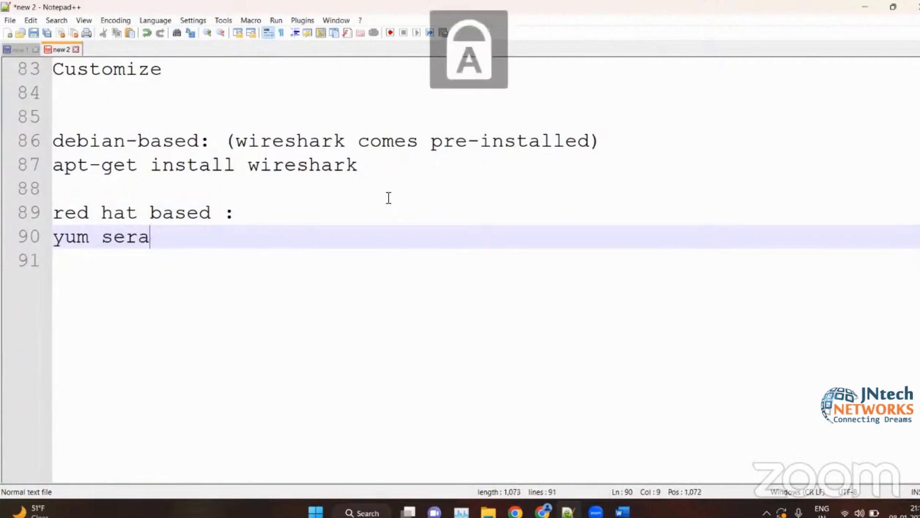
{"action": "key", "text": "Caps_Lock"}
{"action": "key", "text": "BackSpace"}
{"action": "key", "text": "BackSpace"}
{"action": "type", "text": "archg"}
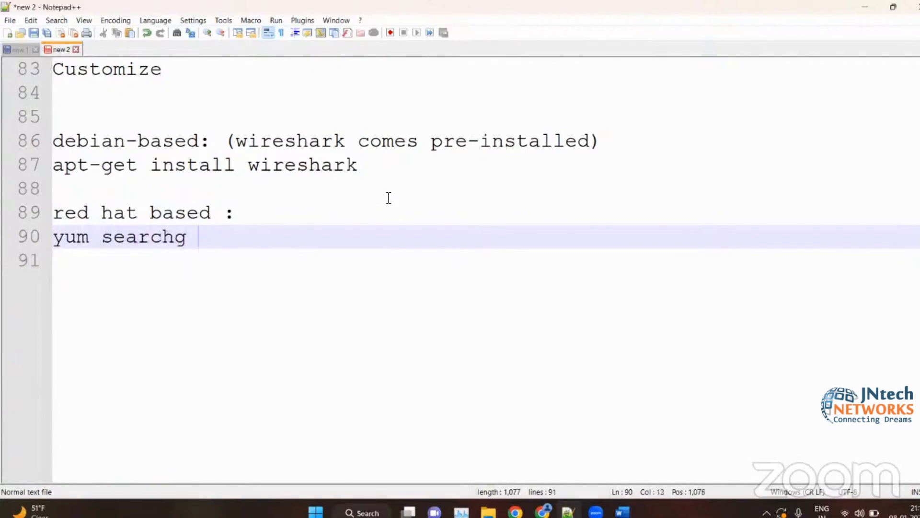
{"action": "key", "text": "BackSpace"}
{"action": "key", "text": "BackSpace"}
{"action": "type", "text": "wireh"}
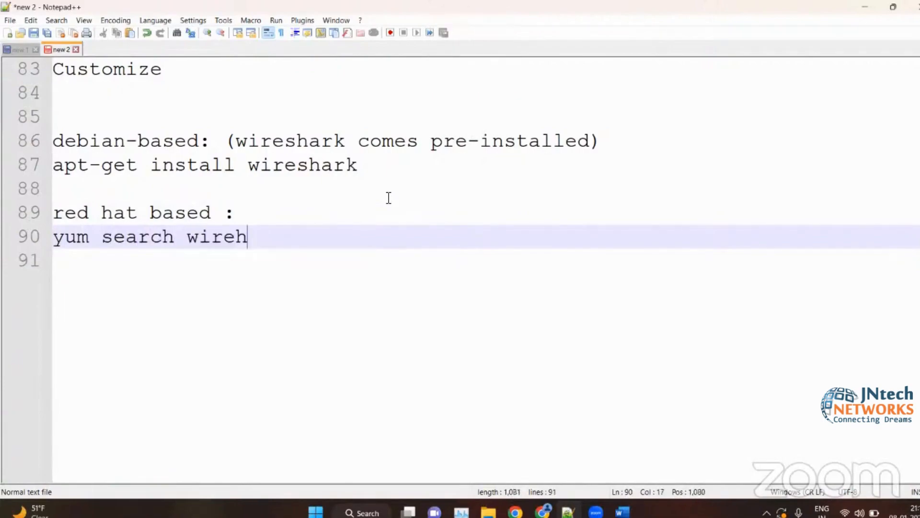
{"action": "key", "text": "BackSpace"}
{"action": "type", "text": "shark"}
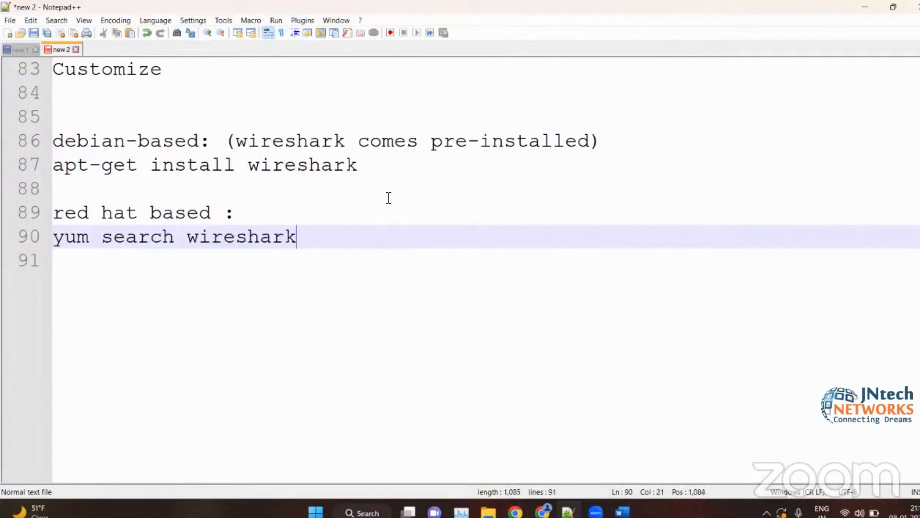
- Add the command "yum install wireshark" below the yum search line
{"action": "key", "text": "Return"}
{"action": "type", "text": "t"}
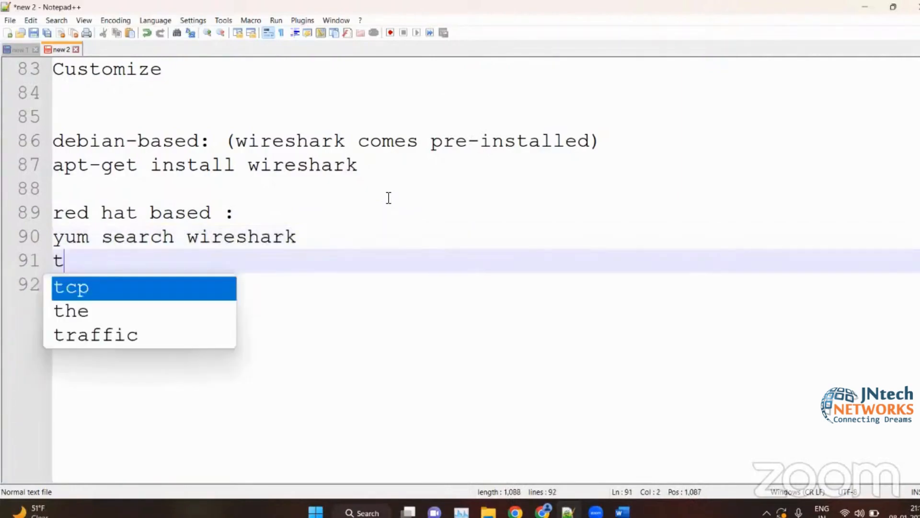
{"action": "key", "text": "BackSpace"}
{"action": "type", "text": "yum install wi"}
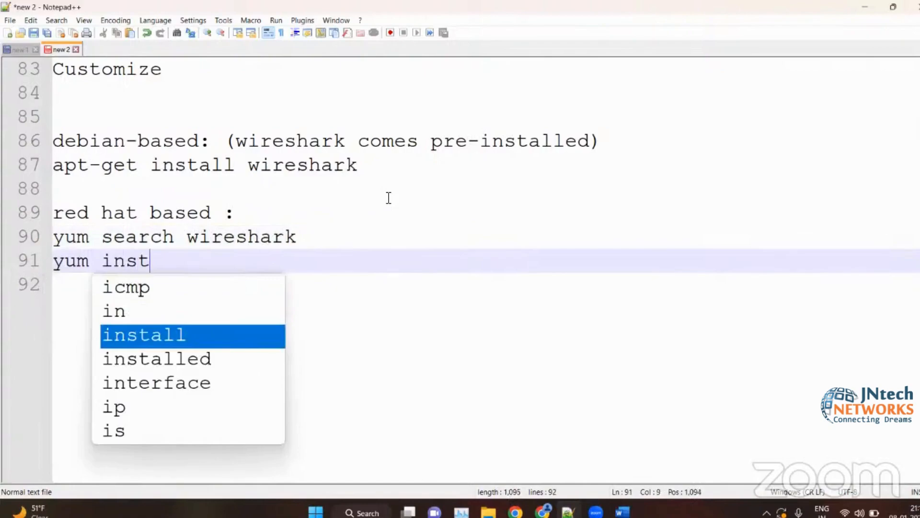
{"action": "type", "text": "rtre"}
{"action": "key", "text": "BackSpace"}
{"action": "key", "text": "BackSpace"}
{"action": "key", "text": "BackSpace"}
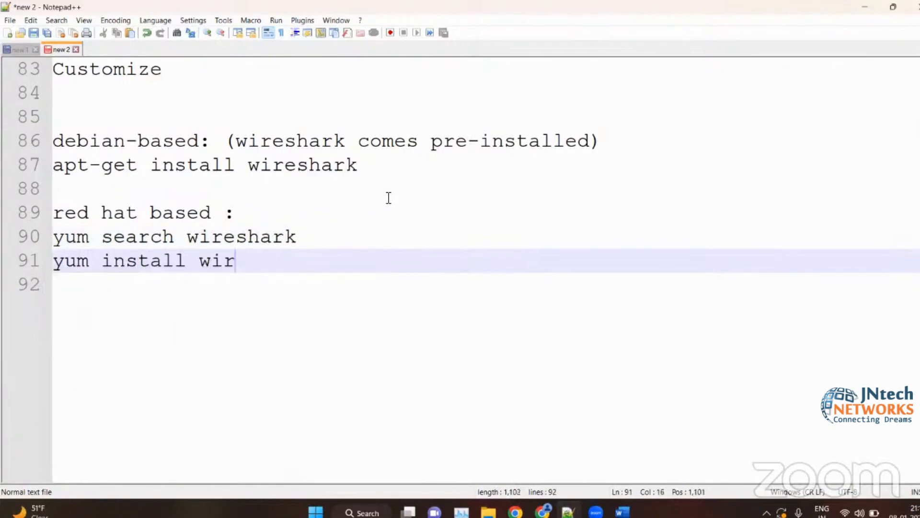
{"action": "type", "text": "e"}
{"action": "key", "text": "Return"}
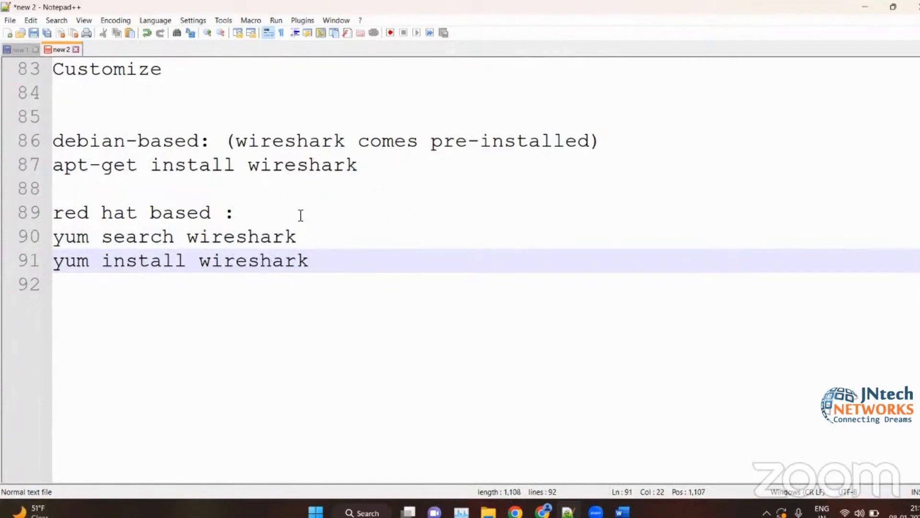
- Add another empty line at the end of the notes, below the yum commands
{"action": "scroll", "coordinate": [336, 216], "scroll_direction": "up", "scroll_amount": 1}
{"action": "left_click_drag", "start_coordinate": [358, 236], "coordinate": [179, 199]}
{"action": "left_click", "coordinate": [179, 200]}
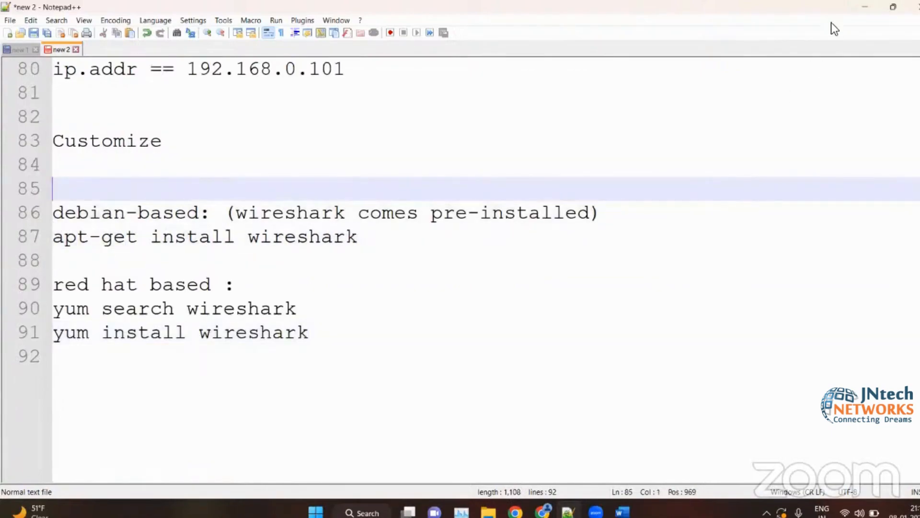
{"action": "left_click", "coordinate": [401, 371]}
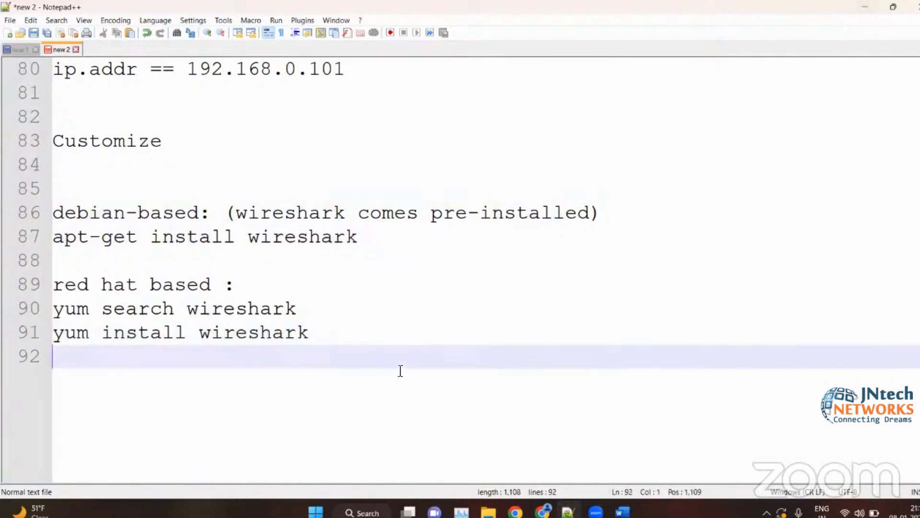
{"action": "key", "text": "Return"}
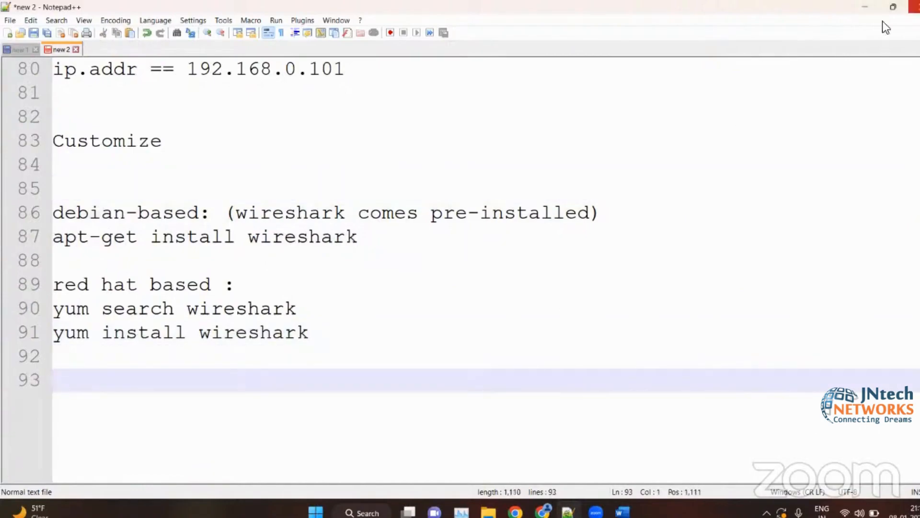
- Return to the Word notes and read from the installation section through the Wireshark main window picture and its list of elements
{"action": "left_click", "coordinate": [862, 9]}
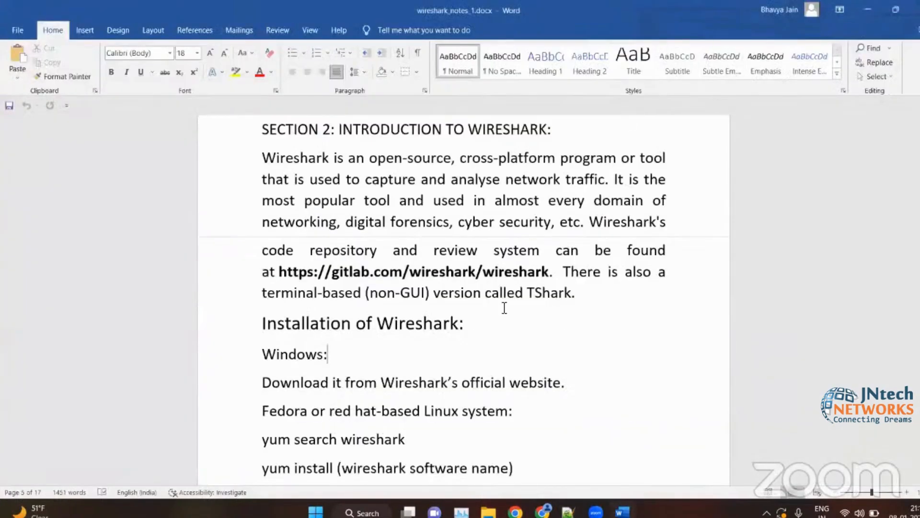
{"action": "left_click", "coordinate": [497, 328]}
{"action": "scroll", "coordinate": [496, 330], "scroll_direction": "down", "scroll_amount": 4}
{"action": "scroll", "coordinate": [479, 330], "scroll_direction": "up", "scroll_amount": 3}
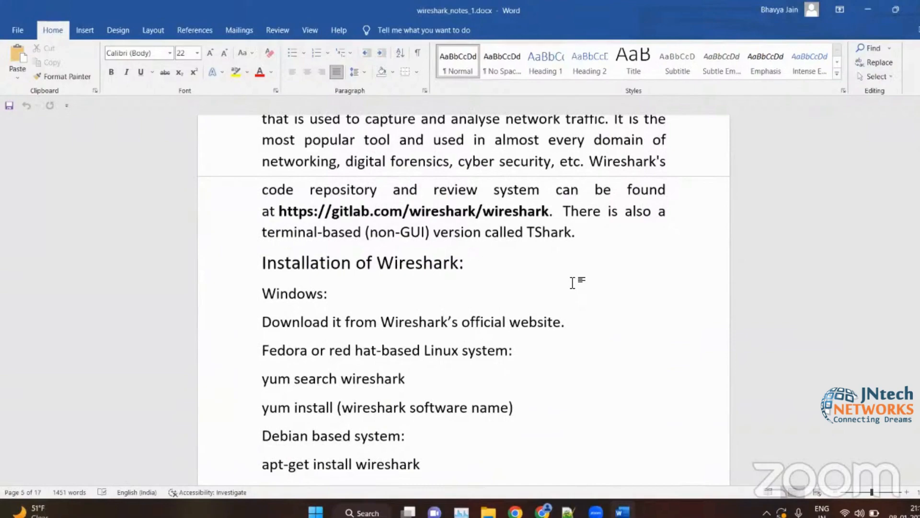
{"action": "scroll", "coordinate": [572, 282], "scroll_direction": "down", "scroll_amount": 8}
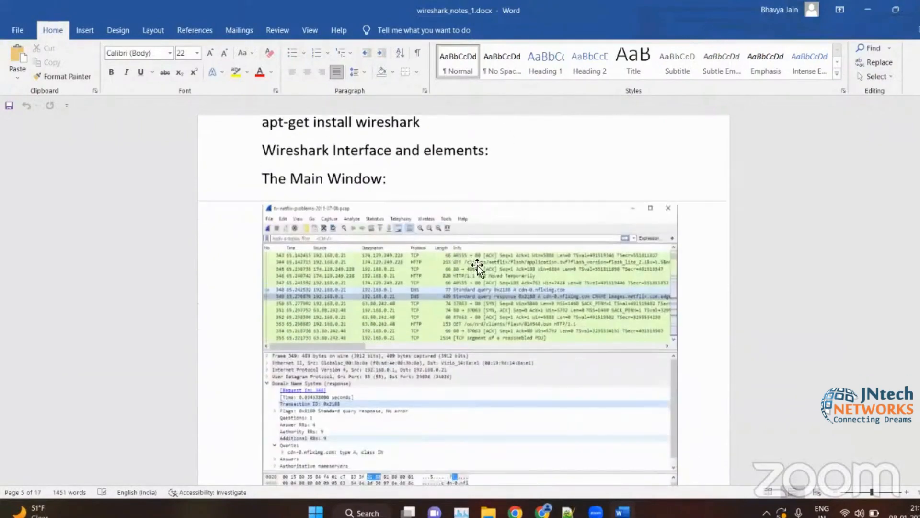
{"action": "scroll", "coordinate": [542, 264], "scroll_direction": "down", "scroll_amount": 1}
{"action": "scroll", "coordinate": [542, 264], "scroll_direction": "down", "scroll_amount": 2}
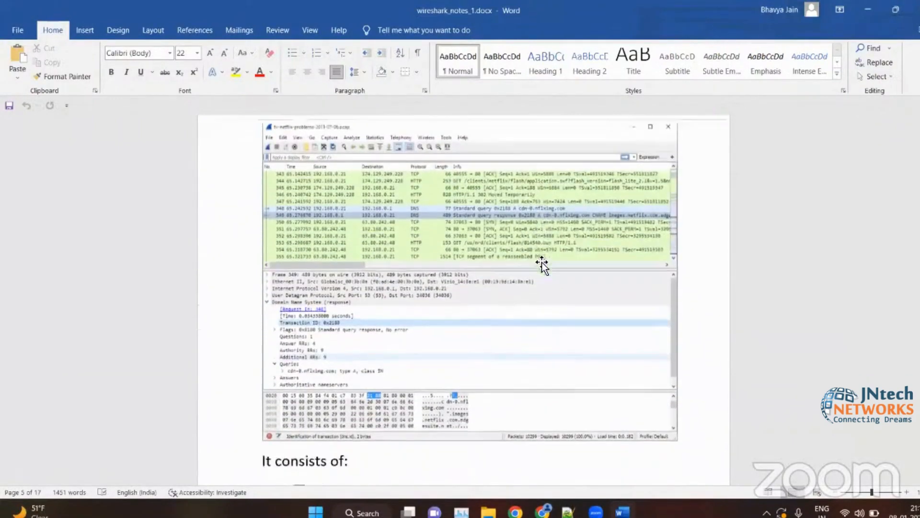
{"action": "scroll", "coordinate": [513, 269], "scroll_direction": "up", "scroll_amount": 2, "text": "ctrl"}
{"action": "scroll", "coordinate": [514, 271], "scroll_direction": "down", "scroll_amount": 5}
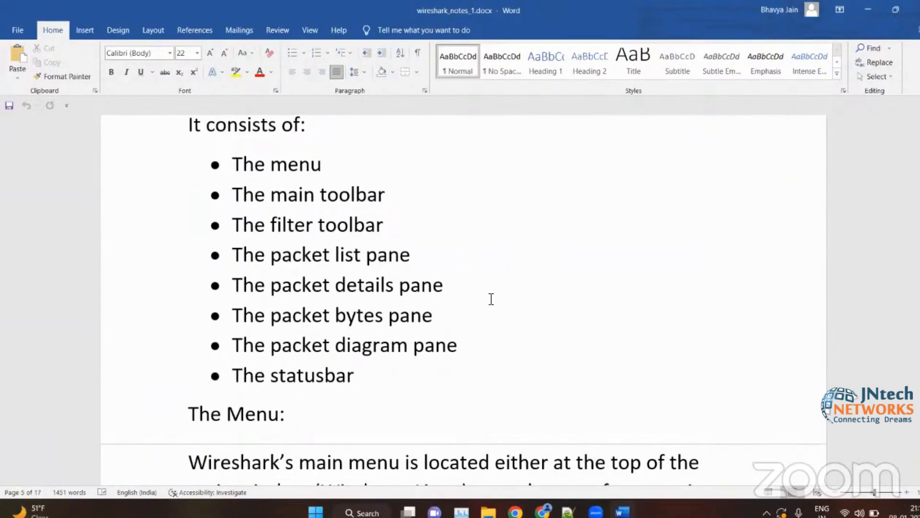
{"action": "scroll", "coordinate": [491, 299], "scroll_direction": "up", "scroll_amount": 5}
{"action": "scroll", "coordinate": [491, 299], "scroll_direction": "down", "scroll_amount": 15}
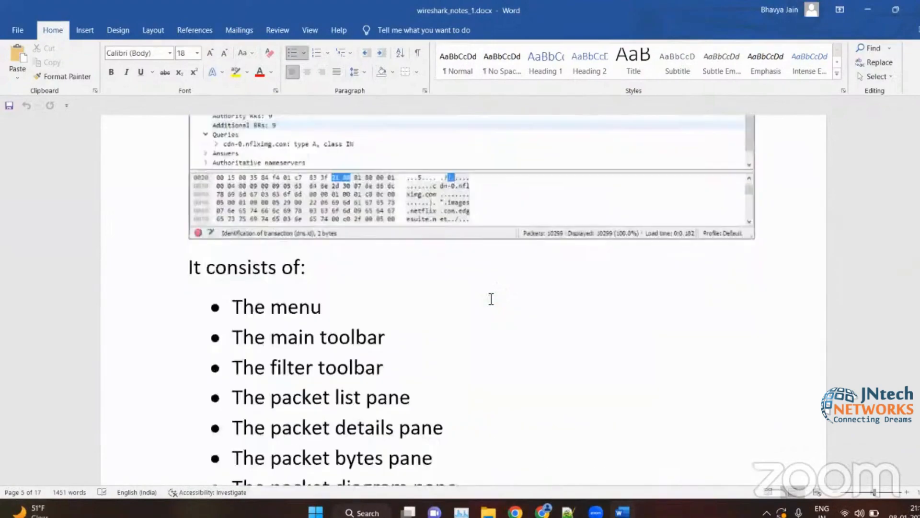
- Review the main window picture, the list of its elements and the section on the Wireshark main menu
{"action": "scroll", "coordinate": [327, 219], "scroll_direction": "up", "scroll_amount": 4}
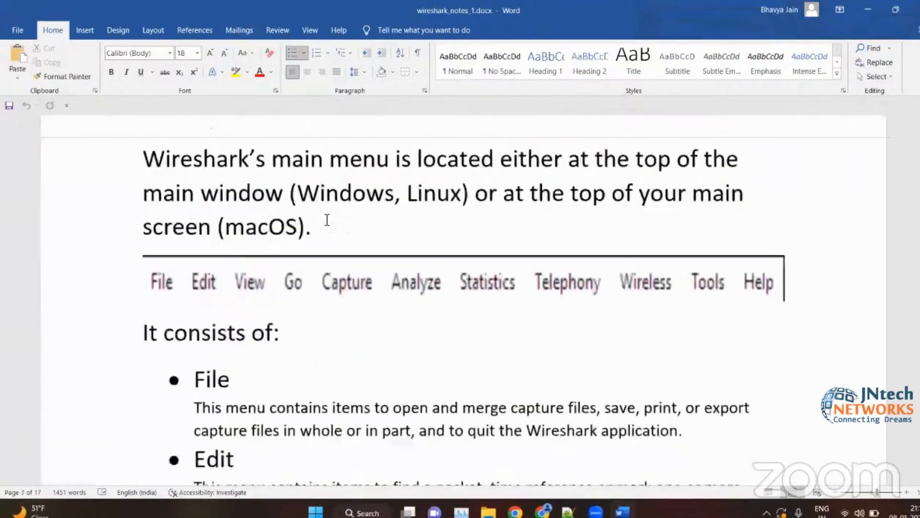
{"action": "scroll", "coordinate": [392, 259], "scroll_direction": "down", "scroll_amount": 2}
{"action": "scroll", "coordinate": [392, 260], "scroll_direction": "down", "scroll_amount": 3}
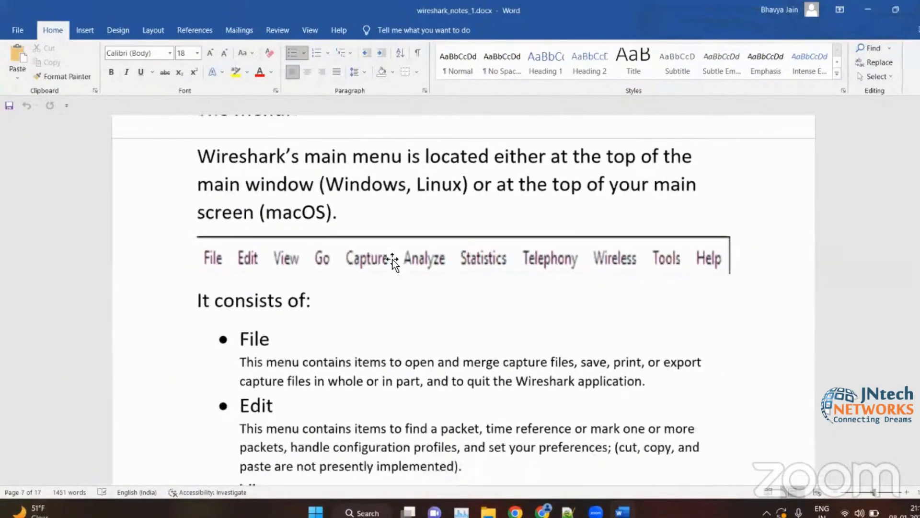
{"action": "scroll", "coordinate": [392, 256], "scroll_direction": "up", "scroll_amount": 4}
{"action": "scroll", "coordinate": [446, 153], "scroll_direction": "up", "scroll_amount": 2}
{"action": "scroll", "coordinate": [523, 254], "scroll_direction": "up", "scroll_amount": 10}
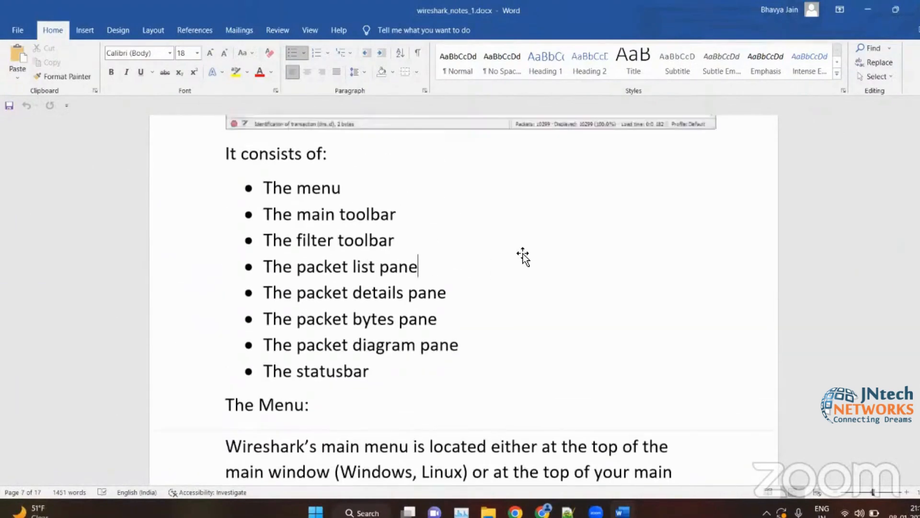
{"action": "scroll", "coordinate": [523, 253], "scroll_direction": "down", "scroll_amount": 4}
{"action": "scroll", "coordinate": [444, 240], "scroll_direction": "up", "scroll_amount": 3}
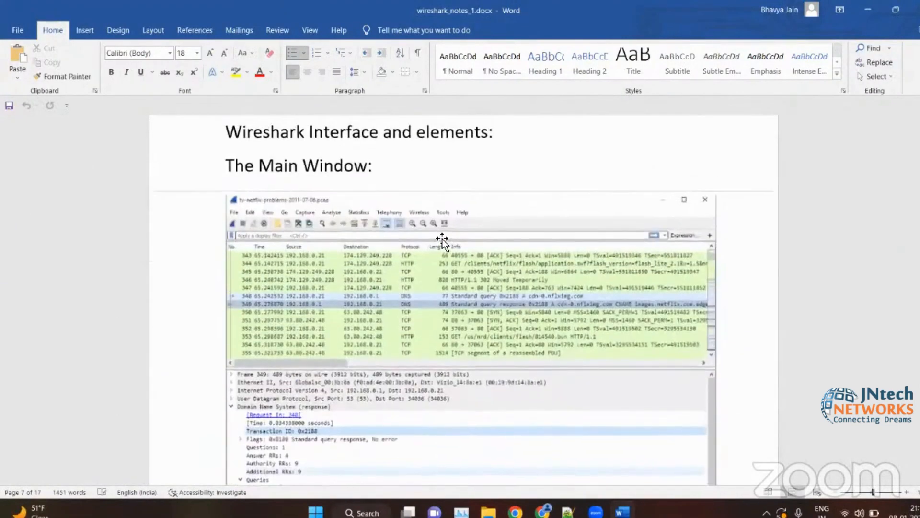
{"action": "scroll", "coordinate": [438, 240], "scroll_direction": "down", "scroll_amount": 4}
{"action": "scroll", "coordinate": [375, 318], "scroll_direction": "down", "scroll_amount": 10}
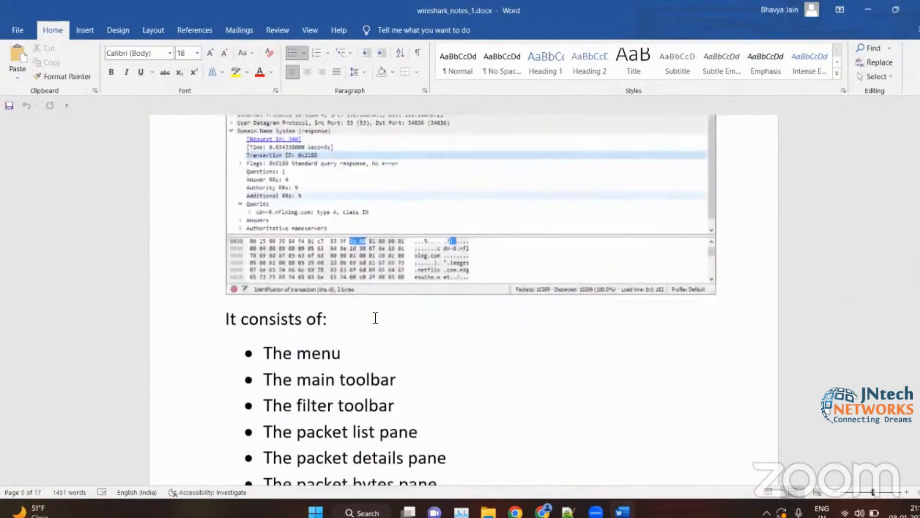
- Look through the main toolbar icon table up to the Filter toolbar section of the notes
{"action": "scroll", "coordinate": [354, 273], "scroll_direction": "down", "scroll_amount": 20}
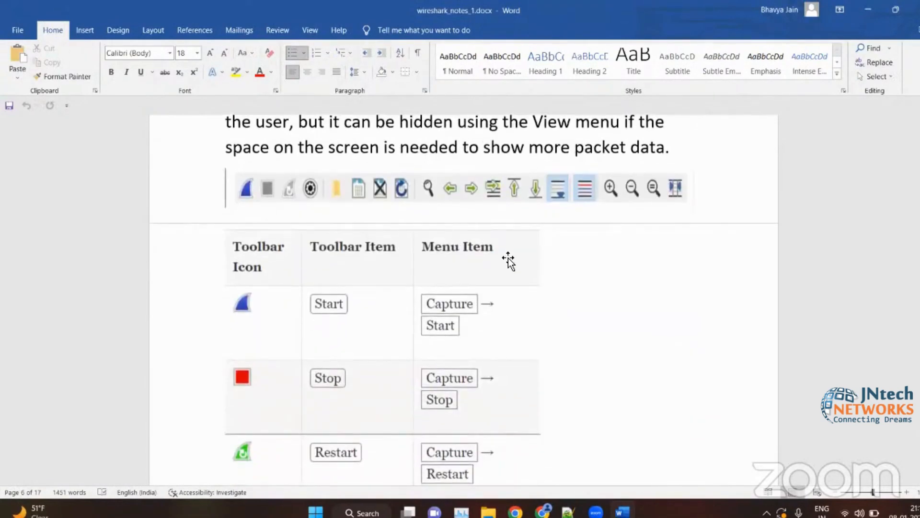
{"action": "scroll", "coordinate": [508, 261], "scroll_direction": "down", "scroll_amount": 15}
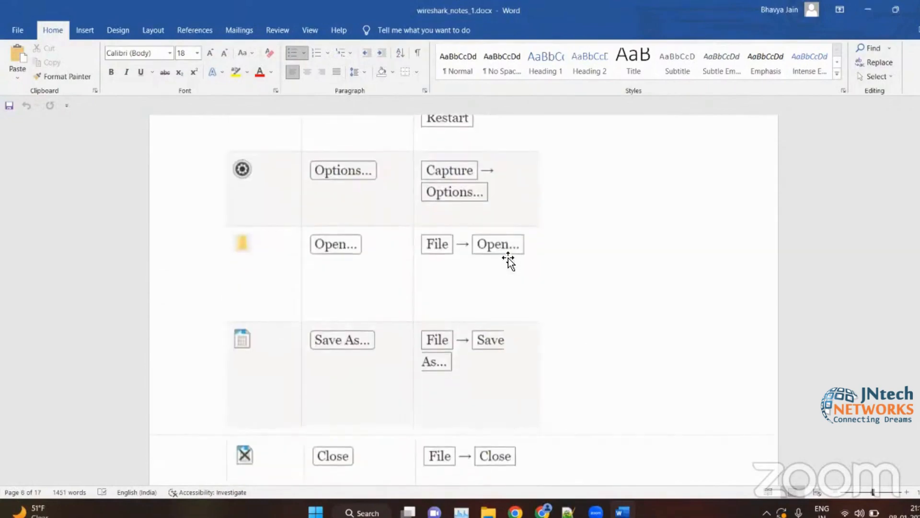
{"action": "scroll", "coordinate": [508, 261], "scroll_direction": "down", "scroll_amount": 5}
{"action": "scroll", "coordinate": [581, 315], "scroll_direction": "up", "scroll_amount": 7}
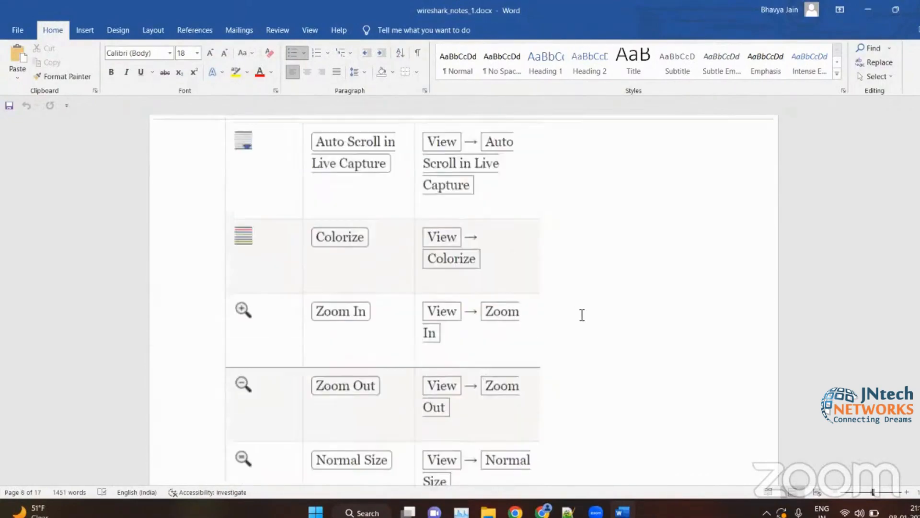
{"action": "scroll", "coordinate": [653, 211], "scroll_direction": "up", "scroll_amount": 5}
{"action": "scroll", "coordinate": [654, 211], "scroll_direction": "down", "scroll_amount": 15}
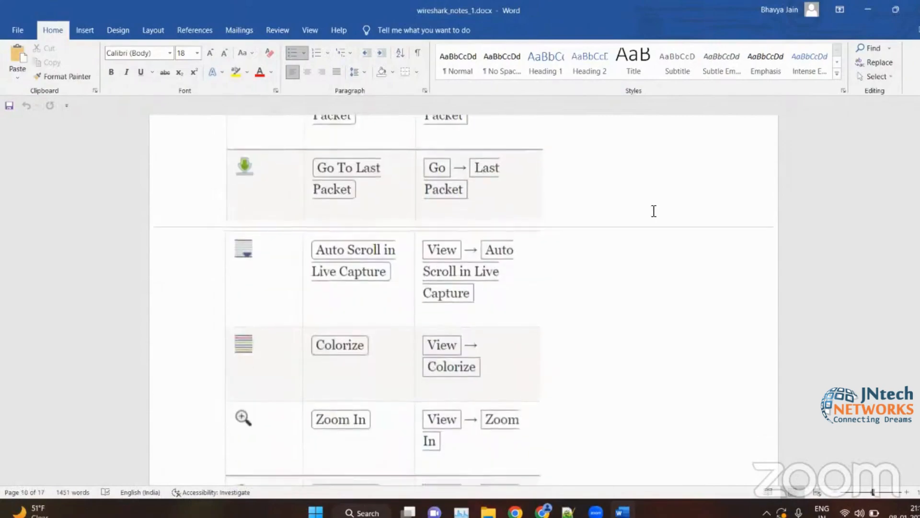
{"action": "scroll", "coordinate": [654, 211], "scroll_direction": "up", "scroll_amount": 5}
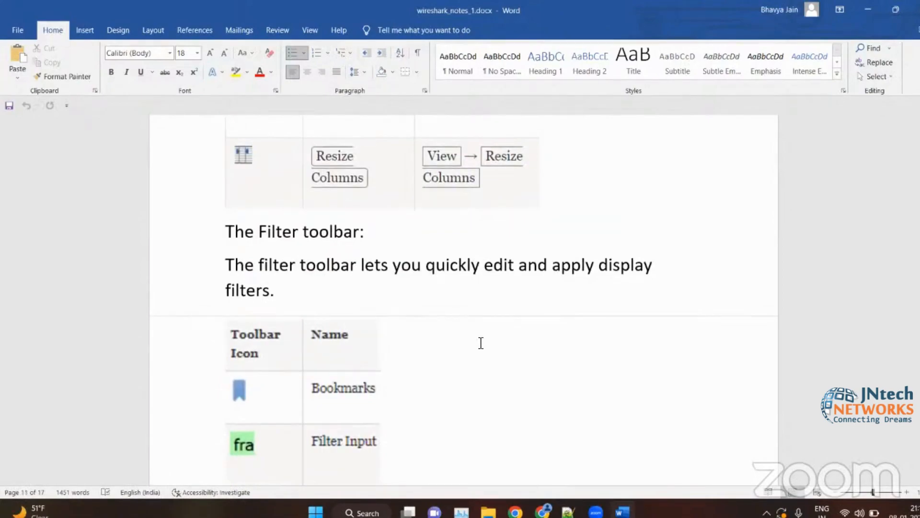
- Examine the notes on the packet list, packet details and packet bytes panes with their example pictures
{"action": "scroll", "coordinate": [481, 342], "scroll_direction": "down", "scroll_amount": 12}
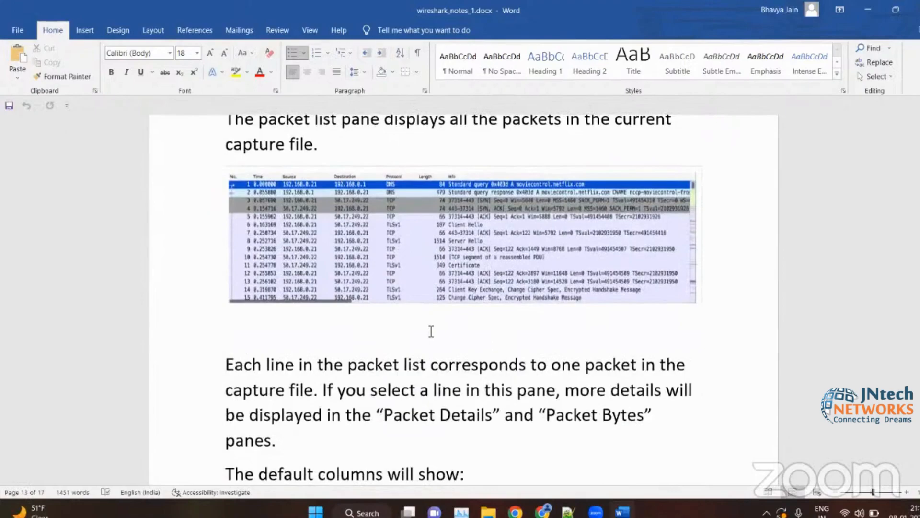
{"action": "scroll", "coordinate": [431, 330], "scroll_direction": "up", "scroll_amount": 2}
{"action": "scroll", "coordinate": [431, 329], "scroll_direction": "up", "scroll_amount": 3, "text": "ctrl"}
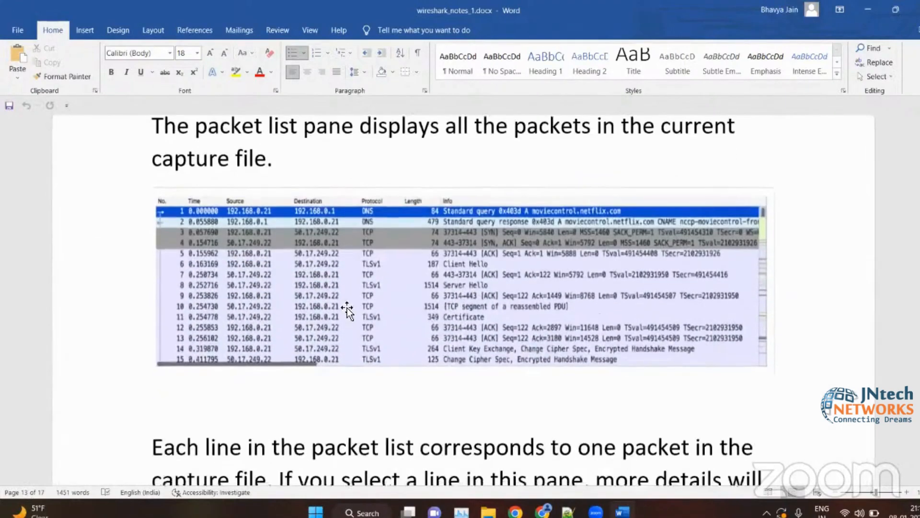
{"action": "scroll", "coordinate": [347, 311], "scroll_direction": "down", "scroll_amount": 15}
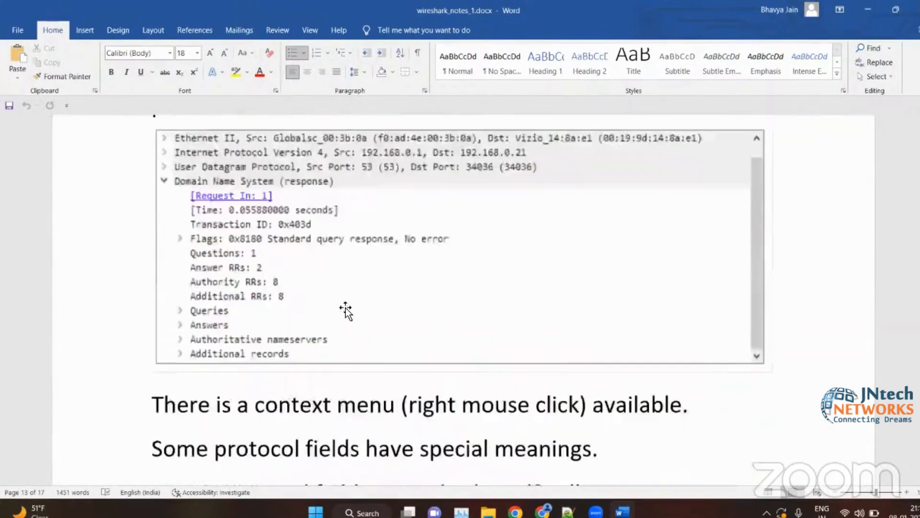
{"action": "scroll", "coordinate": [346, 310], "scroll_direction": "up", "scroll_amount": 2}
{"action": "scroll", "coordinate": [345, 311], "scroll_direction": "down", "scroll_amount": 15}
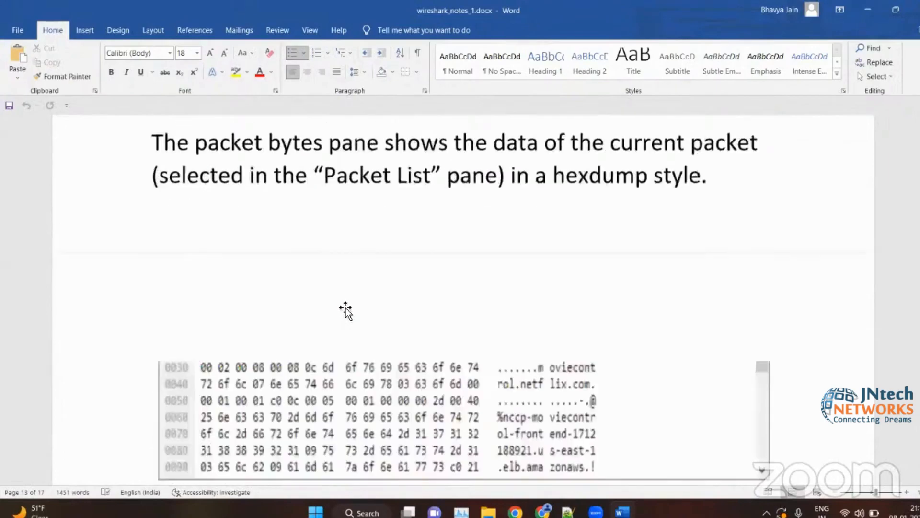
{"action": "scroll", "coordinate": [346, 311], "scroll_direction": "down", "scroll_amount": 3}
{"action": "scroll", "coordinate": [346, 308], "scroll_direction": "down", "scroll_amount": 20}
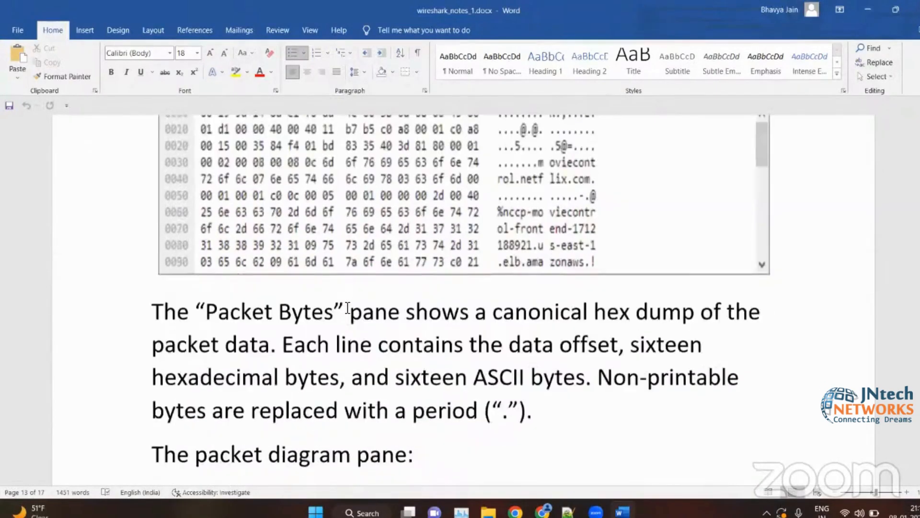
- Examine the statusbar examples in the notes, and go back over the packet diagram and protocol field sections
{"action": "scroll", "coordinate": [445, 293], "scroll_direction": "down", "scroll_amount": 10}
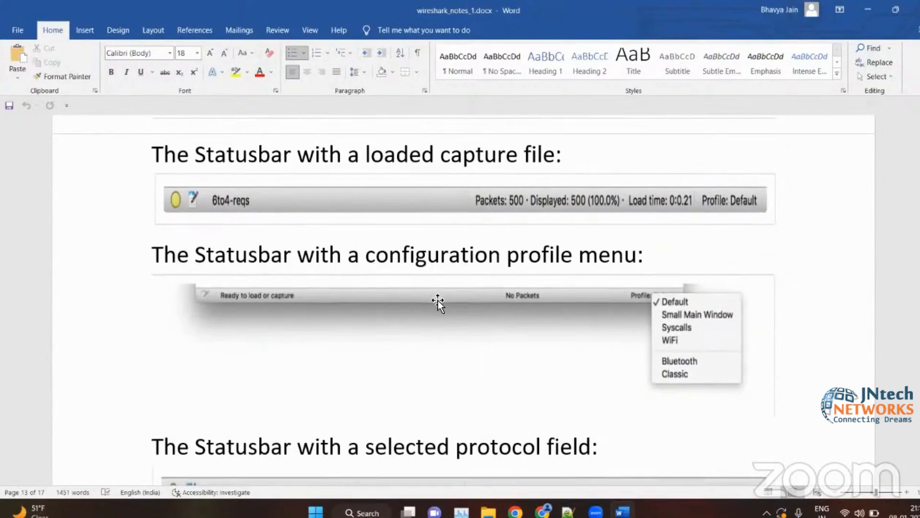
{"action": "scroll", "coordinate": [437, 302], "scroll_direction": "up", "scroll_amount": 2}
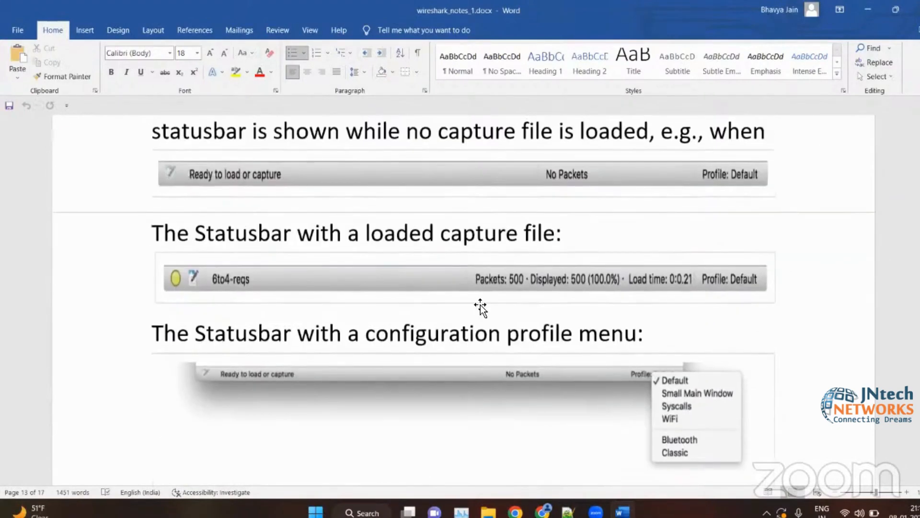
{"action": "scroll", "coordinate": [590, 314], "scroll_direction": "up", "scroll_amount": 2}
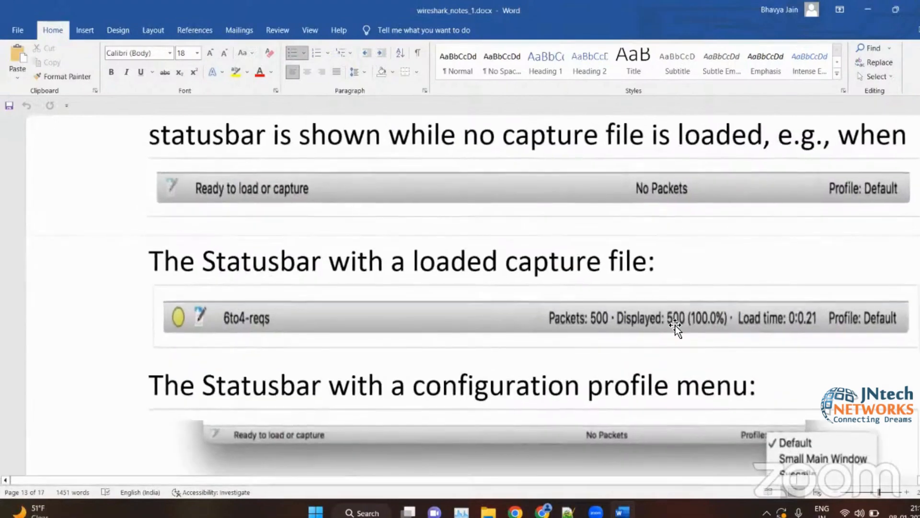
{"action": "scroll", "coordinate": [766, 297], "scroll_direction": "right", "scroll_amount": 3}
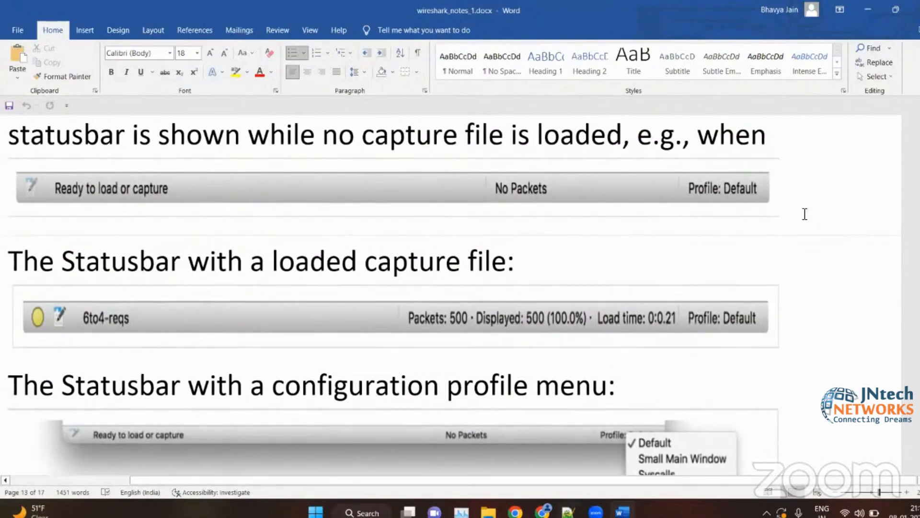
{"action": "scroll", "coordinate": [564, 277], "scroll_direction": "left", "scroll_amount": 3}
{"action": "scroll", "coordinate": [564, 277], "scroll_direction": "down", "scroll_amount": 6}
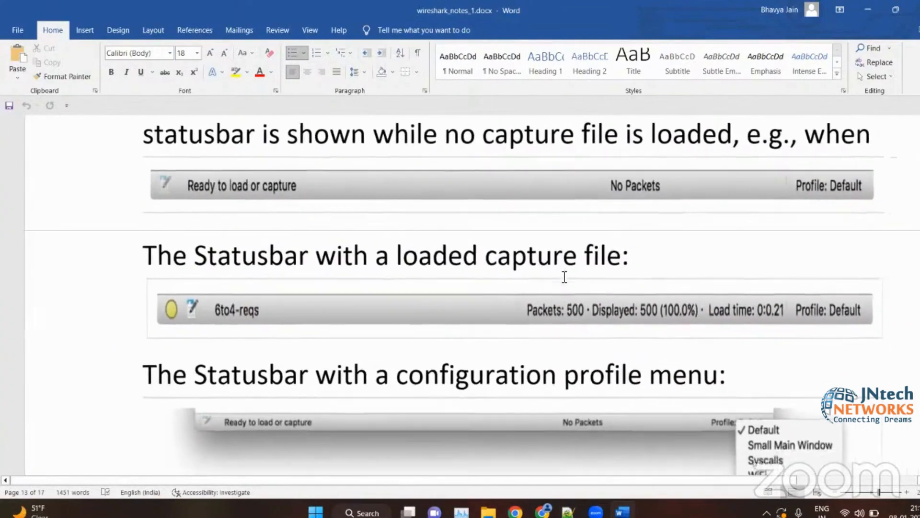
{"action": "scroll", "coordinate": [565, 277], "scroll_direction": "up", "scroll_amount": 3}
{"action": "scroll", "coordinate": [564, 277], "scroll_direction": "down", "scroll_amount": 10}
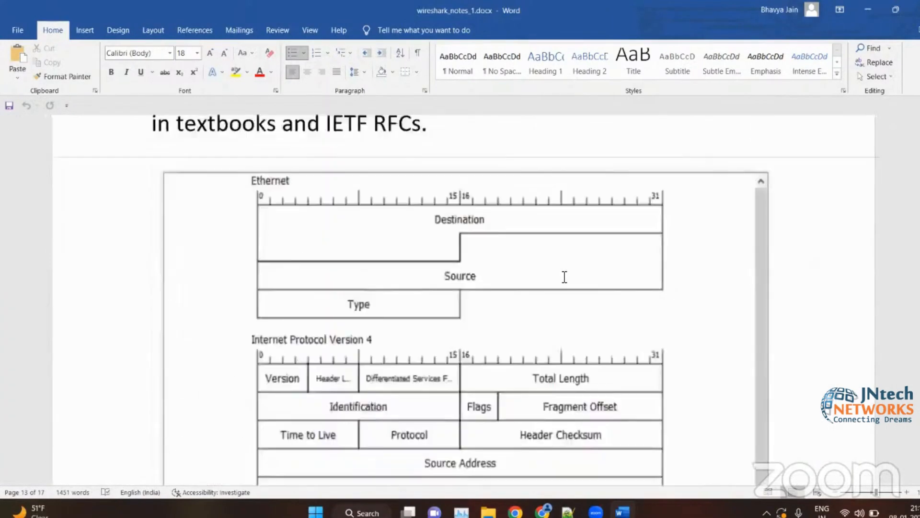
{"action": "scroll", "coordinate": [565, 277], "scroll_direction": "up", "scroll_amount": 1}
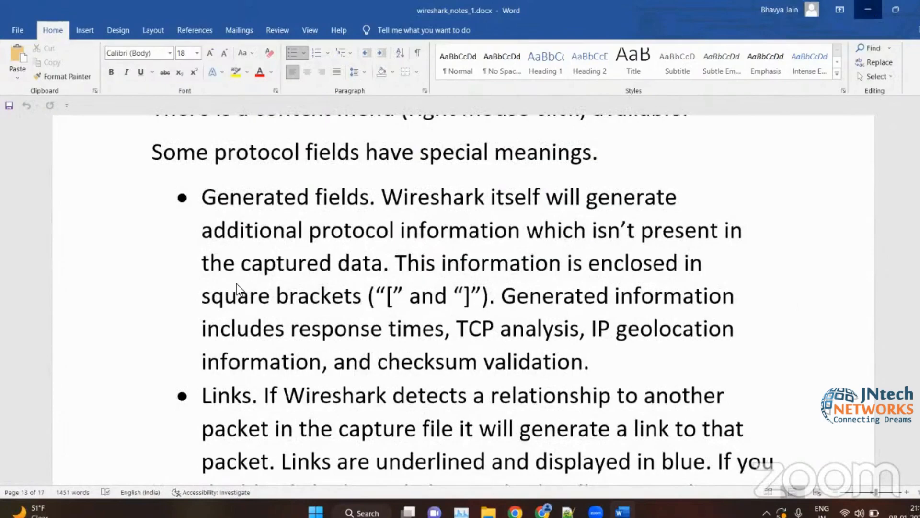
- Switch to Wireshark from the desktop and start a live capture on the Wi-Fi adapter
{"action": "key", "text": "super+d"}
{"action": "double_click", "coordinate": [118, 83]}
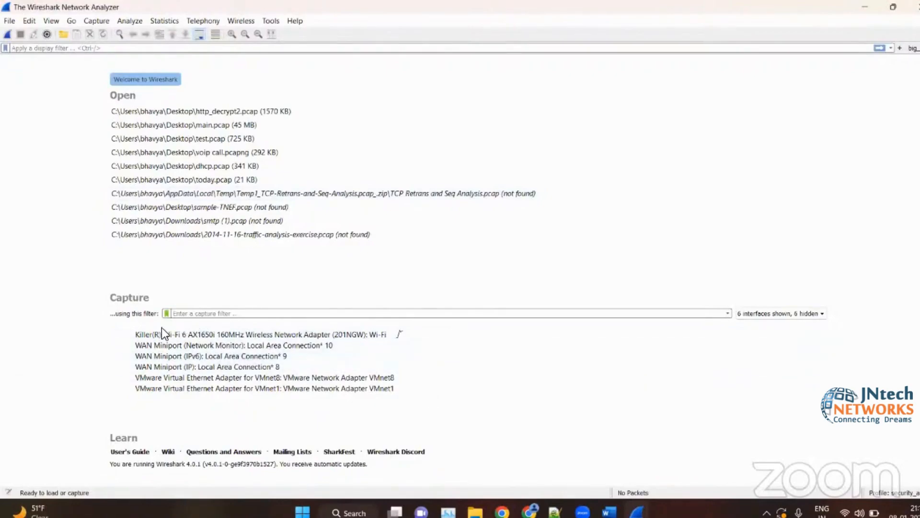
{"action": "double_click", "coordinate": [355, 334]}
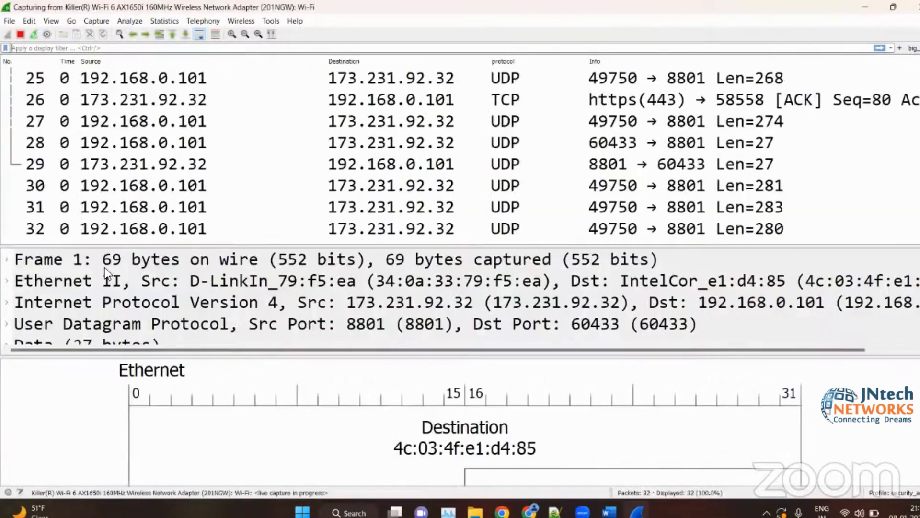
- Select a captured UDP packet and enlarge the packet details pane, shrinking the packet list to about two rows
{"action": "left_click", "coordinate": [133, 146]}
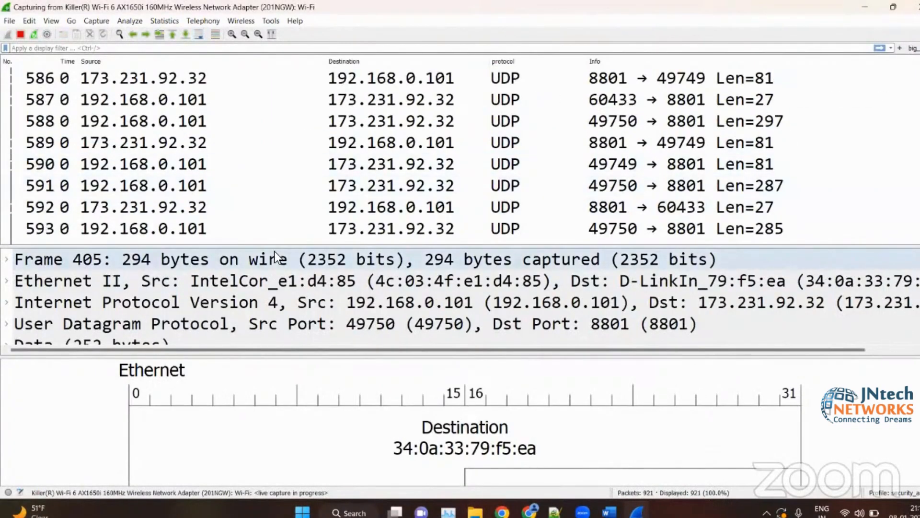
{"action": "left_click_drag", "start_coordinate": [282, 249], "coordinate": [269, 122]}
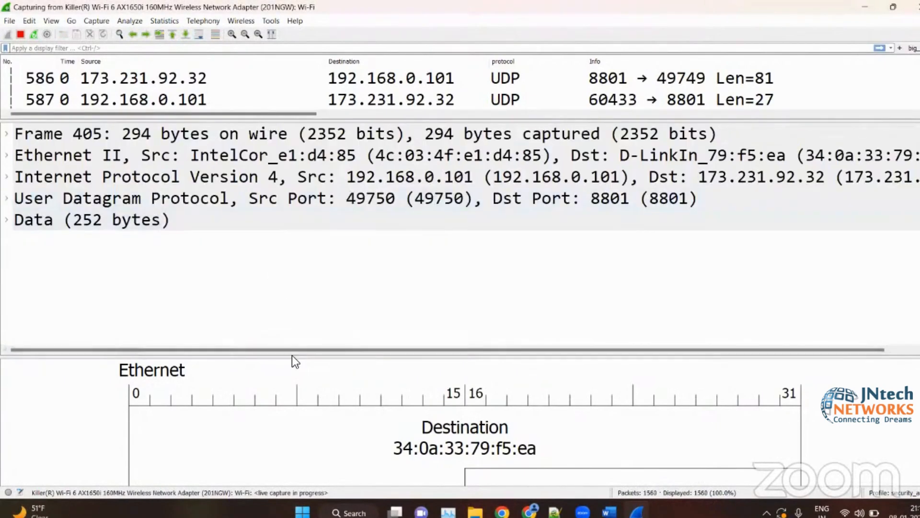
- Set Pane 3 of the window layout to Packet Bytes in the preferences and apply the change
{"action": "left_click", "coordinate": [52, 22]}
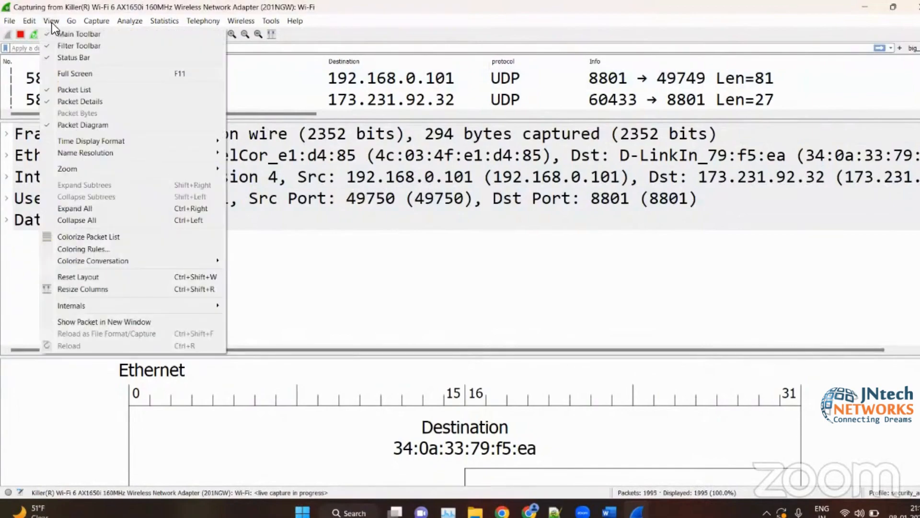
{"action": "left_click", "coordinate": [25, 24]}
{"action": "left_click", "coordinate": [25, 24]}
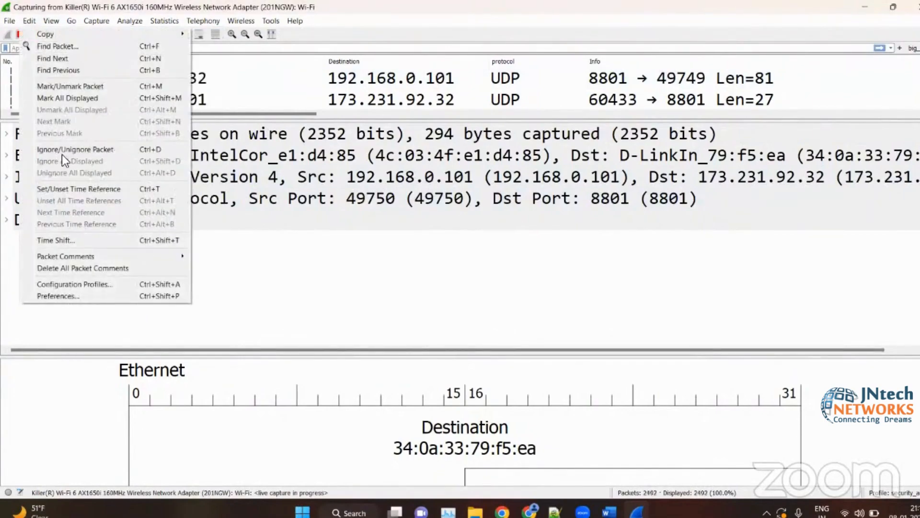
{"action": "left_click", "coordinate": [79, 291]}
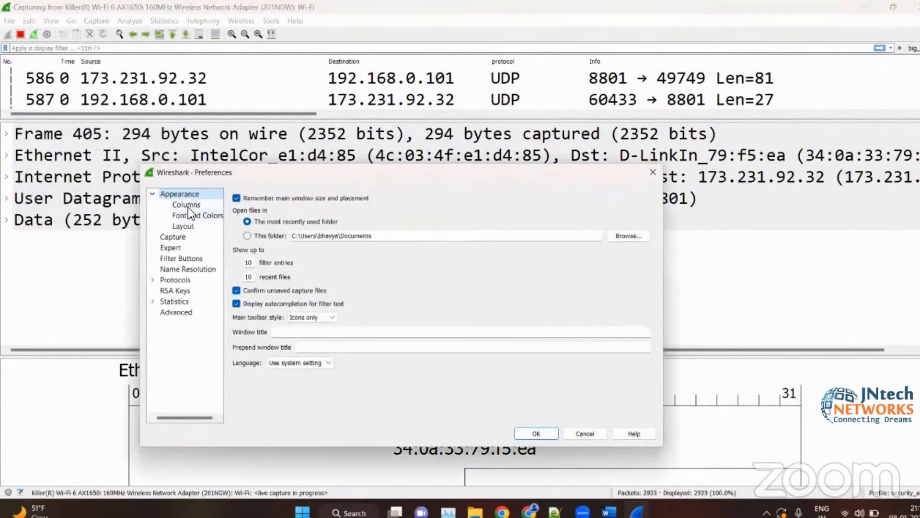
{"action": "left_click", "coordinate": [188, 207]}
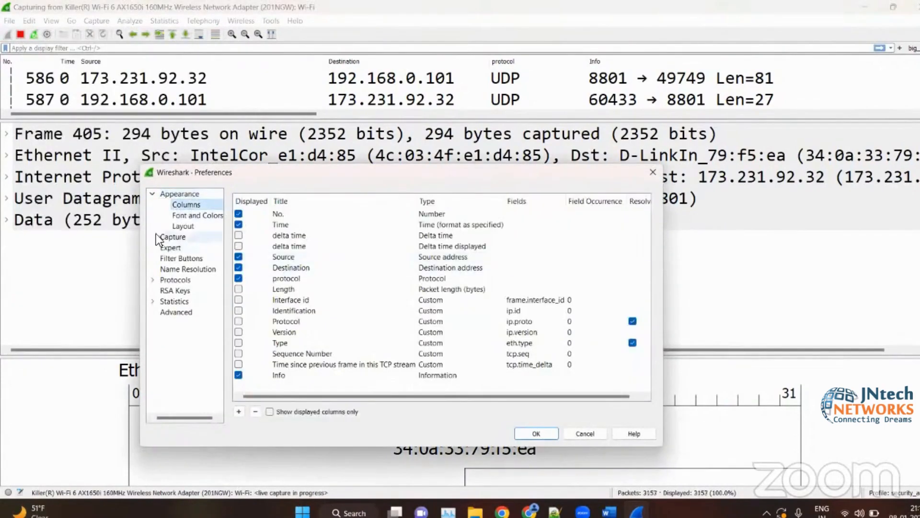
{"action": "left_click", "coordinate": [187, 227]}
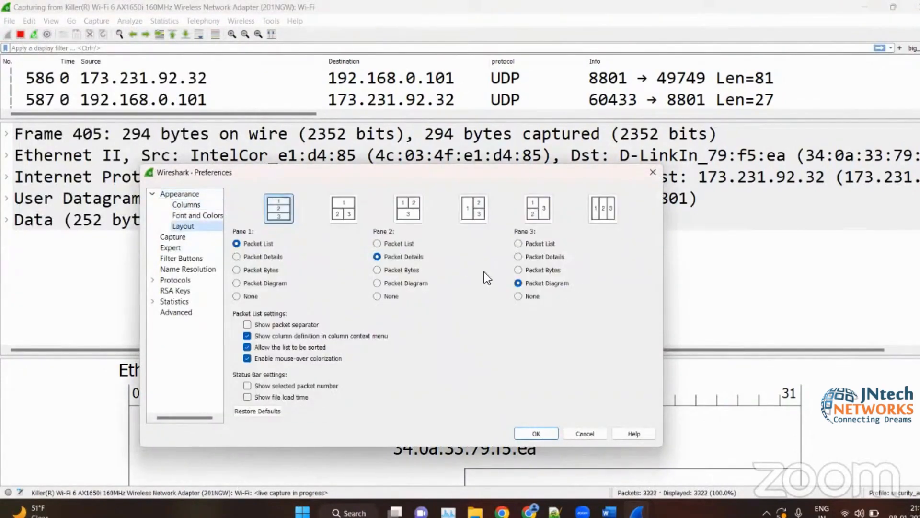
{"action": "left_click", "coordinate": [517, 269]}
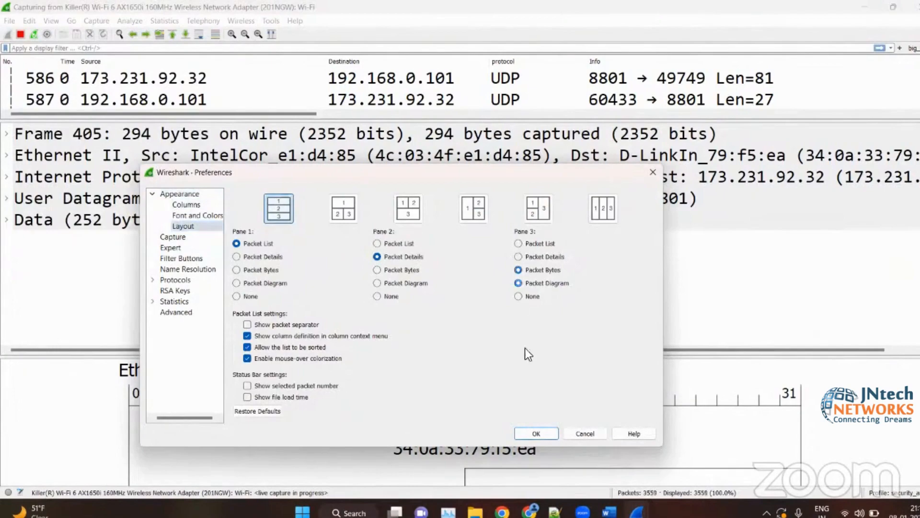
{"action": "left_click", "coordinate": [537, 433]}
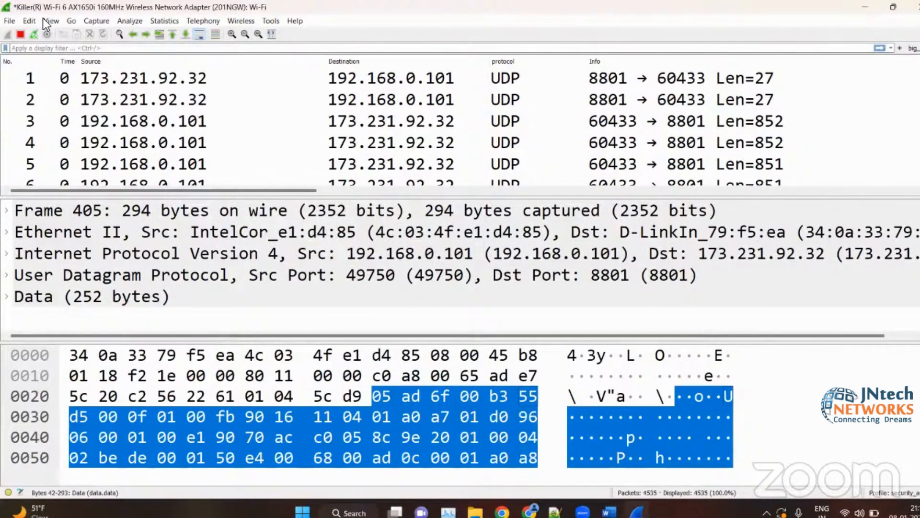
- Set Pane 3 of the window layout to Packet Diagram in the preferences, apply it, and enlarge the diagram pane
{"action": "left_click", "coordinate": [29, 20]}
{"action": "left_click", "coordinate": [53, 296]}
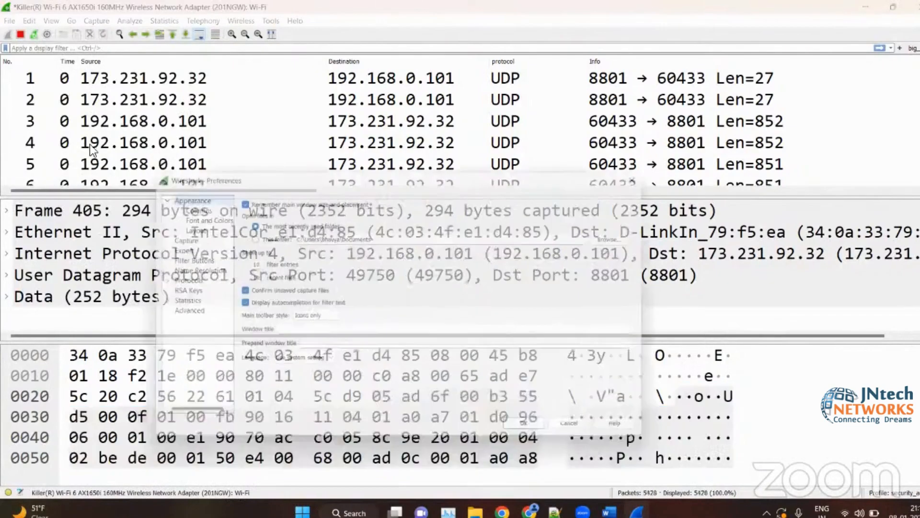
{"action": "left_click", "coordinate": [182, 226]}
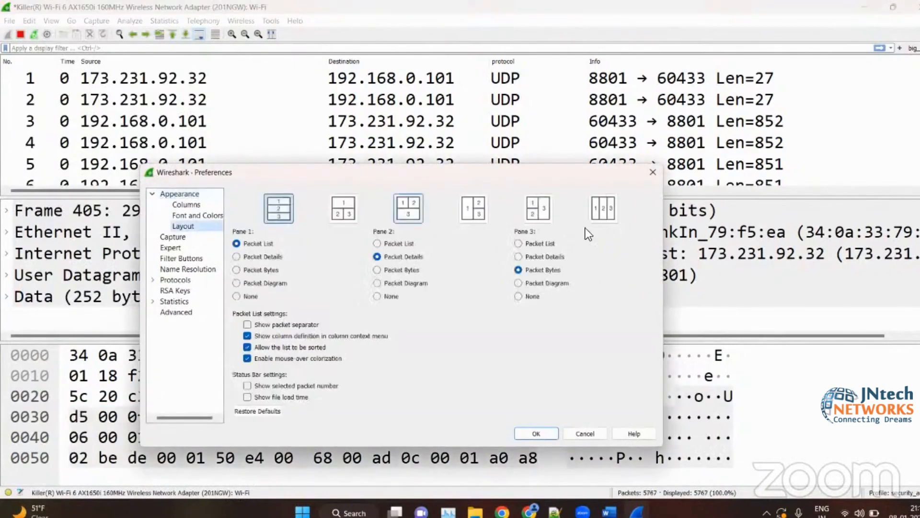
{"action": "left_click", "coordinate": [518, 283]}
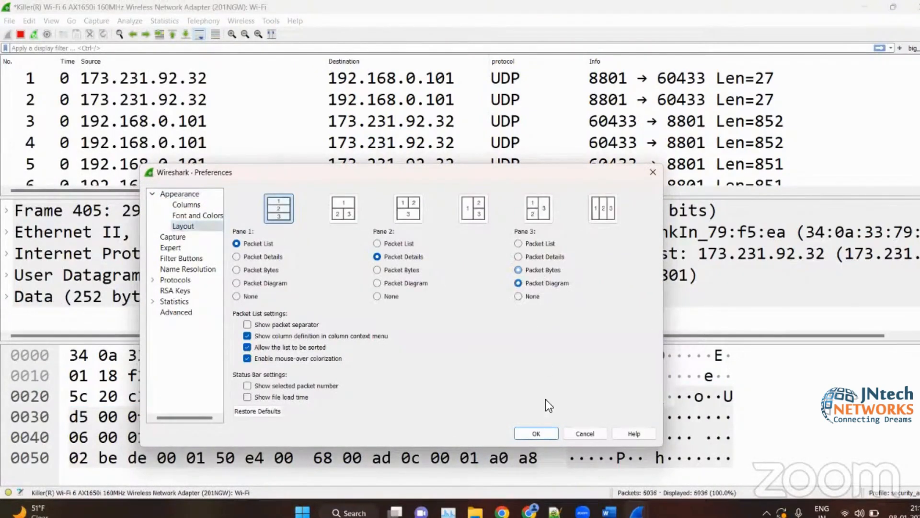
{"action": "left_click", "coordinate": [536, 431]}
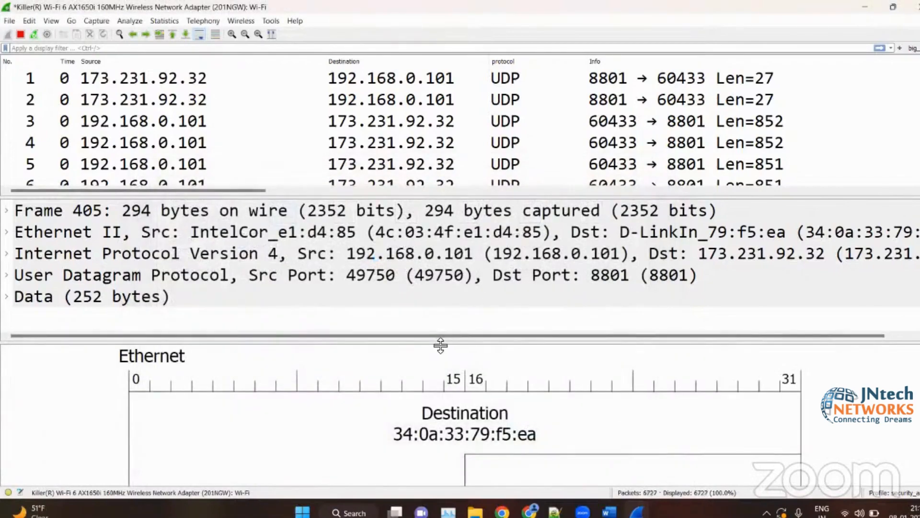
{"action": "left_click_drag", "start_coordinate": [439, 345], "coordinate": [425, 249]}
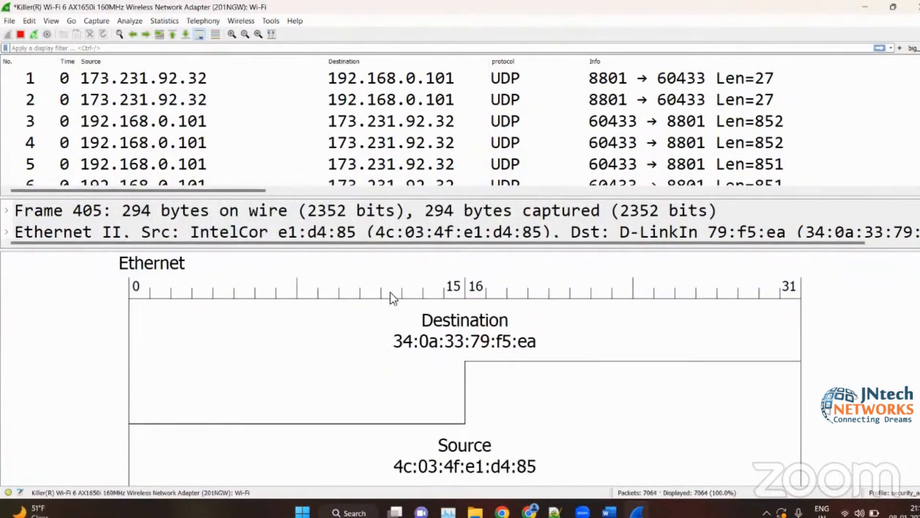
- Enlarge the packet list to about 13 rows by shrinking the panes below it, and step through packets 1 to 4
{"action": "left_click_drag", "start_coordinate": [374, 251], "coordinate": [367, 437]}
{"action": "left_click_drag", "start_coordinate": [386, 197], "coordinate": [366, 357]}
{"action": "left_click", "coordinate": [14, 72]}
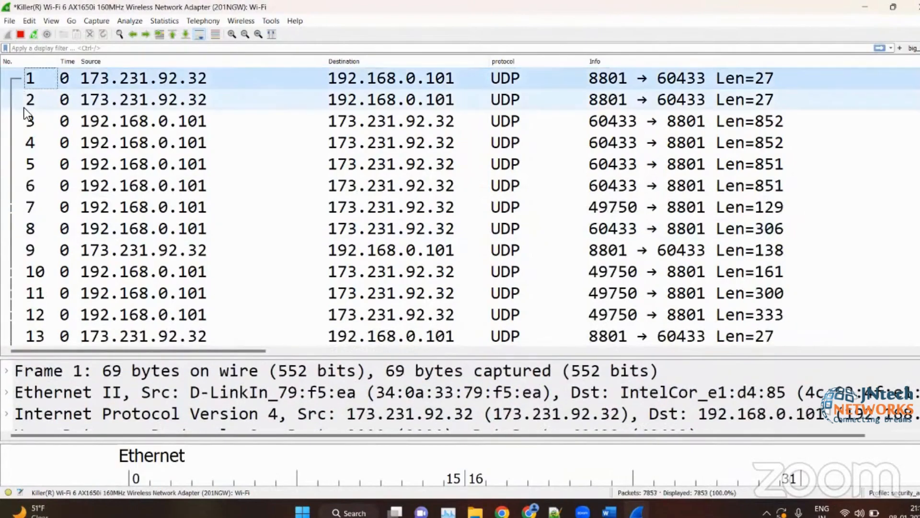
{"action": "left_click", "coordinate": [24, 106]}
{"action": "left_click", "coordinate": [26, 126]}
{"action": "left_click", "coordinate": [28, 135]}
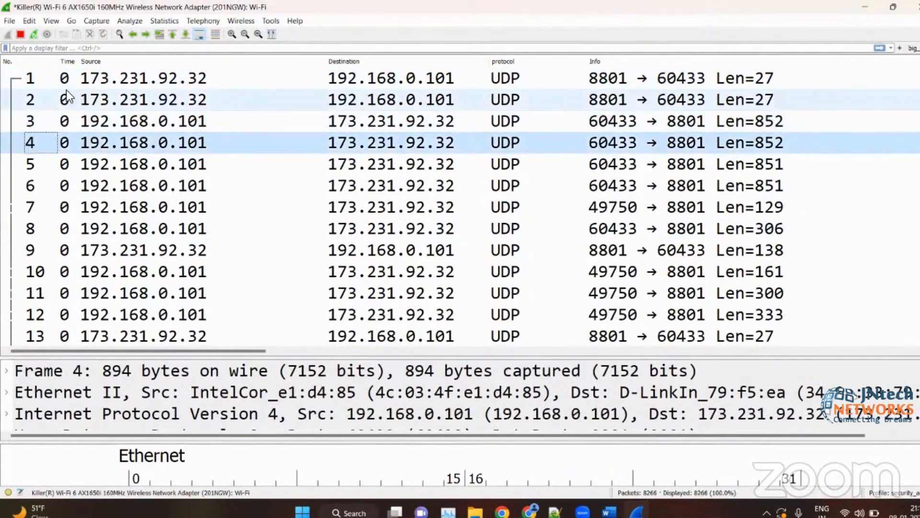
- Go through packet 2's source, destination, protocol and info columns, and look over the packets further down the list
{"action": "left_click", "coordinate": [133, 102]}
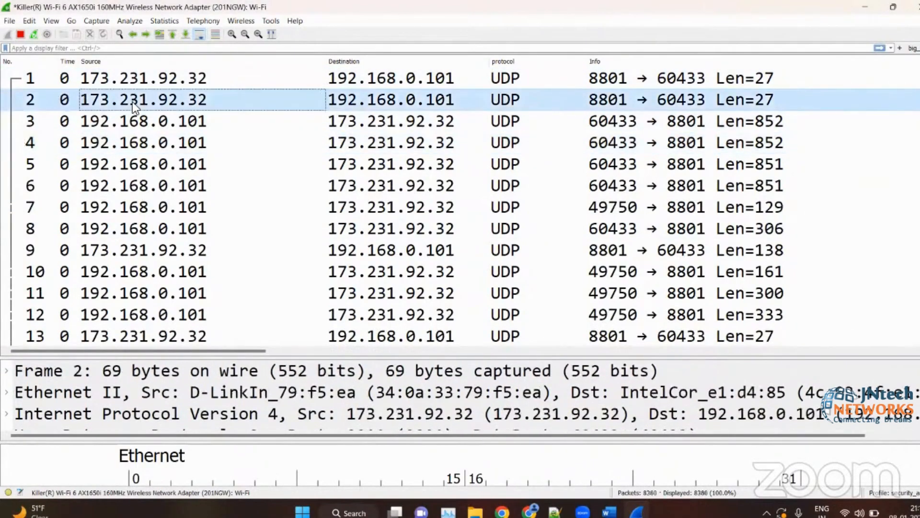
{"action": "left_click", "coordinate": [379, 103]}
{"action": "left_click", "coordinate": [556, 98]}
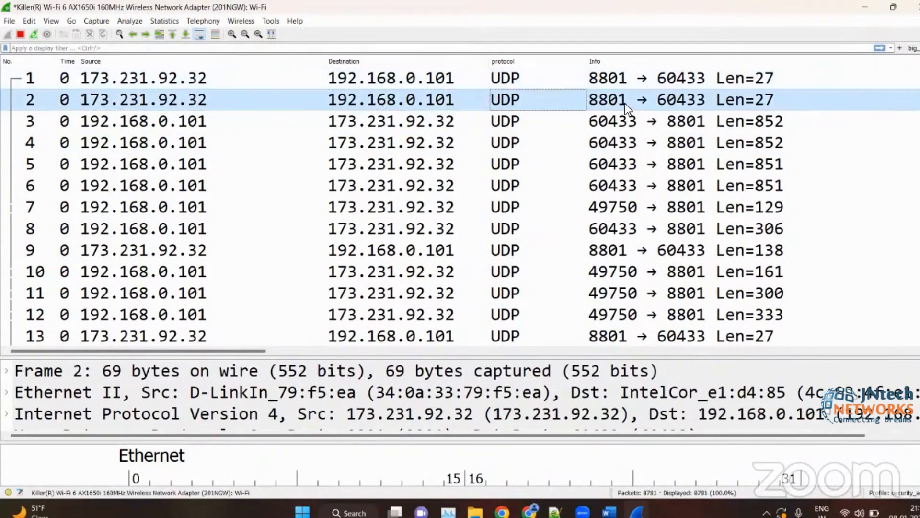
{"action": "left_click", "coordinate": [625, 102]}
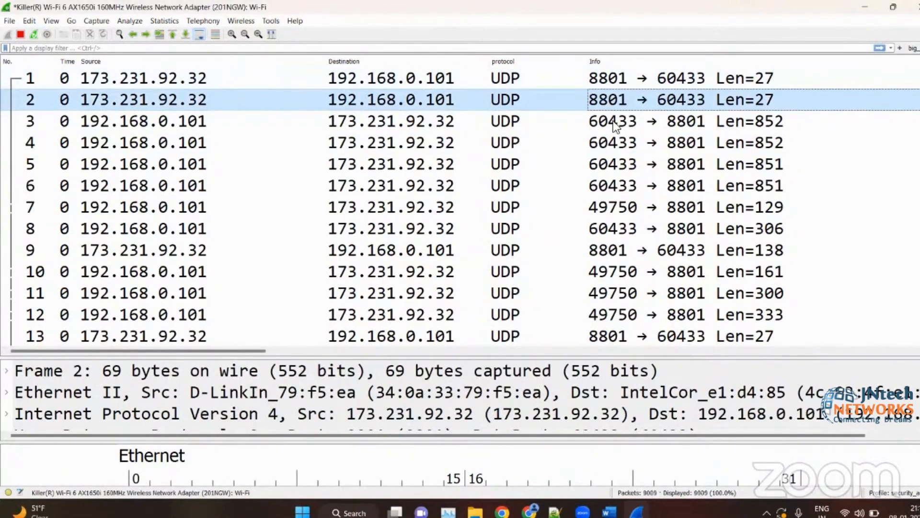
{"action": "left_click", "coordinate": [503, 177]}
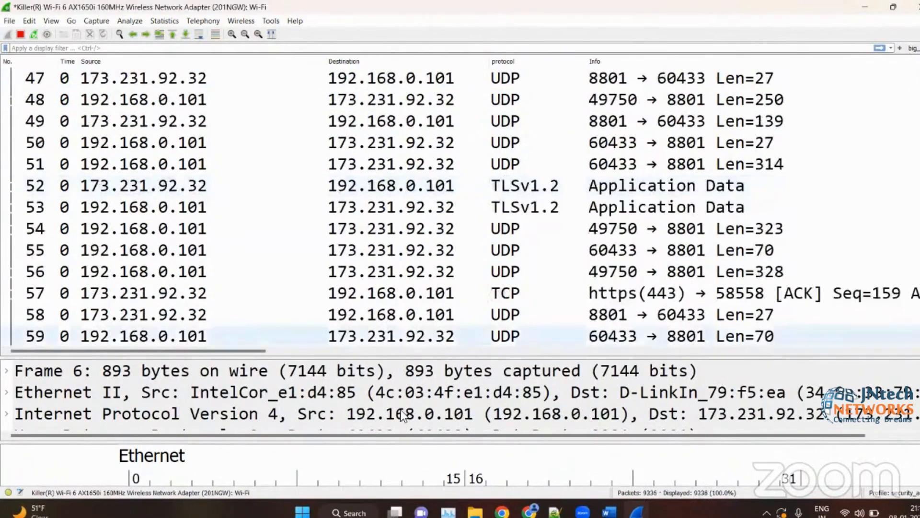
- Open packet 3 in its own window, inspect its Internet Protocol header and the matching bytes, and close the window
{"action": "double_click", "coordinate": [372, 123]}
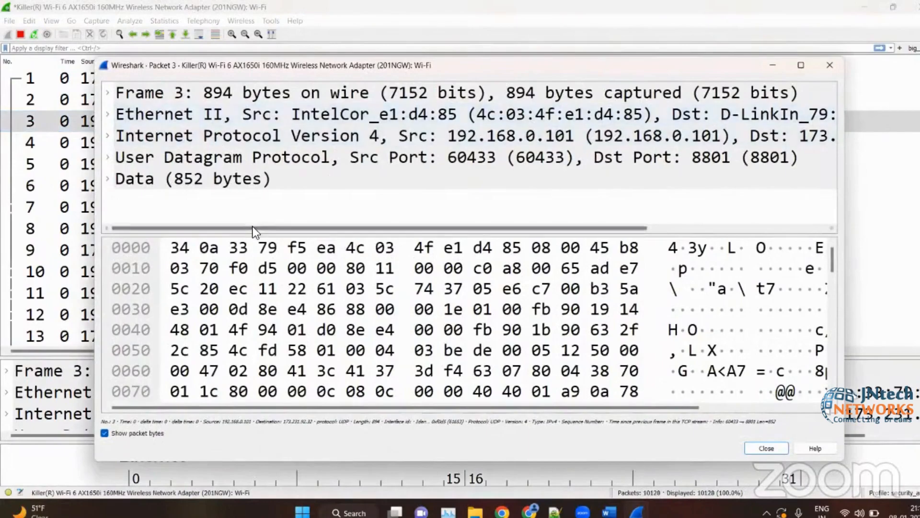
{"action": "left_click", "coordinate": [257, 143]}
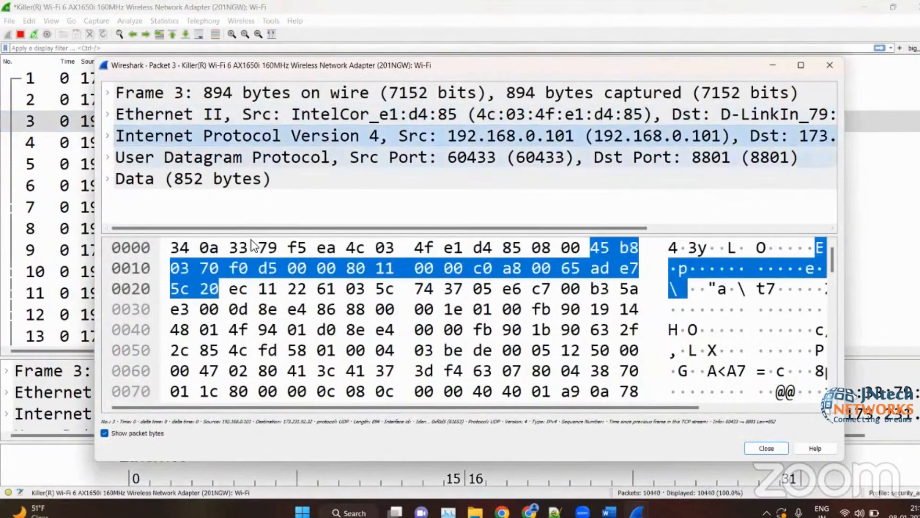
{"action": "left_click", "coordinate": [251, 265]}
{"action": "left_click", "coordinate": [549, 219]}
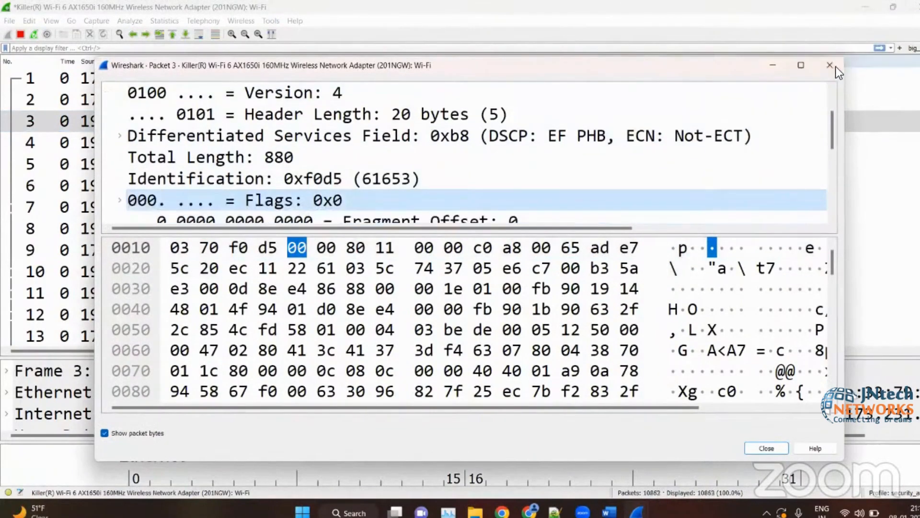
{"action": "key", "text": "Escape"}
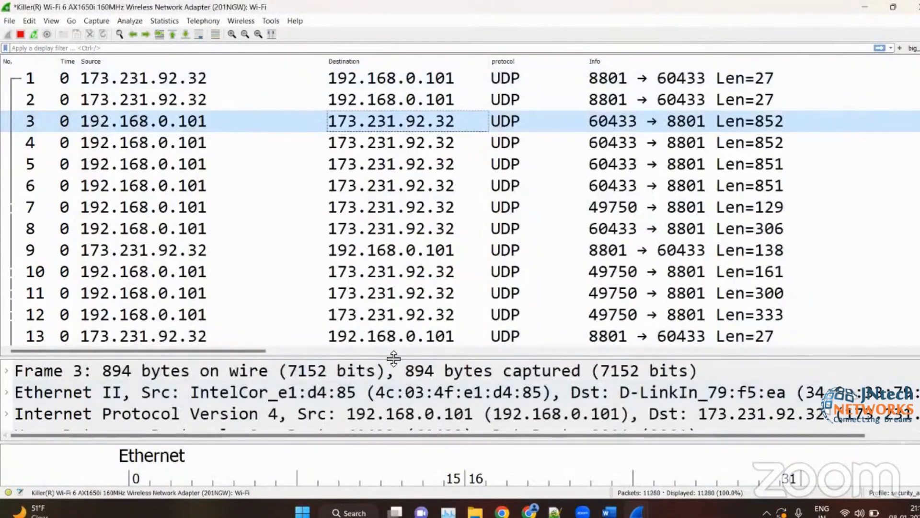
- Shrink the packet list to about four rows, enlarge the packet diagram pane, and view the diagram for packet 2
{"action": "left_click_drag", "start_coordinate": [394, 358], "coordinate": [352, 165]}
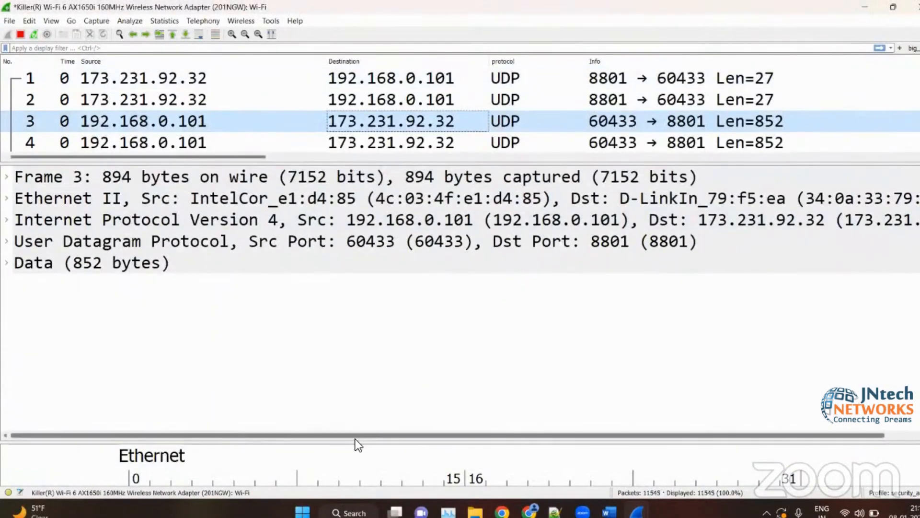
{"action": "left_click_drag", "start_coordinate": [357, 441], "coordinate": [336, 214]}
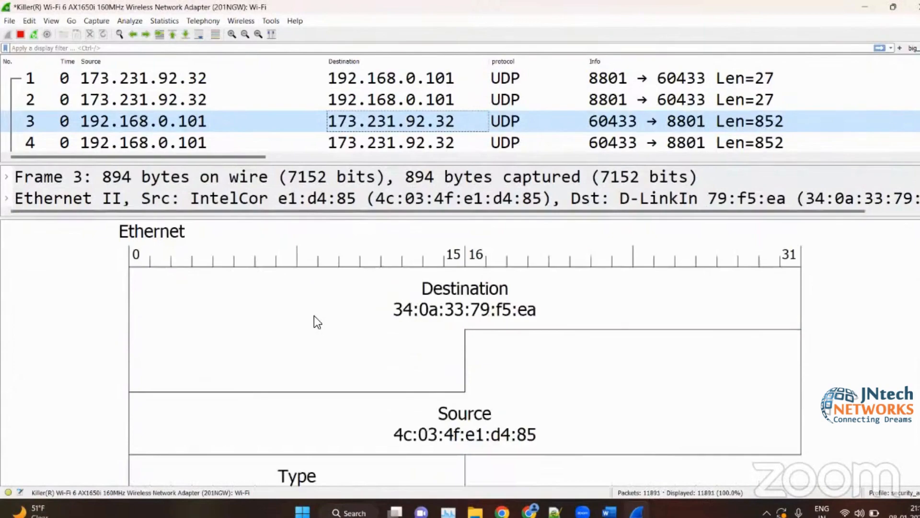
{"action": "scroll", "coordinate": [314, 315], "scroll_direction": "down", "scroll_amount": 10}
{"action": "scroll", "coordinate": [314, 316], "scroll_direction": "up", "scroll_amount": 2}
{"action": "scroll", "coordinate": [314, 317], "scroll_direction": "up", "scroll_amount": 6}
{"action": "scroll", "coordinate": [315, 315], "scroll_direction": "down", "scroll_amount": 4}
{"action": "scroll", "coordinate": [314, 315], "scroll_direction": "up", "scroll_amount": 4}
{"action": "left_click", "coordinate": [320, 99]}
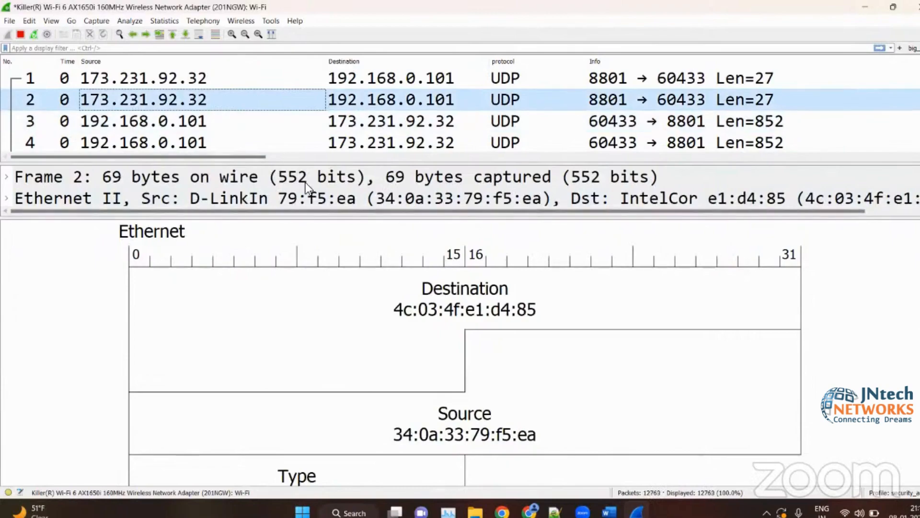
- Hide the packet diagram and packet details panes so only the packet list is displayed
{"action": "left_click", "coordinate": [61, 16]}
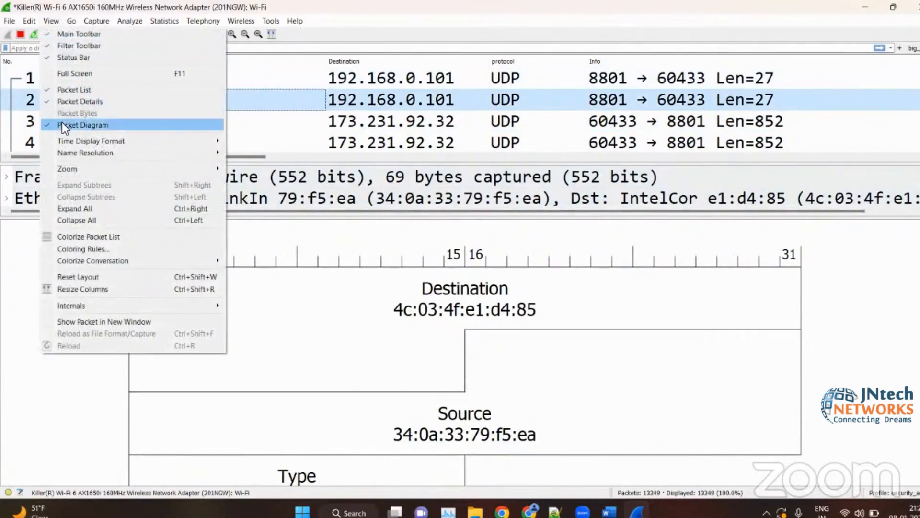
{"action": "left_click", "coordinate": [63, 123]}
{"action": "left_click", "coordinate": [54, 19]}
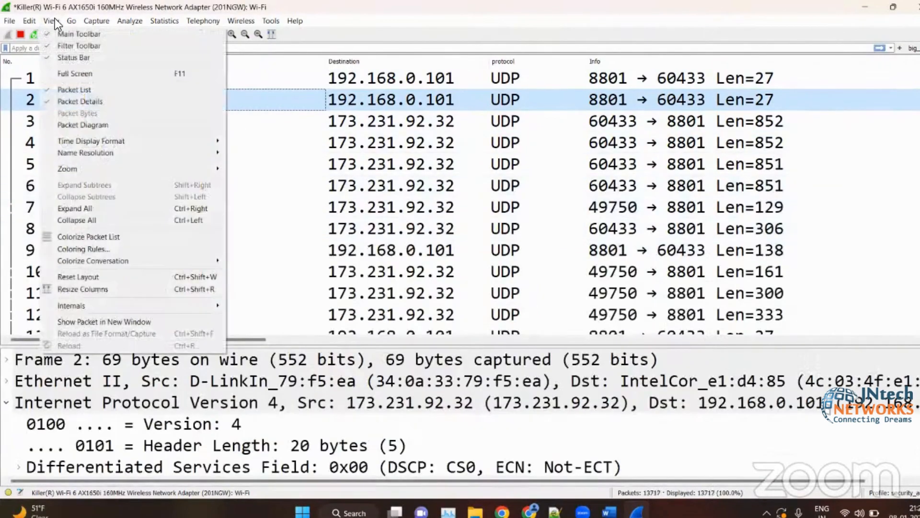
{"action": "left_click", "coordinate": [66, 105]}
{"action": "scroll", "coordinate": [381, 225], "scroll_direction": "down", "scroll_amount": 20}
{"action": "scroll", "coordinate": [381, 225], "scroll_direction": "up", "scroll_amount": 20}
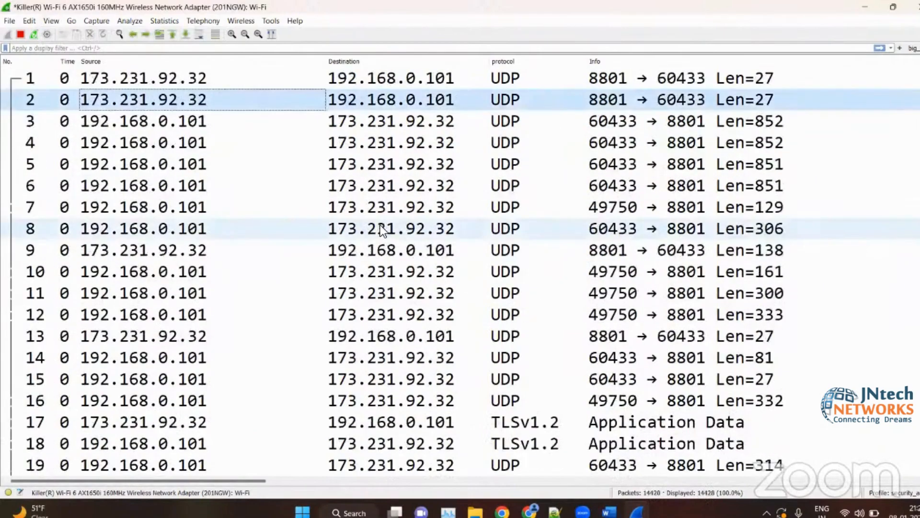
- Show the packet details and packet diagram panes again and resize them so the diagram takes about half the window
{"action": "left_click", "coordinate": [54, 21]}
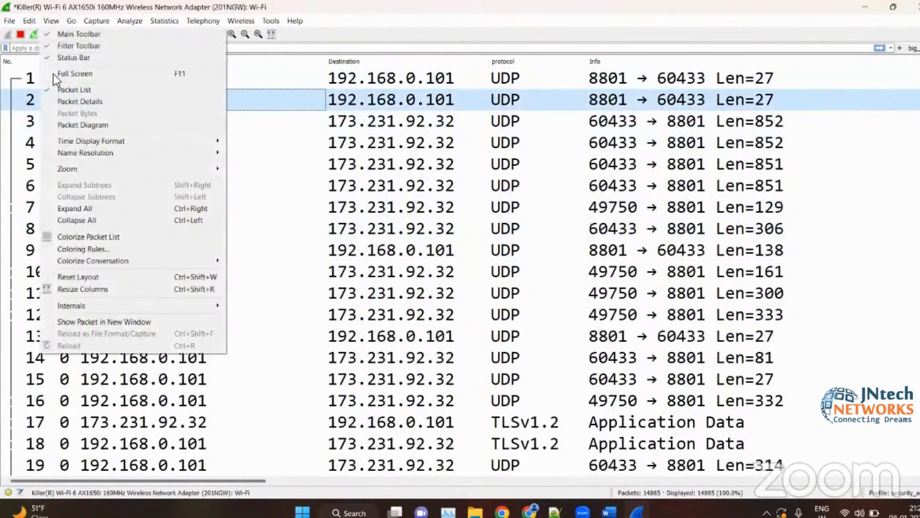
{"action": "left_click", "coordinate": [54, 97]}
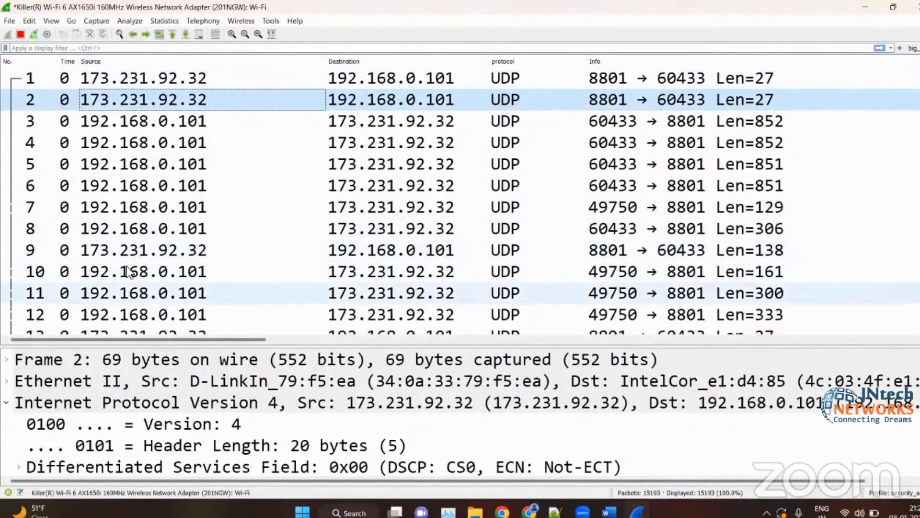
{"action": "left_click_drag", "start_coordinate": [181, 342], "coordinate": [134, 178]}
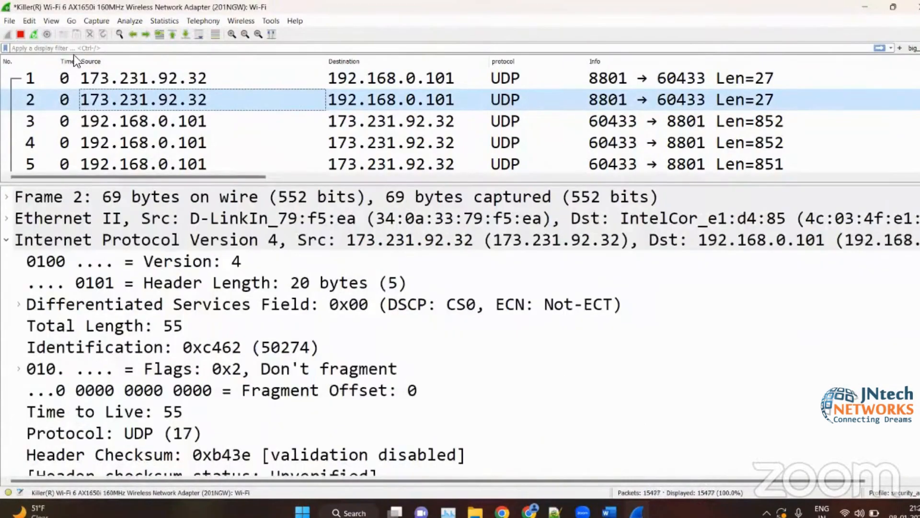
{"action": "left_click", "coordinate": [52, 21]}
{"action": "left_click", "coordinate": [59, 126]}
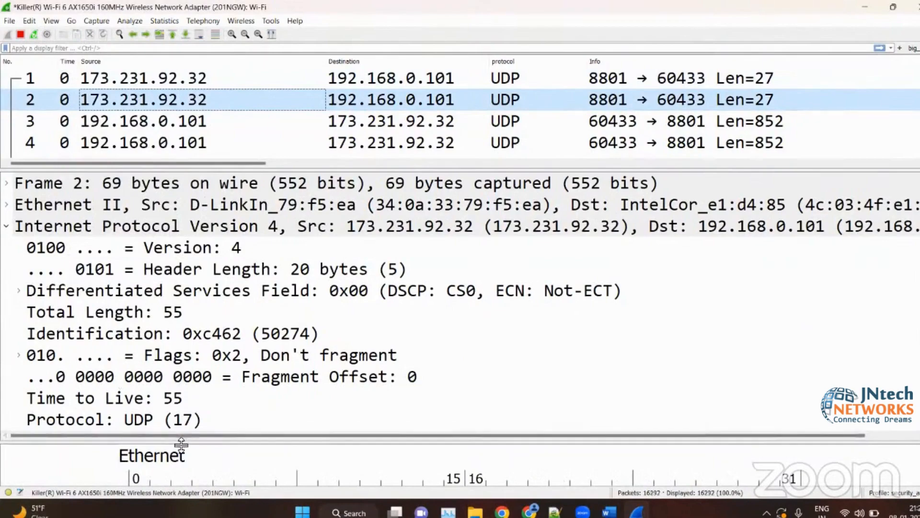
{"action": "left_click_drag", "start_coordinate": [180, 440], "coordinate": [168, 245]}
- Switch the window layout to three side-by-side columns in the preferences and apply the change
{"action": "left_click", "coordinate": [30, 21]}
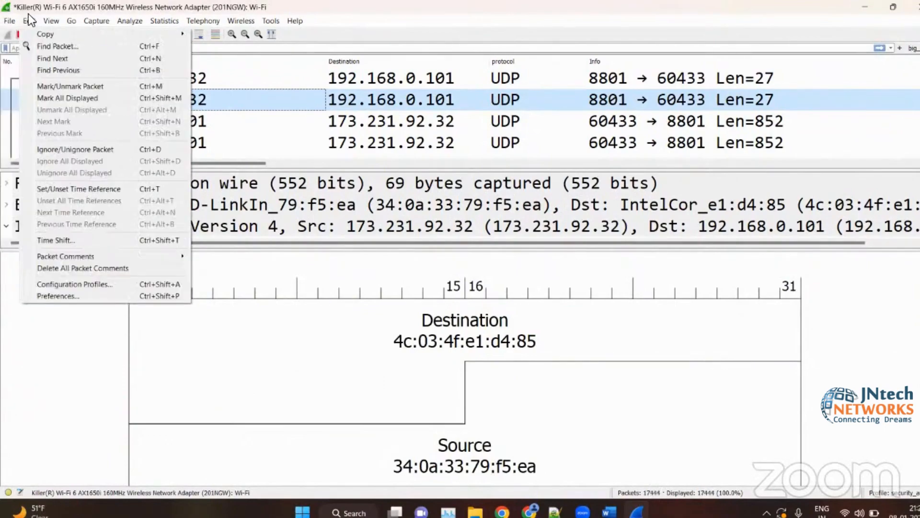
{"action": "mouse_move", "coordinate": [9, 21]}
{"action": "left_click", "coordinate": [56, 293]}
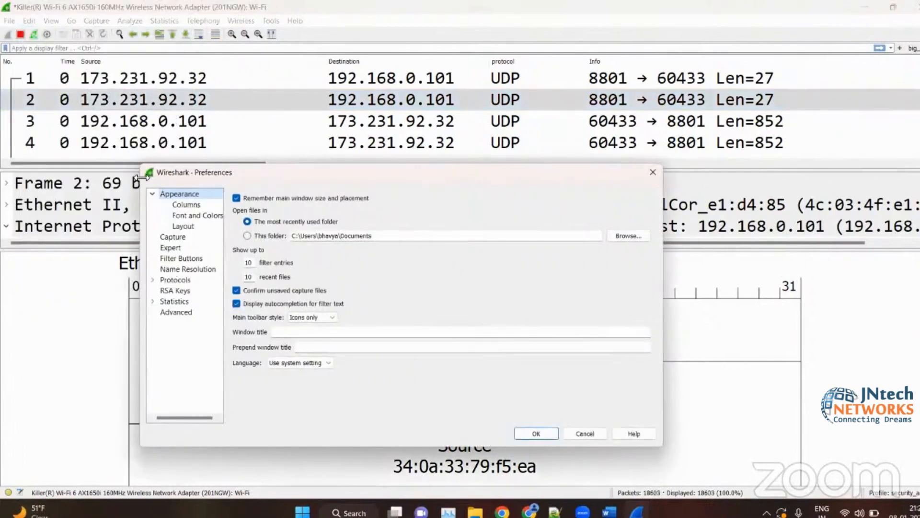
{"action": "left_click", "coordinate": [182, 225]}
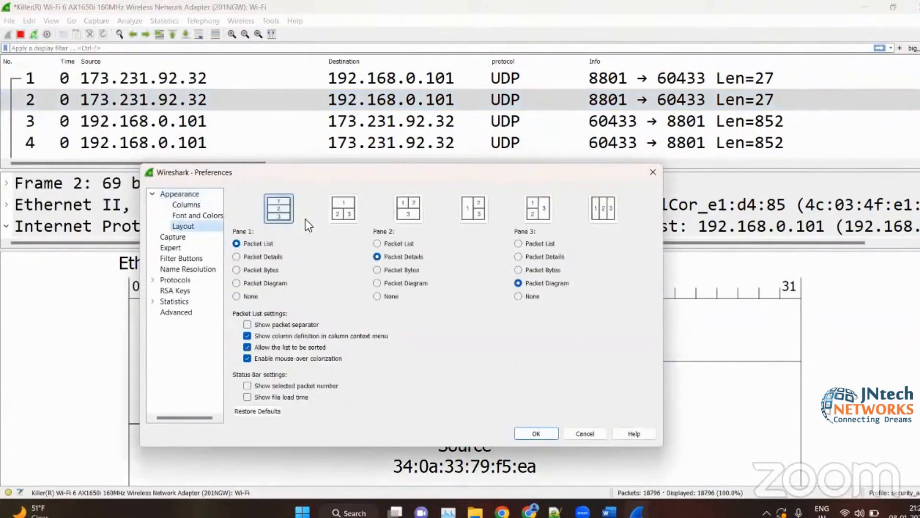
{"action": "left_click", "coordinate": [347, 208]}
{"action": "left_click", "coordinate": [597, 207]}
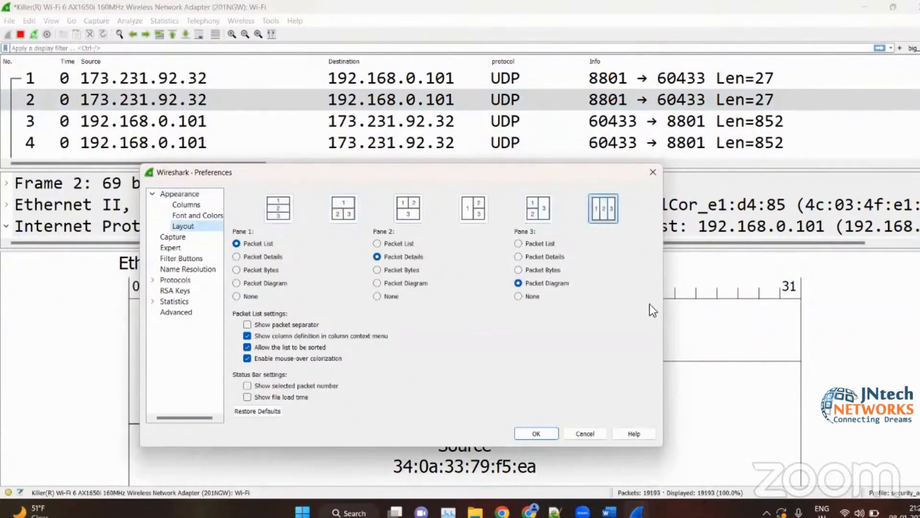
{"action": "left_click", "coordinate": [535, 433]}
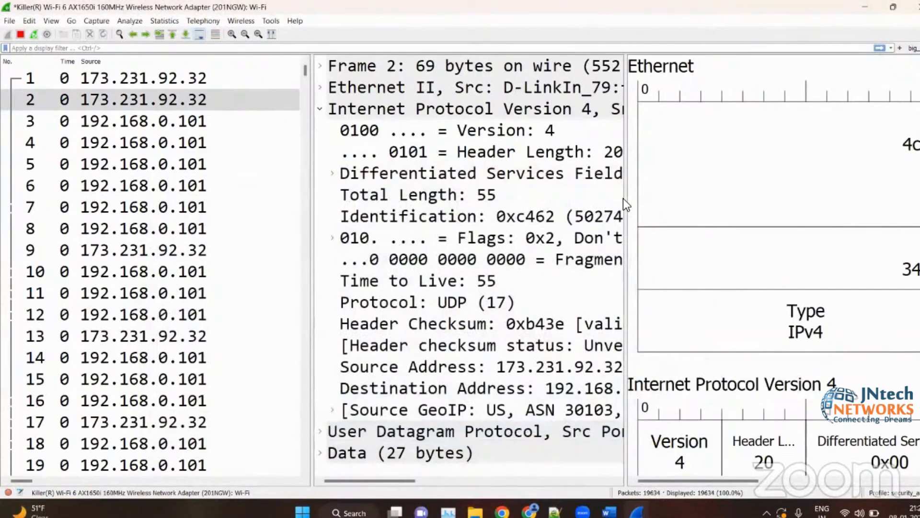
{"action": "left_click", "coordinate": [624, 199]}
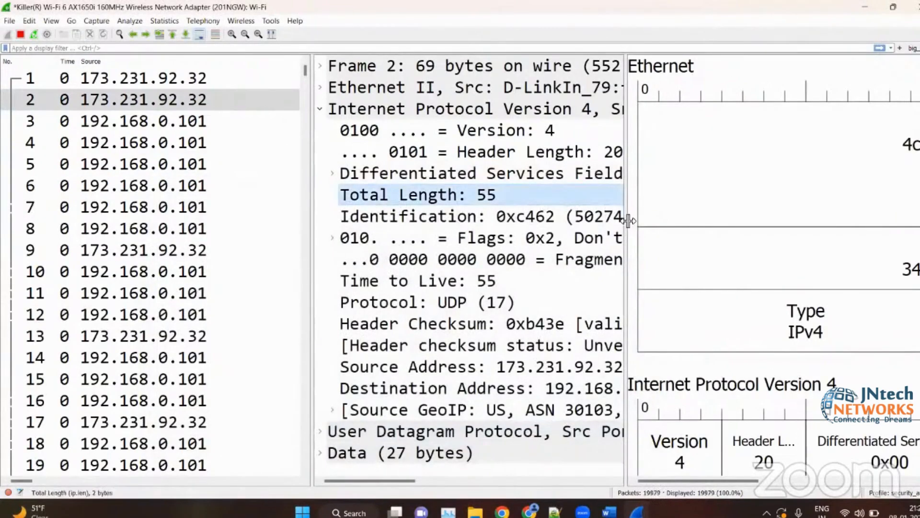
{"action": "left_click", "coordinate": [622, 217]}
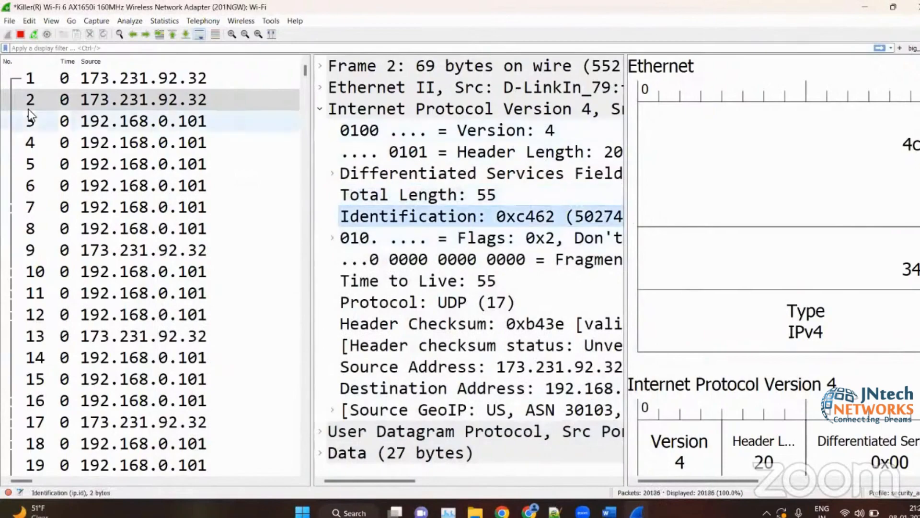
- Switch the window layout back to three stacked rows in the preferences and apply the change
{"action": "left_click", "coordinate": [29, 21]}
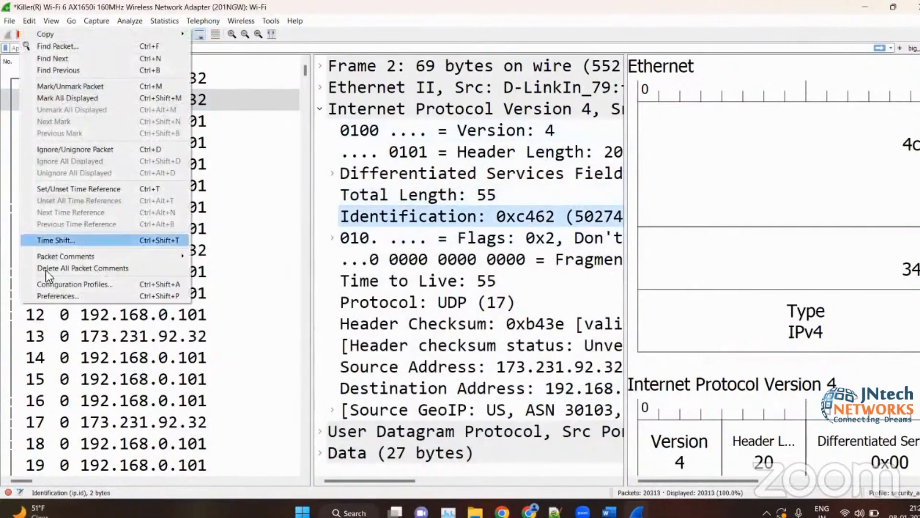
{"action": "left_click", "coordinate": [56, 298]}
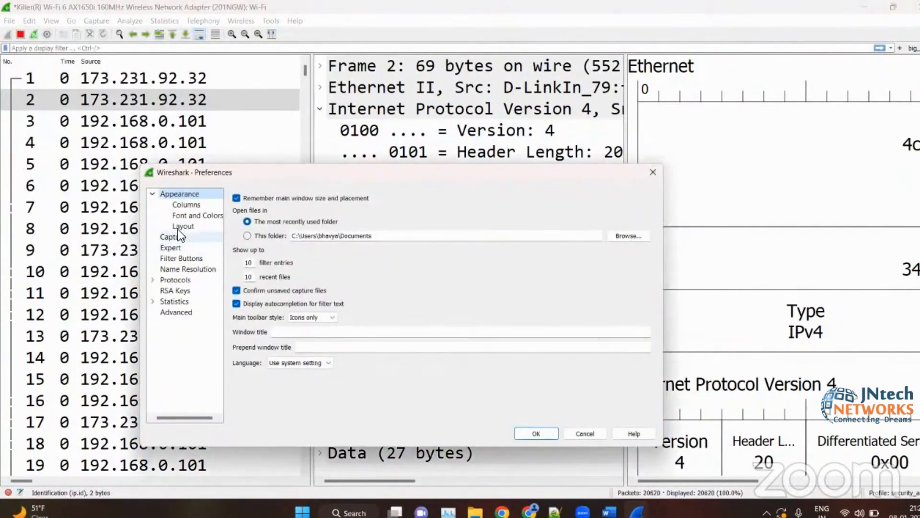
{"action": "left_click", "coordinate": [178, 227]}
{"action": "left_click", "coordinate": [290, 204]}
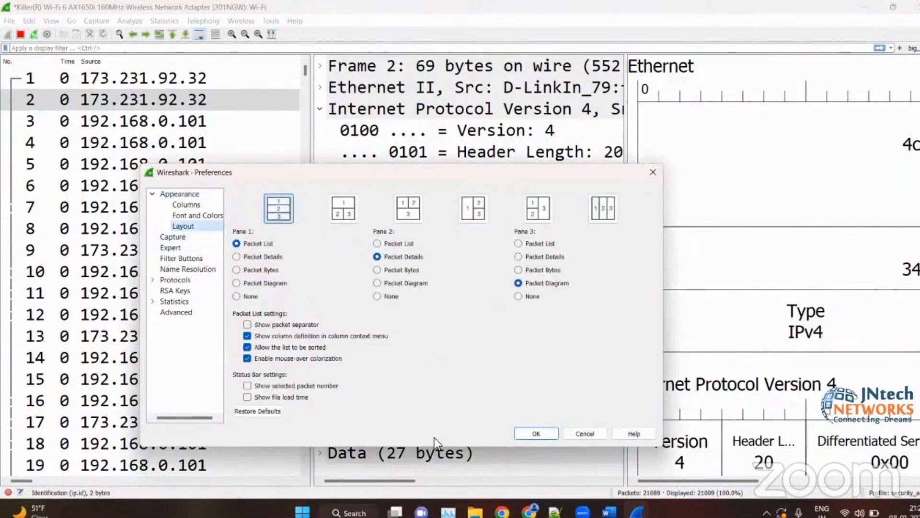
{"action": "left_click", "coordinate": [535, 431]}
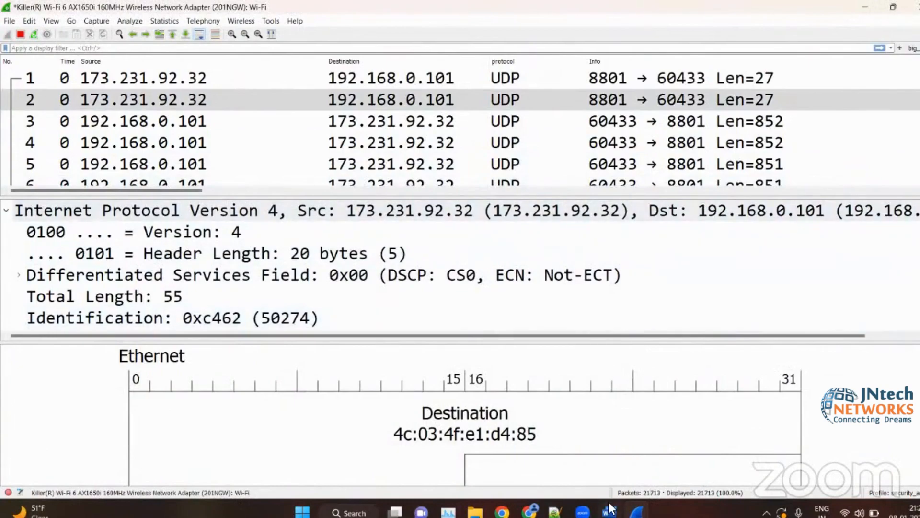
- Switch to the wireshark_notes_1.docx document in Word and find the section on the packet list pane
{"action": "mouse_move", "coordinate": [610, 507]}
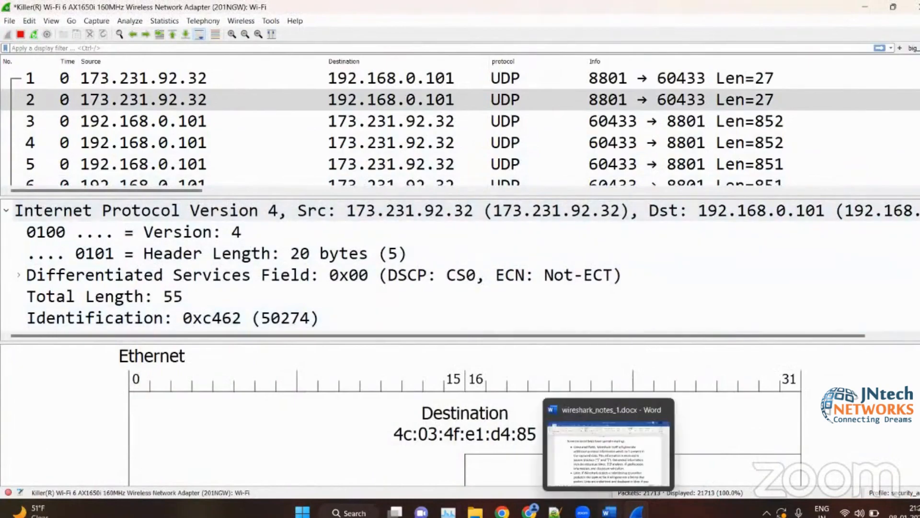
{"action": "left_click", "coordinate": [595, 418]}
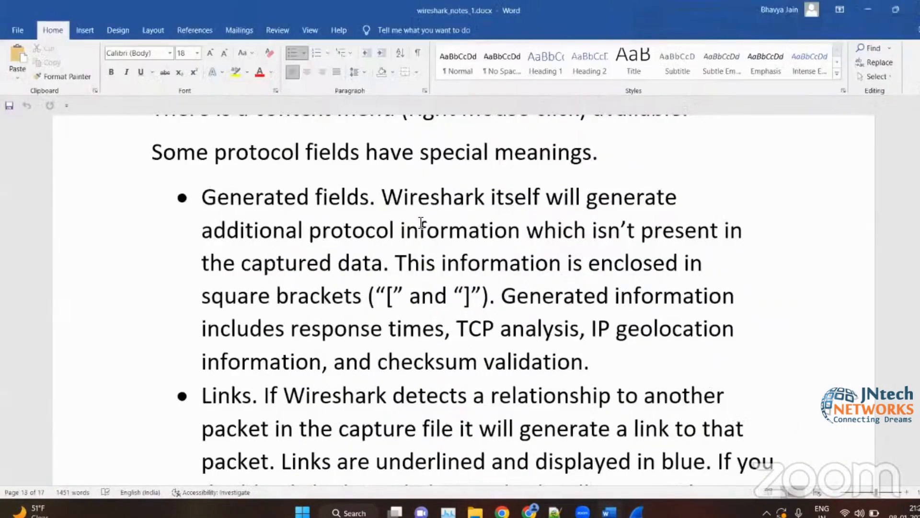
{"action": "scroll", "coordinate": [420, 222], "scroll_direction": "down", "scroll_amount": 4}
{"action": "scroll", "coordinate": [420, 222], "scroll_direction": "up", "scroll_amount": 1}
{"action": "scroll", "coordinate": [421, 222], "scroll_direction": "up", "scroll_amount": 12}
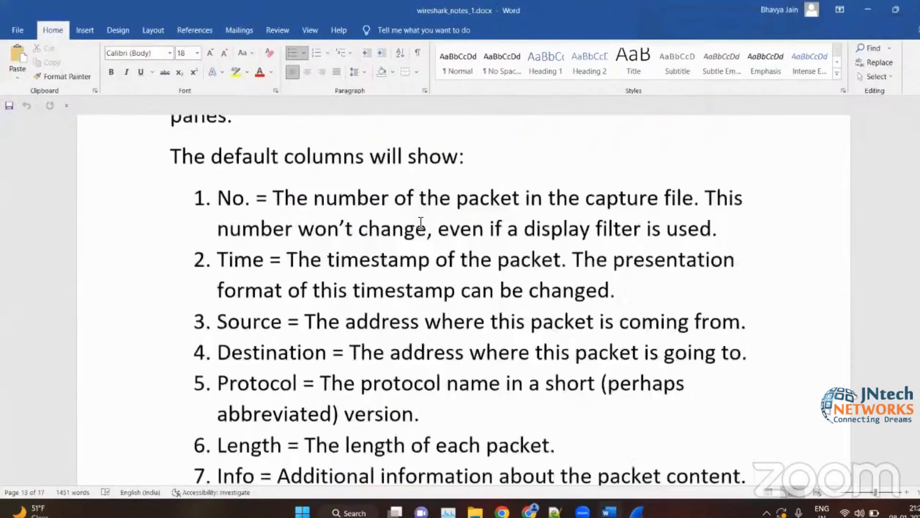
{"action": "scroll", "coordinate": [307, 192], "scroll_direction": "down", "scroll_amount": 4}
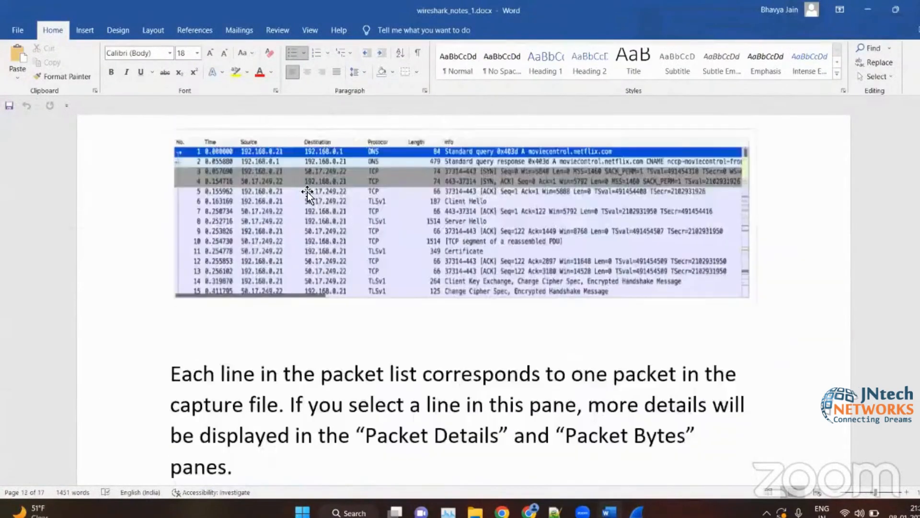
{"action": "scroll", "coordinate": [307, 192], "scroll_direction": "up", "scroll_amount": 3}
{"action": "scroll", "coordinate": [307, 192], "scroll_direction": "up", "scroll_amount": 2, "text": "ctrl"}
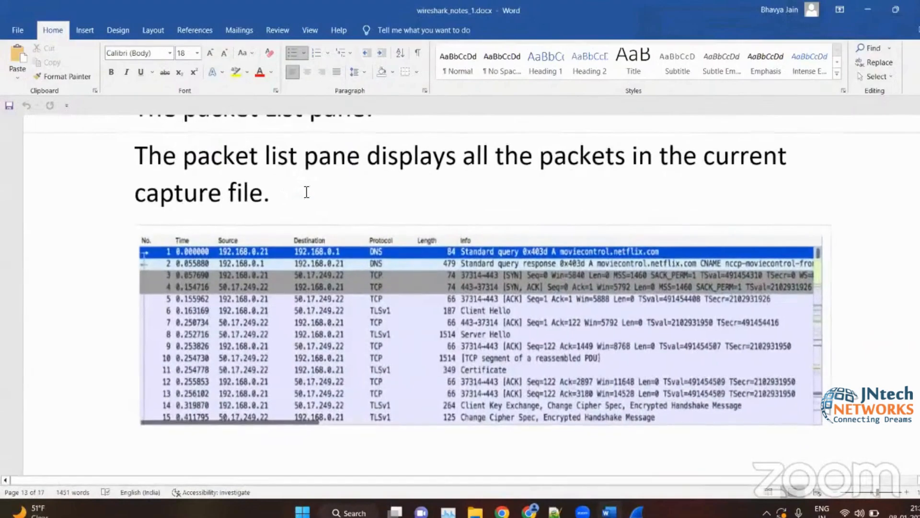
{"action": "scroll", "coordinate": [196, 338], "scroll_direction": "up", "scroll_amount": 5, "text": "ctrl"}
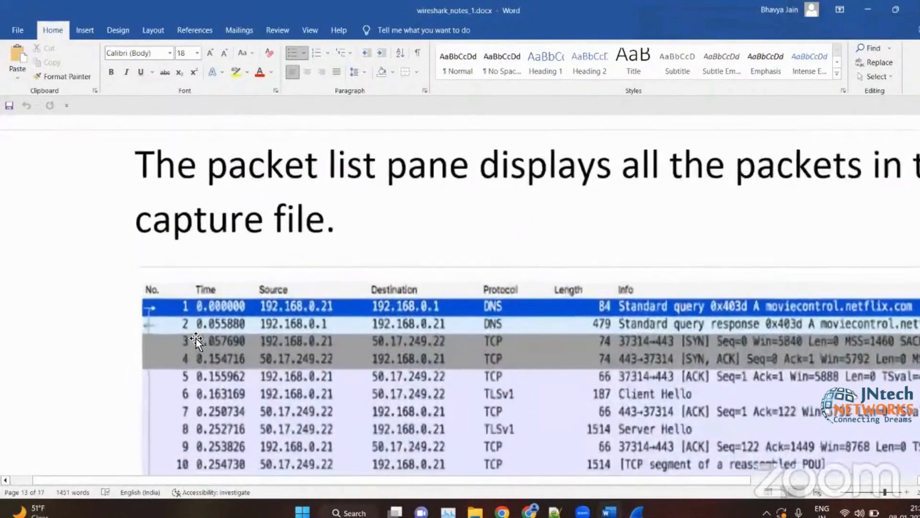
- Examine the columns from No. to Info in the notes' packet list screenshot, then minimize the document
{"action": "left_click", "coordinate": [219, 303]}
{"action": "scroll", "coordinate": [132, 254], "scroll_direction": "down", "scroll_amount": 5}
{"action": "scroll", "coordinate": [131, 255], "scroll_direction": "up", "scroll_amount": 5}
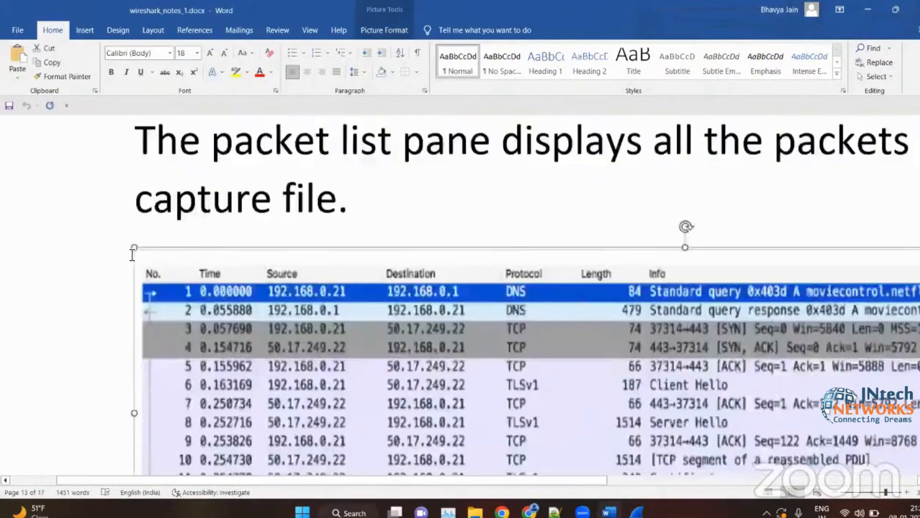
{"action": "scroll", "coordinate": [132, 254], "scroll_direction": "down", "scroll_amount": 1}
{"action": "scroll", "coordinate": [132, 254], "scroll_direction": "down", "scroll_amount": 1}
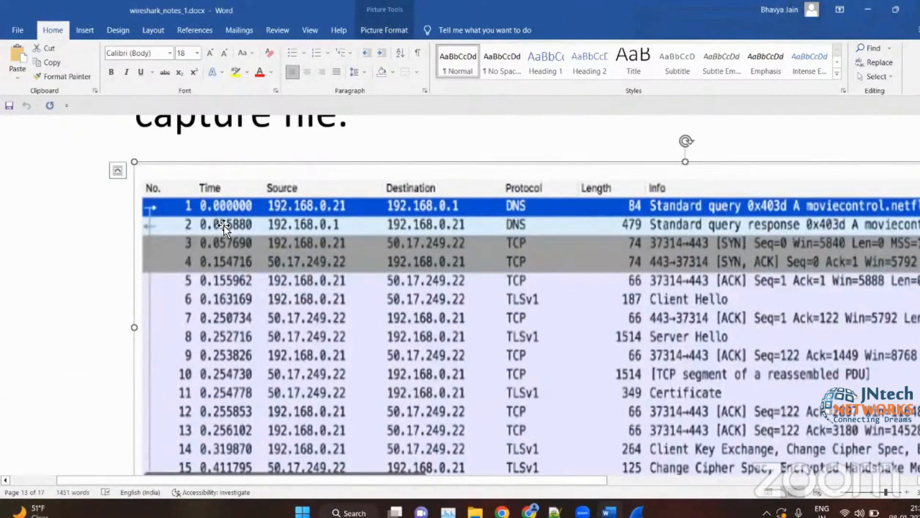
{"action": "scroll", "coordinate": [298, 287], "scroll_direction": "right", "scroll_amount": 10}
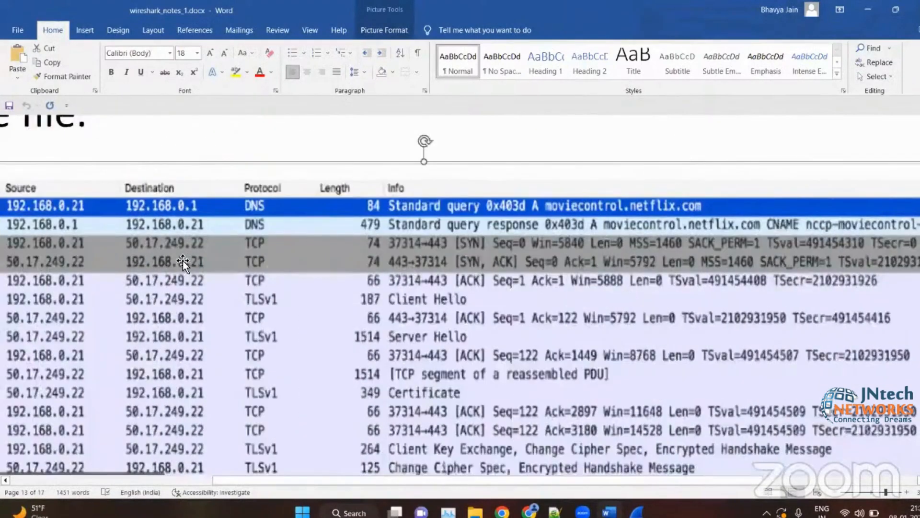
{"action": "scroll", "coordinate": [183, 260], "scroll_direction": "left", "scroll_amount": 4}
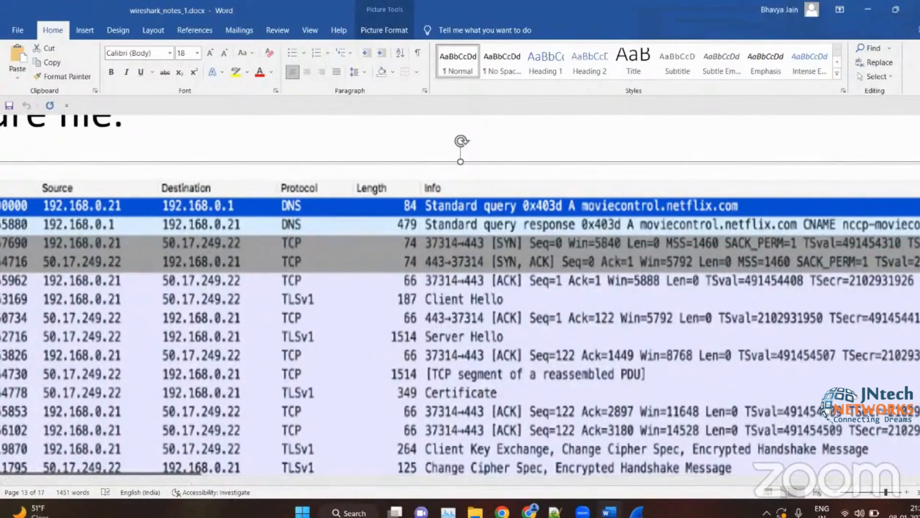
{"action": "left_click", "coordinate": [636, 511]}
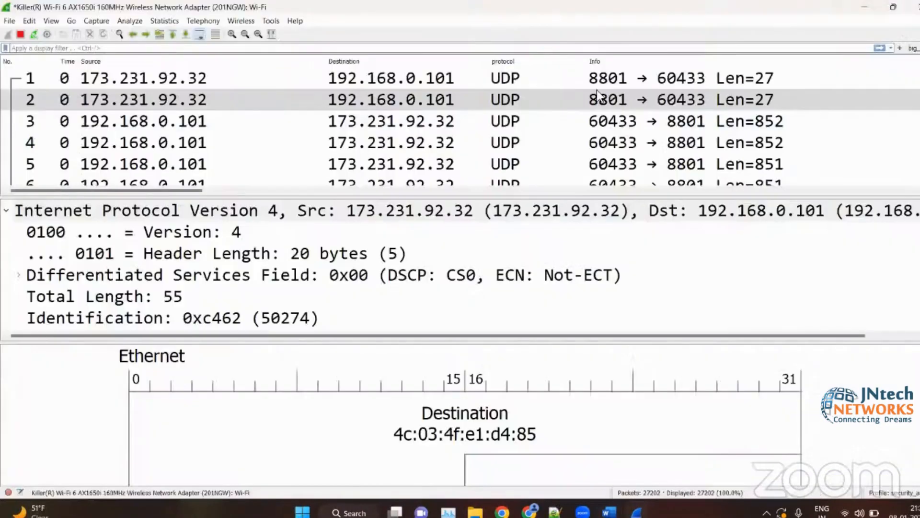
{"action": "left_click", "coordinate": [856, 4]}
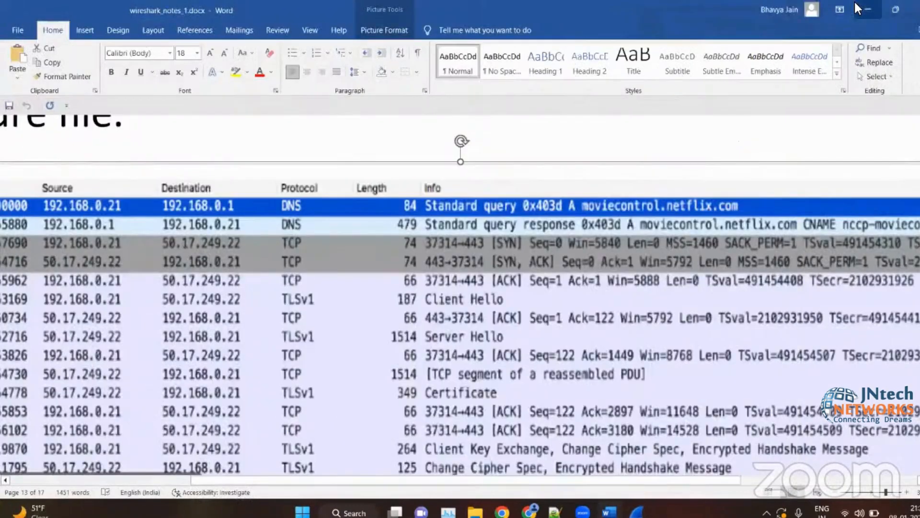
{"action": "scroll", "coordinate": [246, 263], "scroll_direction": "left", "scroll_amount": 5}
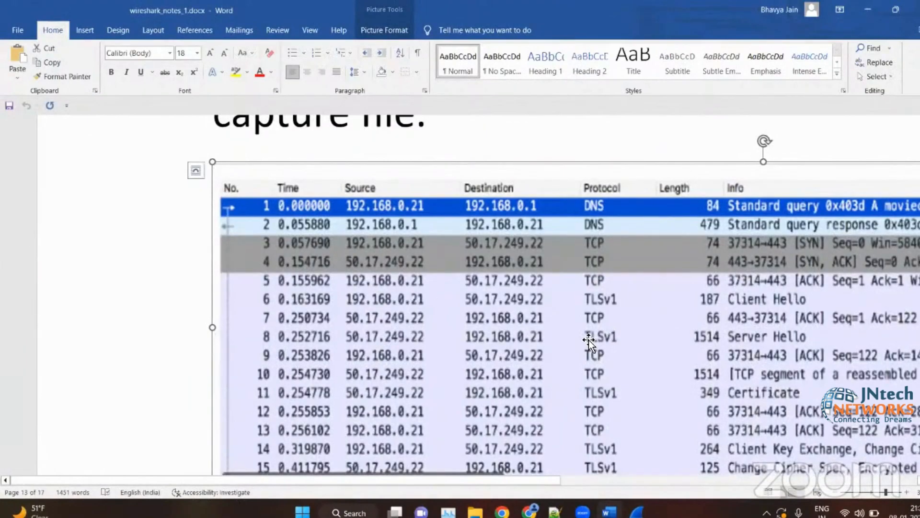
{"action": "scroll", "coordinate": [590, 339], "scroll_direction": "right", "scroll_amount": 8}
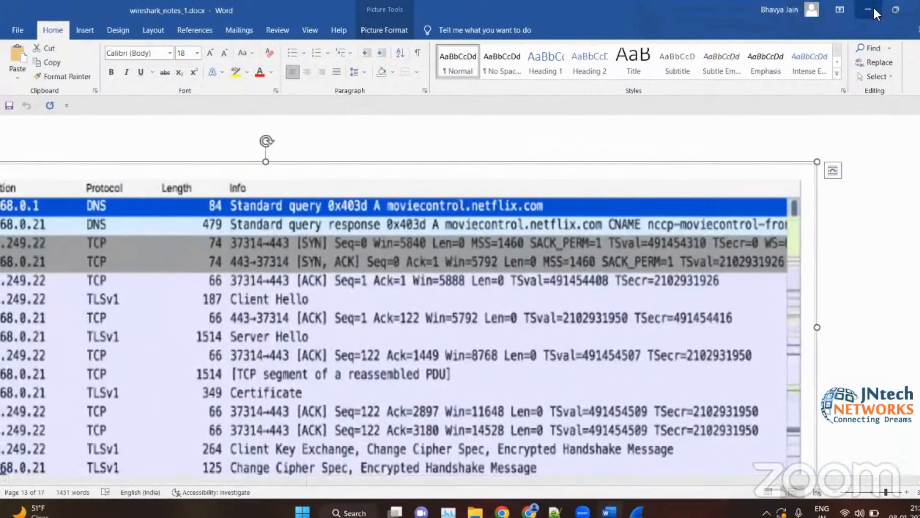
{"action": "left_click", "coordinate": [872, 9]}
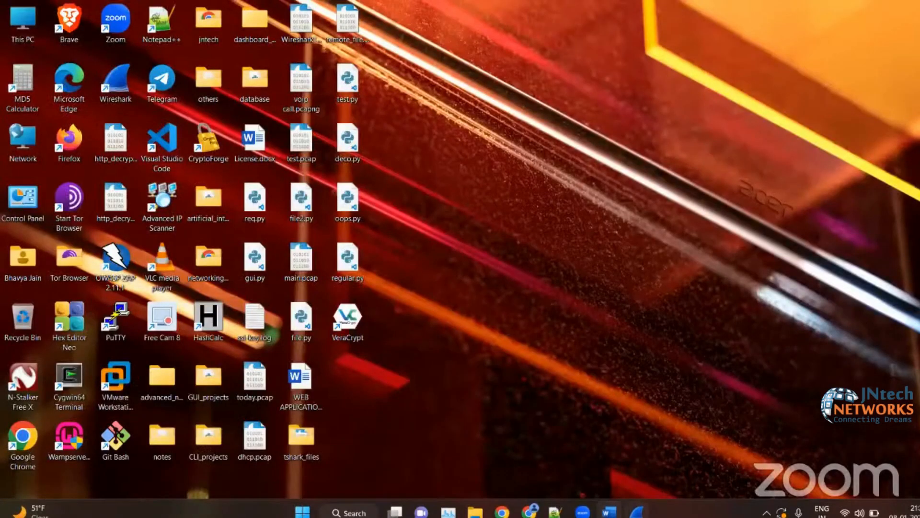
- Return to Wireshark, enlarge the packet details pane downward over the diagram, and select packet 1
{"action": "left_click", "coordinate": [637, 512]}
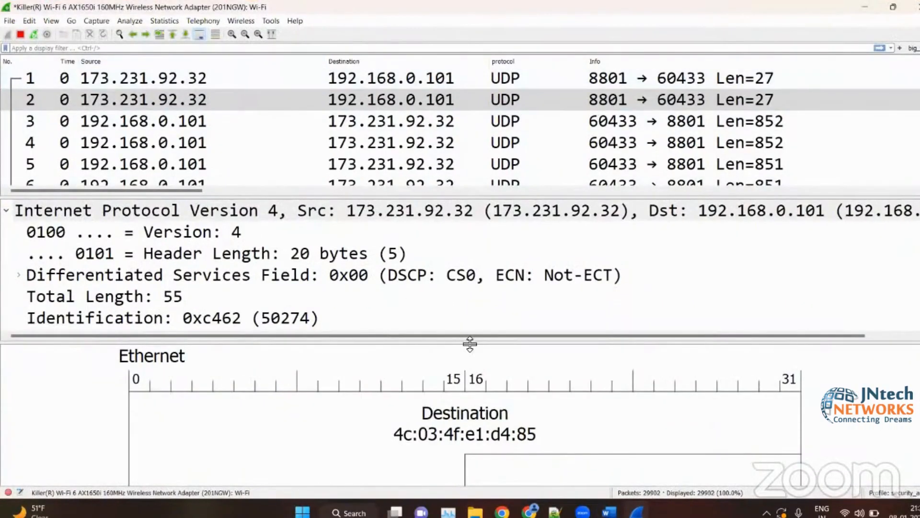
{"action": "left_click_drag", "start_coordinate": [469, 343], "coordinate": [470, 443]}
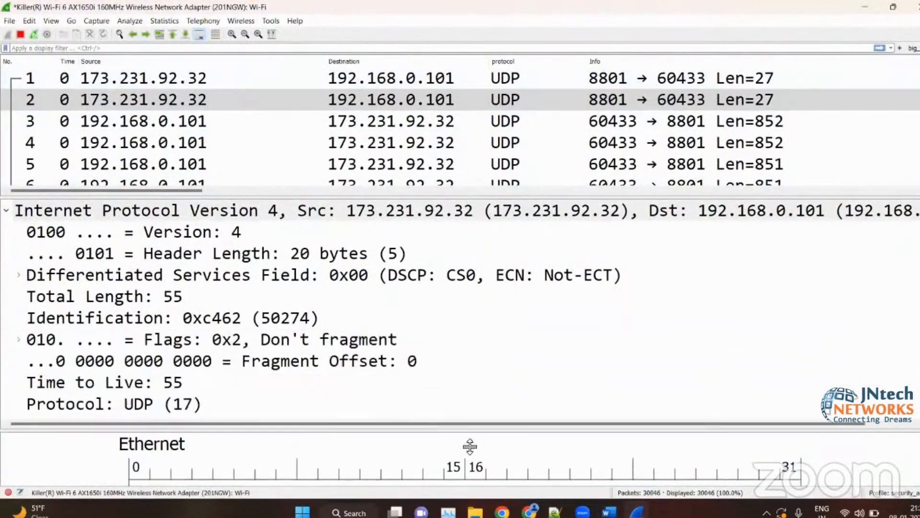
{"action": "left_click", "coordinate": [448, 79]}
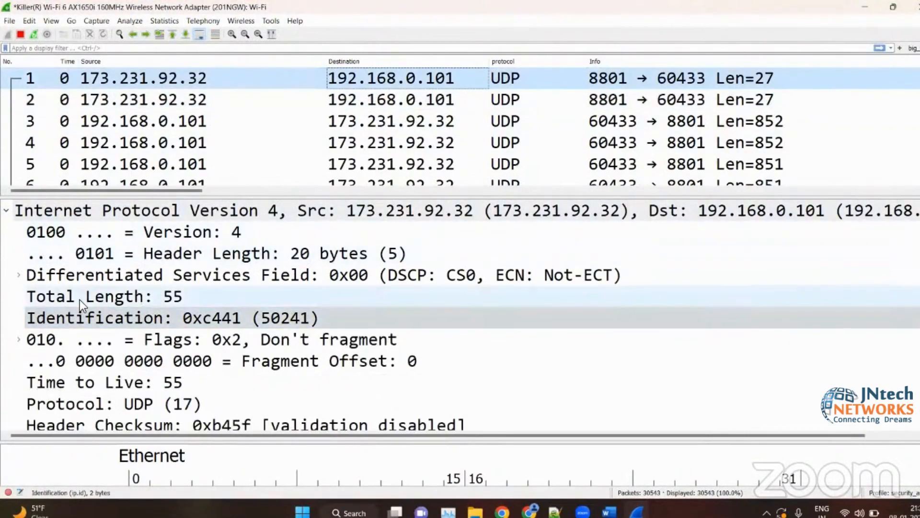
- Add packet 1's Total Length field as a packet list column and widen it to fit its title
{"action": "left_click", "coordinate": [146, 300]}
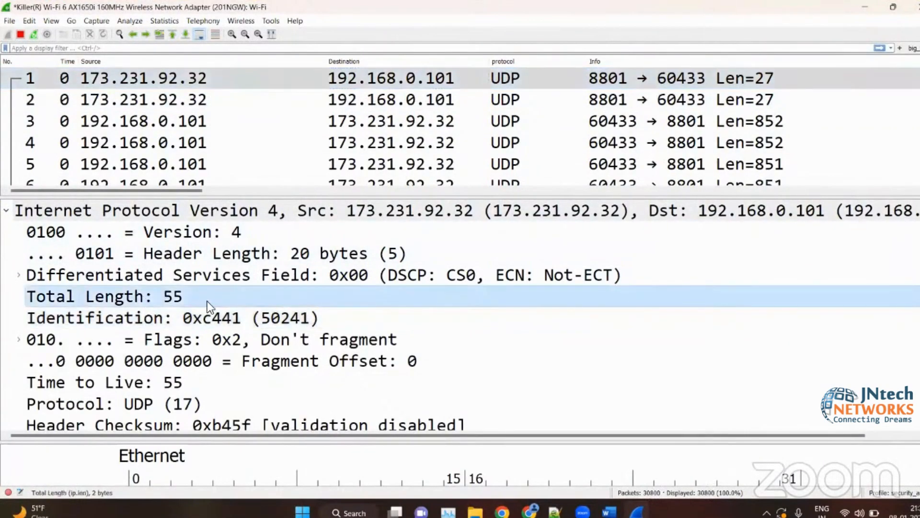
{"action": "right_click", "coordinate": [207, 301]}
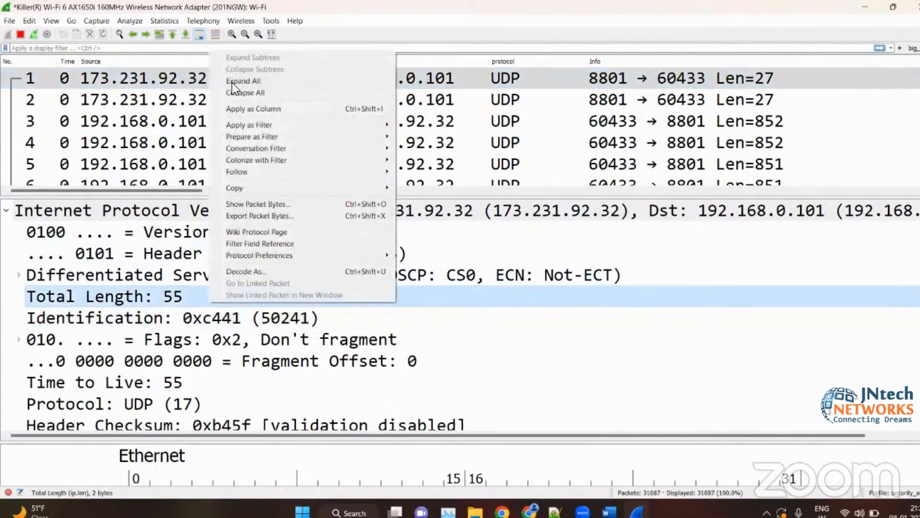
{"action": "left_click", "coordinate": [238, 108]}
{"action": "left_click_drag", "start_coordinate": [636, 59], "coordinate": [662, 60]}
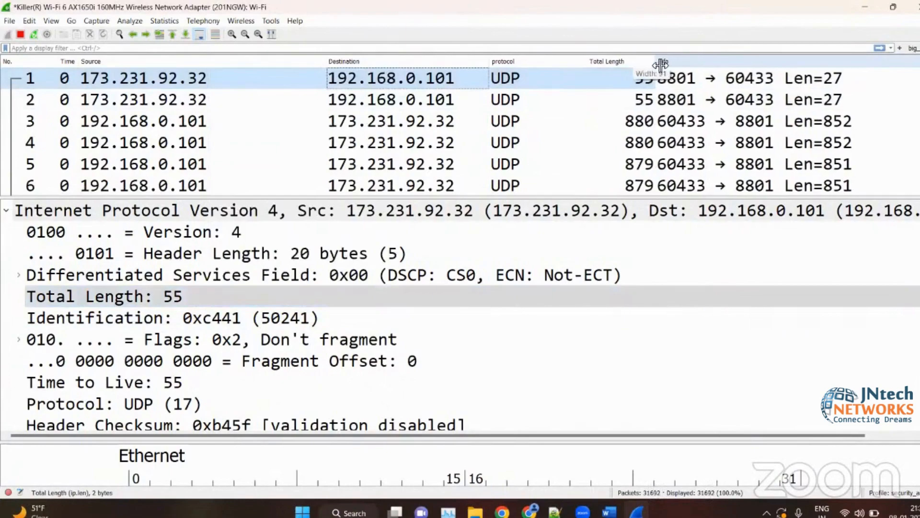
- Sort the packet list by Total Length in ascending order and center-align that column
{"action": "left_click", "coordinate": [610, 63]}
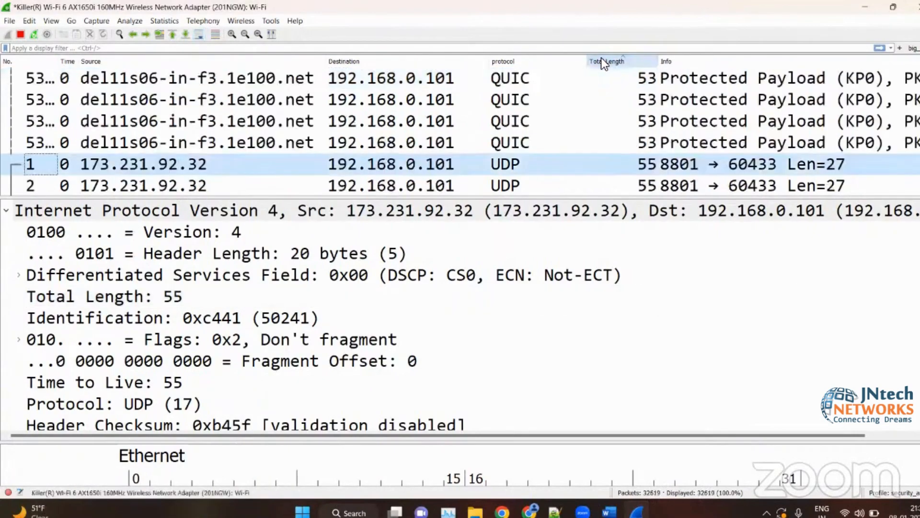
{"action": "right_click", "coordinate": [601, 58]}
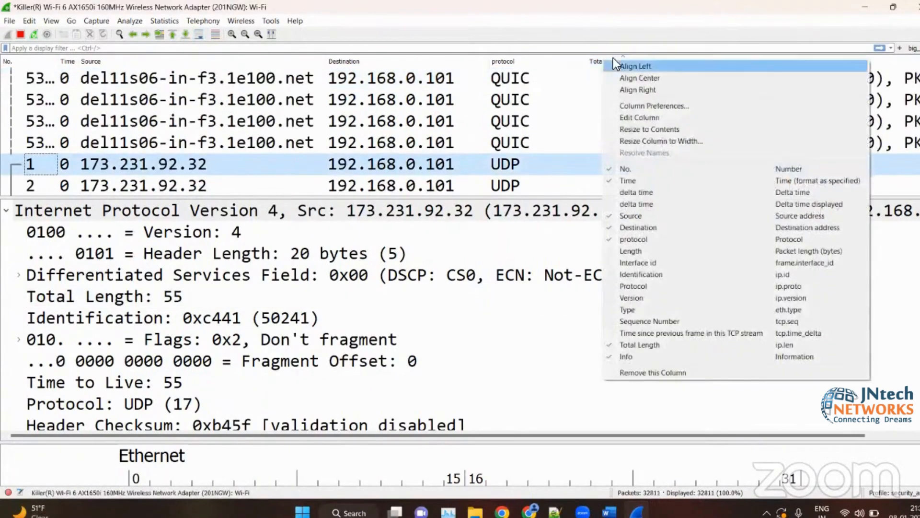
{"action": "left_click", "coordinate": [636, 74]}
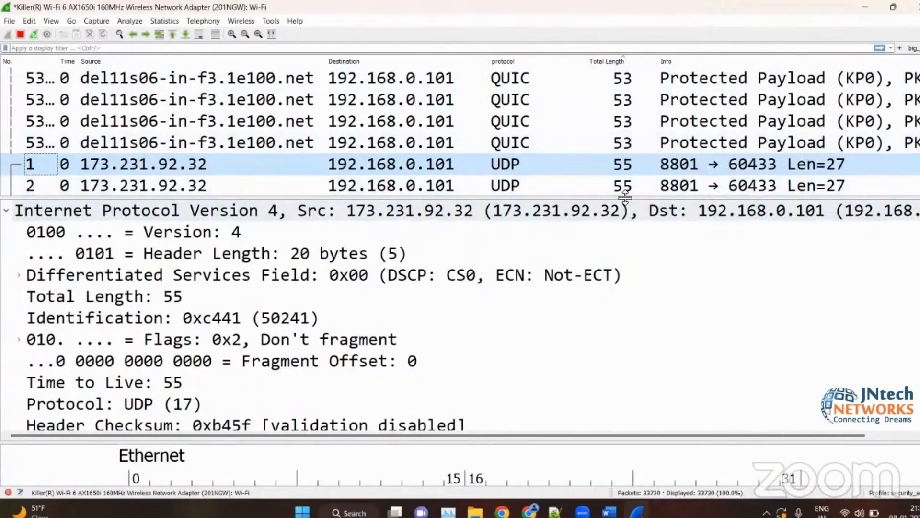
- Enlarge the packet list to about eleven rows and rename the Total Length column as Length
{"action": "left_click_drag", "start_coordinate": [624, 197], "coordinate": [619, 315]}
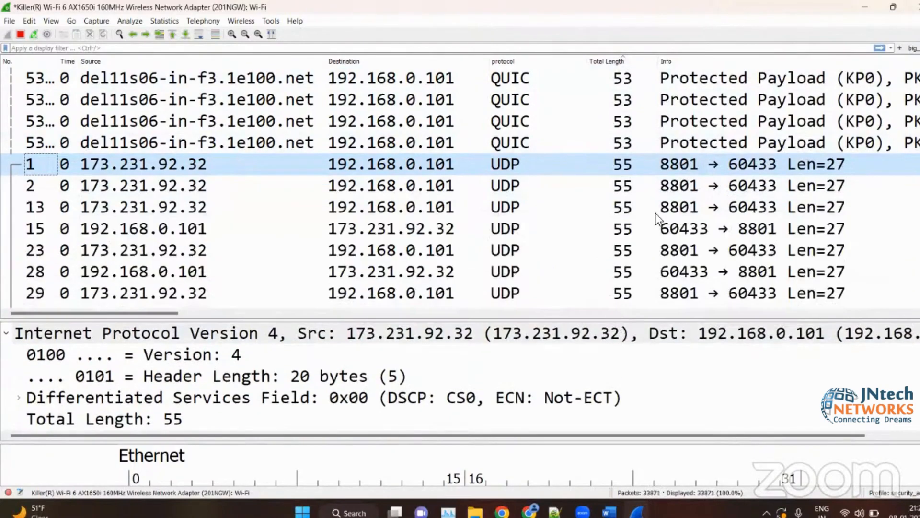
{"action": "left_click", "coordinate": [599, 61]}
{"action": "right_click", "coordinate": [599, 60]}
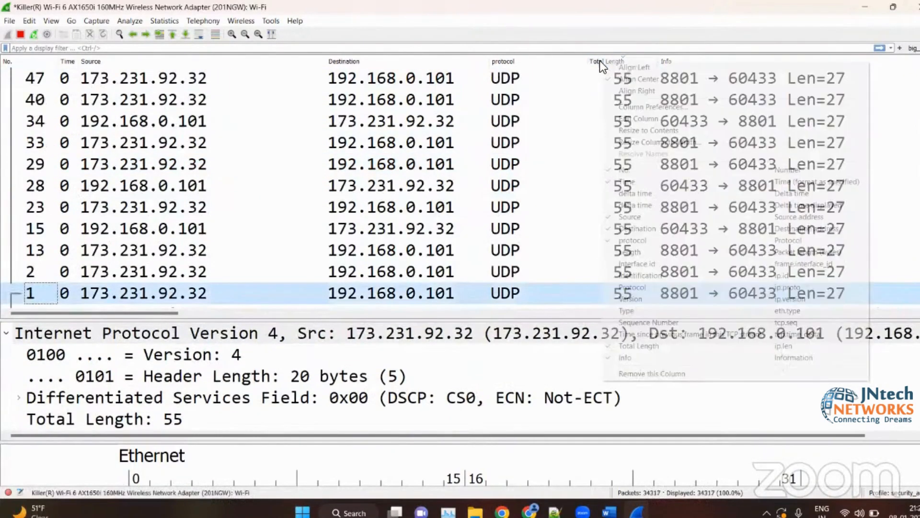
{"action": "left_click", "coordinate": [646, 118]}
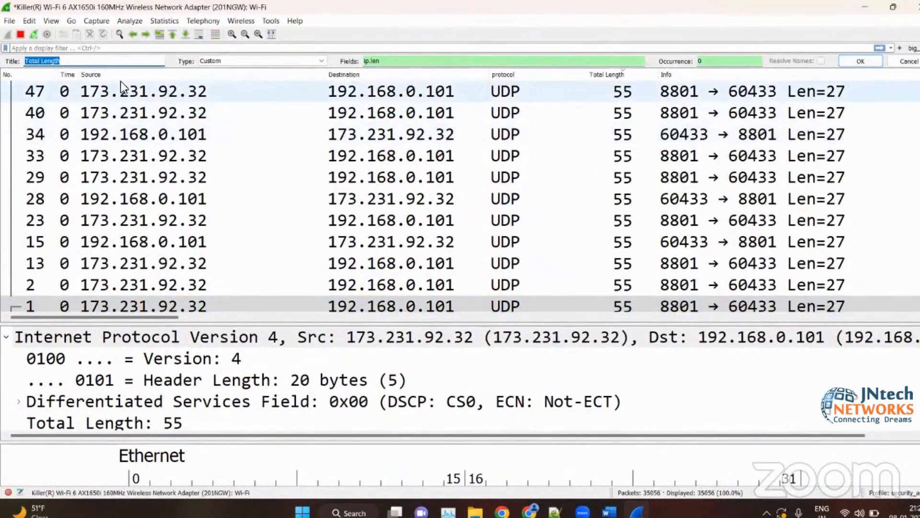
{"action": "type", "text": "Length"}
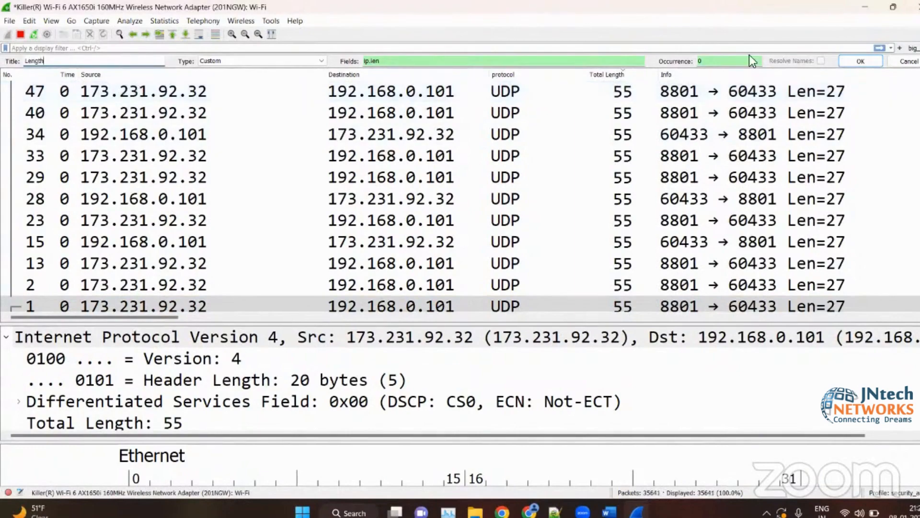
{"action": "left_click", "coordinate": [867, 60]}
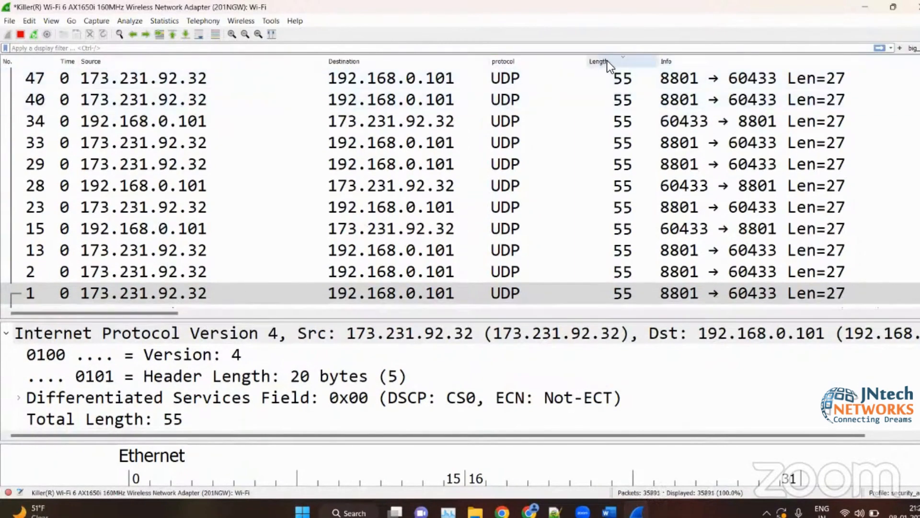
- Reverse the sort order of the Length column and show the Packet length (bytes) column in the packet list
{"action": "left_click", "coordinate": [610, 61]}
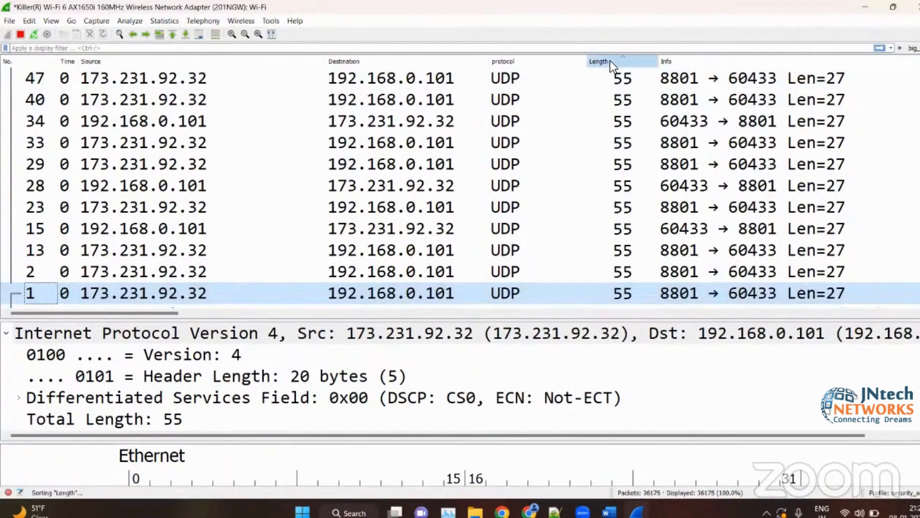
{"action": "right_click", "coordinate": [610, 61]}
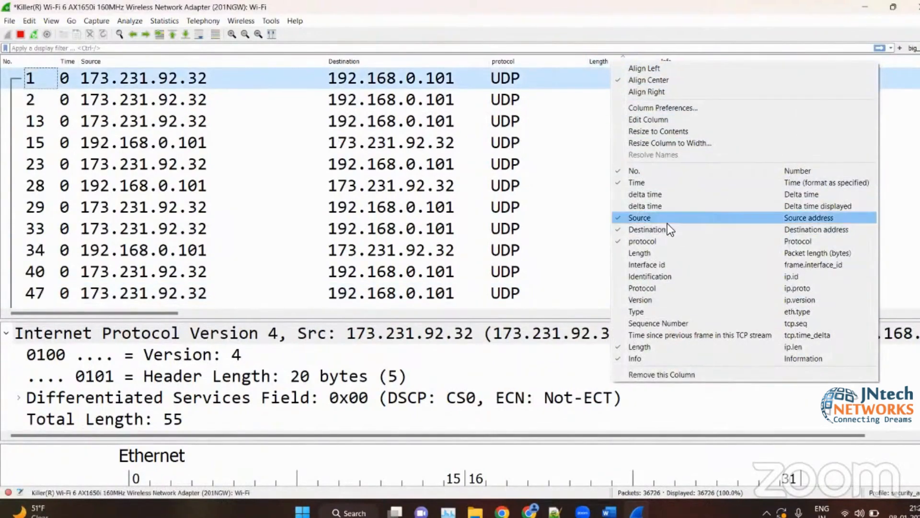
{"action": "left_click", "coordinate": [629, 254]}
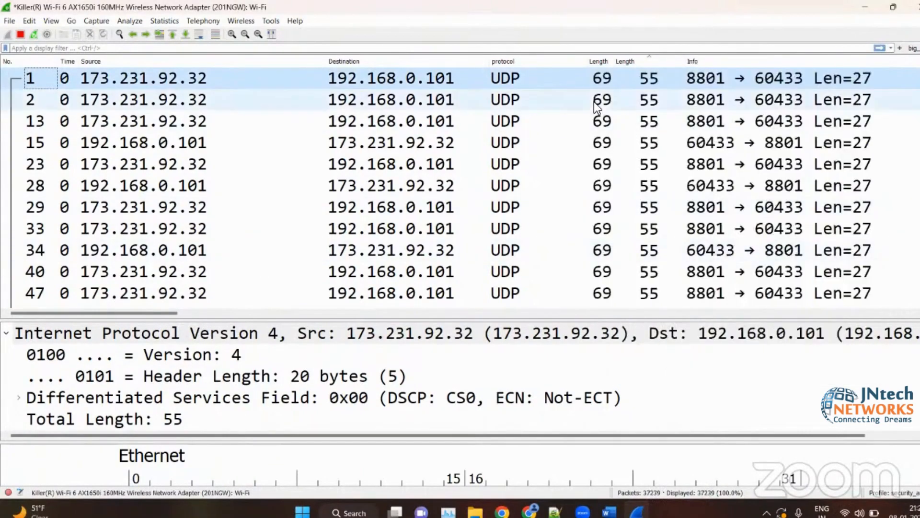
- Hide both the ip.len Length column and the Packet length (bytes) column from the packet list
{"action": "right_click", "coordinate": [595, 65]}
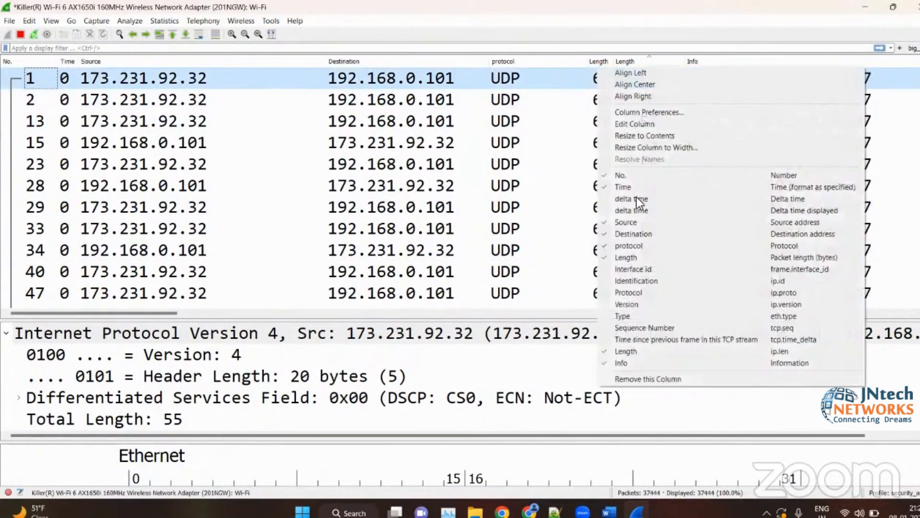
{"action": "left_click", "coordinate": [624, 350]}
{"action": "right_click", "coordinate": [591, 64]}
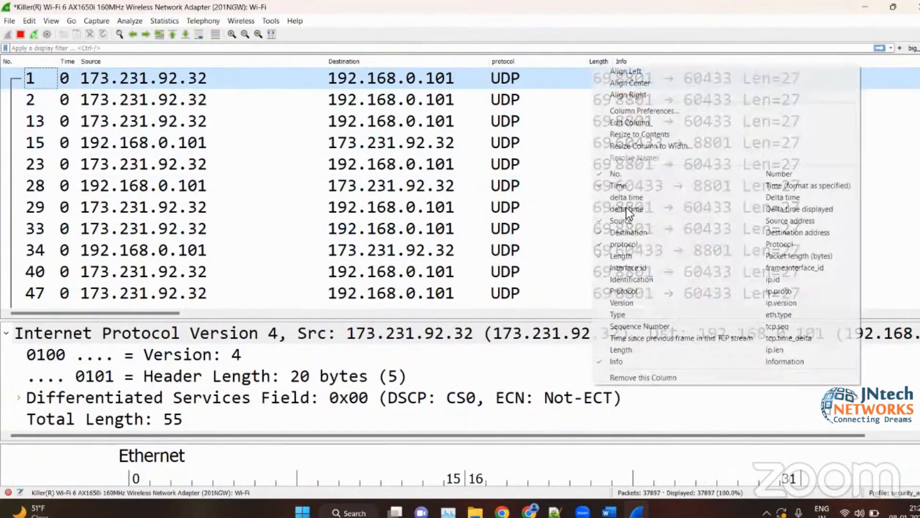
{"action": "left_click", "coordinate": [608, 256]}
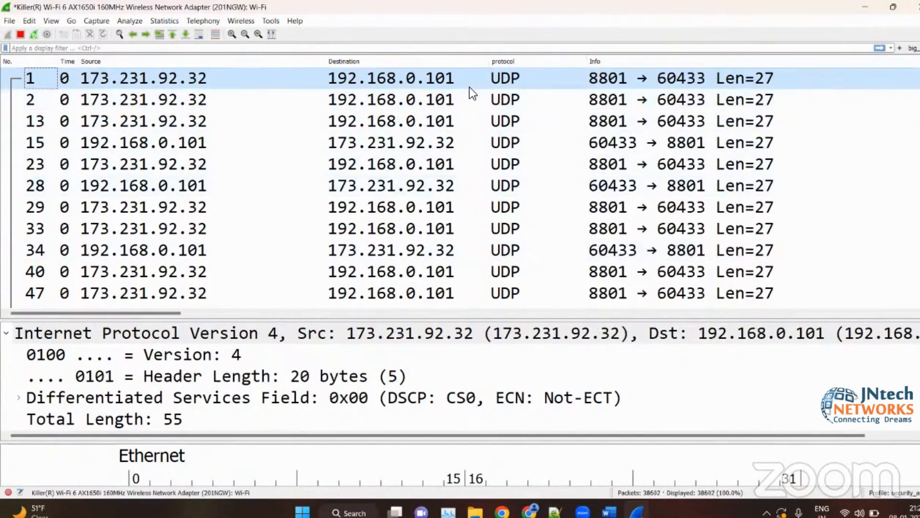
- Open packet 1 in its own window, examine its IPv4 fields and the options for Time to Live, and close the window
{"action": "double_click", "coordinate": [430, 87]}
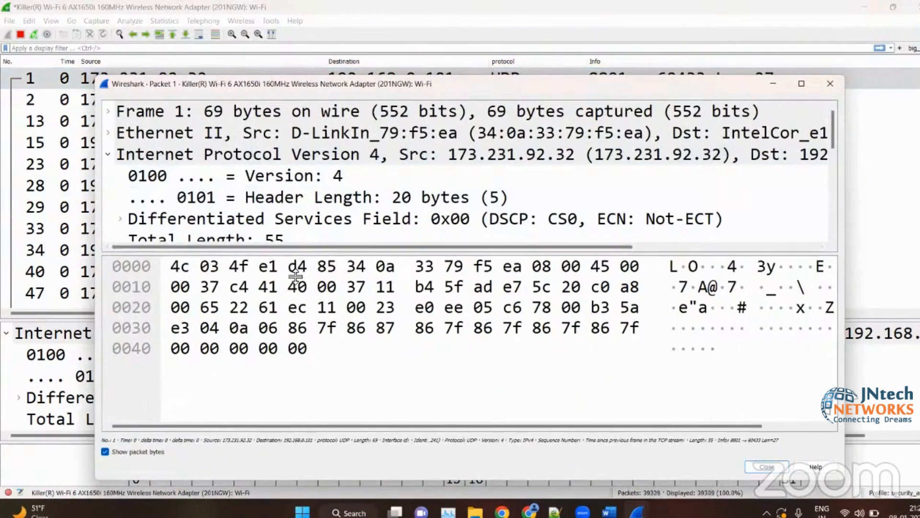
{"action": "left_click_drag", "start_coordinate": [291, 250], "coordinate": [284, 400]}
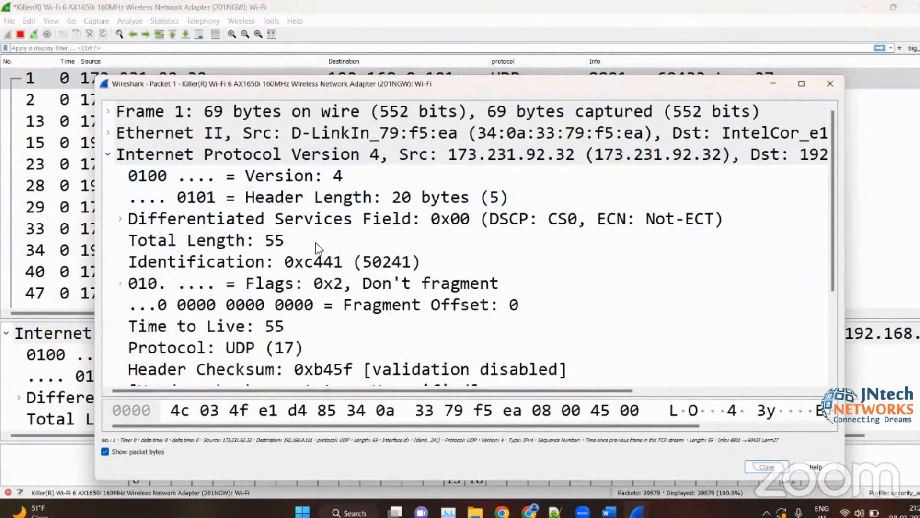
{"action": "scroll", "coordinate": [298, 218], "scroll_direction": "down", "scroll_amount": 2}
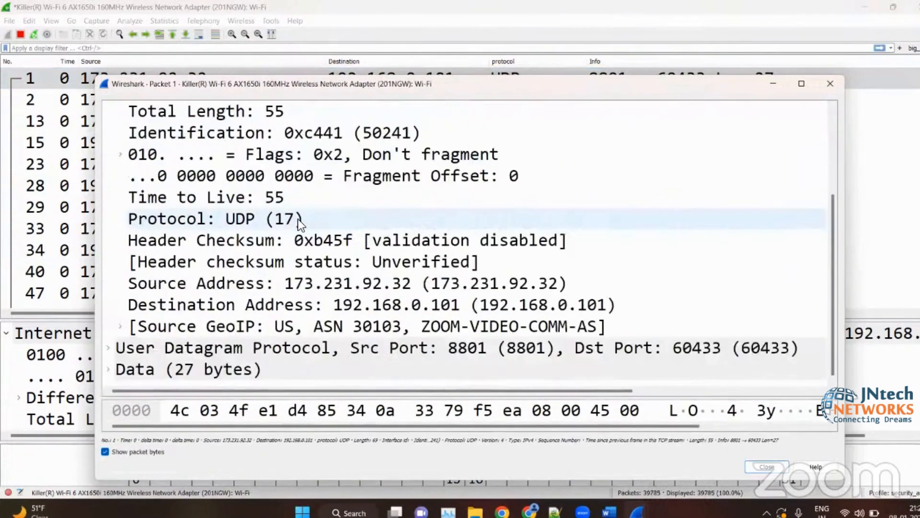
{"action": "right_click", "coordinate": [241, 198]}
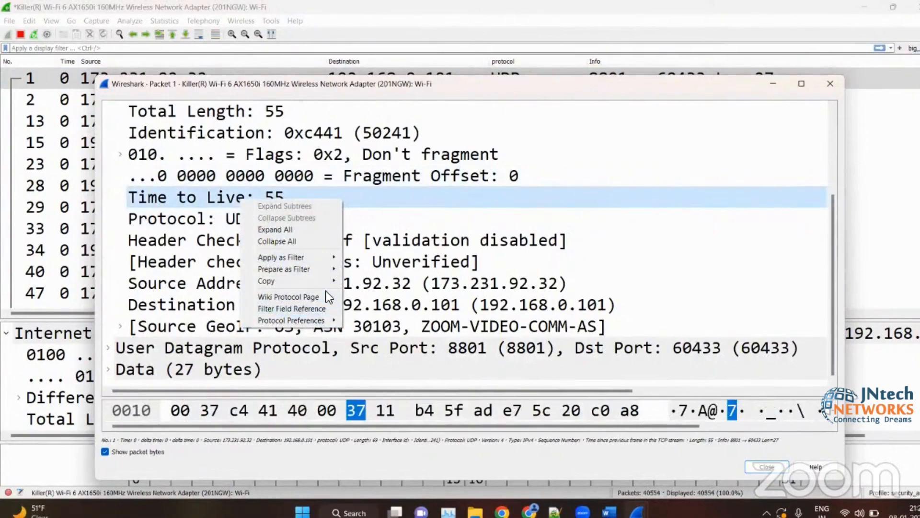
{"action": "left_click", "coordinate": [825, 85]}
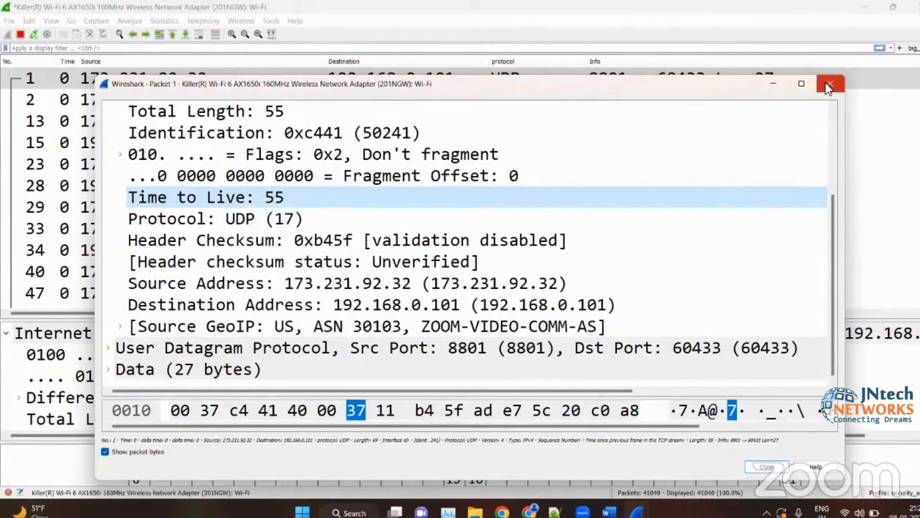
{"action": "left_click", "coordinate": [825, 84]}
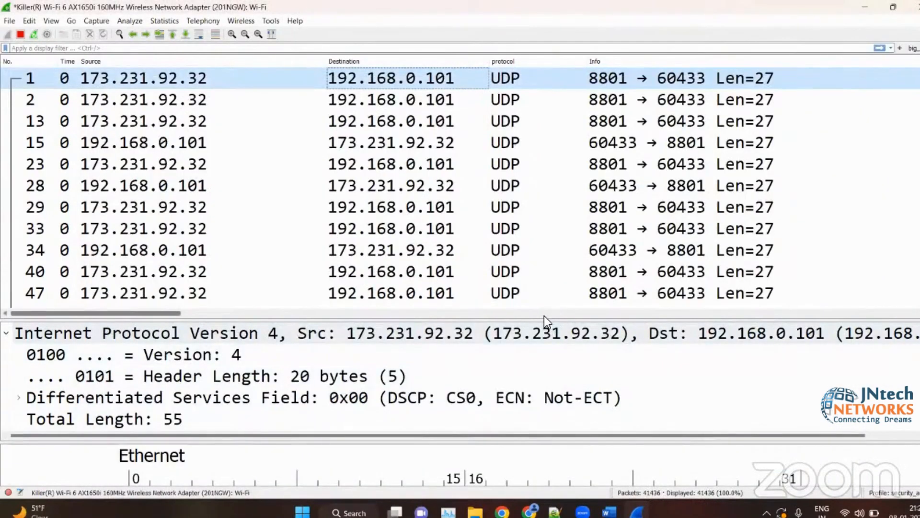
- Enlarge the packet details pane and add packet 1's IPv4 Version field as a packet list column
{"action": "left_click_drag", "start_coordinate": [546, 318], "coordinate": [525, 155]}
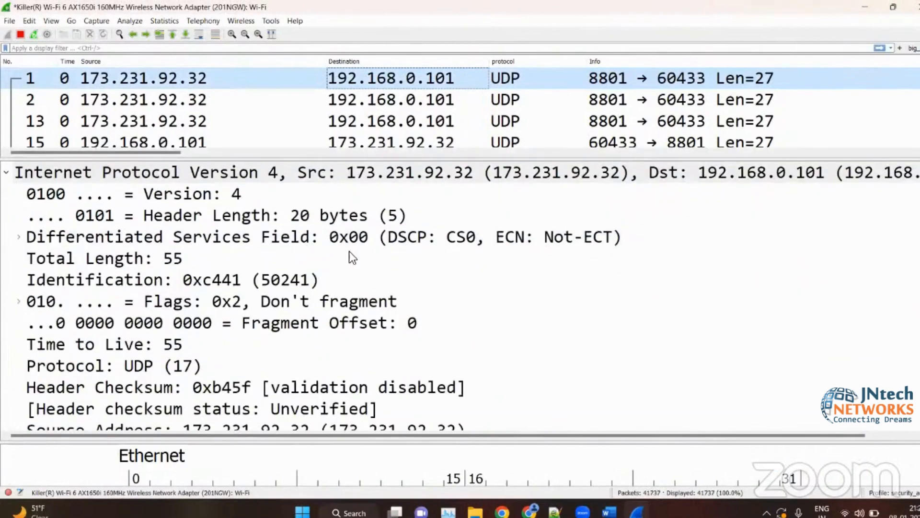
{"action": "left_click", "coordinate": [359, 295]}
{"action": "scroll", "coordinate": [359, 294], "scroll_direction": "down", "scroll_amount": 2}
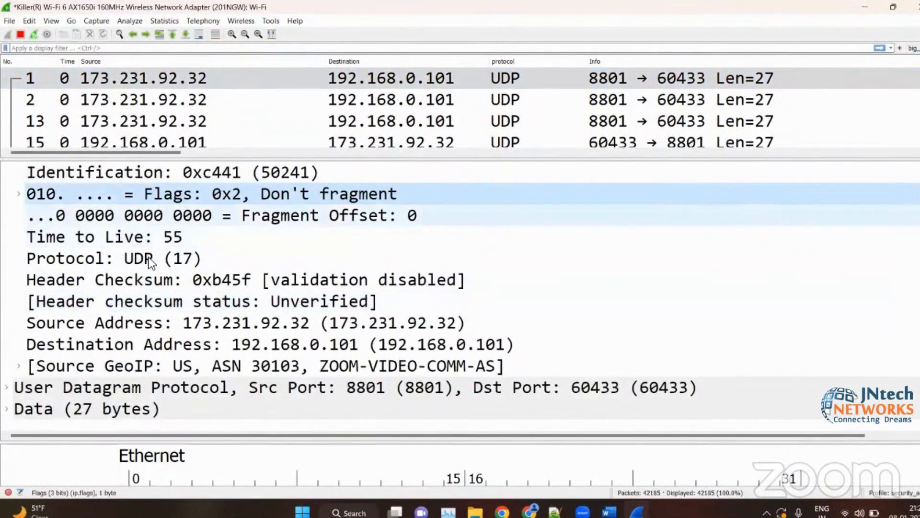
{"action": "left_click", "coordinate": [129, 261]}
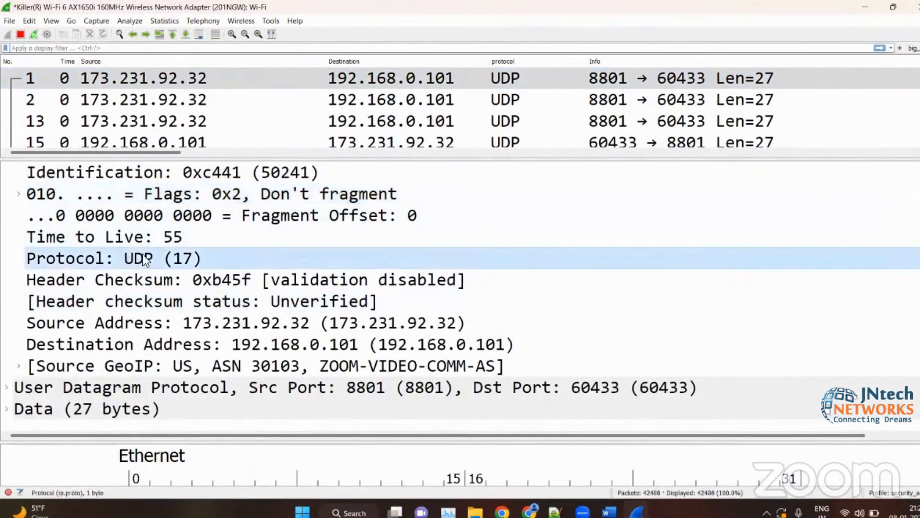
{"action": "scroll", "coordinate": [192, 276], "scroll_direction": "up", "scroll_amount": 2}
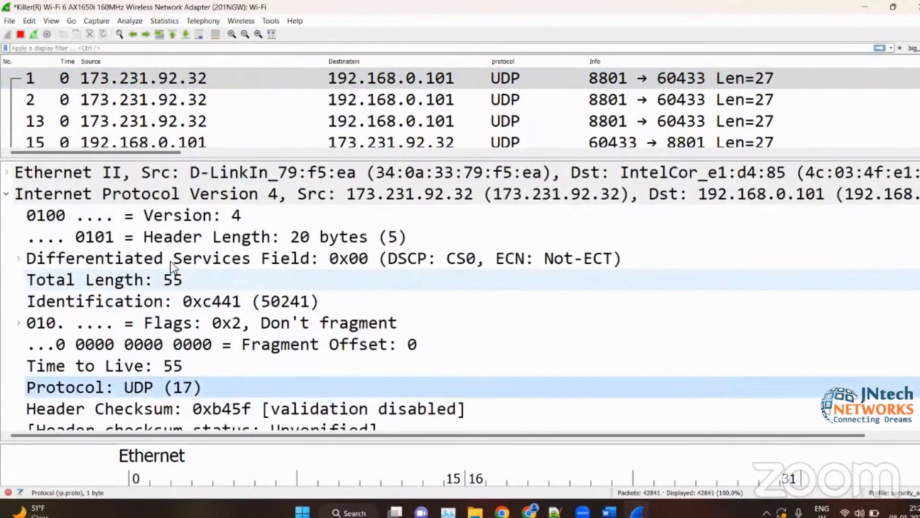
{"action": "left_click", "coordinate": [183, 218]}
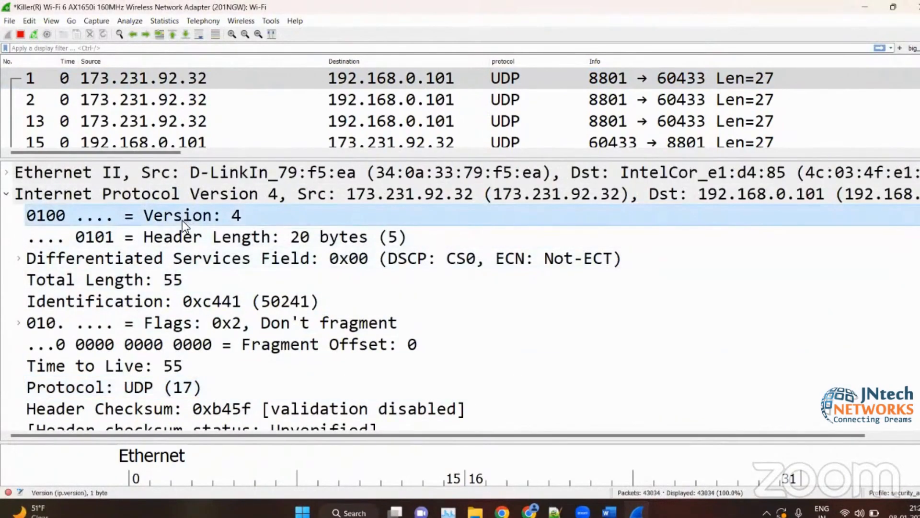
{"action": "right_click", "coordinate": [182, 220]}
{"action": "left_click", "coordinate": [232, 278]}
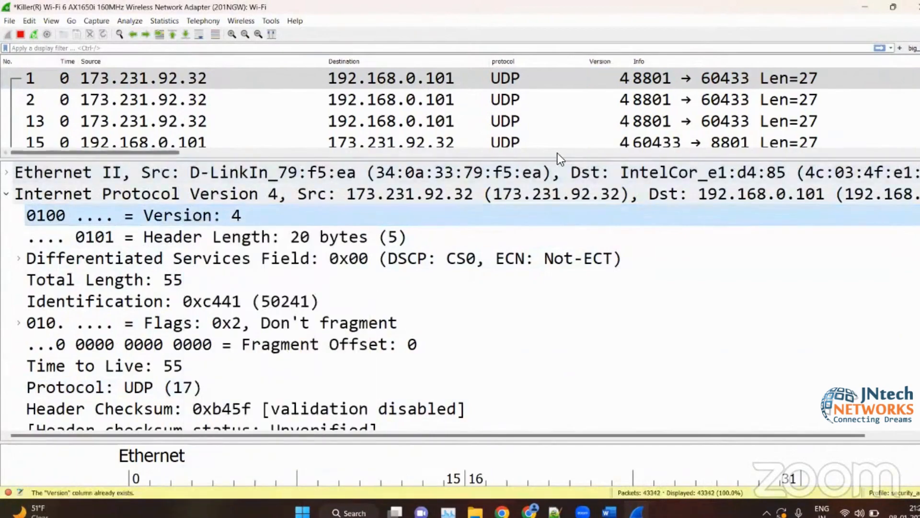
- Sort the enlarged packet list by the Version column and rename that column as IP Version
{"action": "left_click_drag", "start_coordinate": [555, 160], "coordinate": [550, 306]}
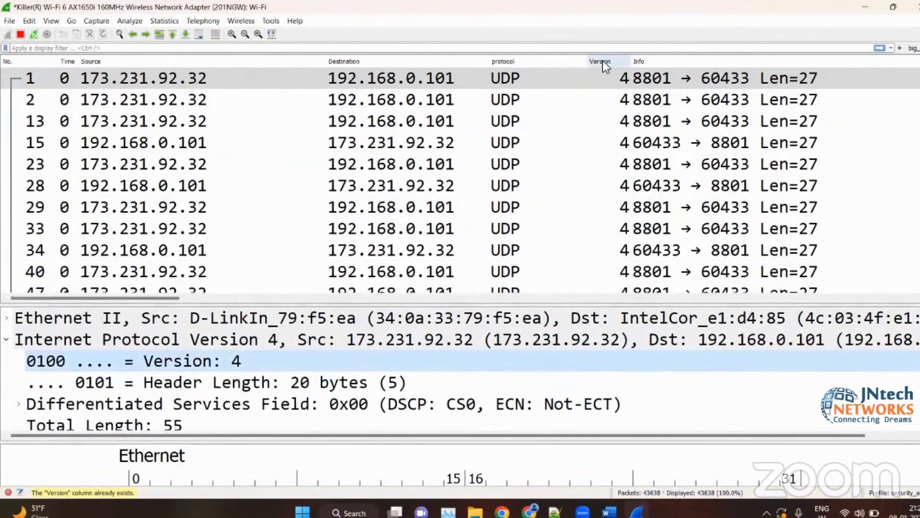
{"action": "left_click", "coordinate": [602, 61]}
{"action": "right_click", "coordinate": [602, 61]}
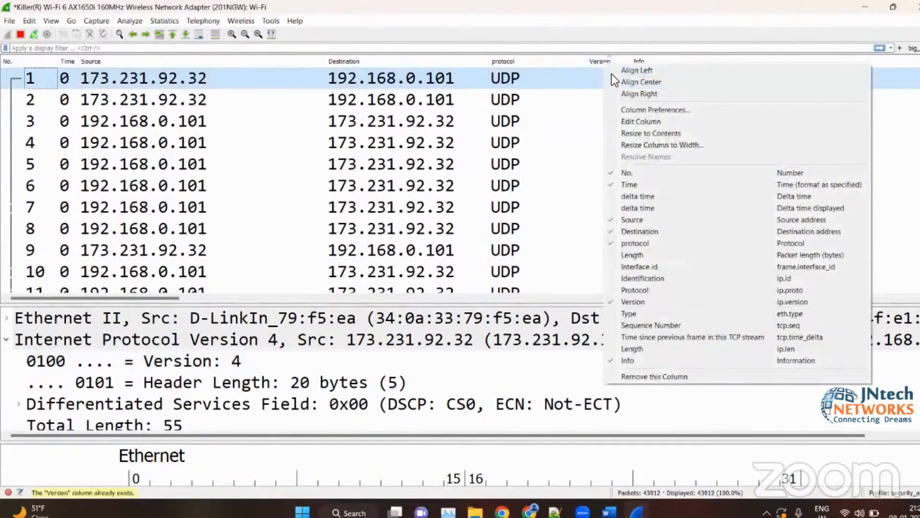
{"action": "left_click", "coordinate": [632, 118]}
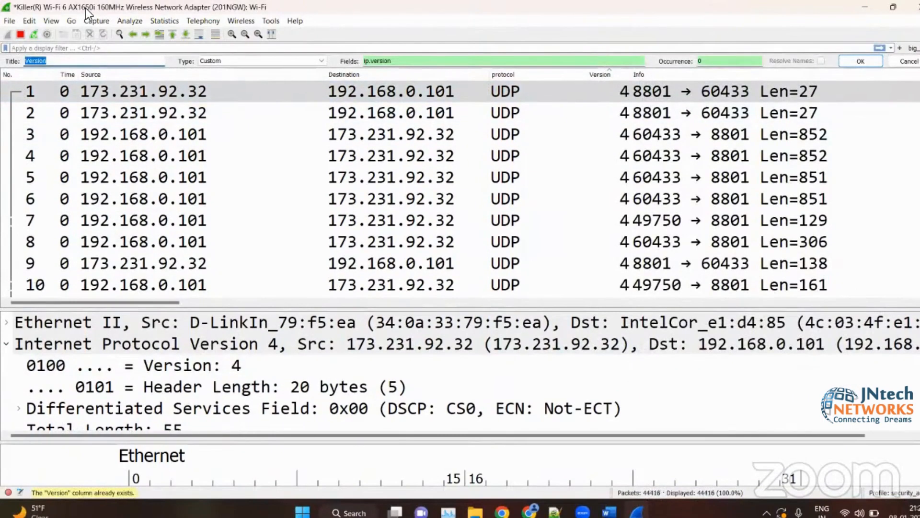
{"action": "key", "text": "Left"}
{"action": "type", "text": "_"}
{"action": "key", "text": "BackSpace"}
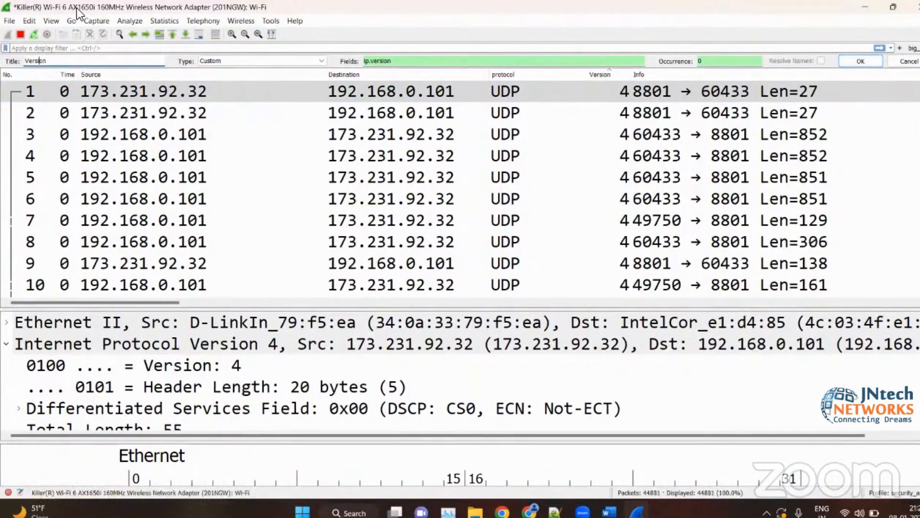
{"action": "type", "text": "IP"}
{"action": "key", "text": "Return"}
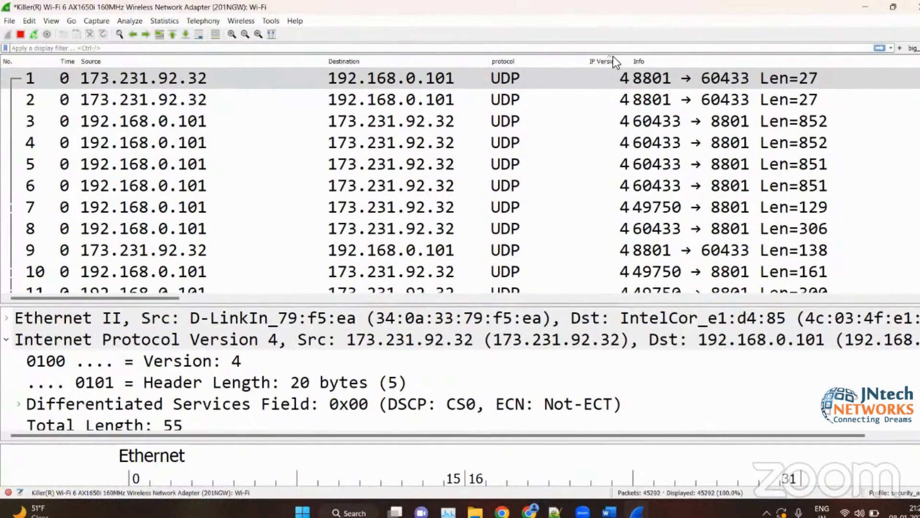
- Left-align the IP Version column and widen it
{"action": "right_click", "coordinate": [608, 61]}
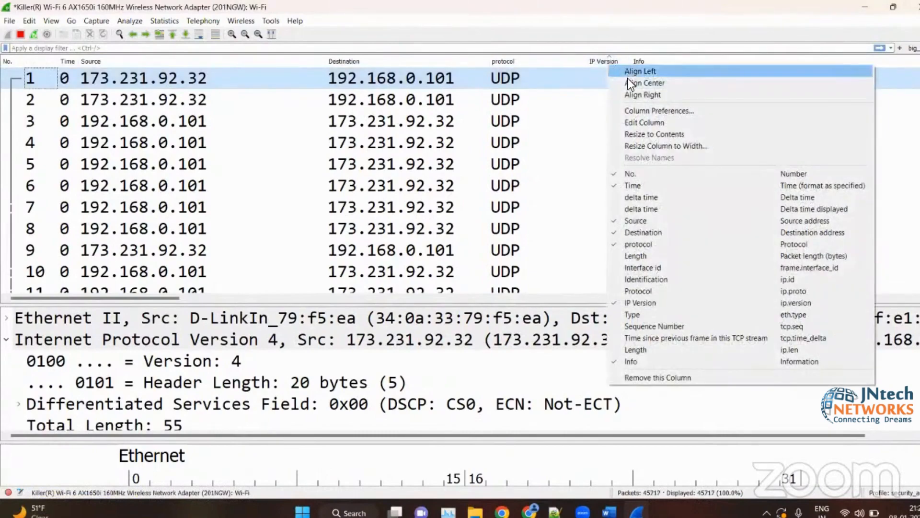
{"action": "left_click", "coordinate": [627, 70]}
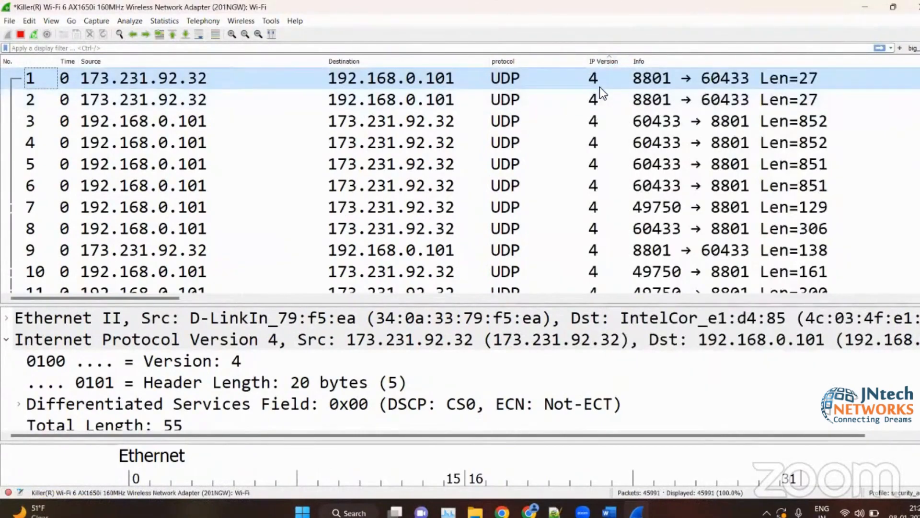
{"action": "left_click_drag", "start_coordinate": [631, 61], "coordinate": [639, 139]}
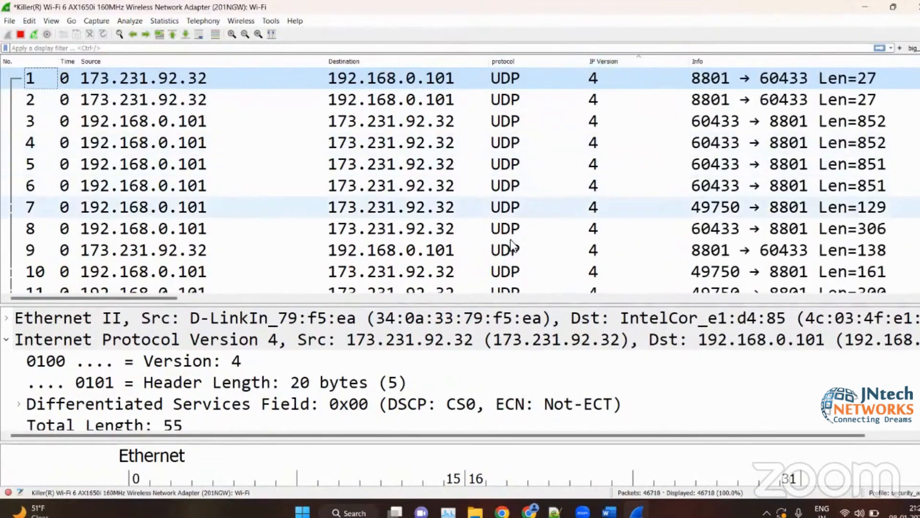
- Open packet 4 in its own window, examine the options for its Version field, and close the window
{"action": "left_click", "coordinate": [446, 146]}
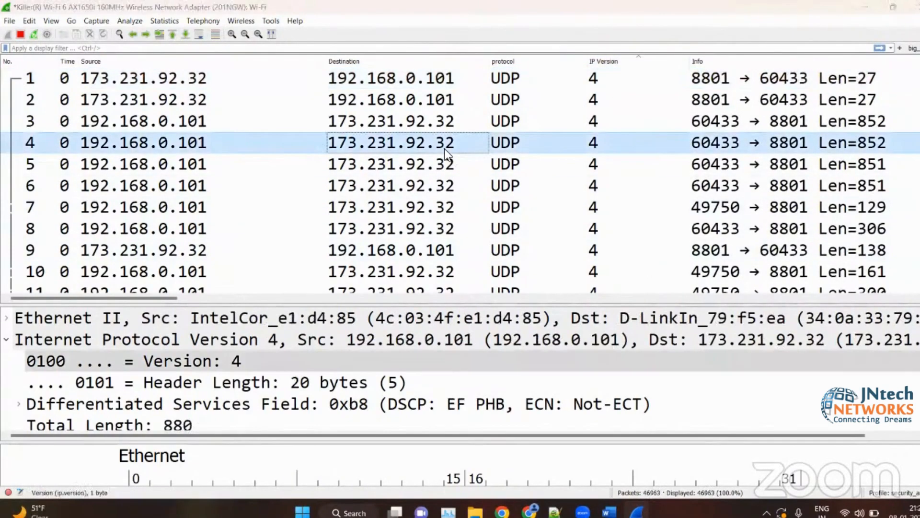
{"action": "double_click", "coordinate": [390, 143]}
{"action": "scroll", "coordinate": [259, 160], "scroll_direction": "down", "scroll_amount": 4}
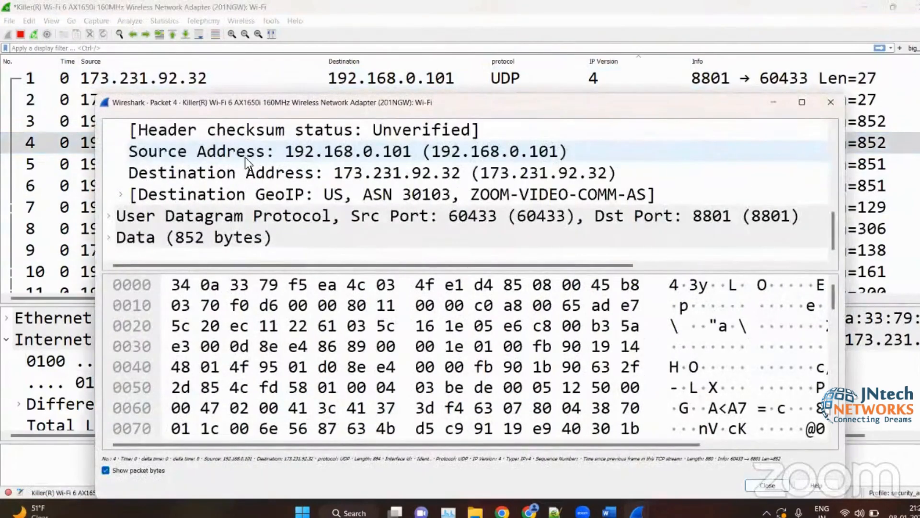
{"action": "scroll", "coordinate": [245, 158], "scroll_direction": "up", "scroll_amount": 5}
{"action": "left_click", "coordinate": [278, 196]}
{"action": "right_click", "coordinate": [279, 195]}
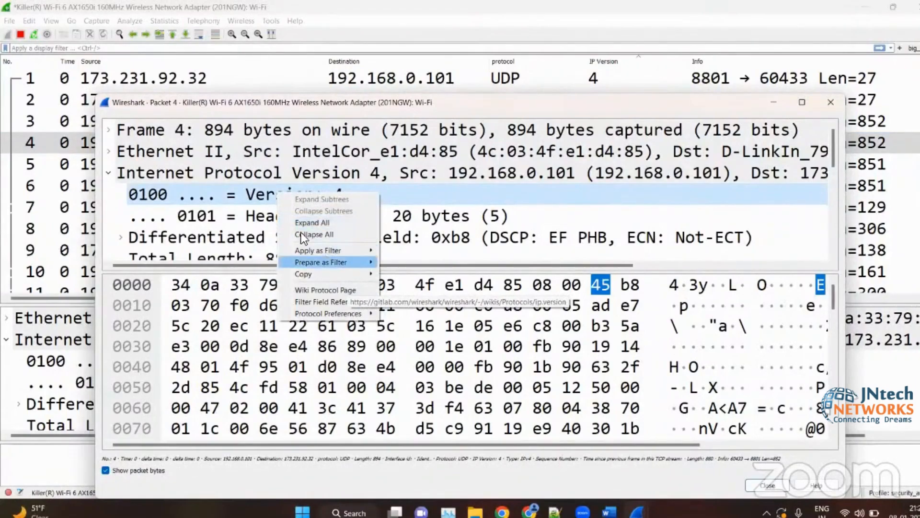
{"action": "left_click", "coordinate": [724, 114]}
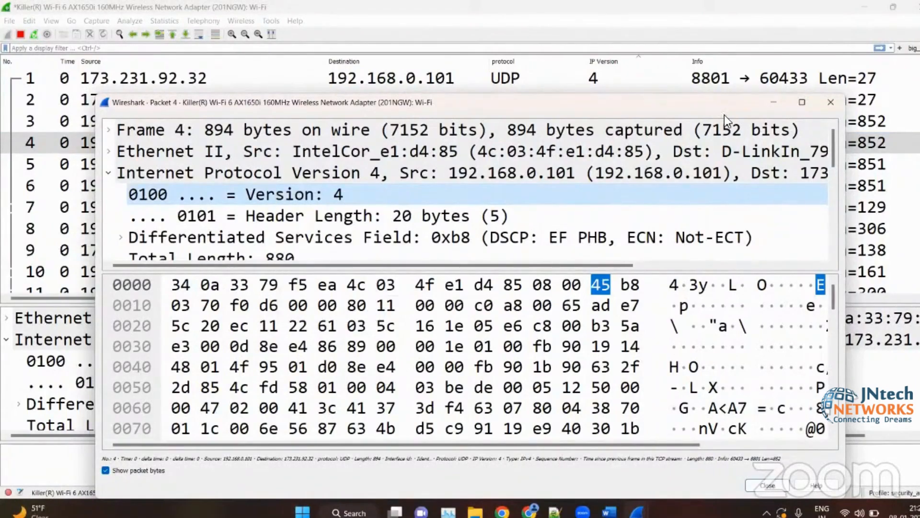
{"action": "left_click", "coordinate": [825, 103]}
- Examine packet 4's Total Length and Time to Live fields in an enlarged details pane, and select packet 2 in the re-enlarged packet list
{"action": "left_click", "coordinate": [158, 424]}
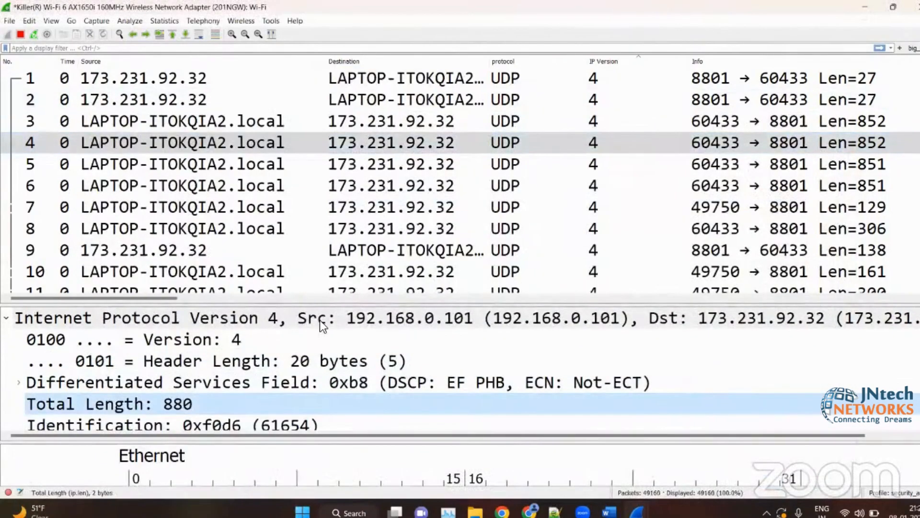
{"action": "left_click_drag", "start_coordinate": [343, 303], "coordinate": [308, 143]}
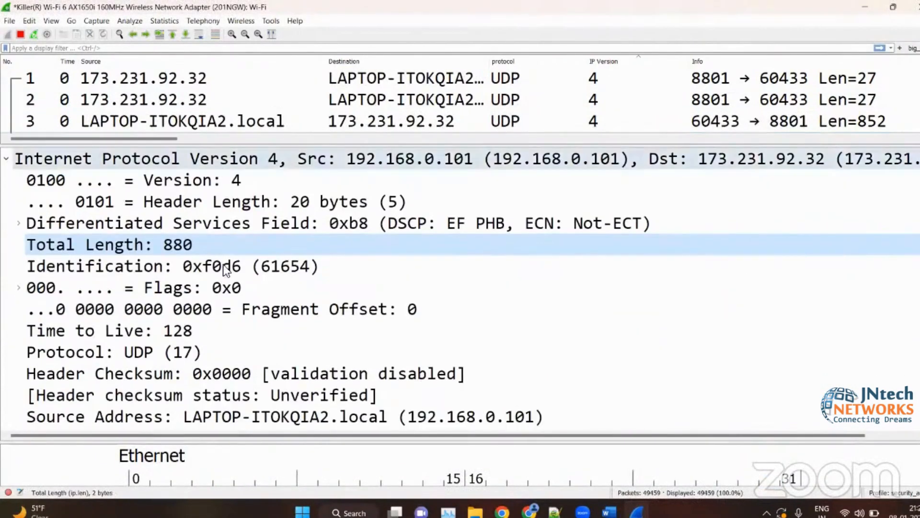
{"action": "left_click", "coordinate": [237, 332]}
{"action": "scroll", "coordinate": [237, 332], "scroll_direction": "down", "scroll_amount": 2}
{"action": "scroll", "coordinate": [296, 309], "scroll_direction": "up", "scroll_amount": 2}
{"action": "scroll", "coordinate": [297, 310], "scroll_direction": "down", "scroll_amount": 2}
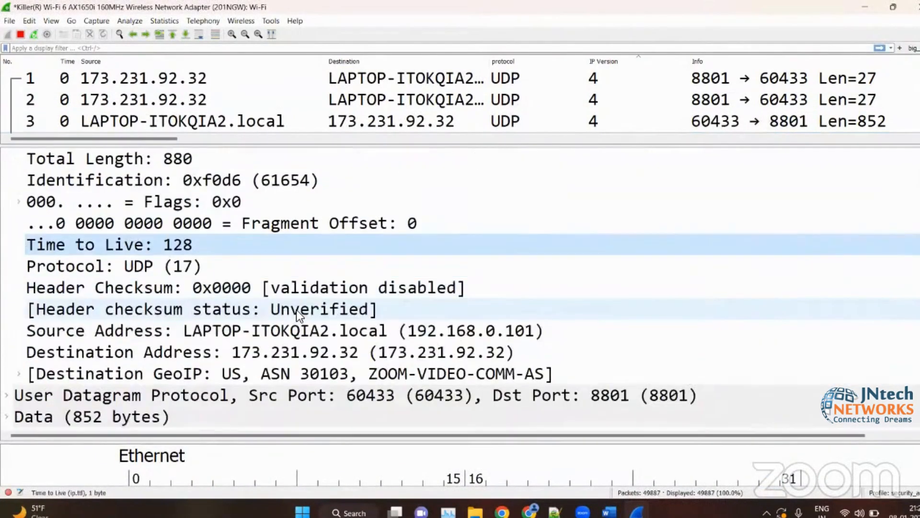
{"action": "left_click_drag", "start_coordinate": [550, 147], "coordinate": [518, 289]}
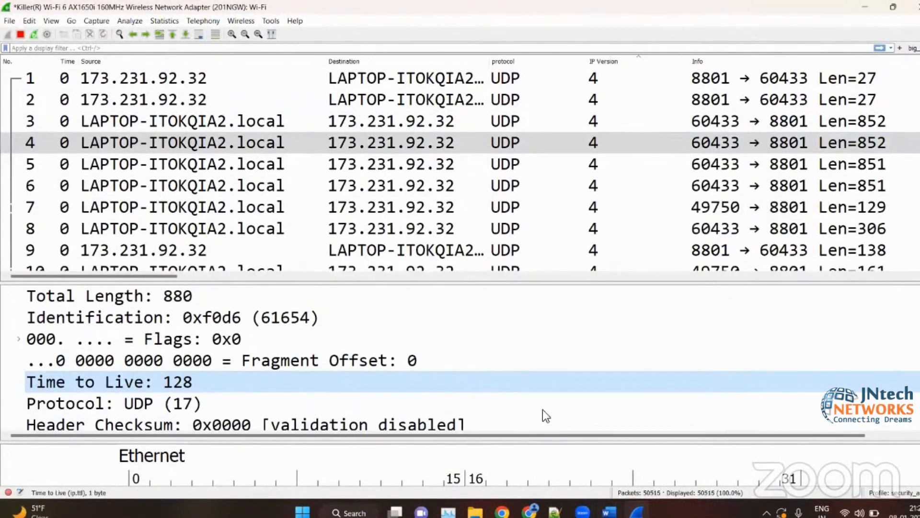
{"action": "left_click", "coordinate": [404, 99]}
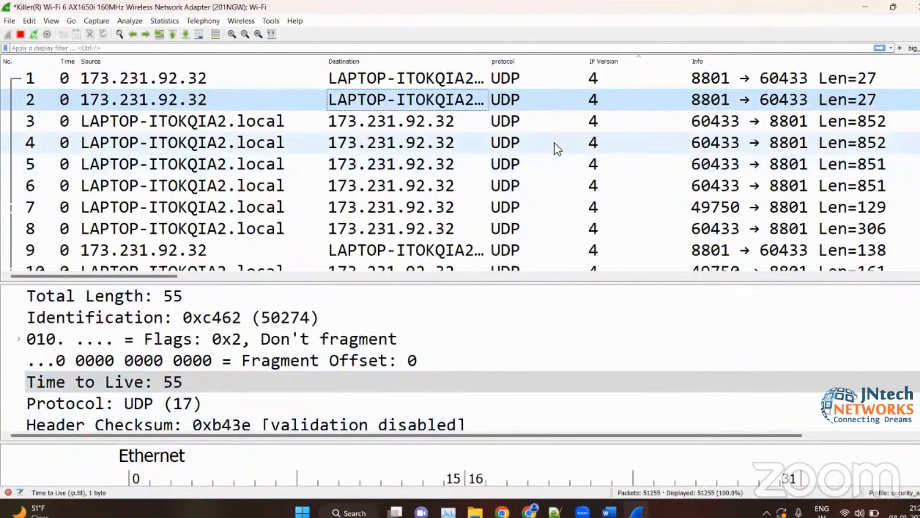
- Take the IP Version column out of the packet list
{"action": "right_click", "coordinate": [600, 56]}
{"action": "key", "text": "Escape"}
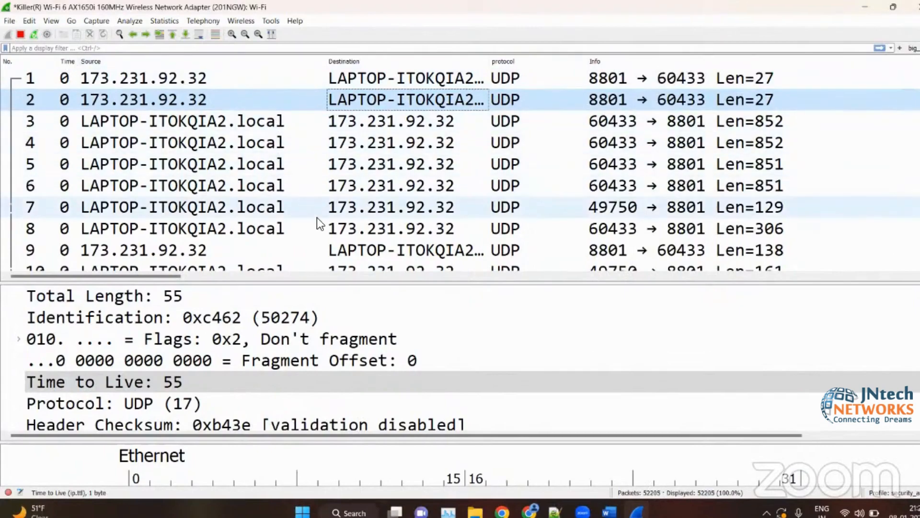
- Switch to the wireshark_notes_1.docx notes in Word, review the packet list and packet details sections, and return to the Wireshark capture
{"action": "left_click", "coordinate": [609, 512]}
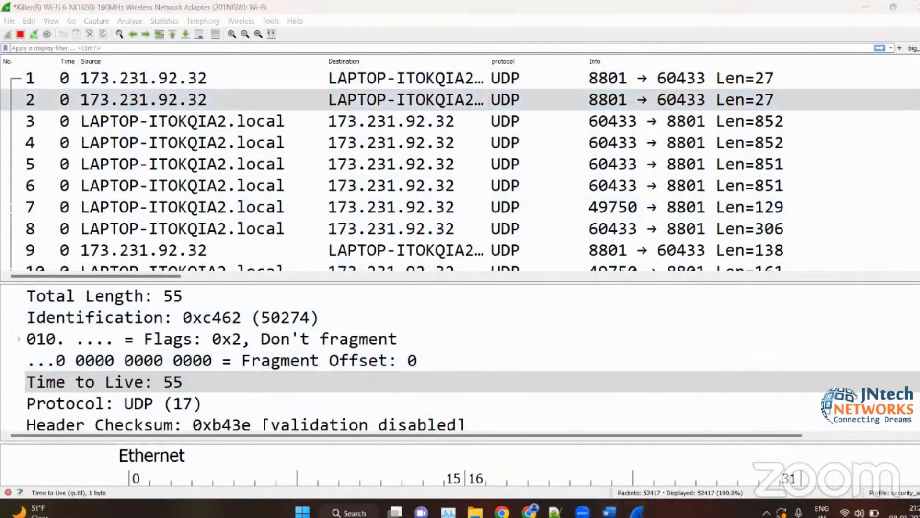
{"action": "scroll", "coordinate": [424, 263], "scroll_direction": "down", "scroll_amount": 8}
{"action": "scroll", "coordinate": [424, 263], "scroll_direction": "left", "scroll_amount": 5}
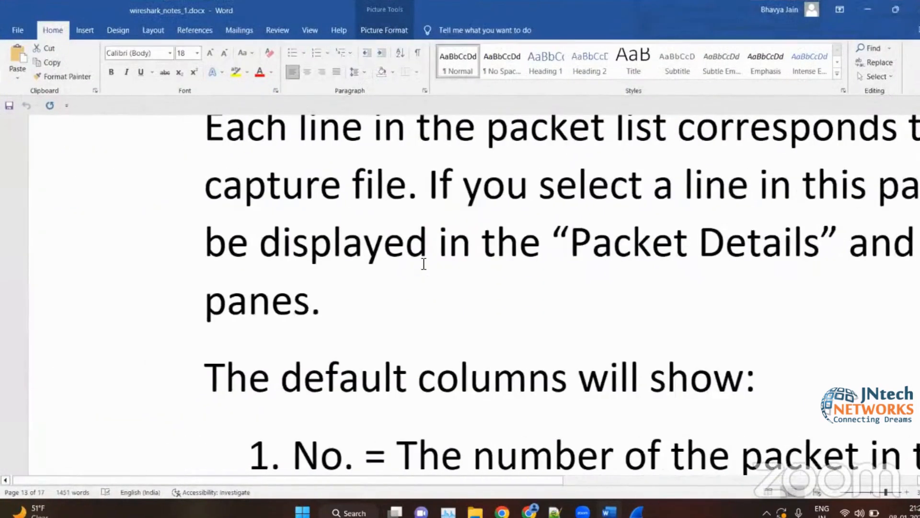
{"action": "scroll", "coordinate": [424, 264], "scroll_direction": "down", "scroll_amount": 2}
{"action": "scroll", "coordinate": [424, 264], "scroll_direction": "down", "scroll_amount": 10}
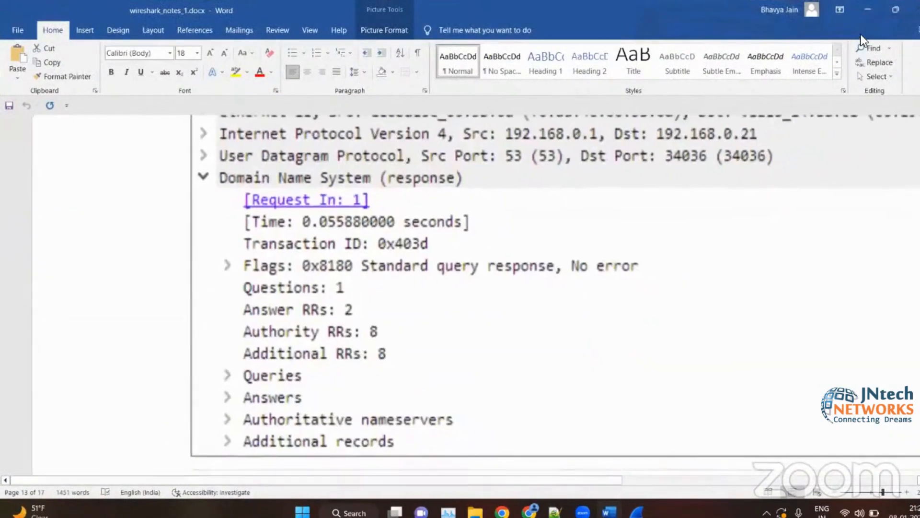
{"action": "scroll", "coordinate": [423, 263], "scroll_direction": "up", "scroll_amount": 3}
{"action": "scroll", "coordinate": [424, 264], "scroll_direction": "right", "scroll_amount": 4}
{"action": "left_click", "coordinate": [862, 8]}
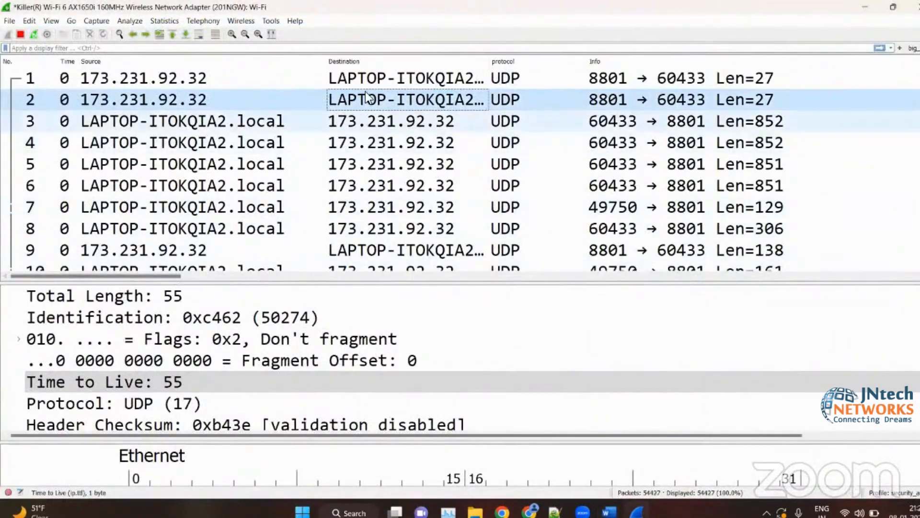
- Open packet 8 in its own window and enlarge the details pane over the packet bytes
{"action": "scroll", "coordinate": [366, 92], "scroll_direction": "up", "scroll_amount": 1}
{"action": "scroll", "coordinate": [389, 135], "scroll_direction": "down", "scroll_amount": 2}
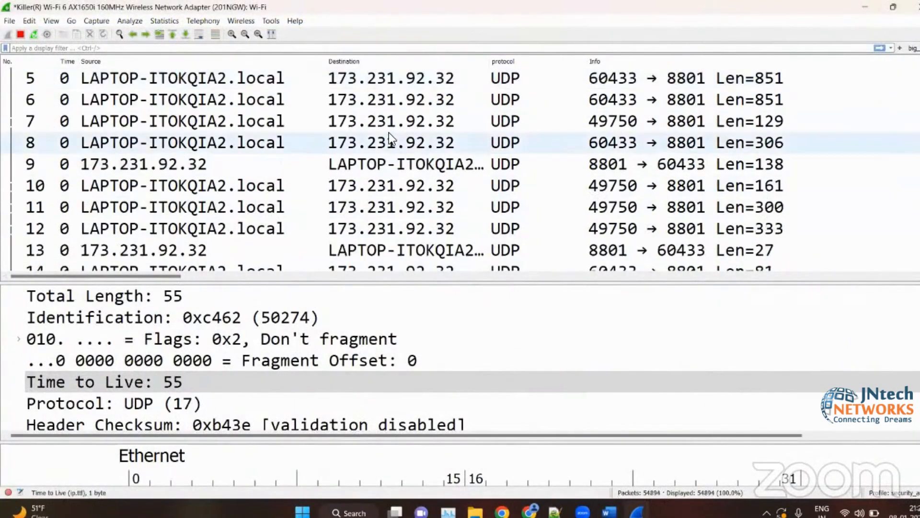
{"action": "left_click", "coordinate": [389, 134]}
{"action": "double_click", "coordinate": [389, 134]}
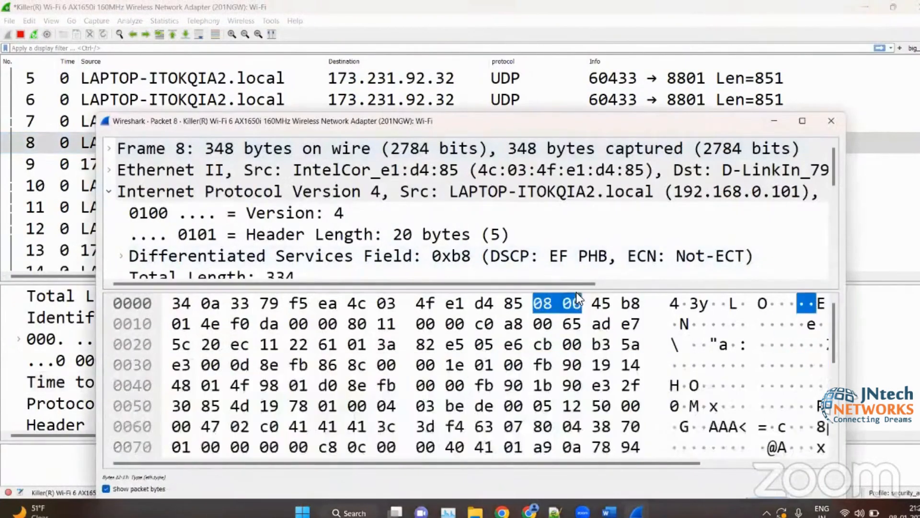
{"action": "left_click_drag", "start_coordinate": [578, 290], "coordinate": [577, 450]}
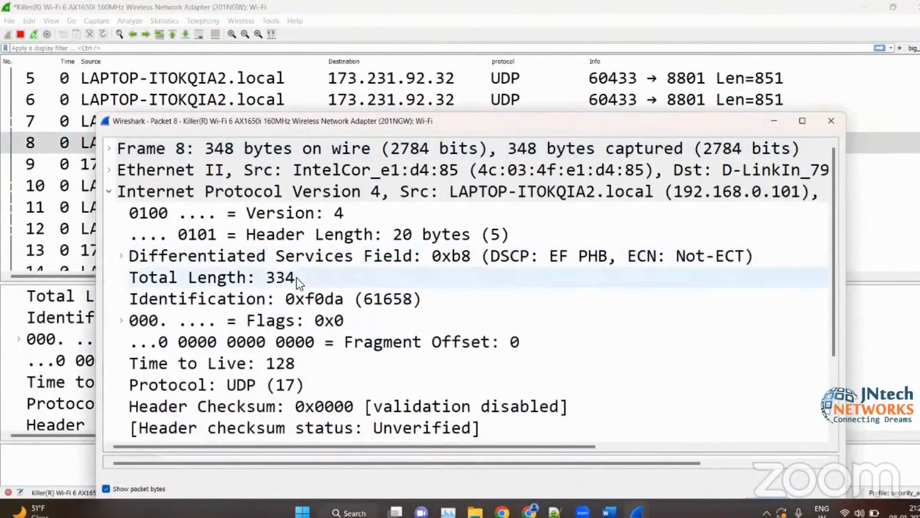
- Examine packet 8's Frame and Ethernet II layers, collapsing each one, and collapse the Internet Protocol Version 4 layer
{"action": "left_click", "coordinate": [108, 143]}
{"action": "left_click", "coordinate": [110, 149]}
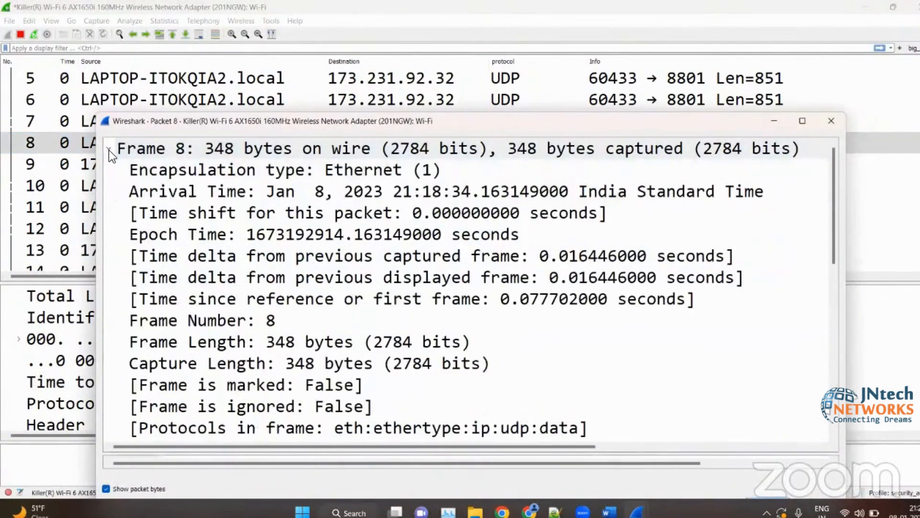
{"action": "left_click", "coordinate": [108, 151]}
{"action": "left_click", "coordinate": [110, 169]}
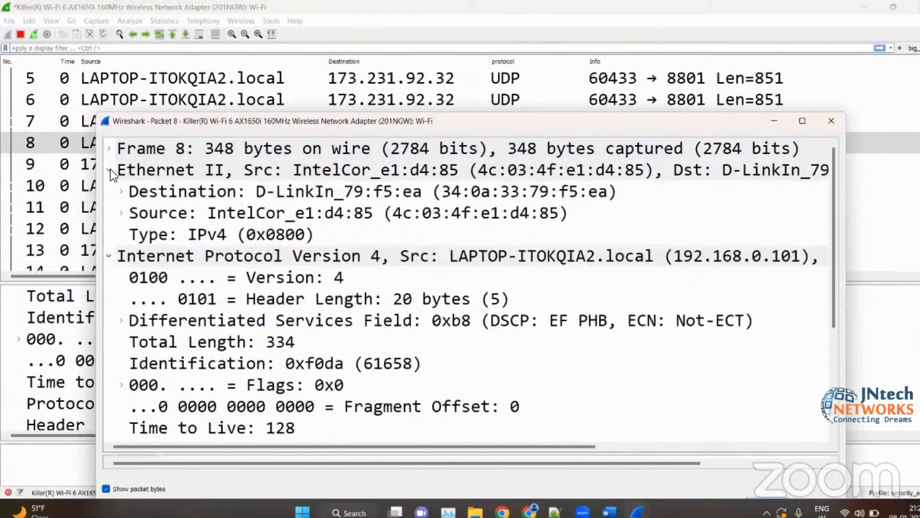
{"action": "left_click", "coordinate": [110, 168]}
{"action": "left_click", "coordinate": [109, 192]}
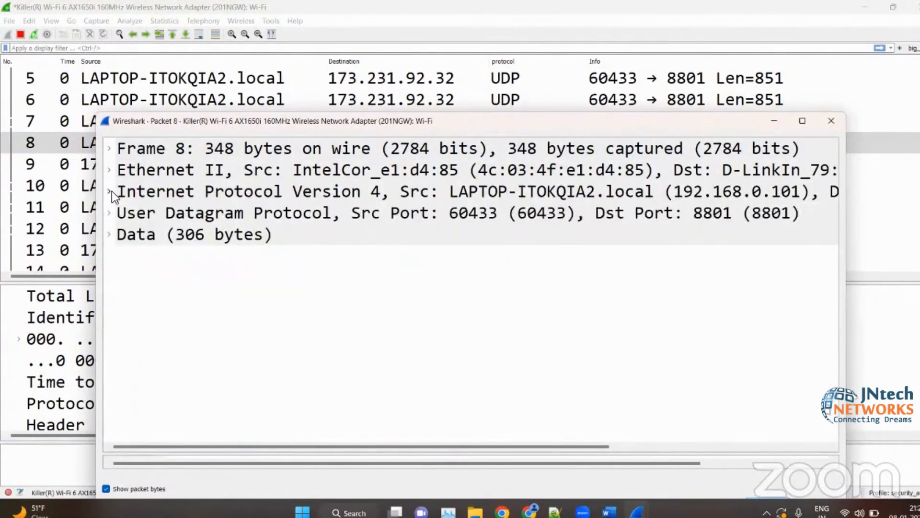
- Examine packet 8's Data section, collapse it, and expand the User Datagram Protocol layer with its Timestamps
{"action": "left_click", "coordinate": [108, 213]}
{"action": "left_click", "coordinate": [108, 213]}
{"action": "left_click", "coordinate": [110, 234]}
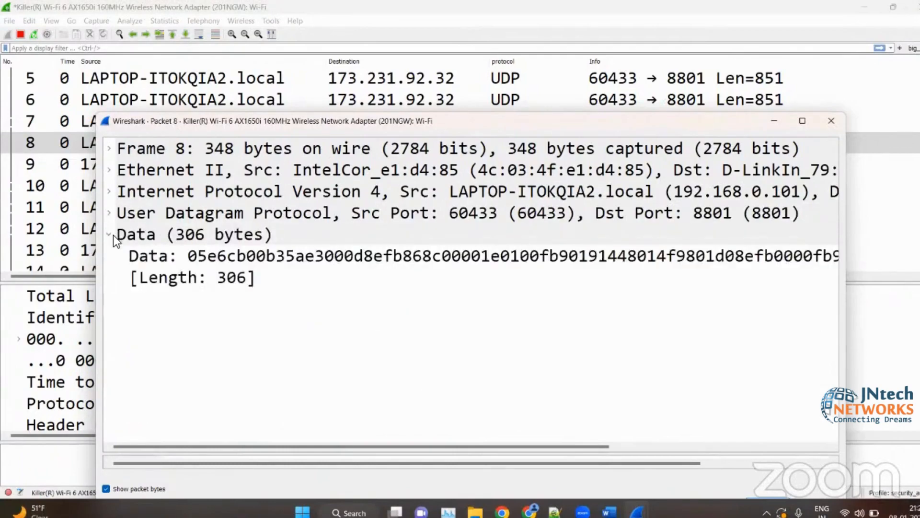
{"action": "left_click", "coordinate": [113, 235]}
{"action": "left_click", "coordinate": [110, 214]}
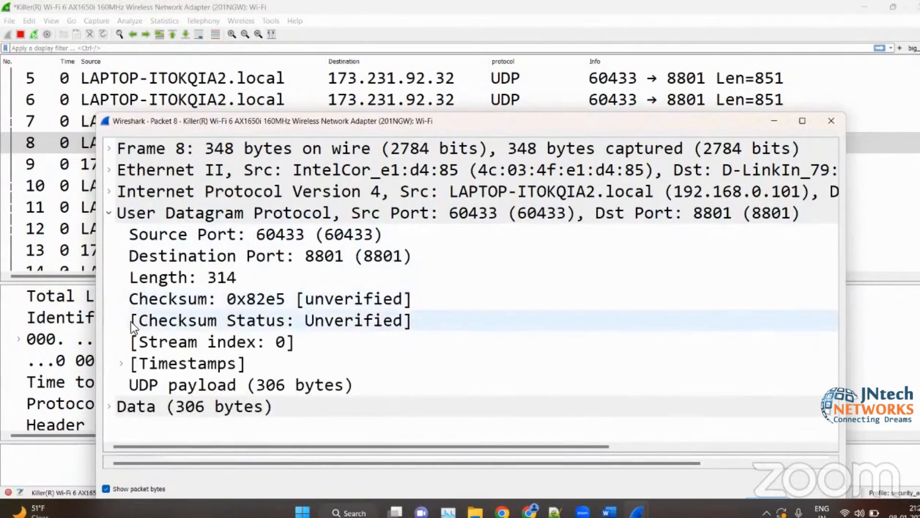
{"action": "left_click", "coordinate": [123, 363]}
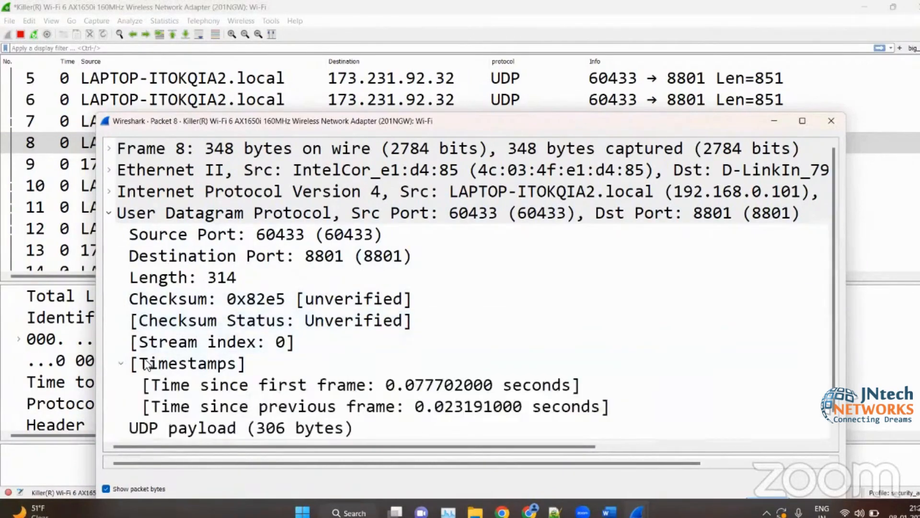
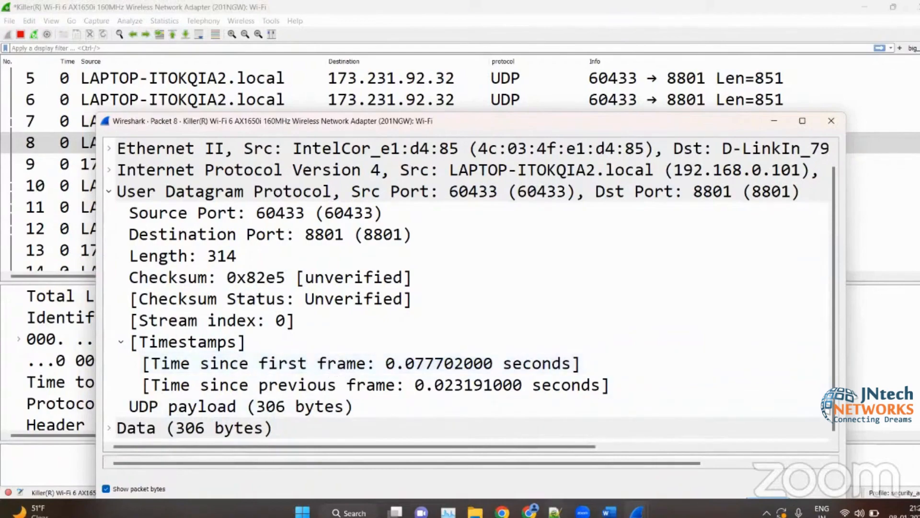
- Switch to the new 2 notes in Notepad++ and add the line "packet header" at the end
{"action": "left_click", "coordinate": [555, 512]}
{"action": "type", "text": "packlret"}
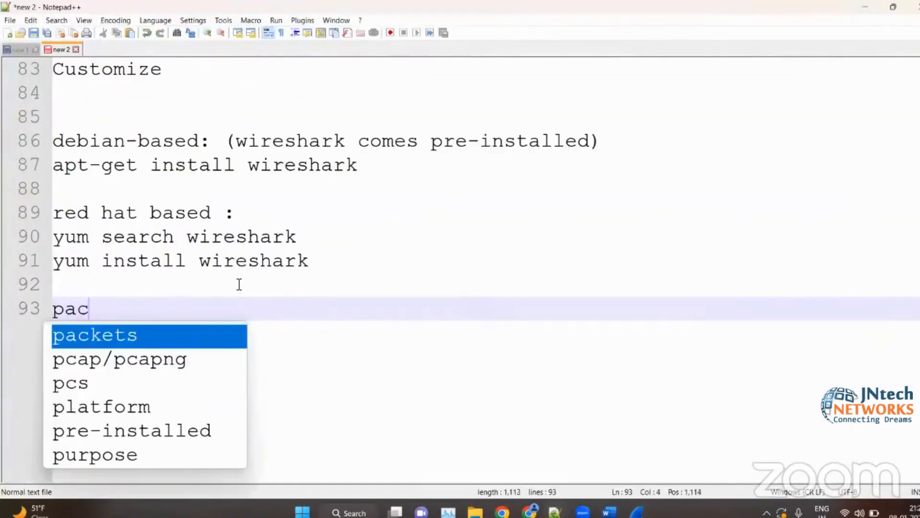
{"action": "key", "text": "BackSpace"}
{"action": "key", "text": "BackSpace"}
{"action": "key", "text": "BackSpace"}
{"action": "key", "text": "BackSpace"}
{"action": "type", "text": "et"}
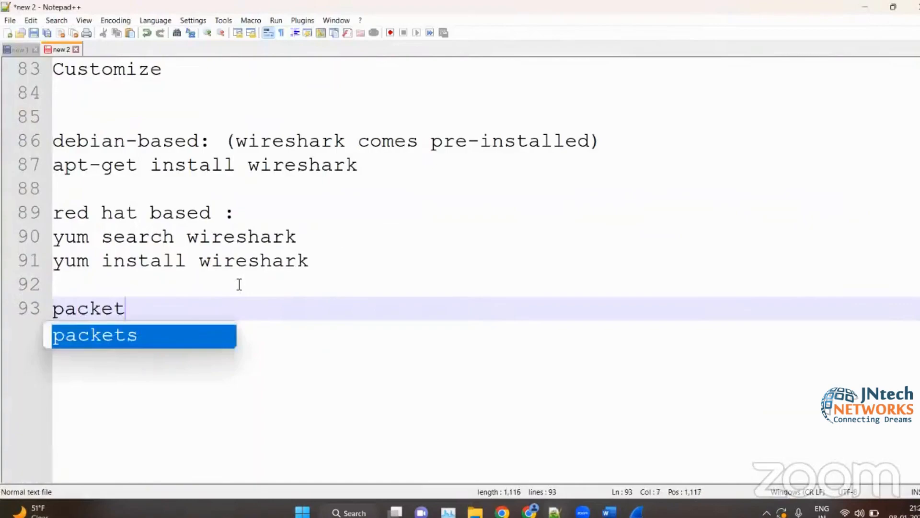
{"action": "type", "text": " header"}
{"action": "key", "text": "Return"}
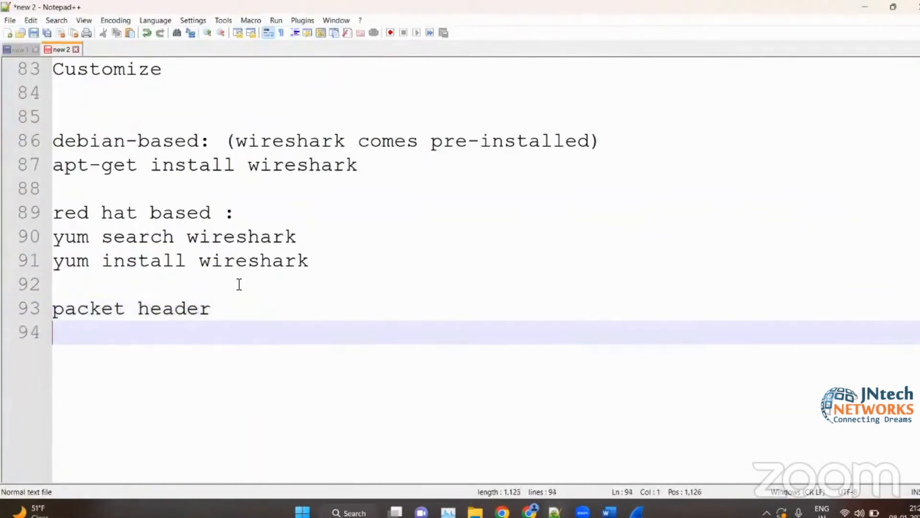
{"action": "key", "text": "Return"}
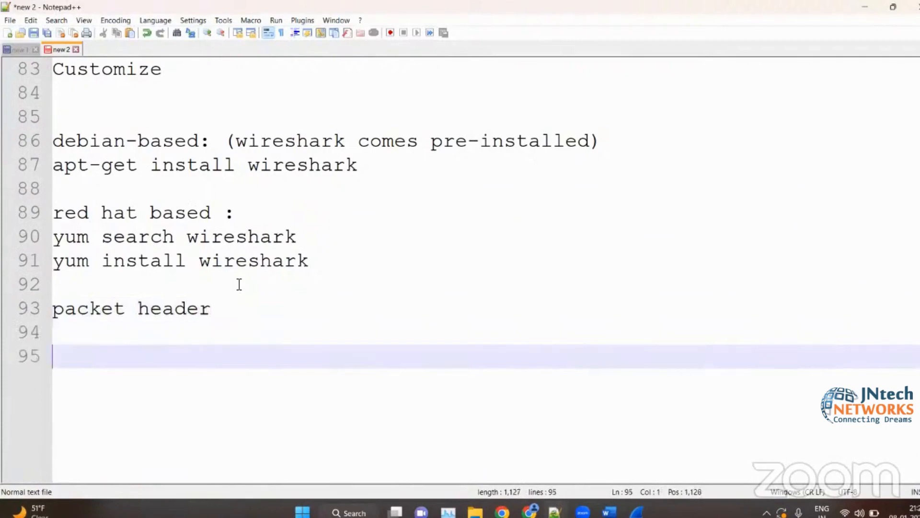
- Add a "+" line and the line "wireshark generated information" below "packet header"
{"action": "left_click", "coordinate": [171, 325]}
{"action": "type", "text": "+"}
{"action": "key", "text": "Return"}
{"action": "type", "text": "wireshark gee"}
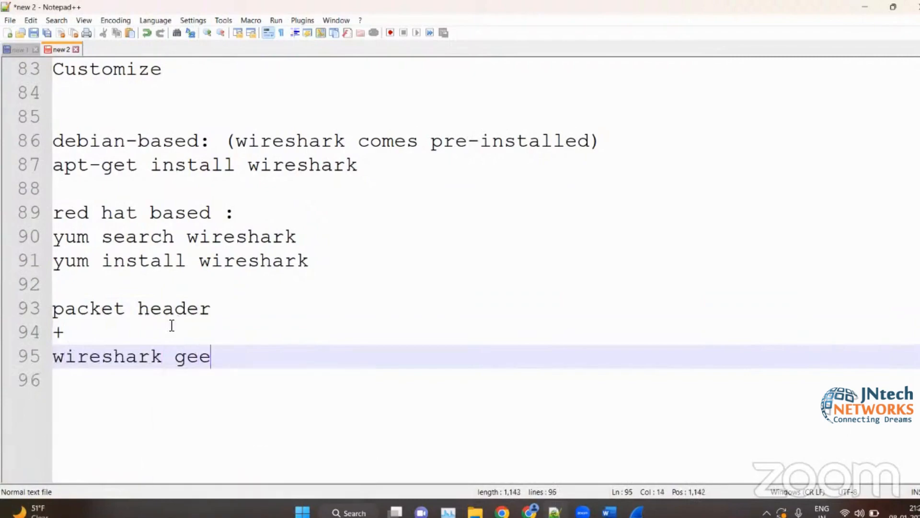
{"action": "key", "text": "BackSpace"}
{"action": "type", "text": "nerate"}
{"action": "type", "text": "d infor"}
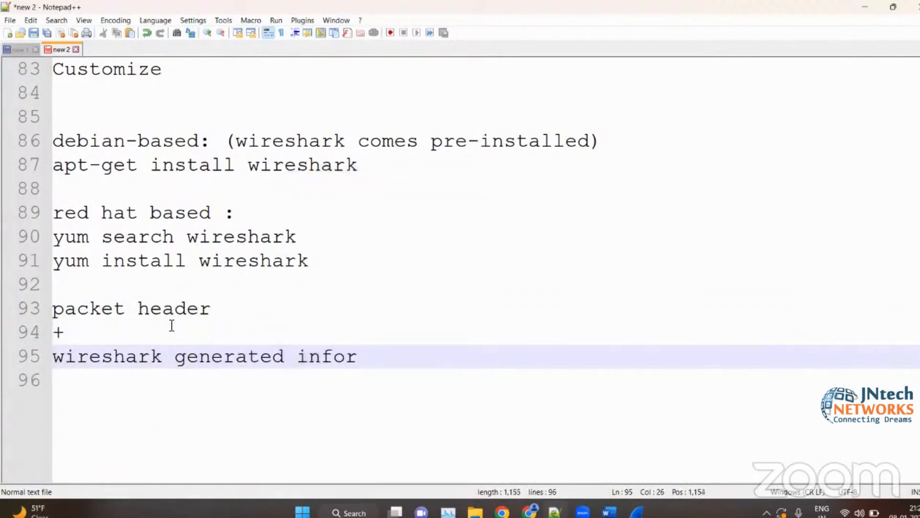
{"action": "key", "text": "BackSpace"}
{"action": "type", "text": "rmation"}
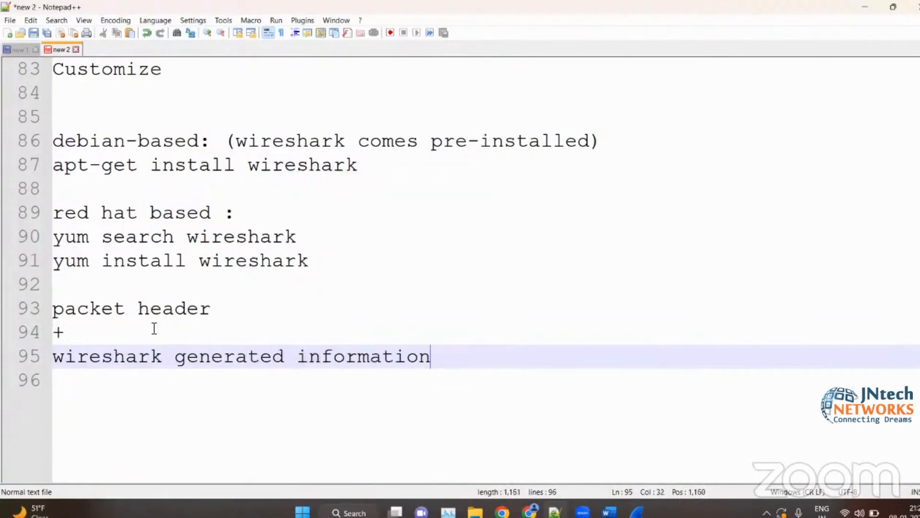
- Complete the note with an "=" line and the line "packet details" below "wireshark generated information"
{"action": "left_click", "coordinate": [60, 288]}
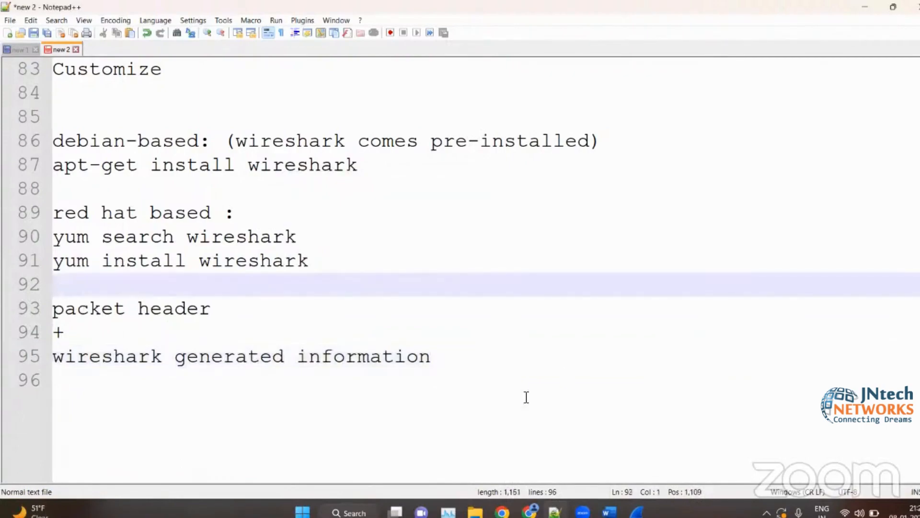
{"action": "left_click", "coordinate": [477, 385]}
{"action": "key", "text": "Return"}
{"action": "type", "text": "="}
{"action": "key", "text": "Return"}
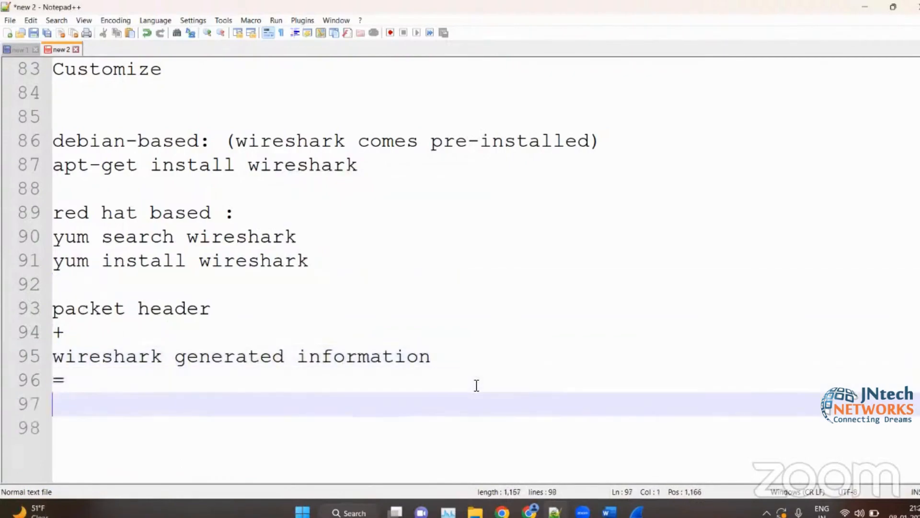
{"action": "type", "text": "w"}
{"action": "key", "text": "BackSpace"}
{"action": "type", "text": "packe"}
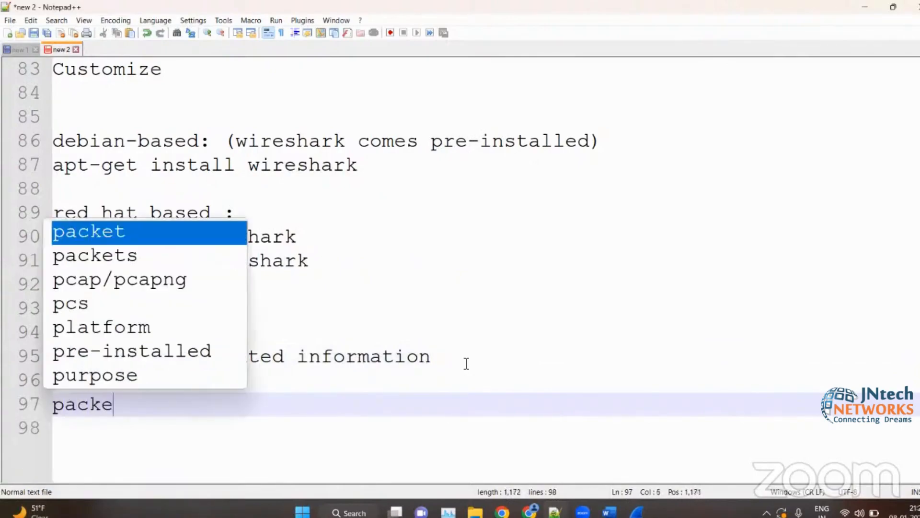
{"action": "type", "text": "t details"}
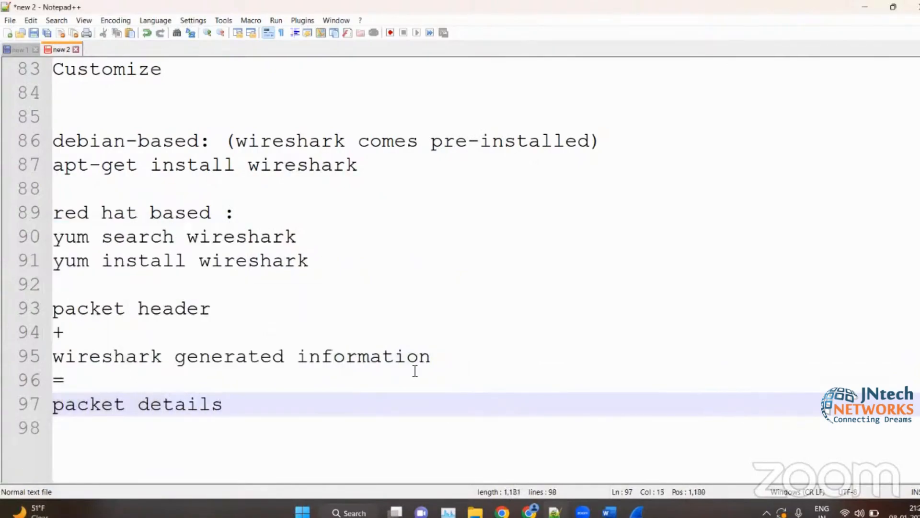
{"action": "key", "text": "Up"}
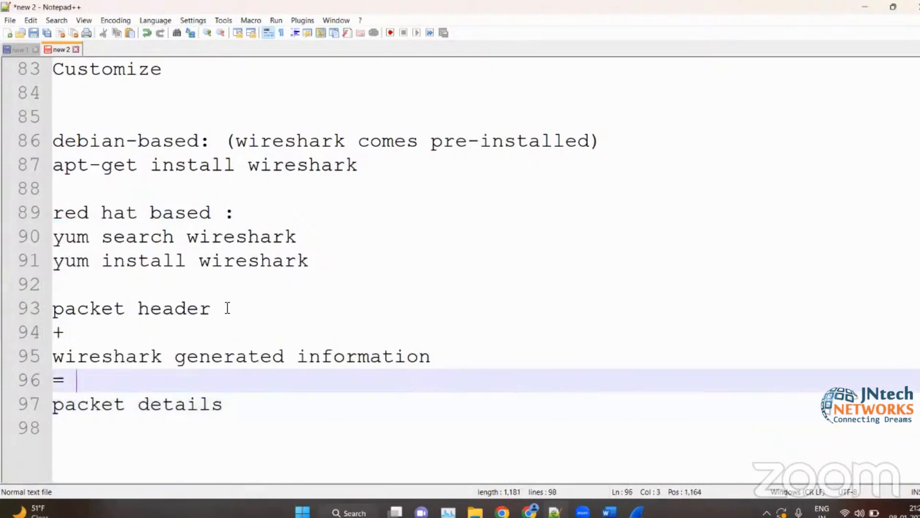
{"action": "left_click_drag", "start_coordinate": [228, 308], "coordinate": [51, 309]}
{"action": "left_click", "coordinate": [123, 356]}
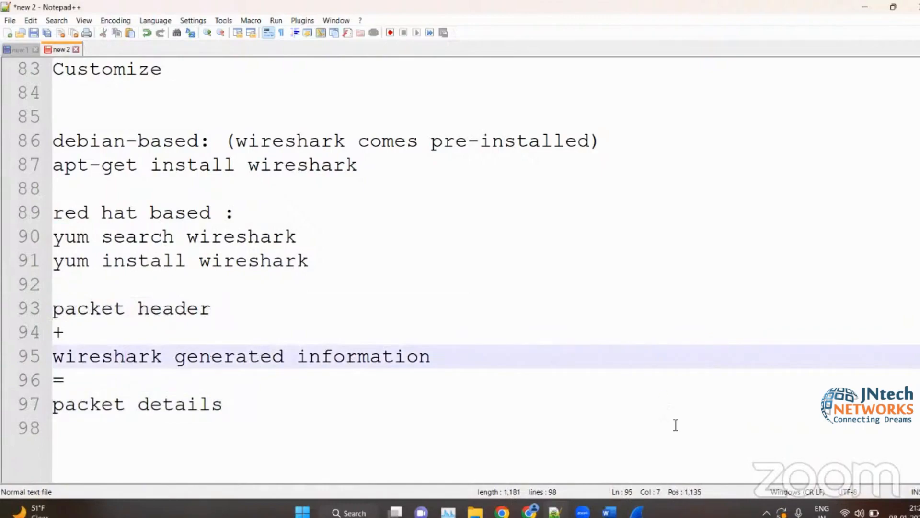
- Switch to the wireshark_notes_1.docx notes in Word and review the packet details illustration and the special protocol fields text below it
{"action": "left_click", "coordinate": [609, 512]}
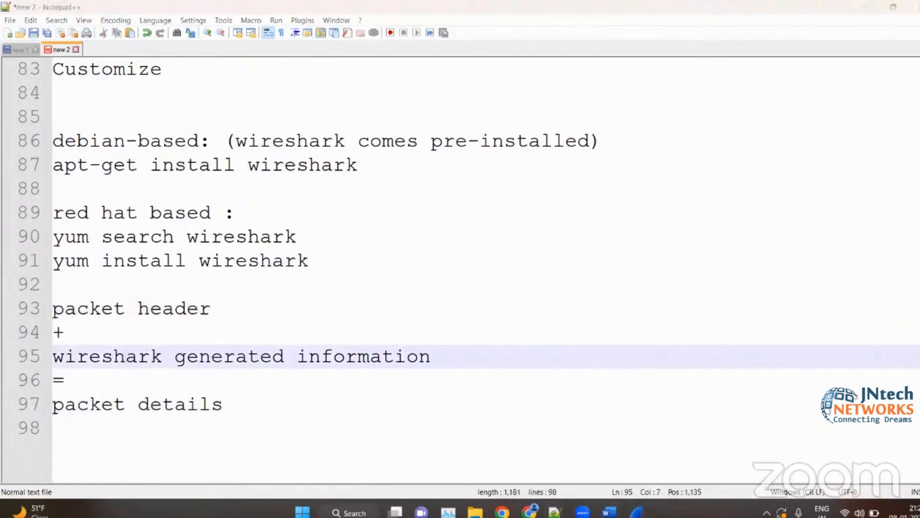
{"action": "scroll", "coordinate": [123, 341], "scroll_direction": "down", "scroll_amount": 5}
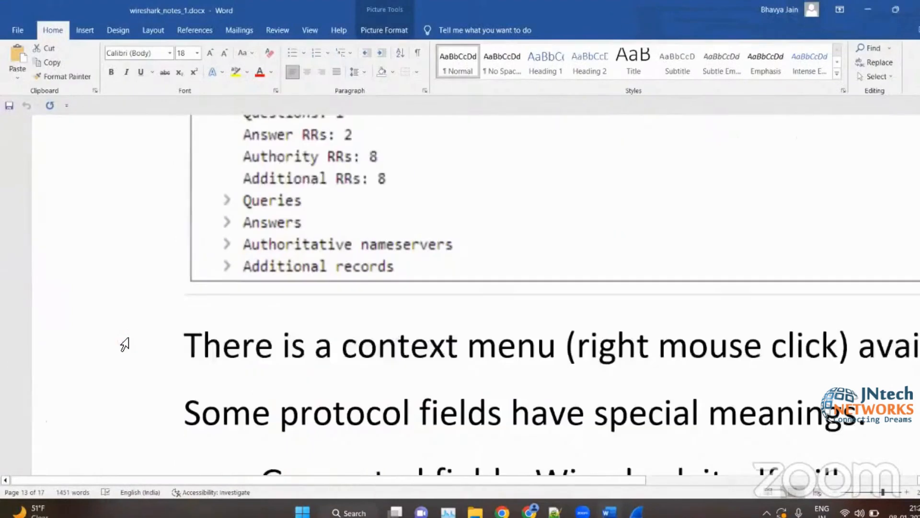
{"action": "scroll", "coordinate": [124, 344], "scroll_direction": "up", "scroll_amount": 4}
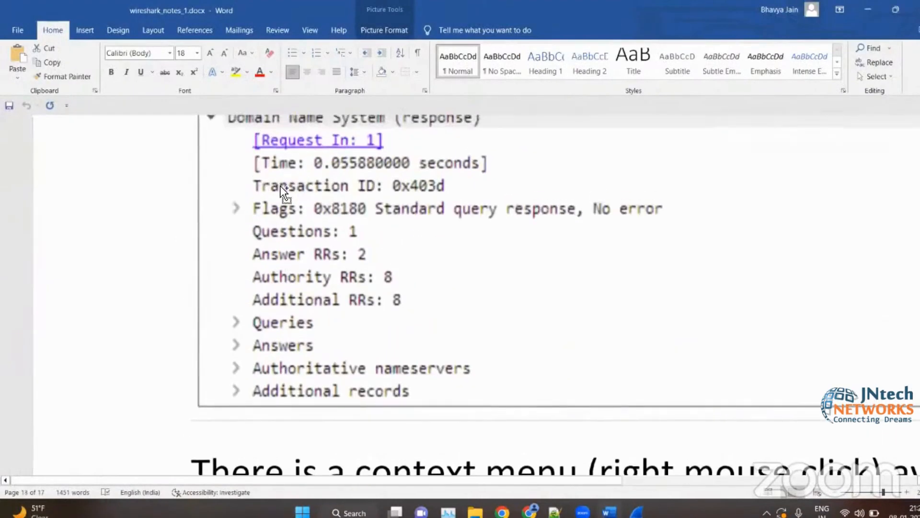
{"action": "scroll", "coordinate": [280, 186], "scroll_direction": "up", "scroll_amount": 3}
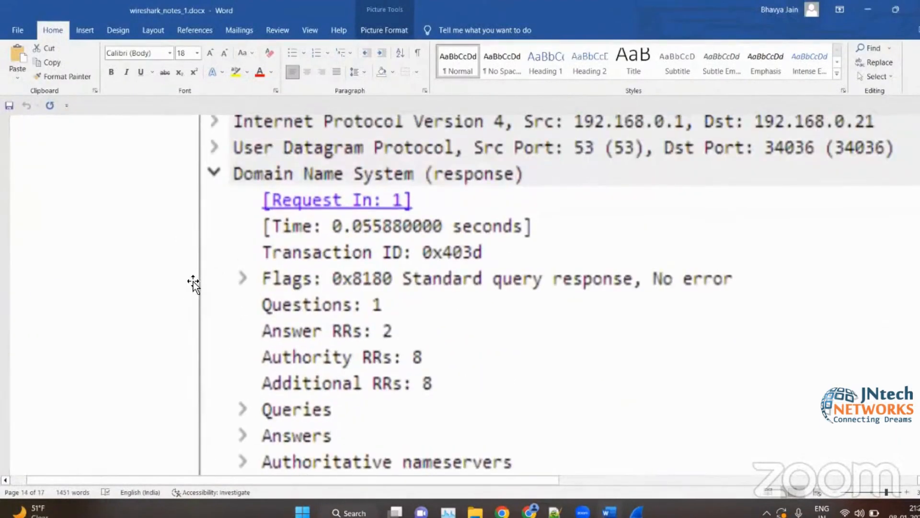
{"action": "scroll", "coordinate": [192, 283], "scroll_direction": "down", "scroll_amount": 8}
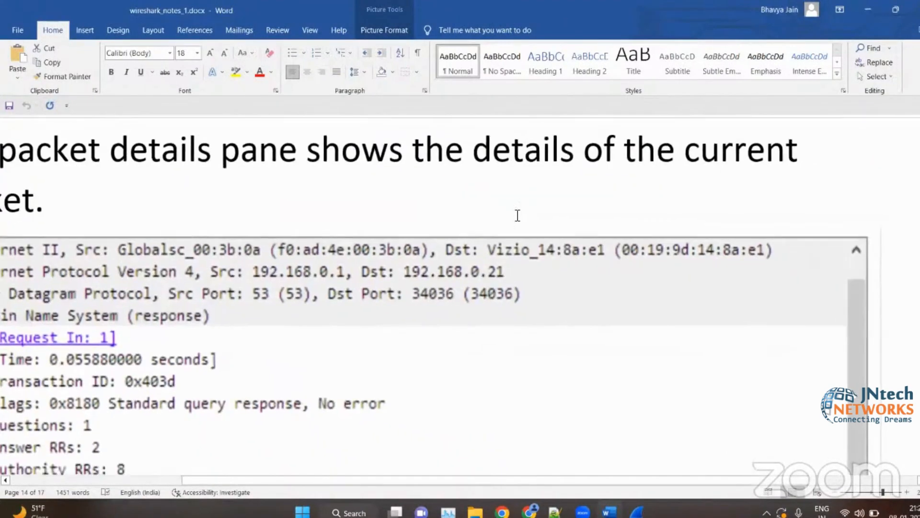
{"action": "scroll", "coordinate": [517, 216], "scroll_direction": "down", "scroll_amount": 3}
{"action": "scroll", "coordinate": [8, 336], "scroll_direction": "down", "scroll_amount": 4}
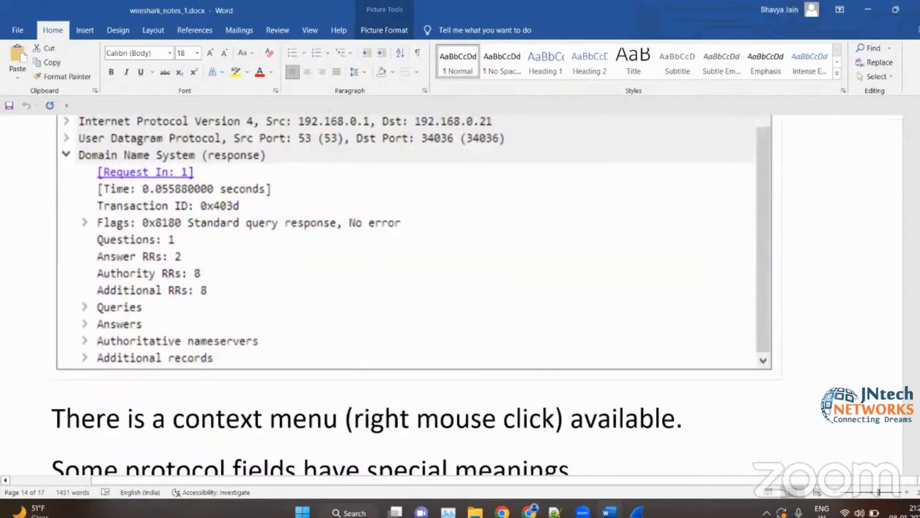
{"action": "scroll", "coordinate": [499, 380], "scroll_direction": "down", "scroll_amount": 3}
{"action": "scroll", "coordinate": [252, 322], "scroll_direction": "up", "scroll_amount": 2}
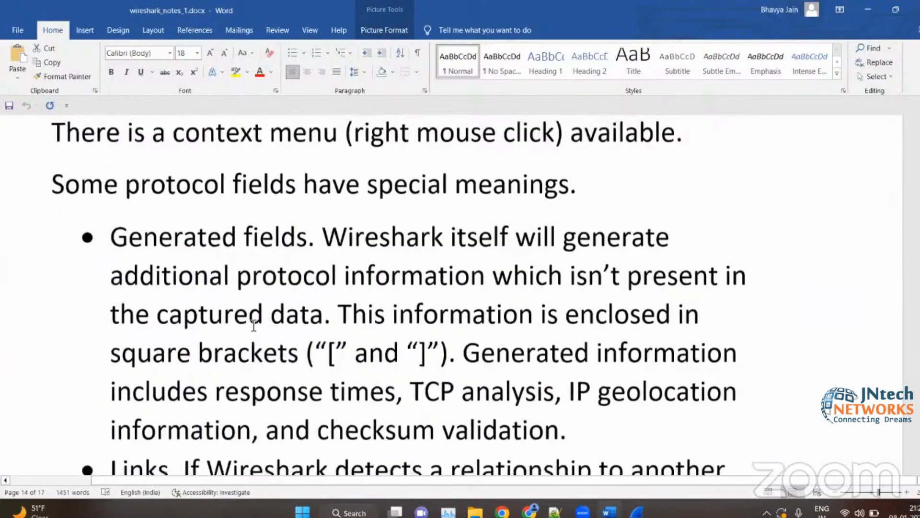
- Read the Generated fields item in the notes, marking the opening and closing square brackets in its text
{"action": "scroll", "coordinate": [384, 316], "scroll_direction": "down", "scroll_amount": 2}
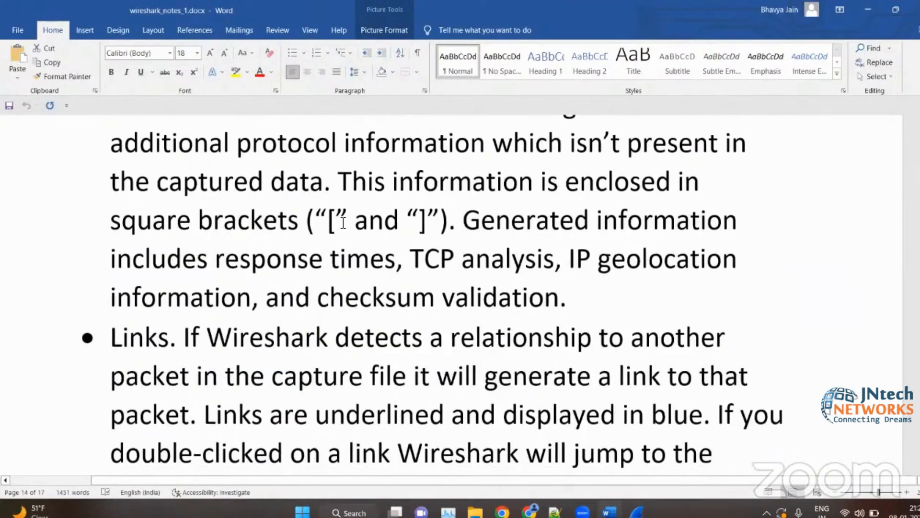
{"action": "left_click_drag", "start_coordinate": [336, 222], "coordinate": [329, 221]}
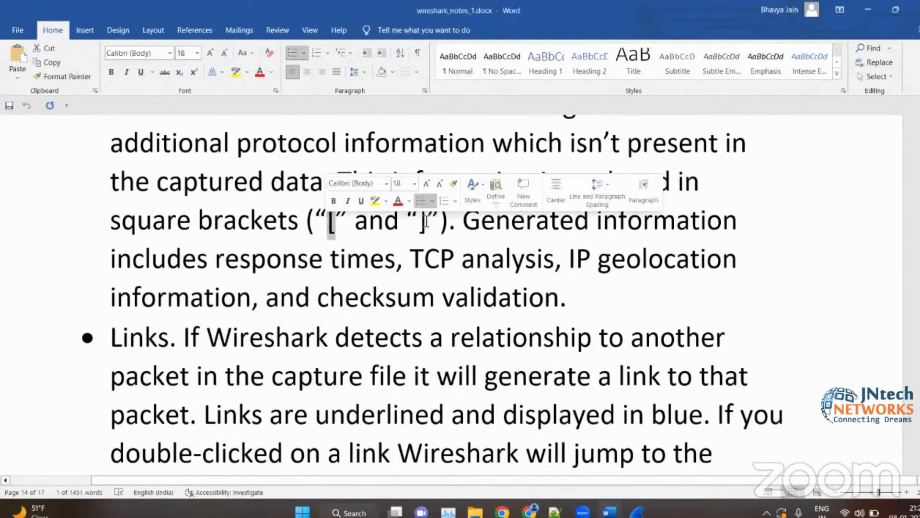
{"action": "left_click_drag", "start_coordinate": [428, 221], "coordinate": [419, 220]}
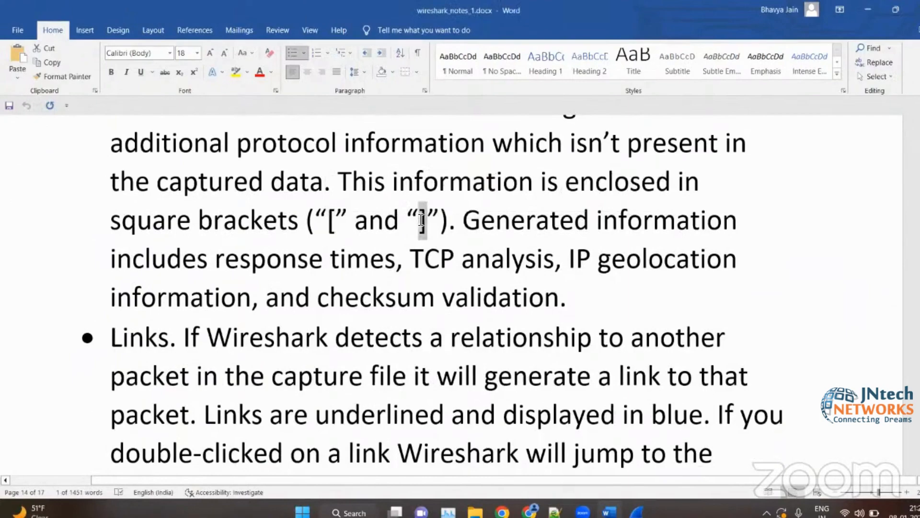
{"action": "left_click", "coordinate": [477, 285]}
- Read the Links item in the notes, marking its heading word, and minimize the Word document
{"action": "scroll", "coordinate": [477, 287], "scroll_direction": "down", "scroll_amount": 2}
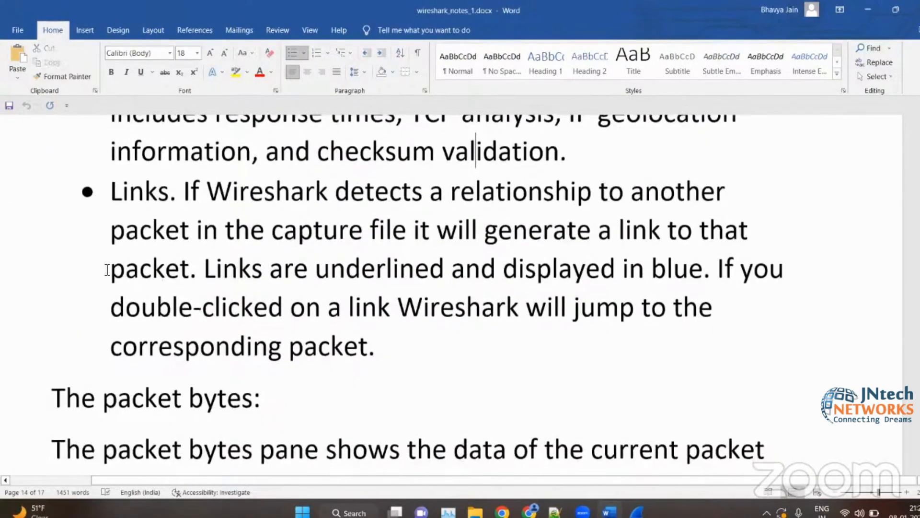
{"action": "left_click_drag", "start_coordinate": [109, 196], "coordinate": [157, 191]}
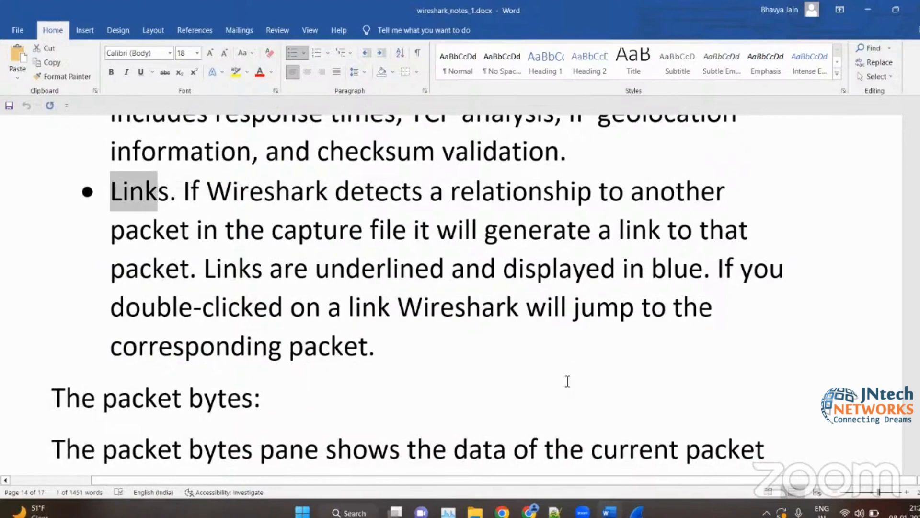
{"action": "left_click", "coordinate": [609, 513]}
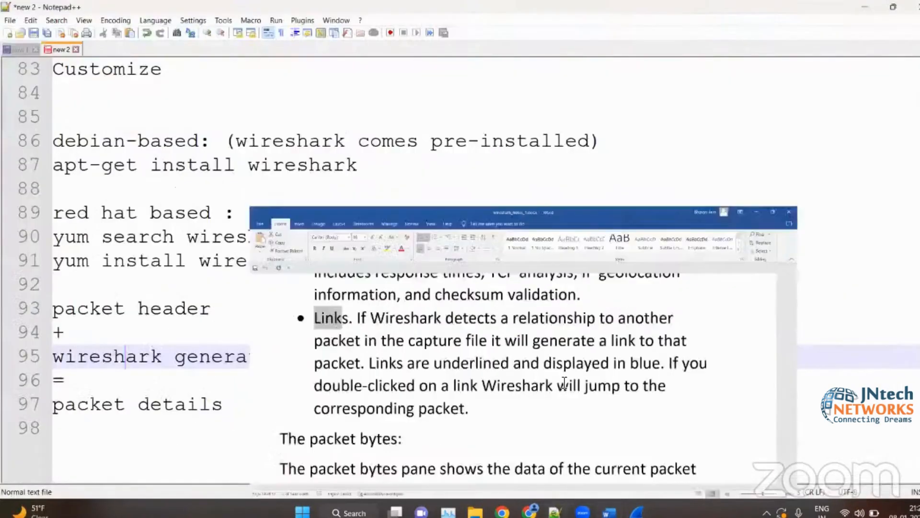
- Close the packet 8 window and bring the main Wireshark capture to the front
{"action": "left_click", "coordinate": [637, 513]}
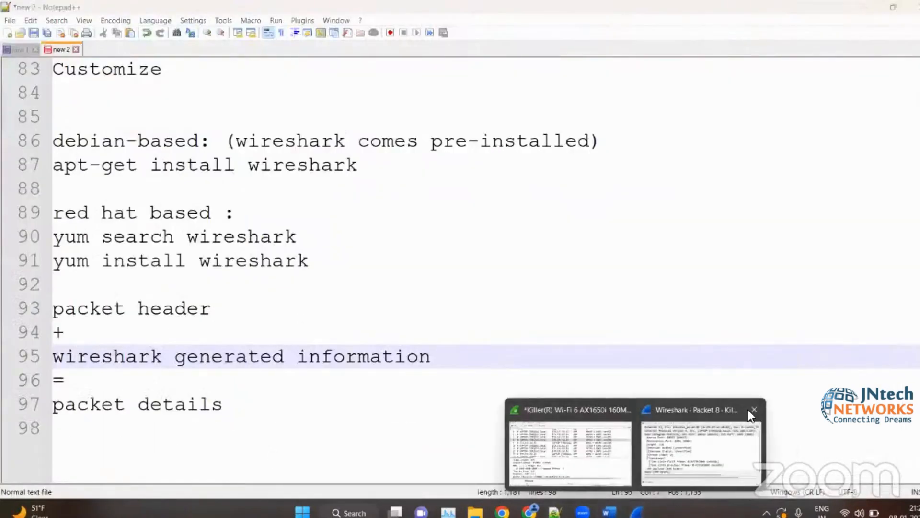
{"action": "left_click", "coordinate": [750, 409]}
{"action": "left_click", "coordinate": [681, 434]}
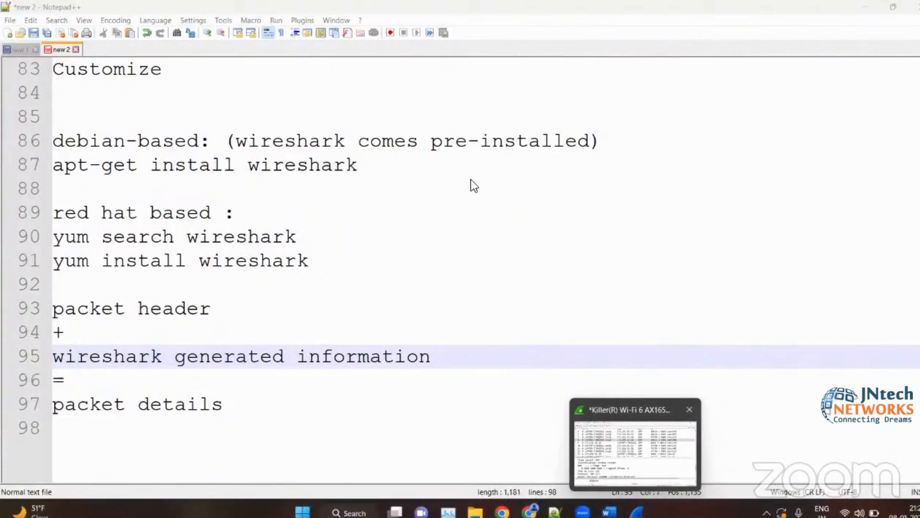
- Filter the packet list with the display filter tcp and stop the live capture
{"action": "left_click", "coordinate": [282, 48]}
{"action": "type", "text": "tcp"}
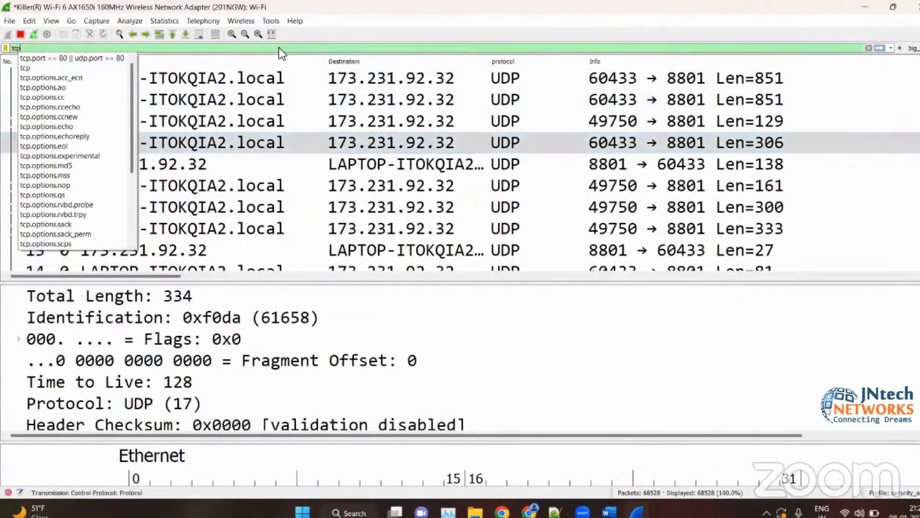
{"action": "key", "text": "Return"}
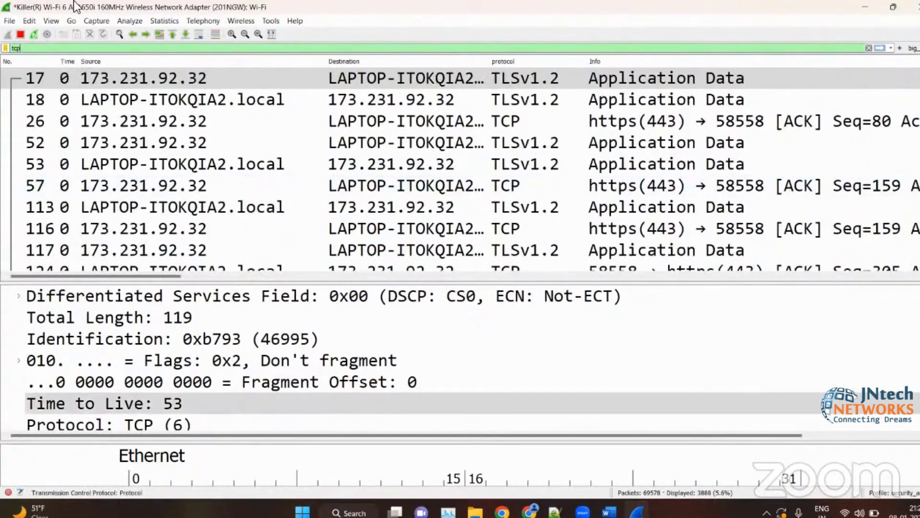
{"action": "left_click", "coordinate": [22, 33]}
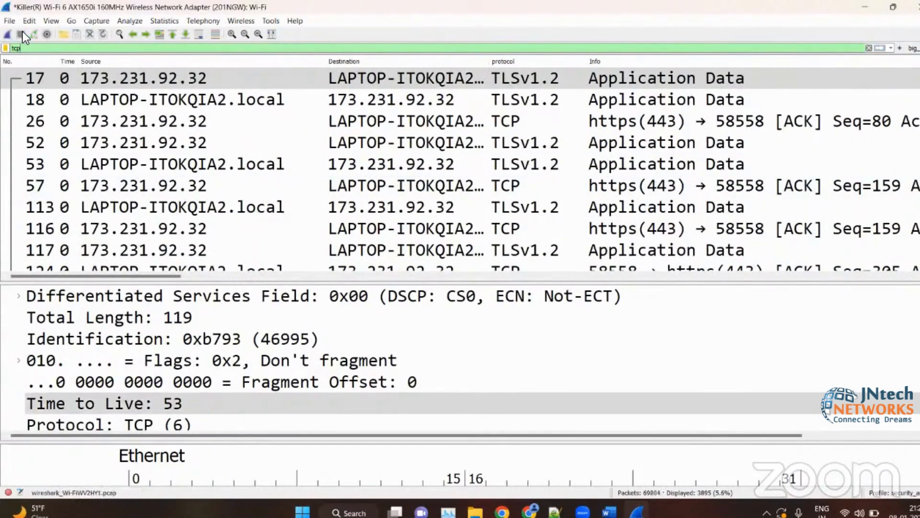
- Open packet 17 in its own window and enlarge the details pane over the packet bytes
{"action": "double_click", "coordinate": [339, 76]}
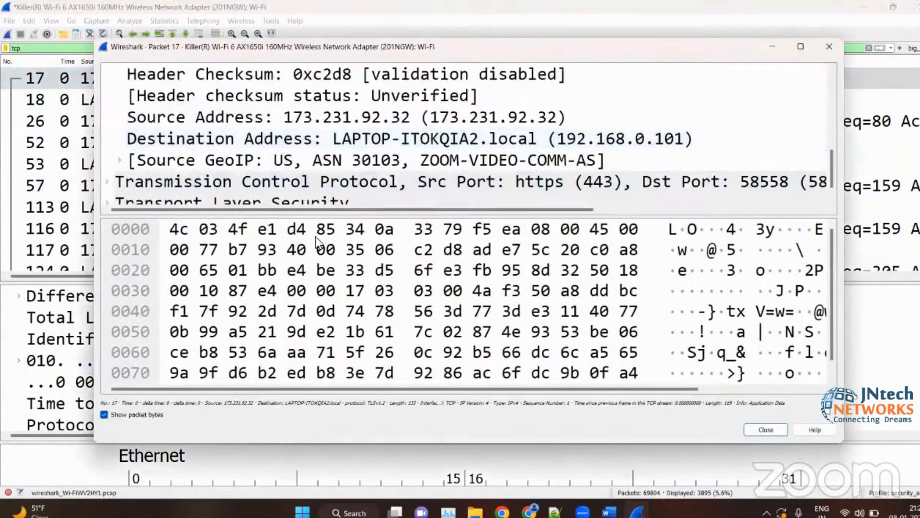
{"action": "left_click", "coordinate": [316, 236]}
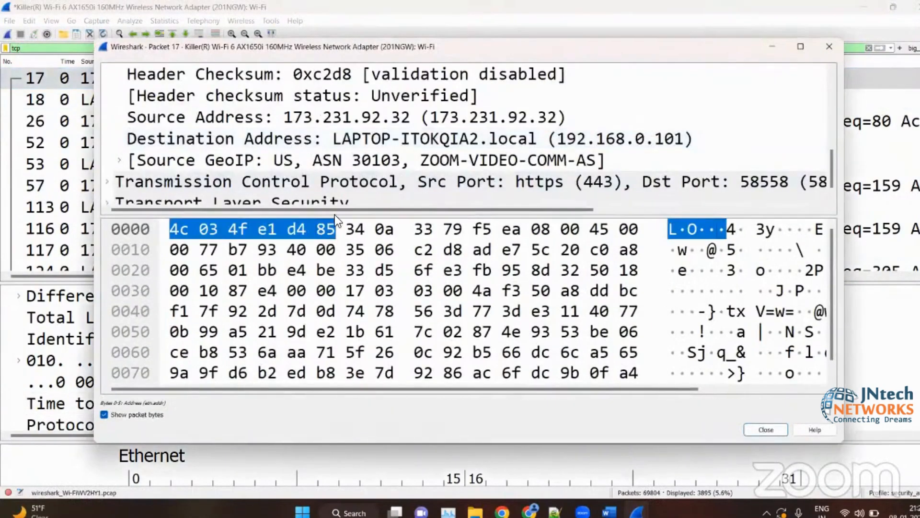
{"action": "left_click_drag", "start_coordinate": [335, 212], "coordinate": [336, 398]}
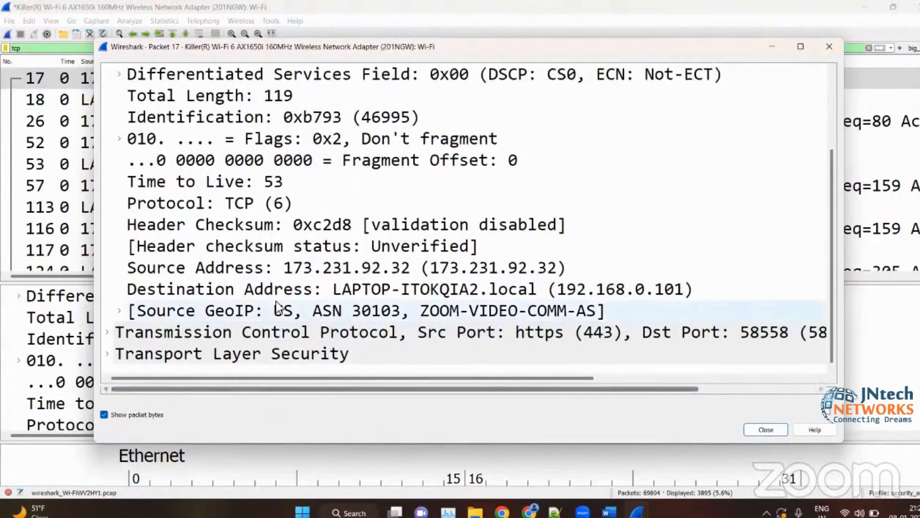
- Expand packet 17's TLS and TCP sections with Timestamps, SEQ/ACK analysis and Flags, look through the fields, and close the packet window
{"action": "left_click", "coordinate": [107, 354]}
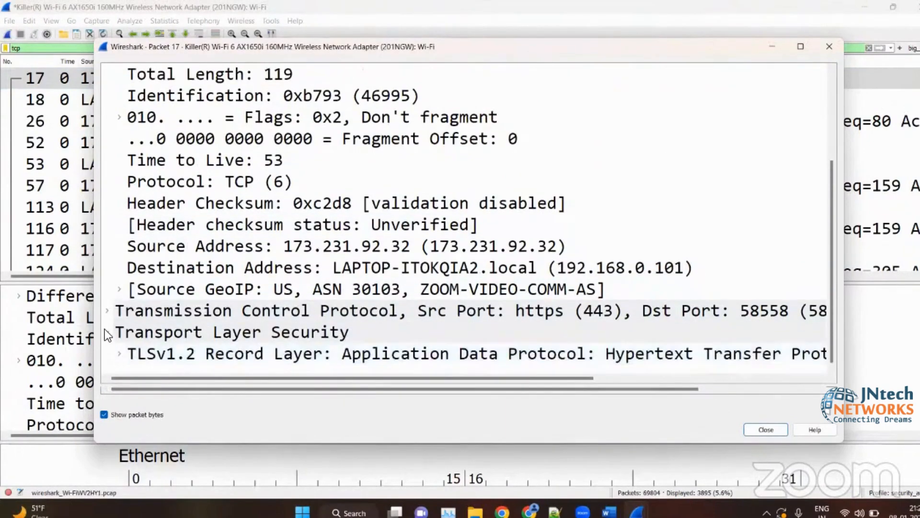
{"action": "left_click", "coordinate": [106, 311]}
{"action": "scroll", "coordinate": [135, 296], "scroll_direction": "down", "scroll_amount": 3}
{"action": "scroll", "coordinate": [135, 295], "scroll_direction": "down", "scroll_amount": 5}
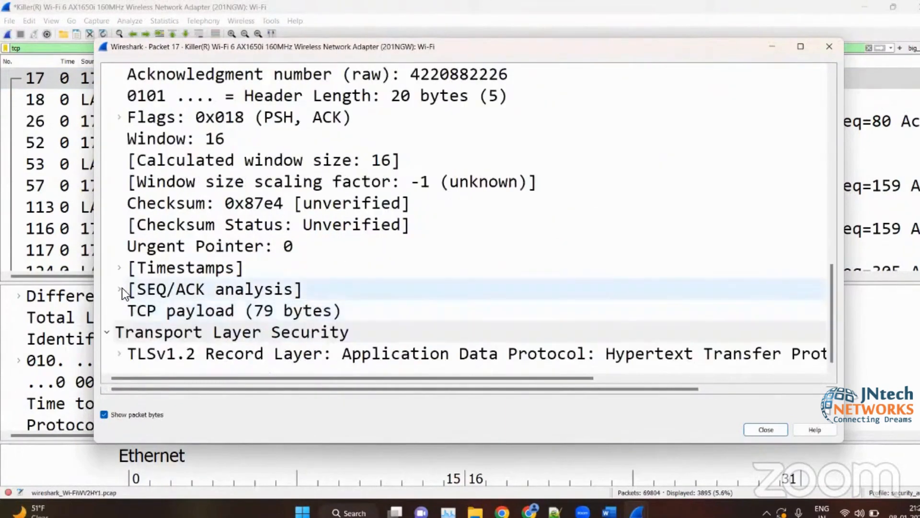
{"action": "left_click_drag", "start_coordinate": [120, 270], "coordinate": [236, 269]}
{"action": "scroll", "coordinate": [236, 269], "scroll_direction": "up", "scroll_amount": 3}
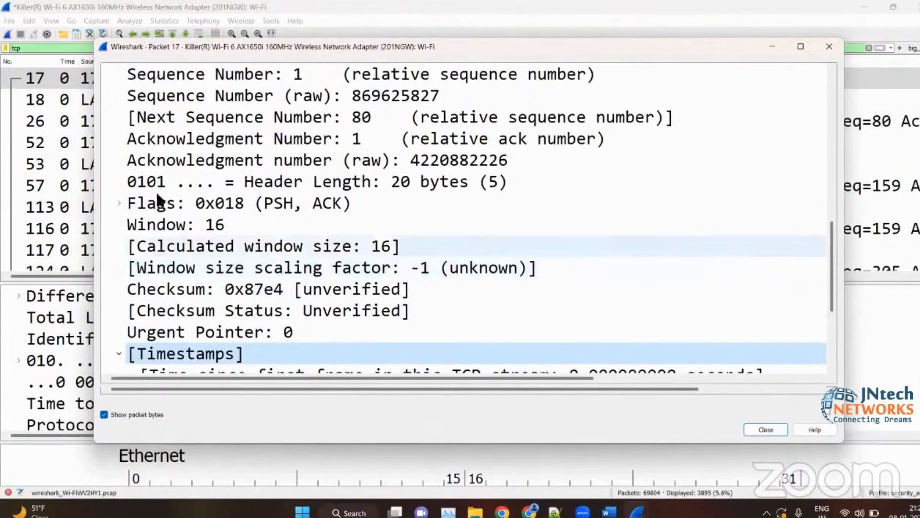
{"action": "left_click", "coordinate": [119, 202]}
{"action": "scroll", "coordinate": [117, 205], "scroll_direction": "down", "scroll_amount": 7}
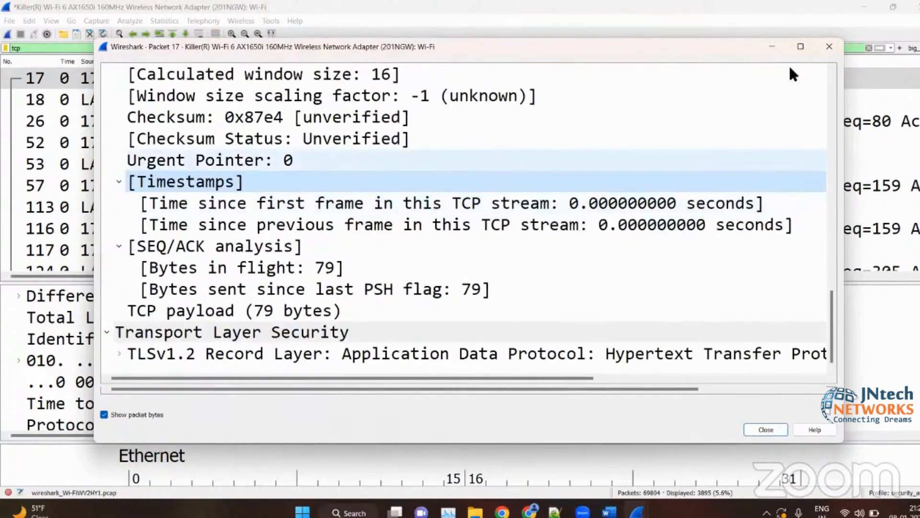
{"action": "left_click", "coordinate": [829, 46]}
- Open packet 26 in its own window and enlarge the details pane over the packet bytes
{"action": "left_click", "coordinate": [757, 125]}
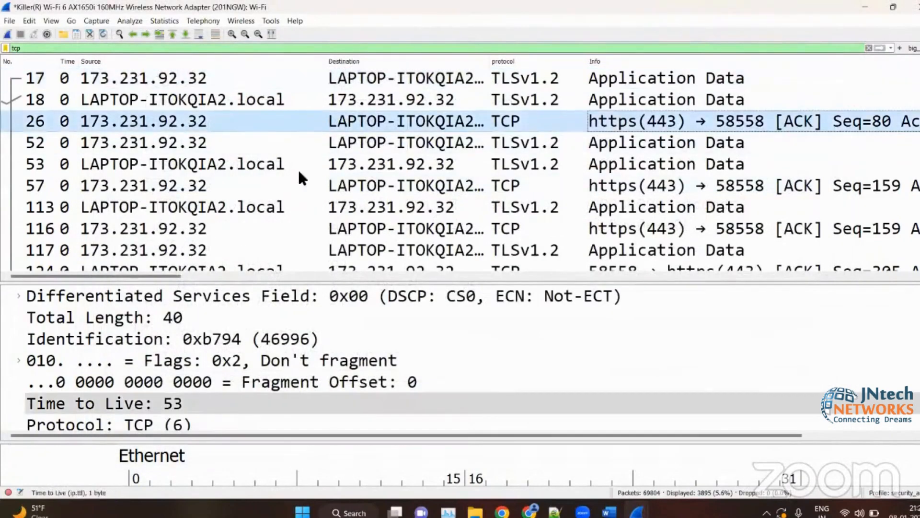
{"action": "double_click", "coordinate": [279, 121]}
{"action": "scroll", "coordinate": [222, 226], "scroll_direction": "down", "scroll_amount": 6}
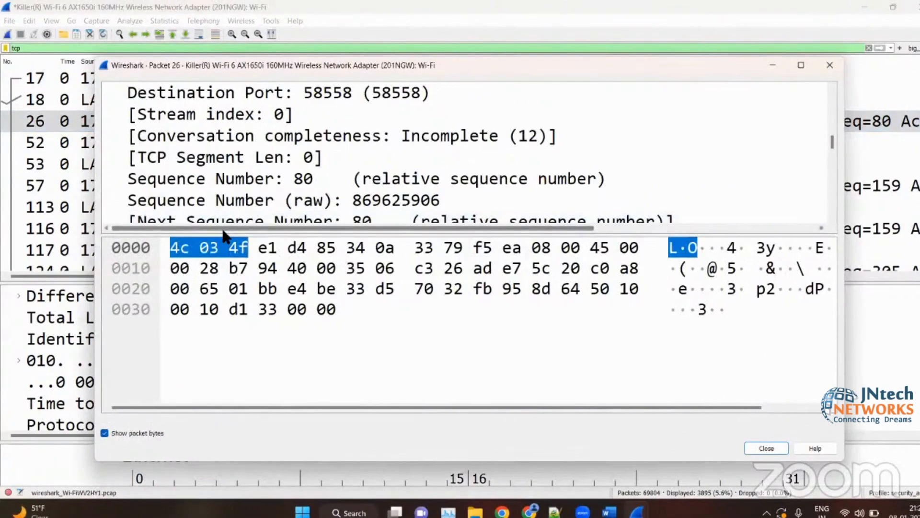
{"action": "left_click_drag", "start_coordinate": [225, 234], "coordinate": [188, 403]}
- Follow the link to frame 18 in packet 26's SEQ/ACK analysis, moving its window higher on the screen beforehand
{"action": "scroll", "coordinate": [208, 310], "scroll_direction": "down", "scroll_amount": 3}
{"action": "scroll", "coordinate": [209, 309], "scroll_direction": "down", "scroll_amount": 3}
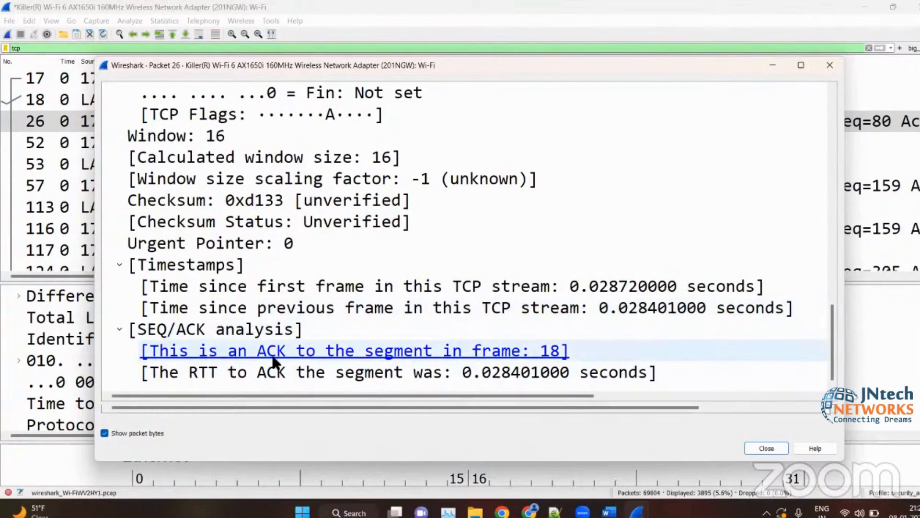
{"action": "scroll", "coordinate": [242, 343], "scroll_direction": "up", "scroll_amount": 15}
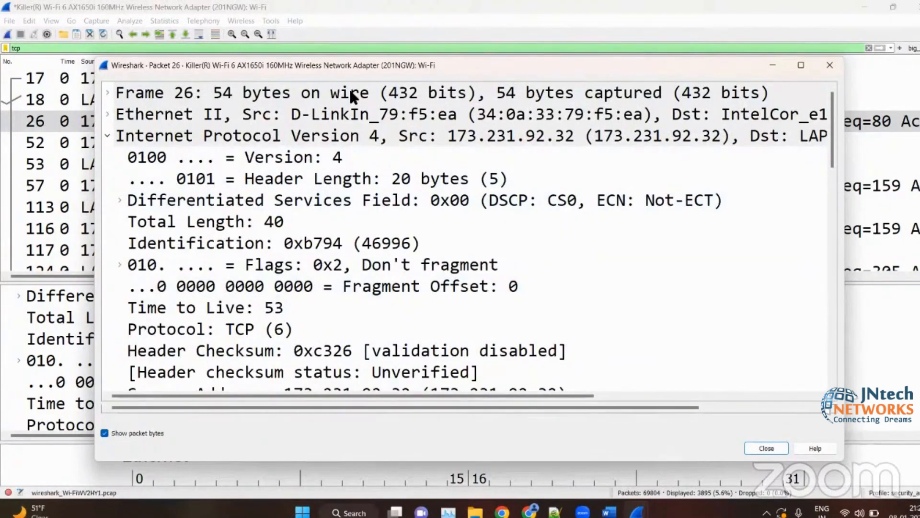
{"action": "left_click_drag", "start_coordinate": [346, 66], "coordinate": [384, 23]}
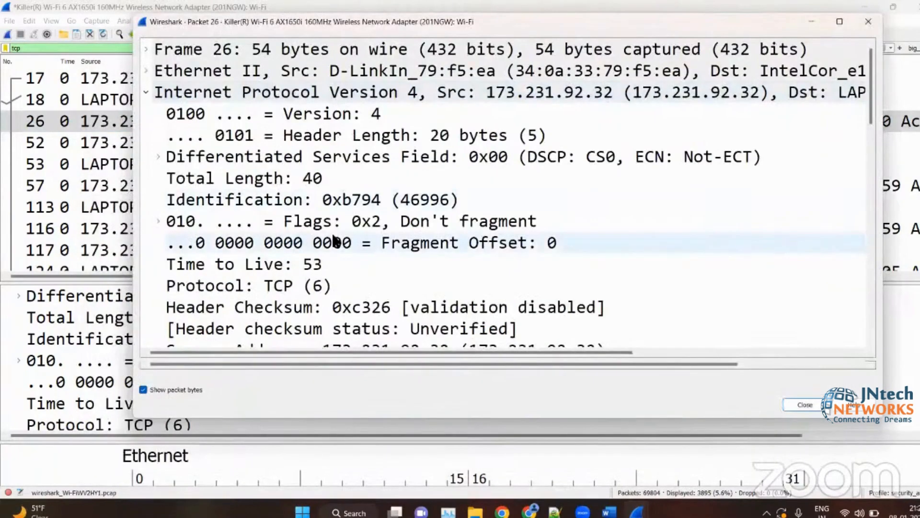
{"action": "scroll", "coordinate": [336, 242], "scroll_direction": "down", "scroll_amount": 15}
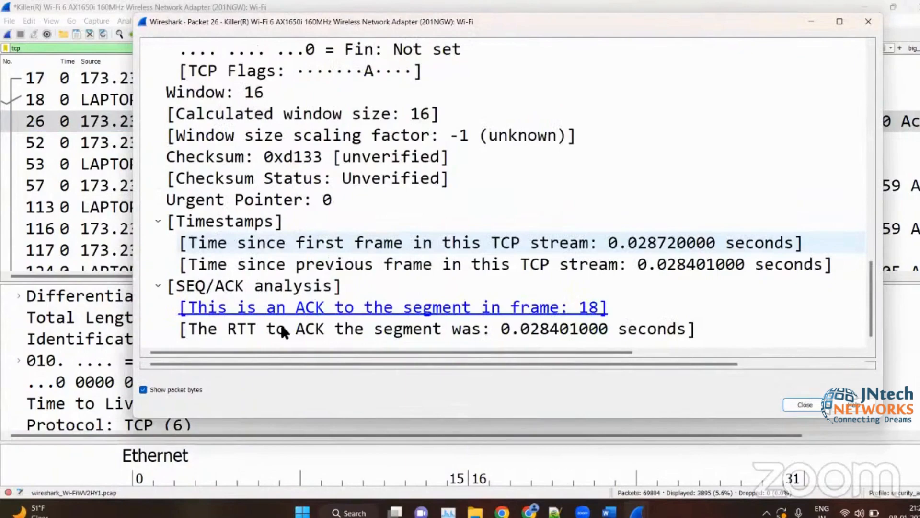
{"action": "left_click", "coordinate": [314, 314]}
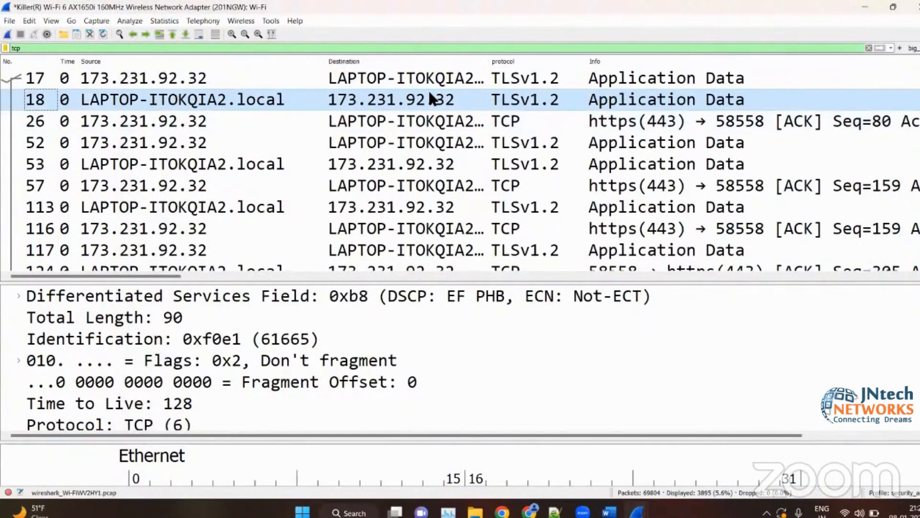
- Open packet 18 in its own window and examine the link in its SEQ/ACK analysis
{"action": "double_click", "coordinate": [430, 98]}
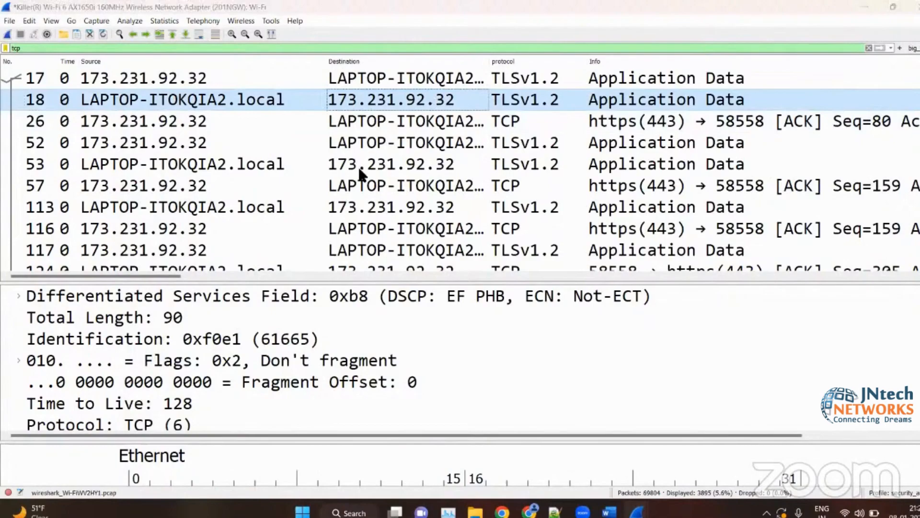
{"action": "scroll", "coordinate": [268, 184], "scroll_direction": "down", "scroll_amount": 8}
{"action": "scroll", "coordinate": [267, 185], "scroll_direction": "down", "scroll_amount": 9}
{"action": "scroll", "coordinate": [264, 182], "scroll_direction": "up", "scroll_amount": 4}
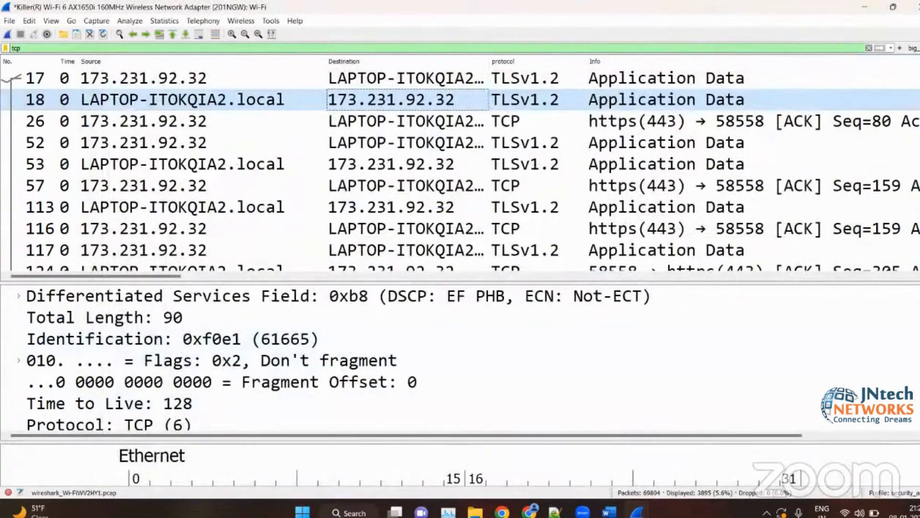
- Switch to the Word notes, reread the Generated fields and Links items, and clear the marking on the Links heading
{"action": "mouse_move", "coordinate": [636, 512]}
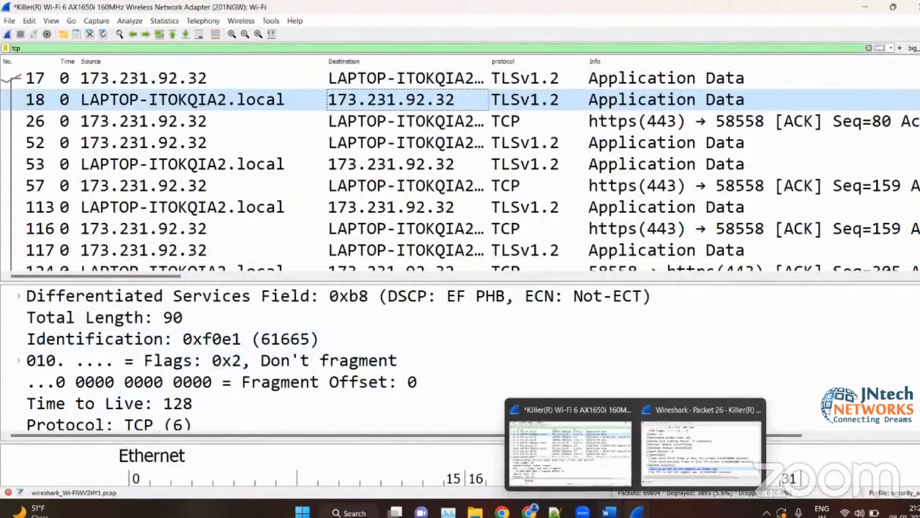
{"action": "left_click", "coordinate": [609, 513]}
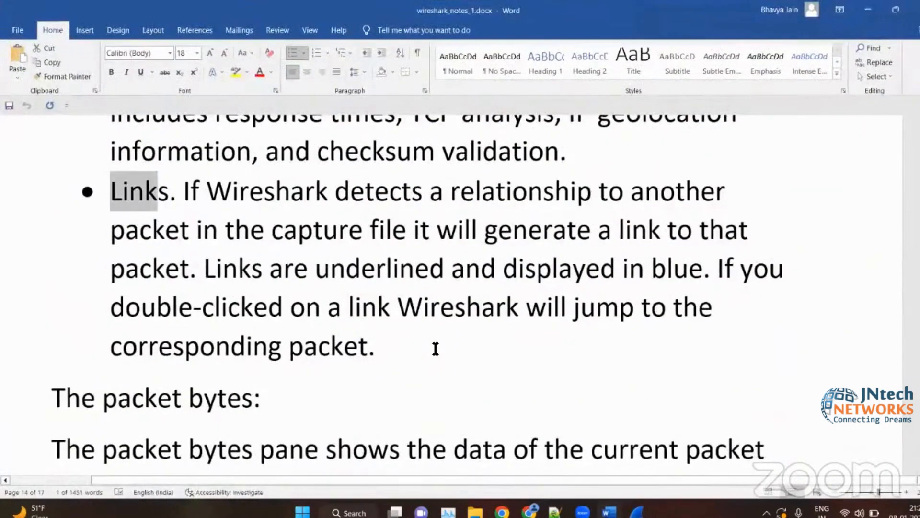
{"action": "scroll", "coordinate": [436, 348], "scroll_direction": "up", "scroll_amount": 5}
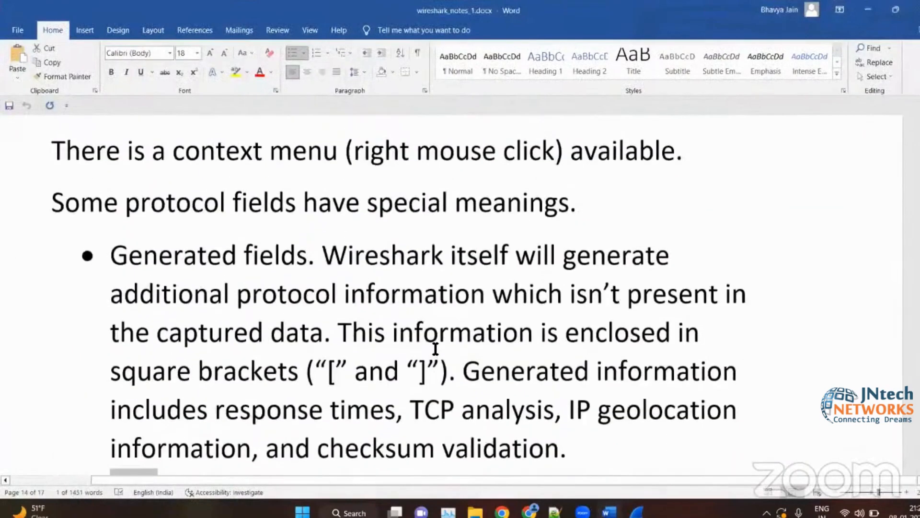
{"action": "scroll", "coordinate": [435, 349], "scroll_direction": "down", "scroll_amount": 4}
{"action": "scroll", "coordinate": [435, 348], "scroll_direction": "up", "scroll_amount": 1}
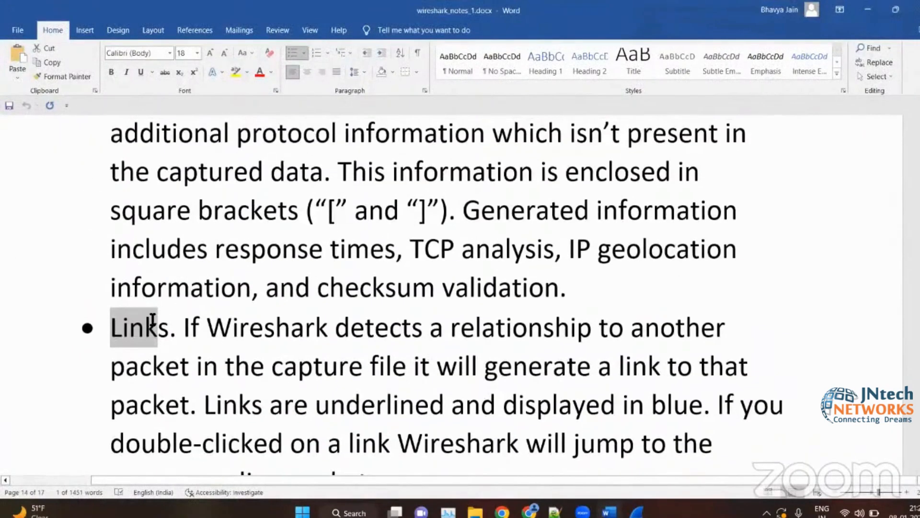
{"action": "scroll", "coordinate": [153, 320], "scroll_direction": "down", "scroll_amount": 3}
{"action": "left_click", "coordinate": [441, 322]}
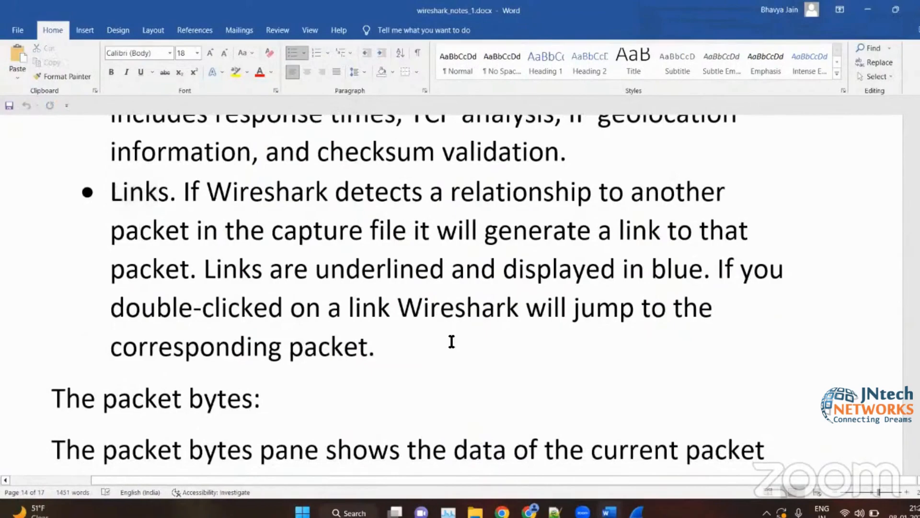
- Read through the packet bytes and packet diagram pane sections of the notes
{"action": "scroll", "coordinate": [452, 342], "scroll_direction": "down", "scroll_amount": 3, "text": "ctrl"}
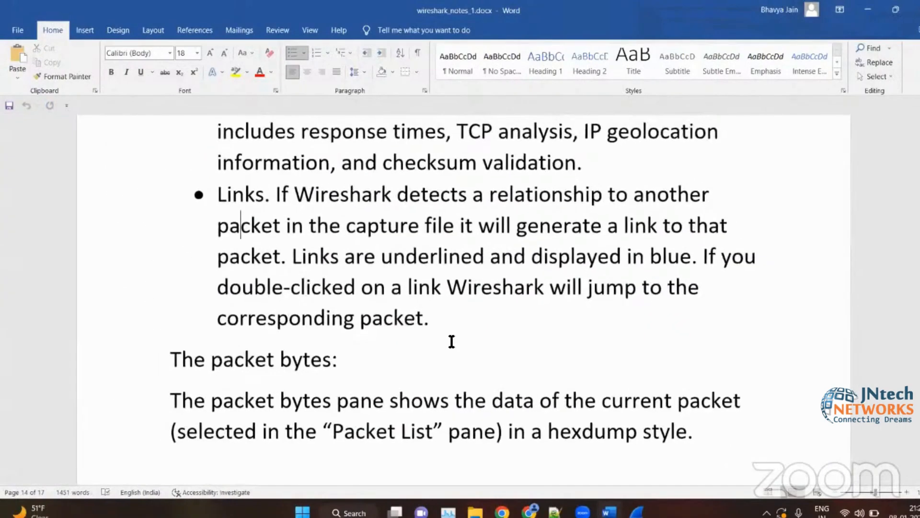
{"action": "scroll", "coordinate": [451, 342], "scroll_direction": "down", "scroll_amount": 5}
{"action": "scroll", "coordinate": [451, 341], "scroll_direction": "up", "scroll_amount": 4}
{"action": "scroll", "coordinate": [448, 345], "scroll_direction": "down", "scroll_amount": 5}
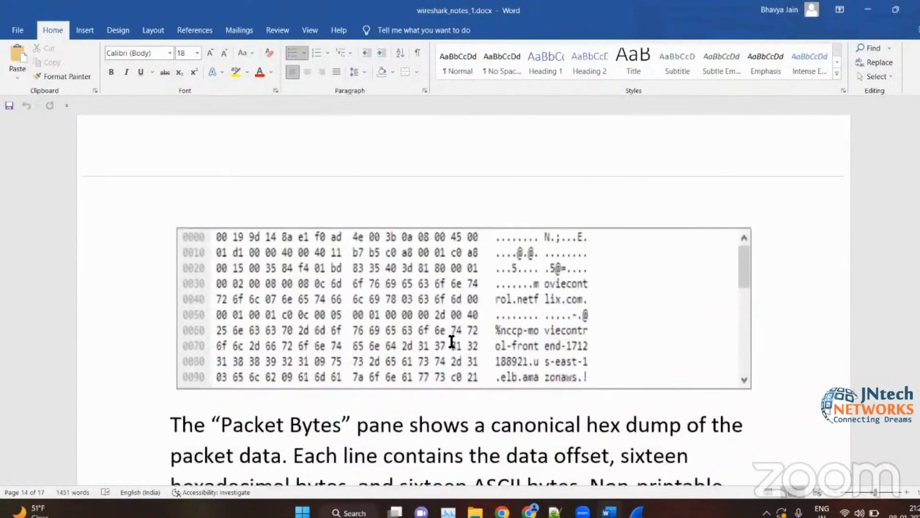
{"action": "scroll", "coordinate": [468, 313], "scroll_direction": "down", "scroll_amount": 1}
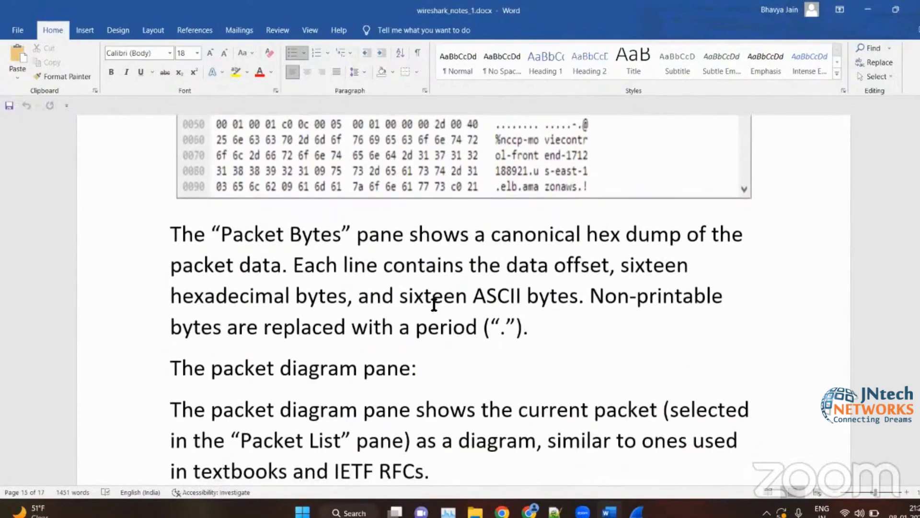
{"action": "scroll", "coordinate": [434, 307], "scroll_direction": "down", "scroll_amount": 3}
{"action": "scroll", "coordinate": [434, 307], "scroll_direction": "down", "scroll_amount": 15}
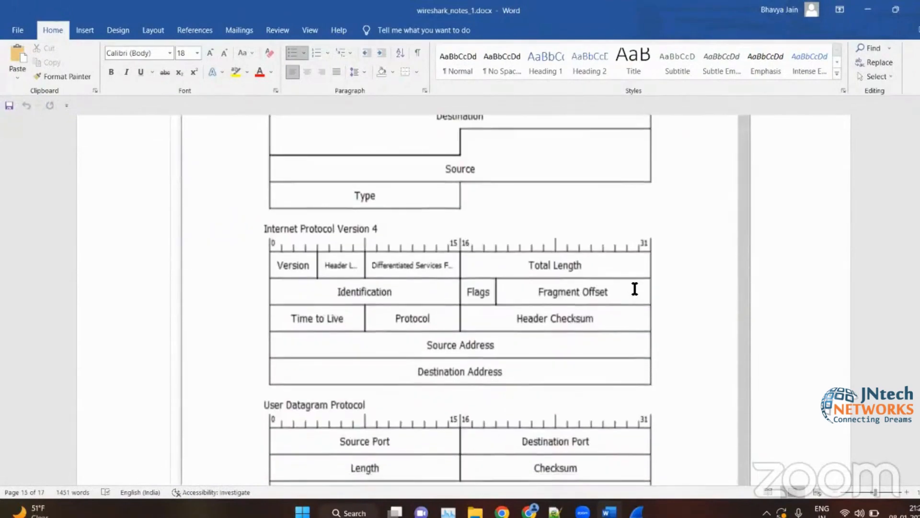
- Examine the status bar section of the notes, enlarging the examples for no capture, a loaded capture file and the profile menu
{"action": "scroll", "coordinate": [693, 287], "scroll_direction": "down", "scroll_amount": 2}
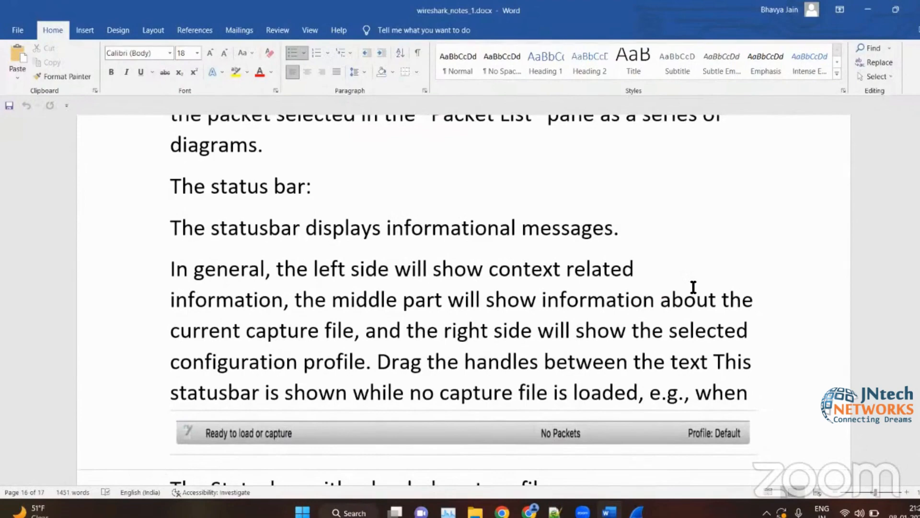
{"action": "scroll", "coordinate": [671, 319], "scroll_direction": "down", "scroll_amount": 6}
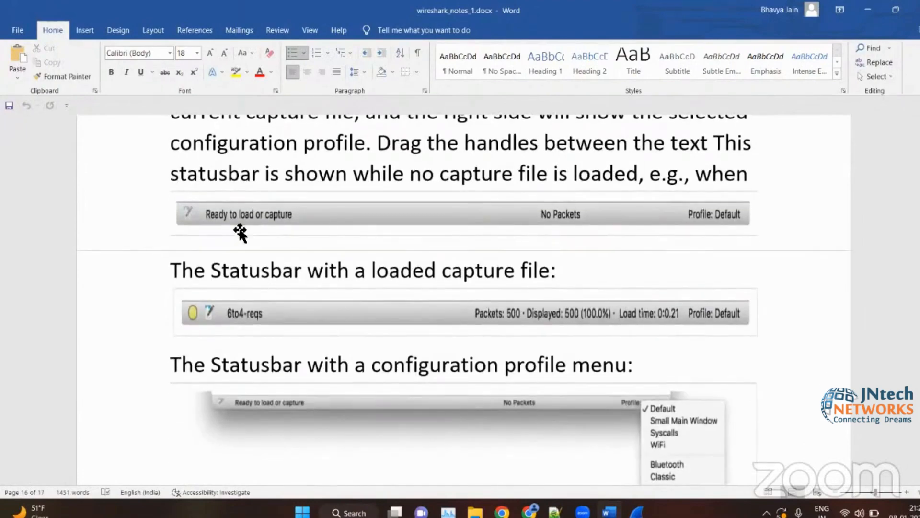
{"action": "scroll", "coordinate": [240, 235], "scroll_direction": "up", "scroll_amount": 2}
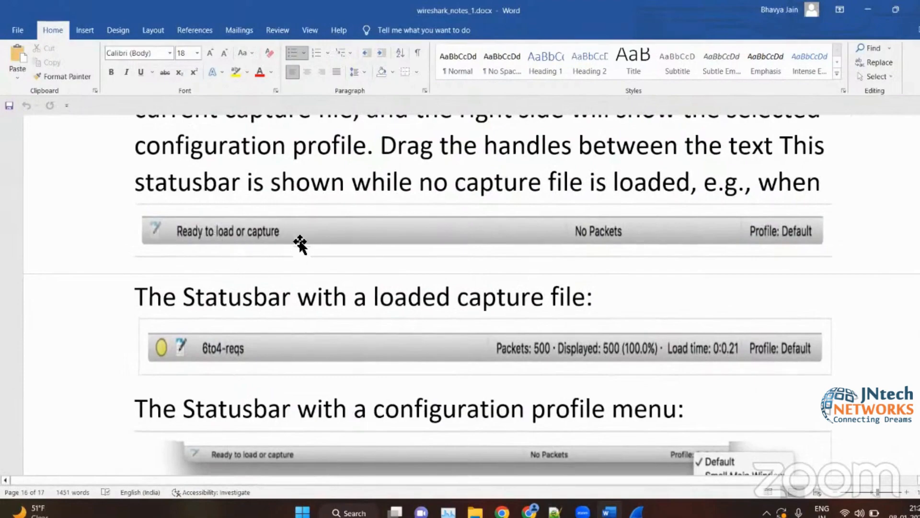
{"action": "scroll", "coordinate": [240, 244], "scroll_direction": "up", "scroll_amount": 2}
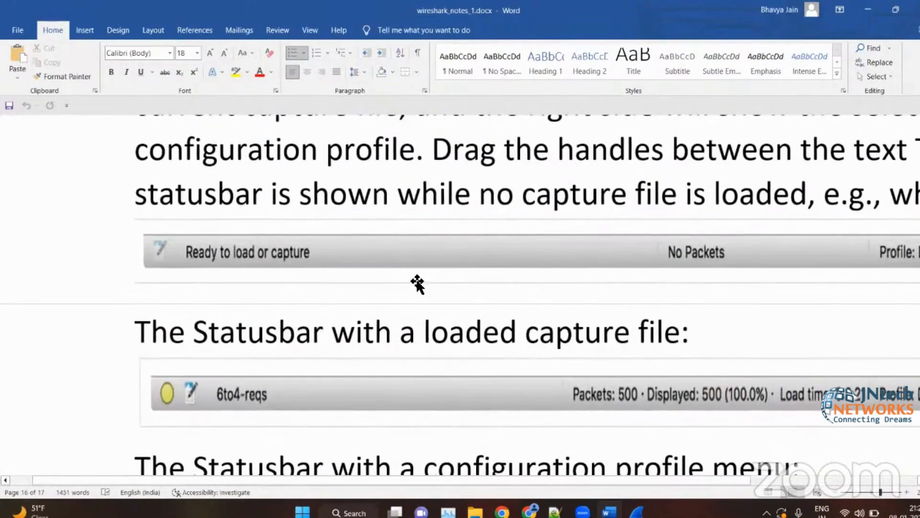
{"action": "scroll", "coordinate": [417, 284], "scroll_direction": "up", "scroll_amount": 2}
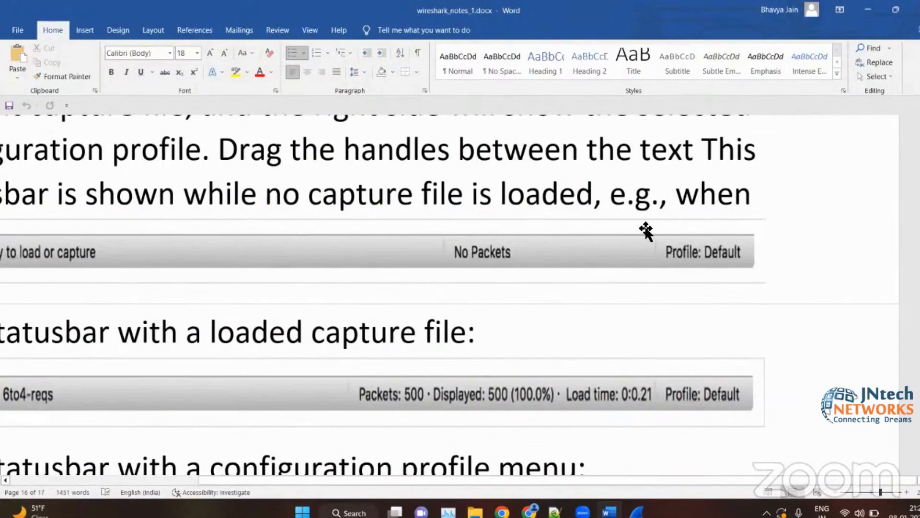
{"action": "scroll", "coordinate": [645, 230], "scroll_direction": "down", "scroll_amount": 2}
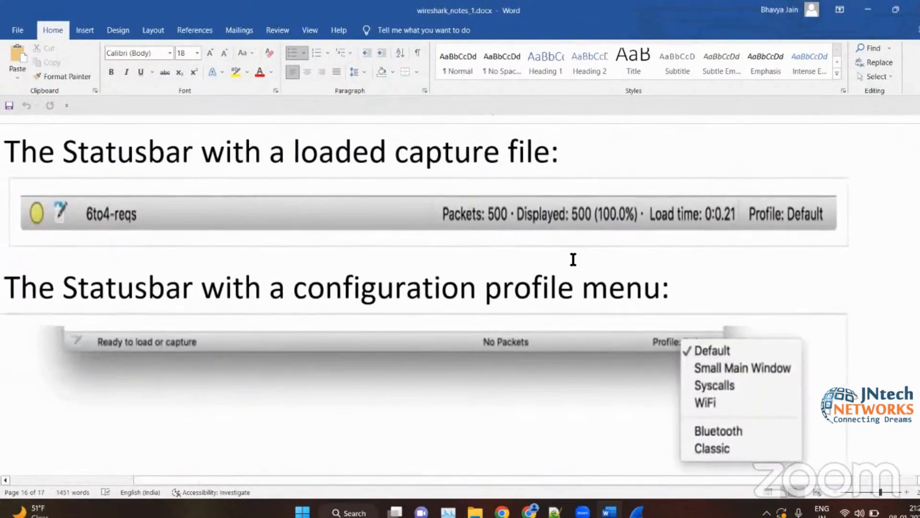
{"action": "scroll", "coordinate": [574, 254], "scroll_direction": "up", "scroll_amount": 2}
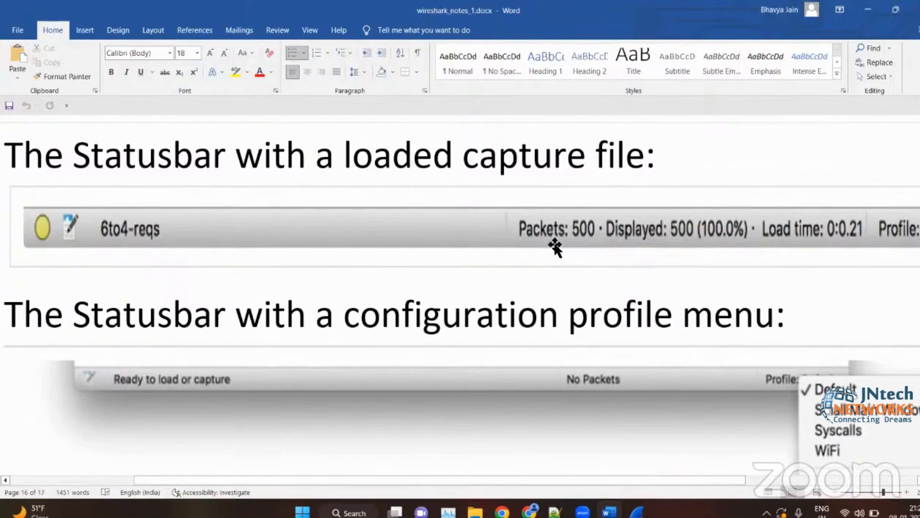
{"action": "scroll", "coordinate": [607, 247], "scroll_direction": "right", "scroll_amount": 3}
{"action": "scroll", "coordinate": [608, 246], "scroll_direction": "up", "scroll_amount": 1}
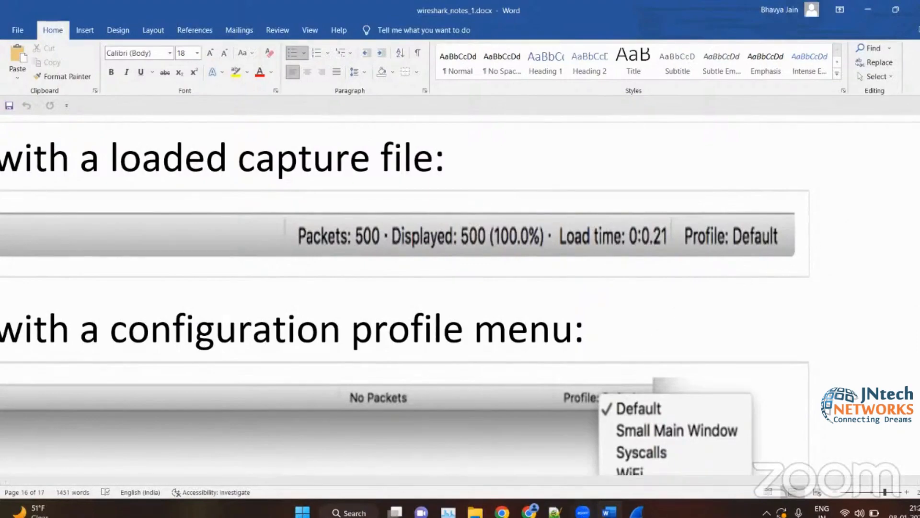
- Switch to Notepad++ and add the heading "profile:" on line 101, followed by a blank line
{"action": "left_click", "coordinate": [555, 512]}
{"action": "scroll", "coordinate": [267, 323], "scroll_direction": "down", "scroll_amount": 5}
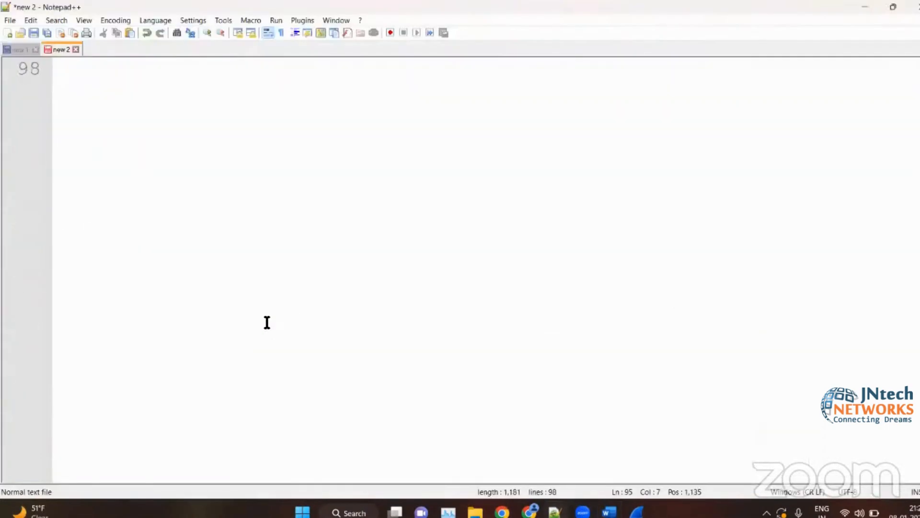
{"action": "left_click", "coordinate": [267, 322]}
{"action": "key", "text": "Return"}
{"action": "key", "text": "Return"}
{"action": "key", "text": "Return"}
{"action": "type", "text": "prof"}
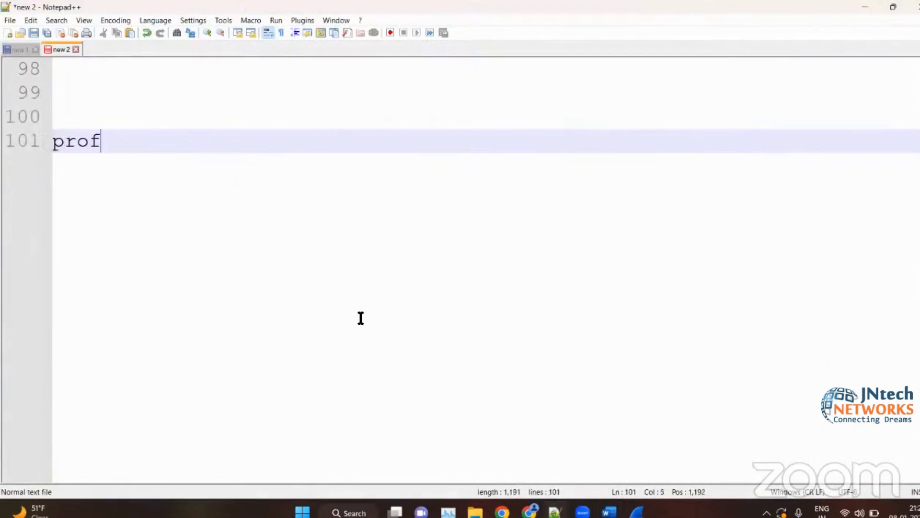
{"action": "type", "text": "ile:"}
{"action": "key", "text": "Return"}
{"action": "key", "text": "Return"}
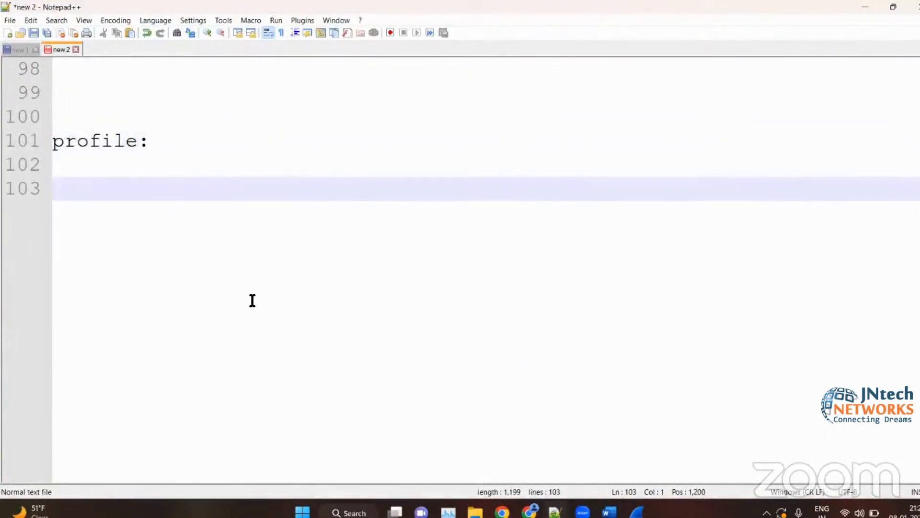
- Enter "network eng" on line 103, below the "profile:" heading
{"action": "type", "text": "networj"}
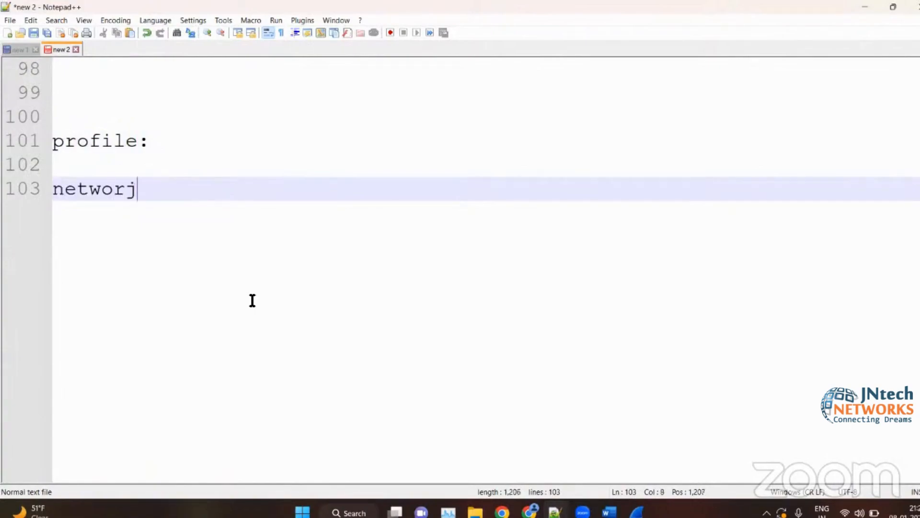
{"action": "key", "text": "BackSpace"}
{"action": "type", "text": "k "}
{"action": "type", "text": "ang"}
{"action": "key", "text": "Return"}
{"action": "key", "text": "BackSpace"}
{"action": "key", "text": "BackSpace"}
{"action": "key", "text": "BackSpace"}
{"action": "type", "text": "ng"}
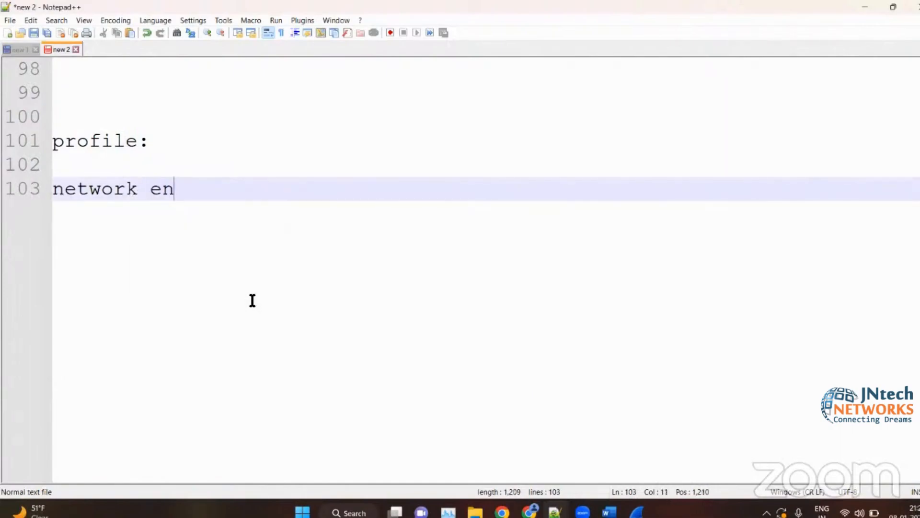
- Add "security analyst" on line 104, followed by several blank lines
{"action": "key", "text": "Return"}
{"action": "type", "text": "security analust"}
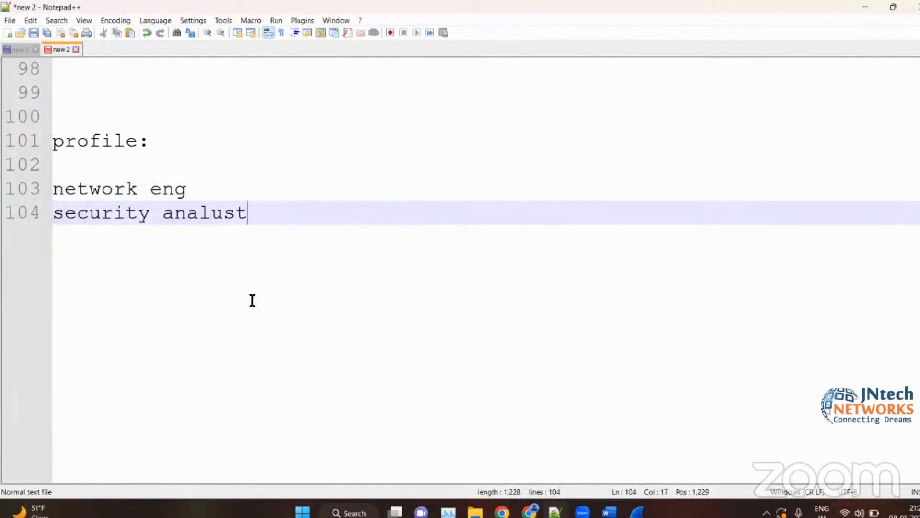
{"action": "key", "text": "BackSpace"}
{"action": "key", "text": "BackSpace"}
{"action": "key", "text": "BackSpace"}
{"action": "type", "text": "yst"}
{"action": "key", "text": "Return"}
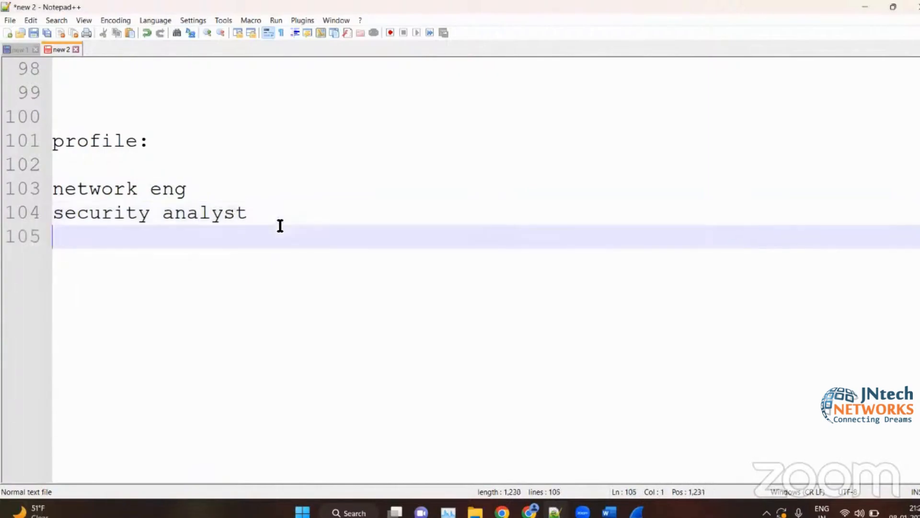
{"action": "key", "text": "Return"}
{"action": "left_click", "coordinate": [229, 200]}
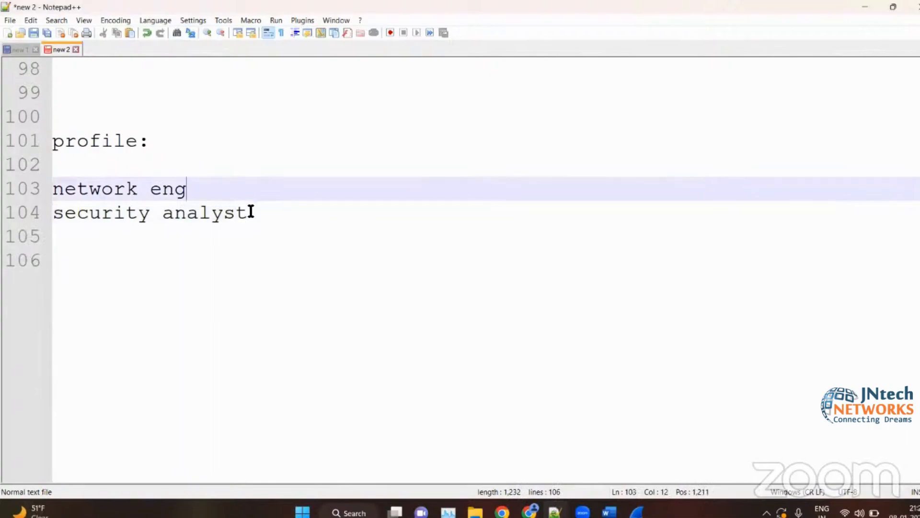
{"action": "left_click", "coordinate": [277, 221]}
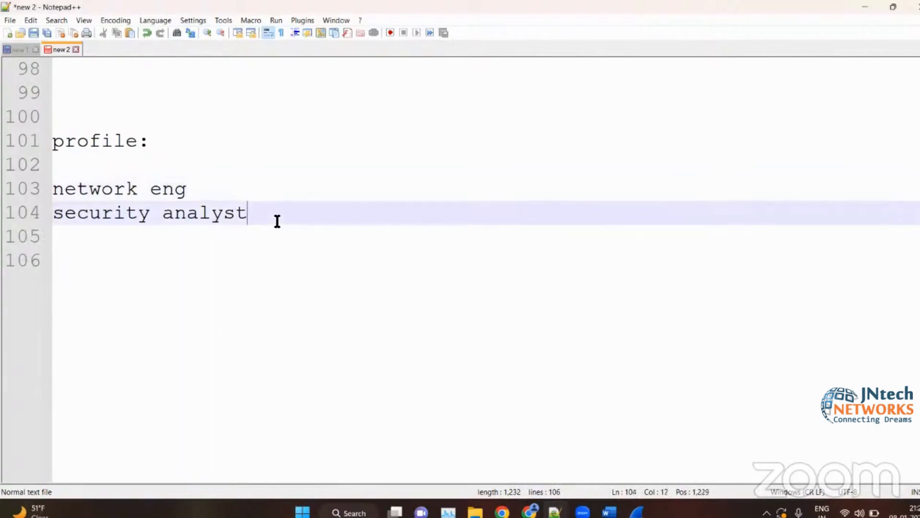
{"action": "key", "text": "Return"}
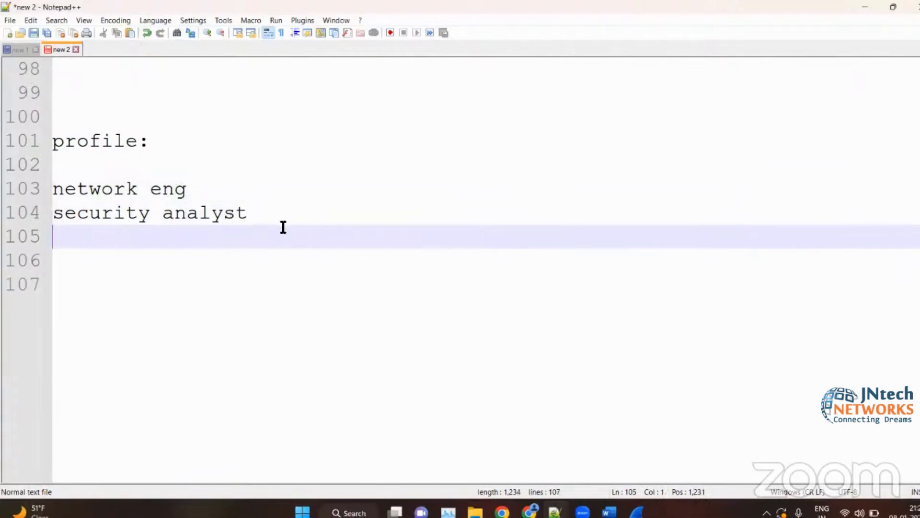
{"action": "key", "text": "Return"}
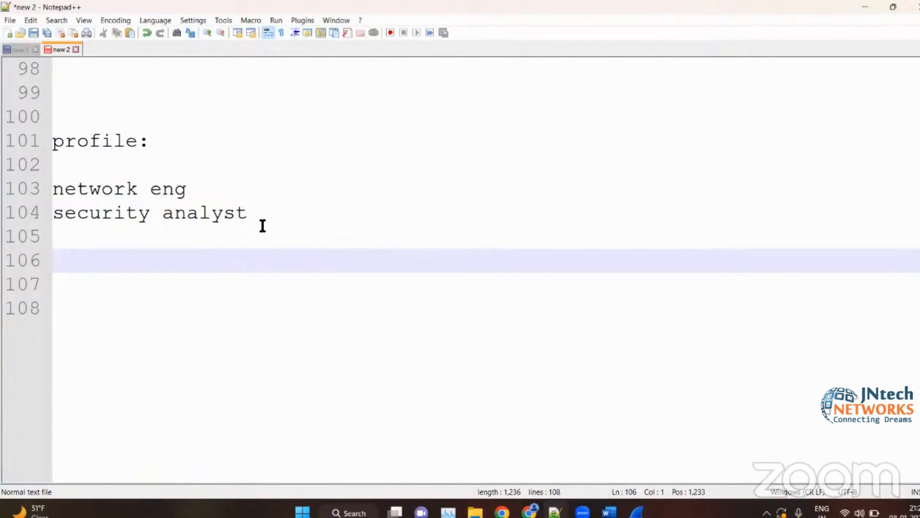
- Insert a blank line between the "network eng" and "security analyst" entries
{"action": "left_click", "coordinate": [203, 194]}
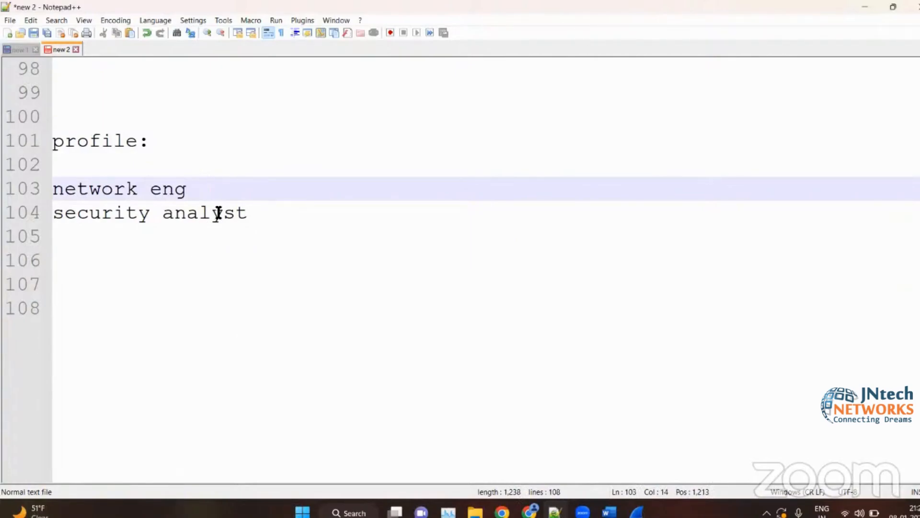
{"action": "left_click_drag", "start_coordinate": [269, 209], "coordinate": [48, 230]}
{"action": "key", "text": "Left"}
{"action": "key", "text": "Left"}
{"action": "key", "text": "Return"}
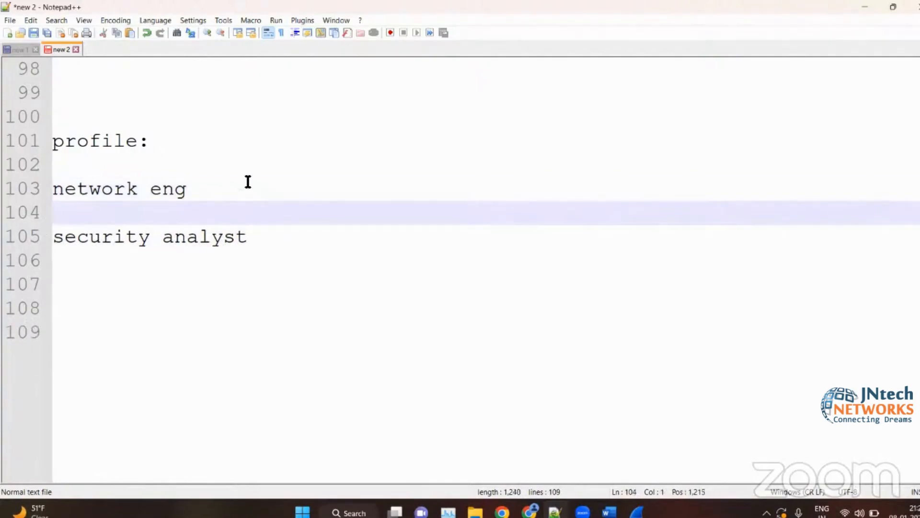
- Switch to the Word notes and examine the profile name and profile menu in the status bar examples
{"action": "left_click", "coordinate": [865, 7]}
{"action": "scroll", "coordinate": [652, 373], "scroll_direction": "down", "scroll_amount": 3}
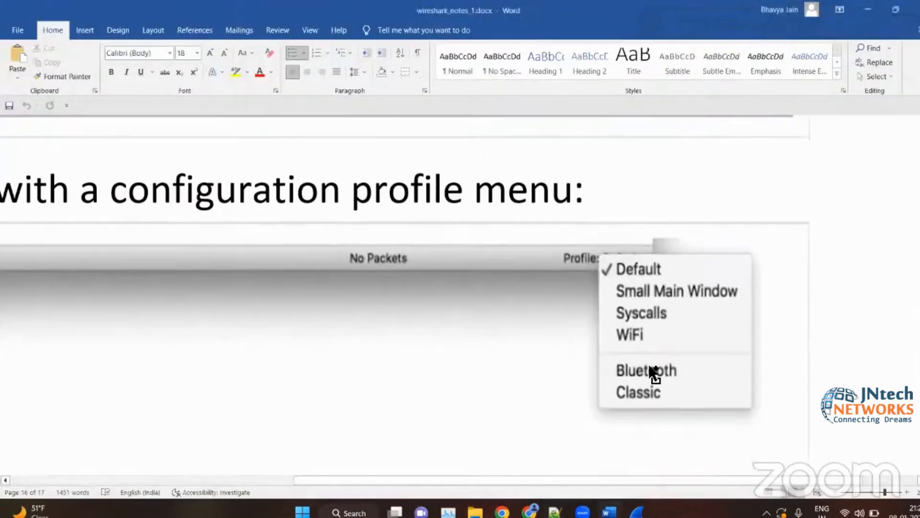
{"action": "scroll", "coordinate": [653, 374], "scroll_direction": "up", "scroll_amount": 3}
{"action": "scroll", "coordinate": [728, 286], "scroll_direction": "up", "scroll_amount": 4}
{"action": "scroll", "coordinate": [728, 286], "scroll_direction": "up", "scroll_amount": 1}
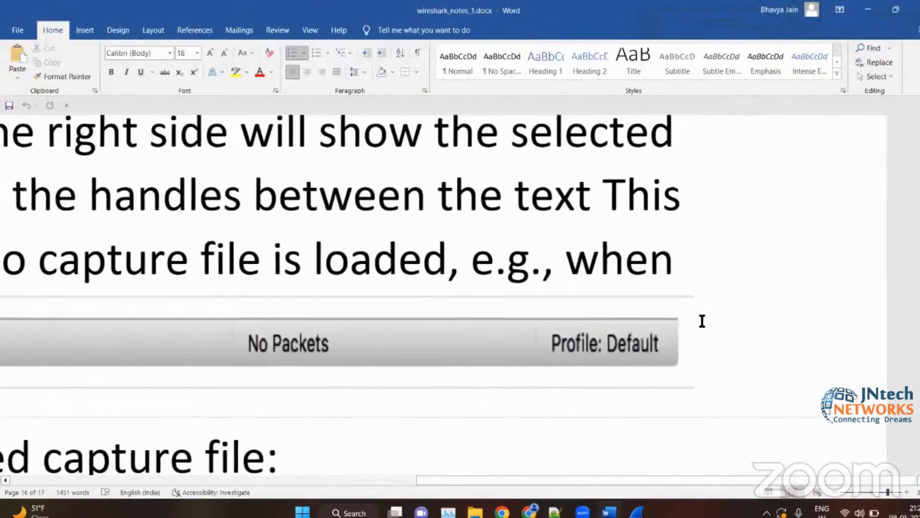
{"action": "scroll", "coordinate": [625, 341], "scroll_direction": "down", "scroll_amount": 2}
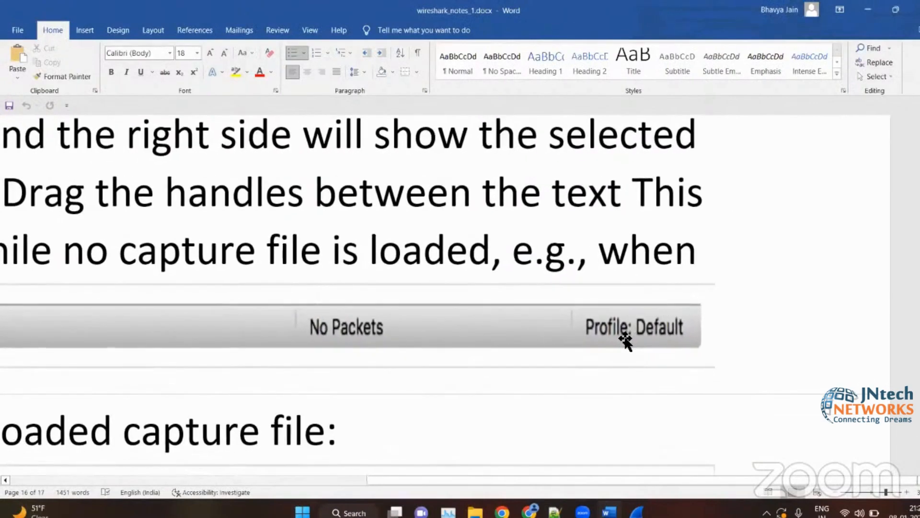
{"action": "scroll", "coordinate": [626, 341], "scroll_direction": "down", "scroll_amount": 2}
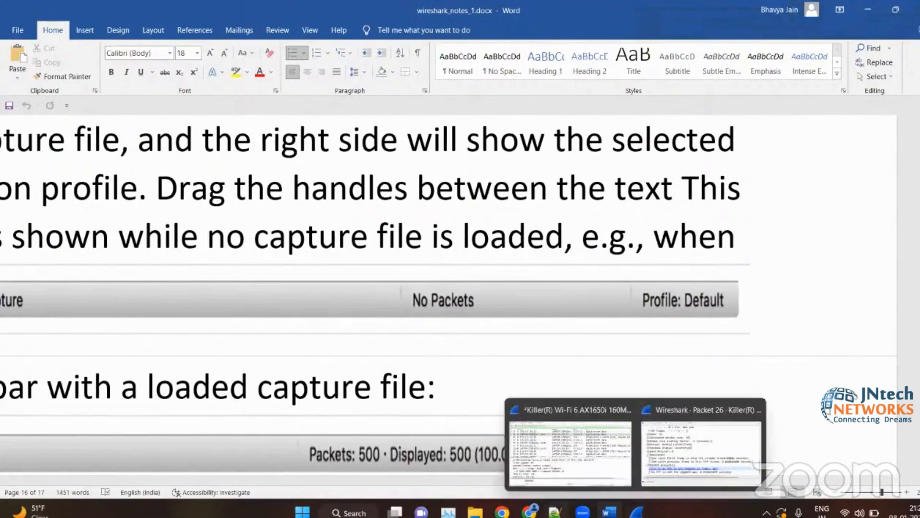
- Switch to Notepad++ and add a pair of parentheses after "network eng" on line 103
{"action": "left_click", "coordinate": [555, 512]}
{"action": "left_click", "coordinate": [203, 189]}
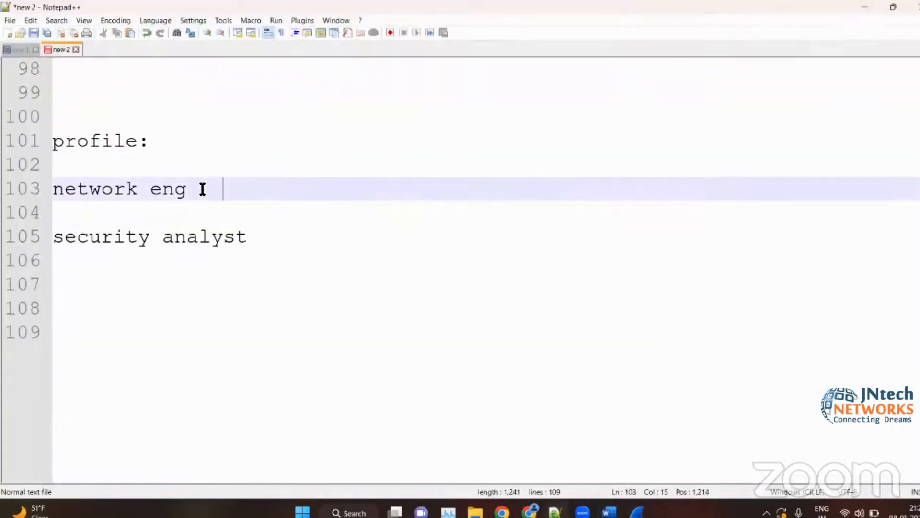
{"action": "type", "text": "("}
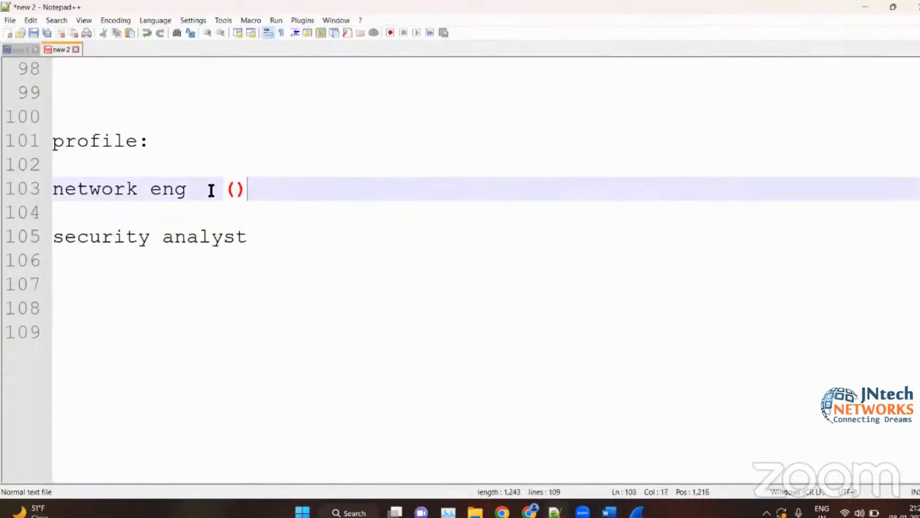
{"action": "type", "text": "w"}
{"action": "key", "text": "BackSpace"}
{"action": "type", "text": "colo"}
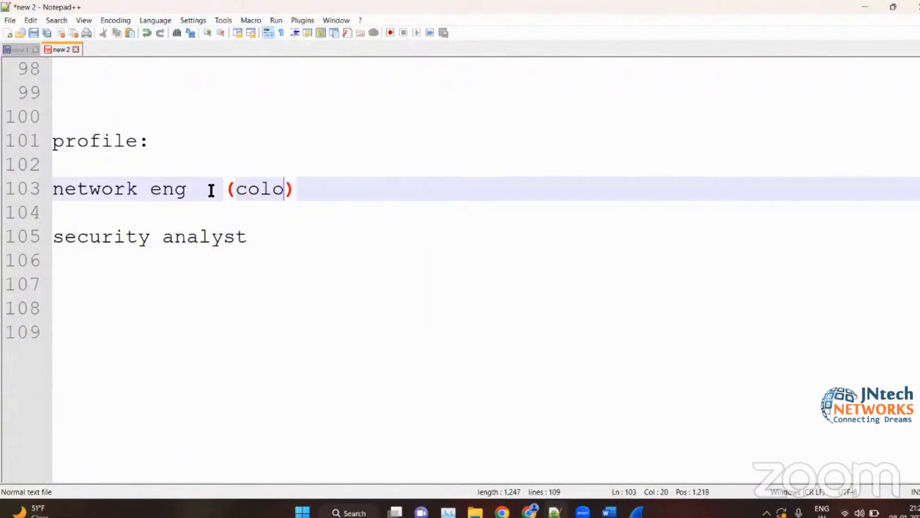
{"action": "key", "text": "BackSpace"}
{"action": "key", "text": "BackSpace"}
{"action": "key", "text": "BackSpace"}
{"action": "key", "text": "BackSpace"}
{"action": "type", "text": "lay"}
{"action": "key", "text": "BackSpace"}
{"action": "key", "text": "BackSpace"}
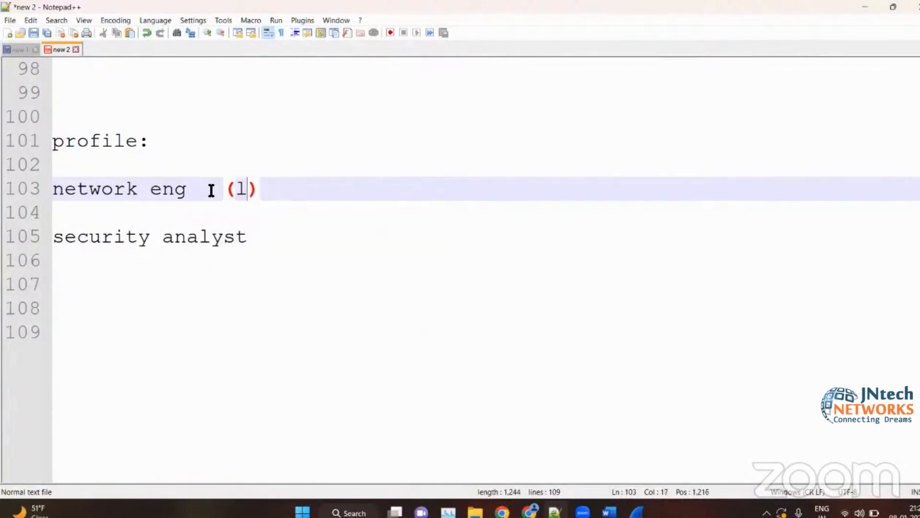
{"action": "key", "text": "BackSpace"}
- Enter "change the layout of the wireshark" inside the parentheses after "network eng"
{"action": "type", "text": "chjan"}
{"action": "key", "text": "BackSpace"}
{"action": "key", "text": "BackSpace"}
{"action": "key", "text": "BackSpace"}
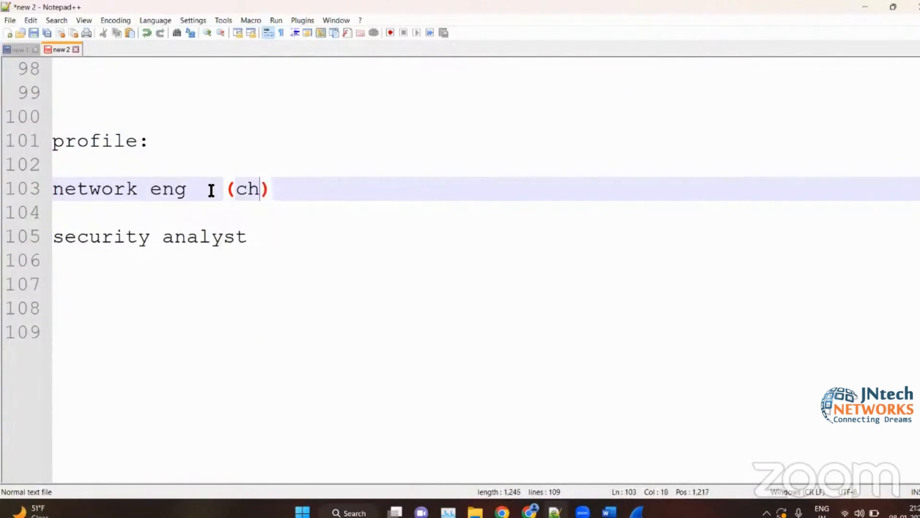
{"action": "type", "text": "ange "}
{"action": "type", "text": "the layout "}
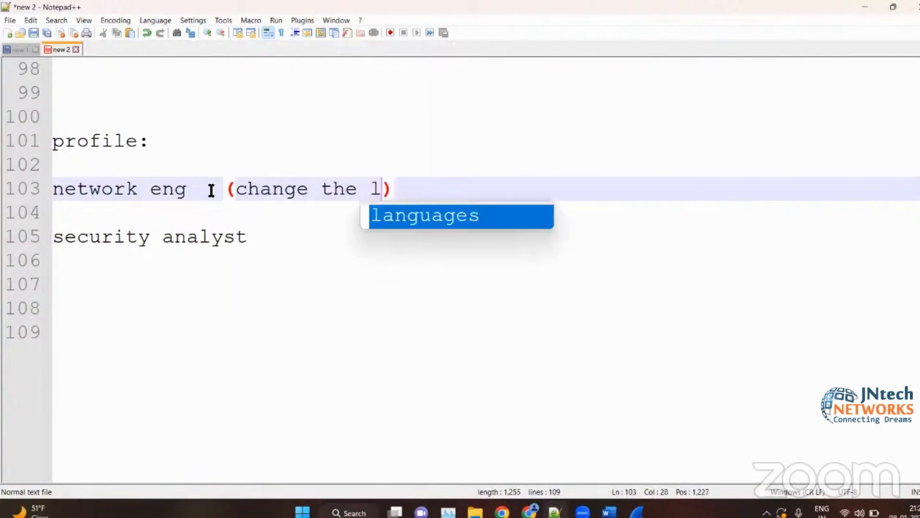
{"action": "type", "text": "of the wiresha"}
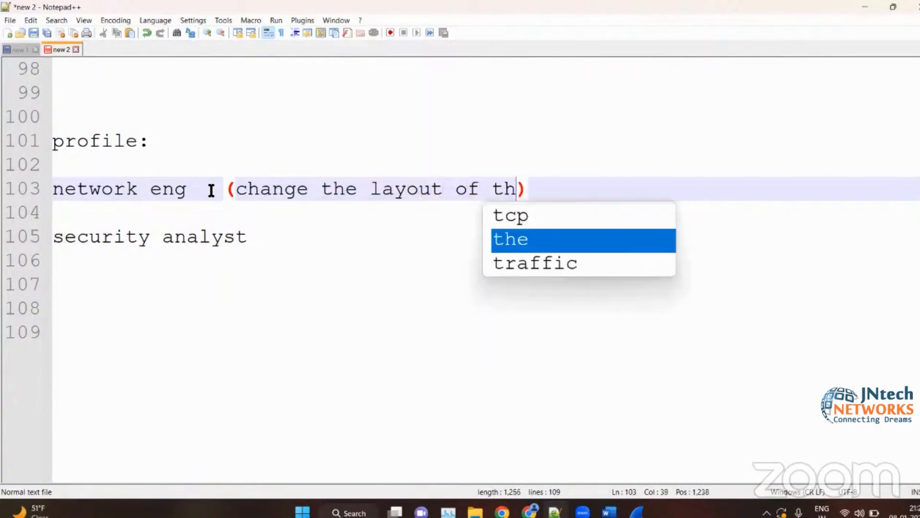
{"action": "type", "text": "rk"}
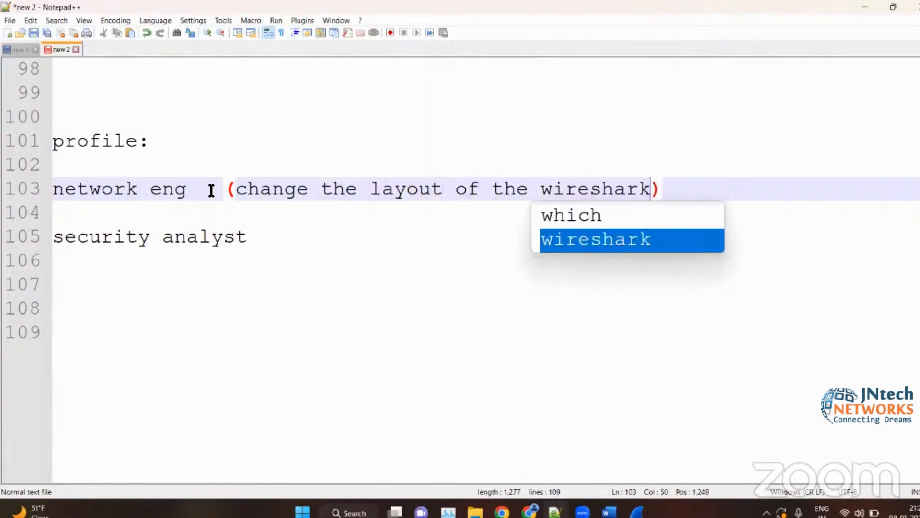
- Add a pair of empty parentheses after "security analyst" on line 105
{"action": "left_click", "coordinate": [262, 248]}
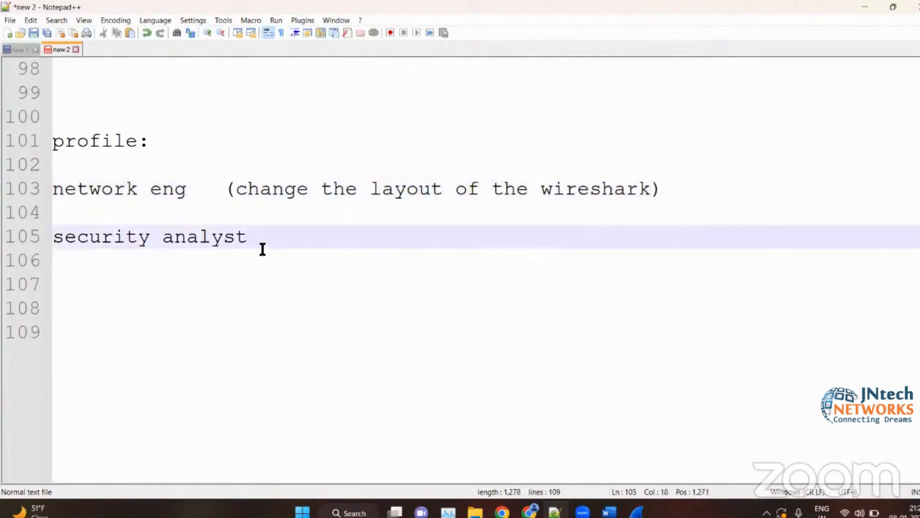
{"action": "type", "text": "()"}
{"action": "key", "text": "Left"}
{"action": "left_click", "coordinate": [201, 187]}
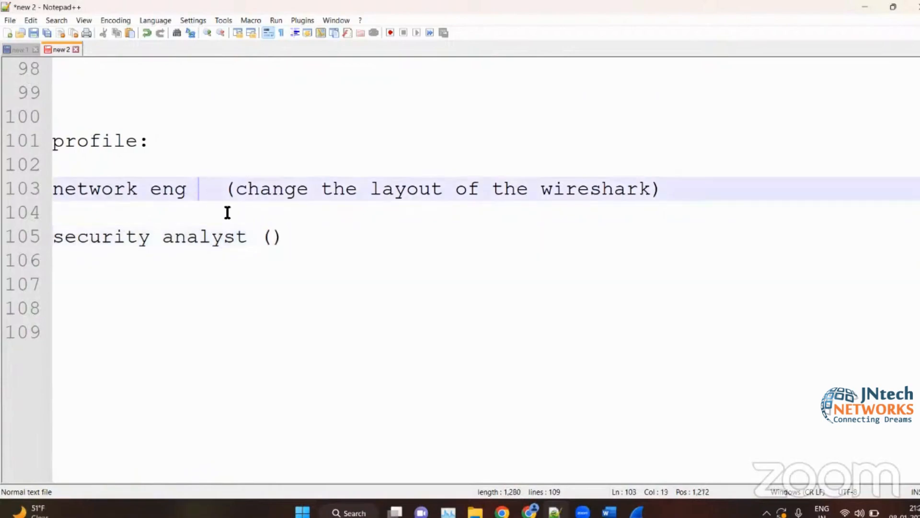
{"action": "left_click", "coordinate": [251, 235]}
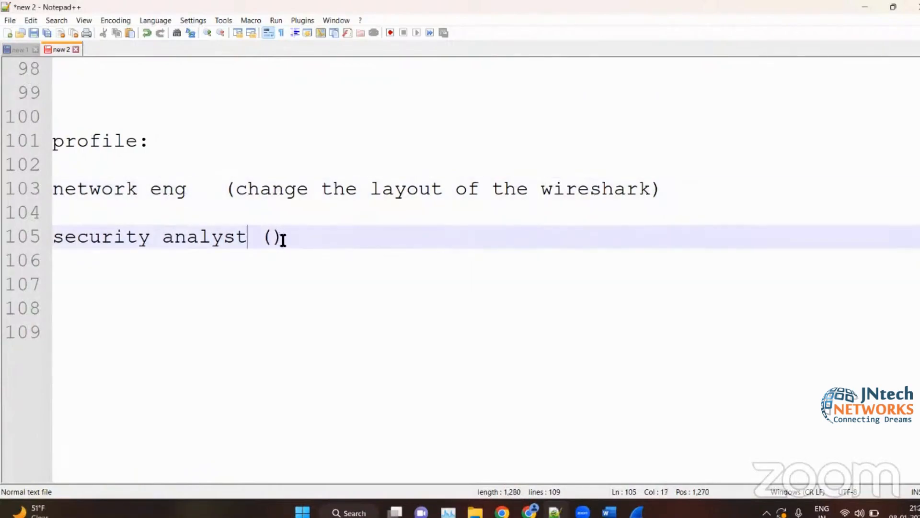
{"action": "left_click_drag", "start_coordinate": [282, 238], "coordinate": [54, 242]}
{"action": "key", "text": "Down"}
{"action": "key", "text": "Down"}
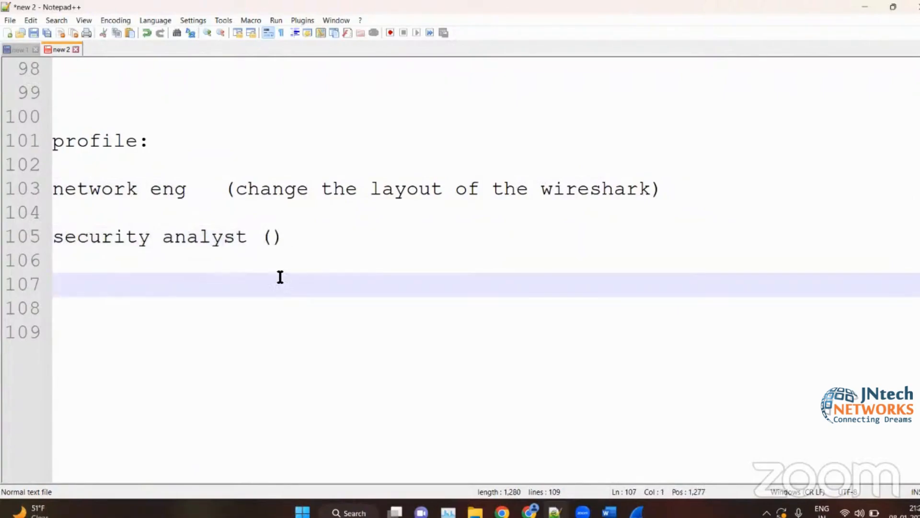
{"action": "left_click", "coordinate": [678, 191]}
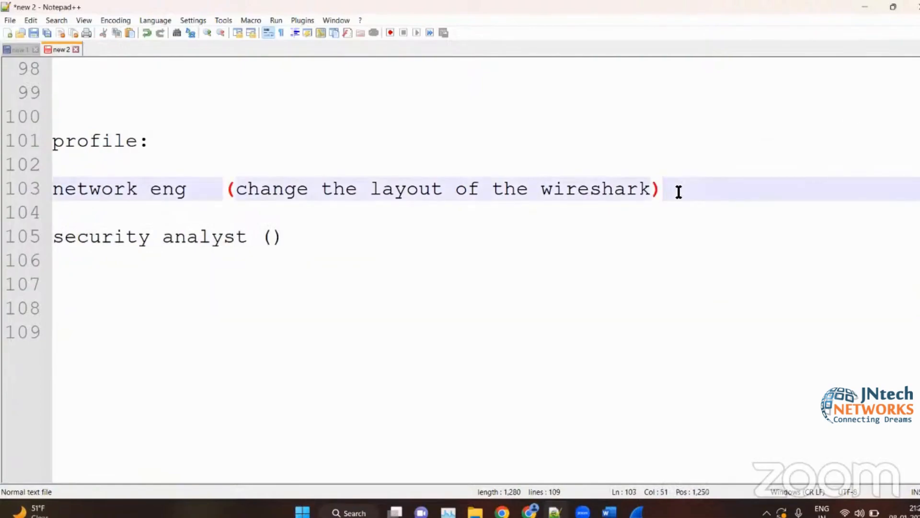
{"action": "left_click", "coordinate": [865, 8]}
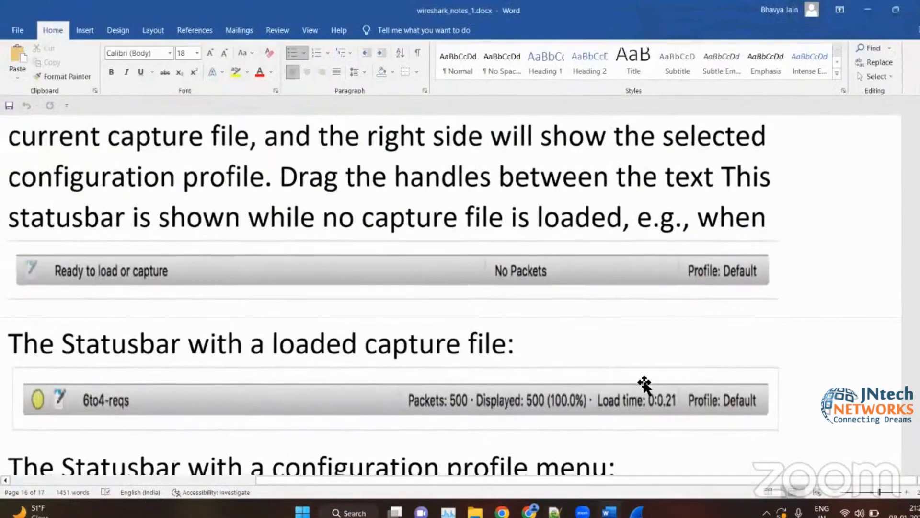
{"action": "left_click", "coordinate": [555, 512]}
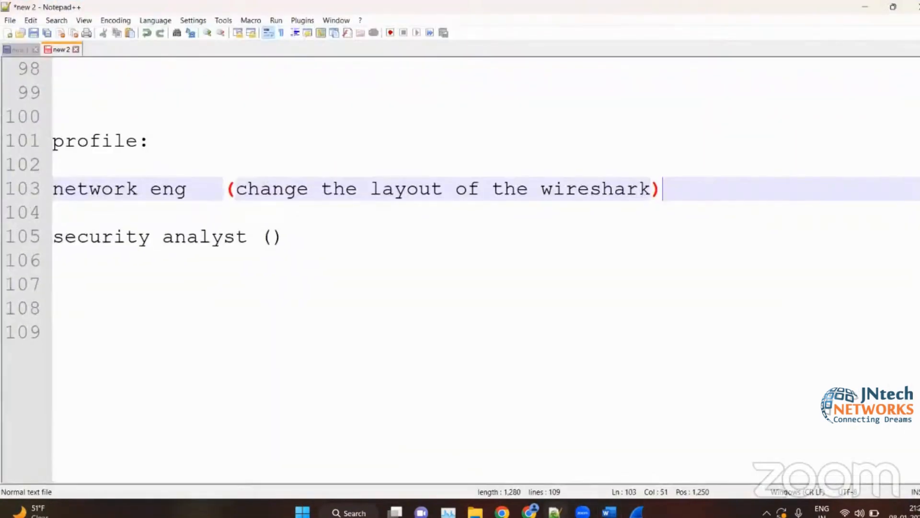
{"action": "left_click", "coordinate": [478, 309]}
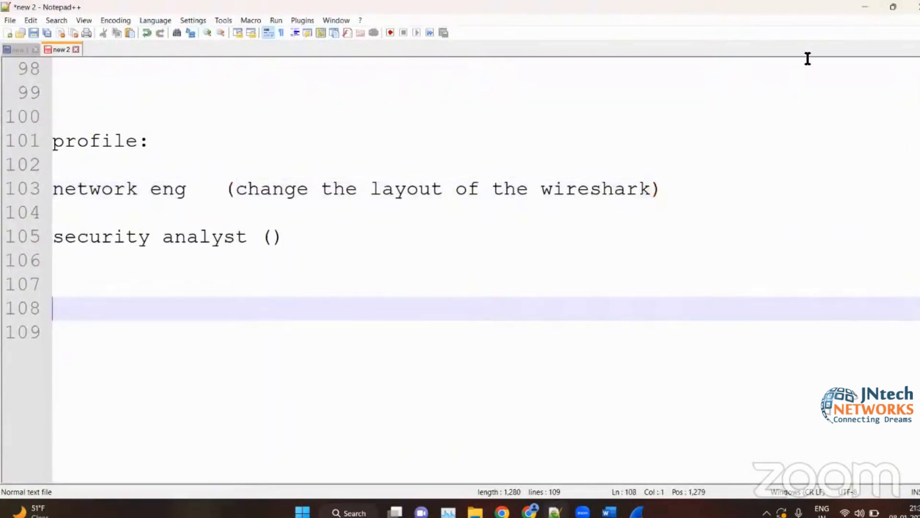
- Switch to the Word notes and review the status bar examples, the packet diagram and the packet bytes section
{"action": "left_click", "coordinate": [867, 6]}
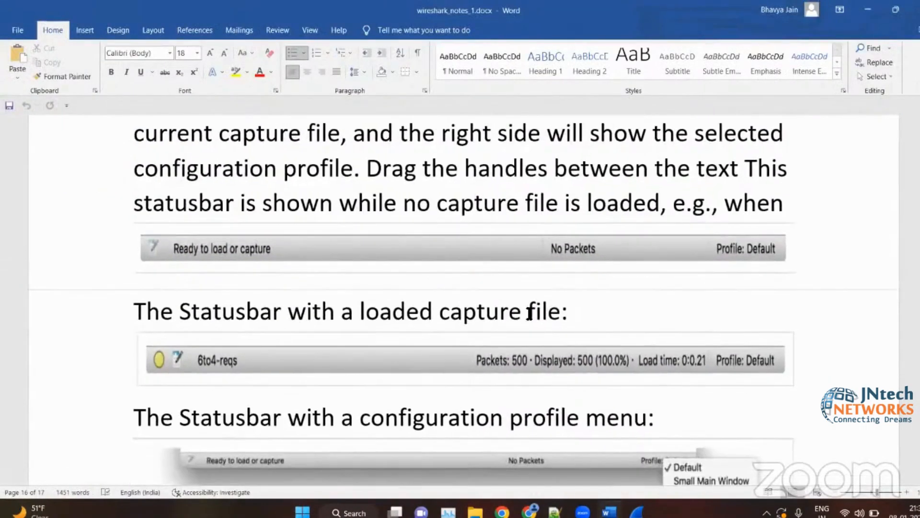
{"action": "scroll", "coordinate": [529, 314], "scroll_direction": "down", "scroll_amount": 5, "text": "ctrl"}
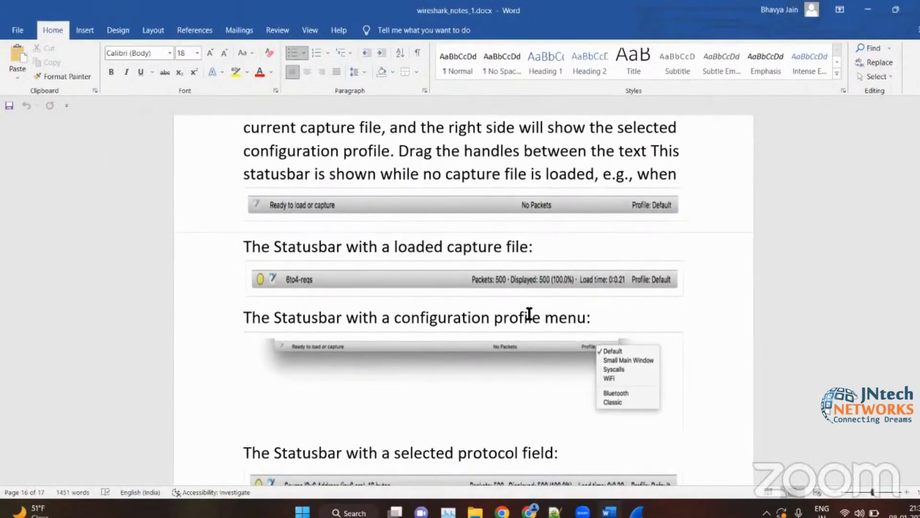
{"action": "scroll", "coordinate": [810, 257], "scroll_direction": "down", "scroll_amount": 3}
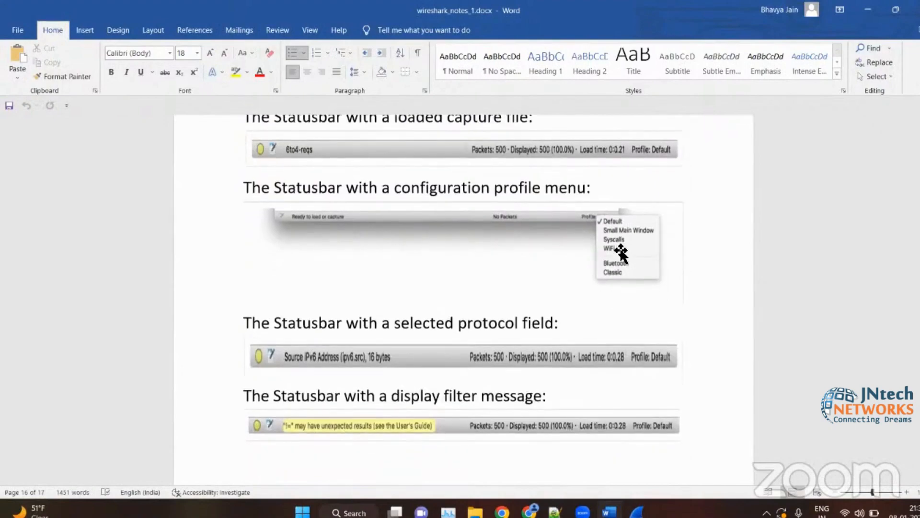
{"action": "scroll", "coordinate": [621, 251], "scroll_direction": "up", "scroll_amount": 10}
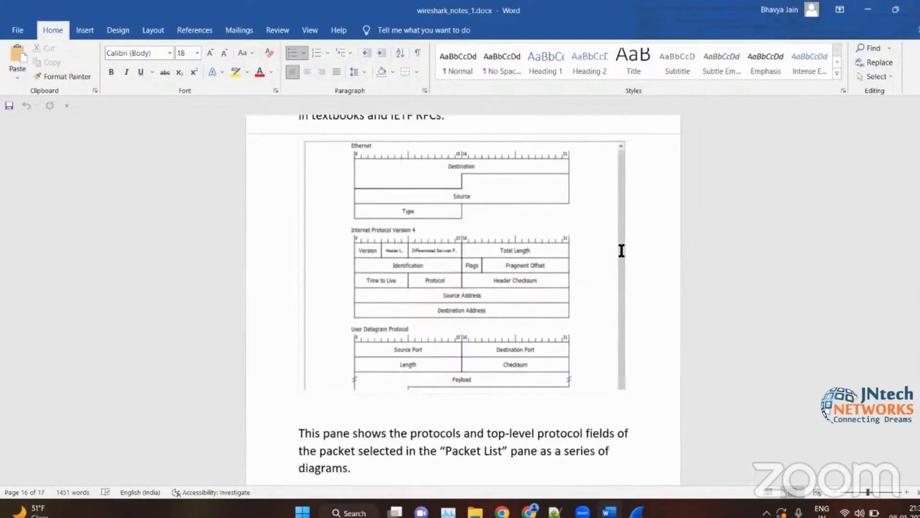
{"action": "scroll", "coordinate": [621, 251], "scroll_direction": "down", "scroll_amount": 6}
{"action": "scroll", "coordinate": [347, 405], "scroll_direction": "down", "scroll_amount": 4}
{"action": "type", "text": "s"}
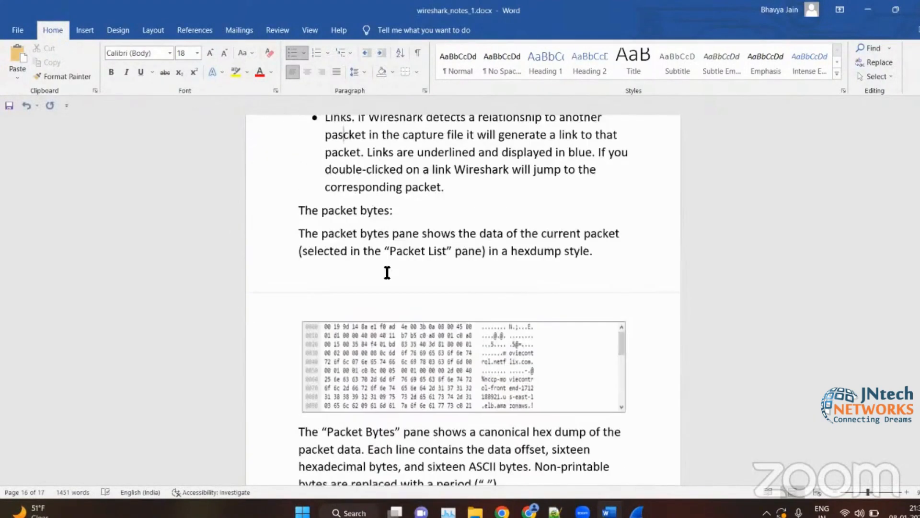
- Undo the stray letter inserted in the word "packet" in the Links bullet of the notes
{"action": "scroll", "coordinate": [387, 272], "scroll_direction": "down", "scroll_amount": 1}
{"action": "key", "text": "ctrl+z"}
{"action": "scroll", "coordinate": [386, 272], "scroll_direction": "up", "scroll_amount": 4}
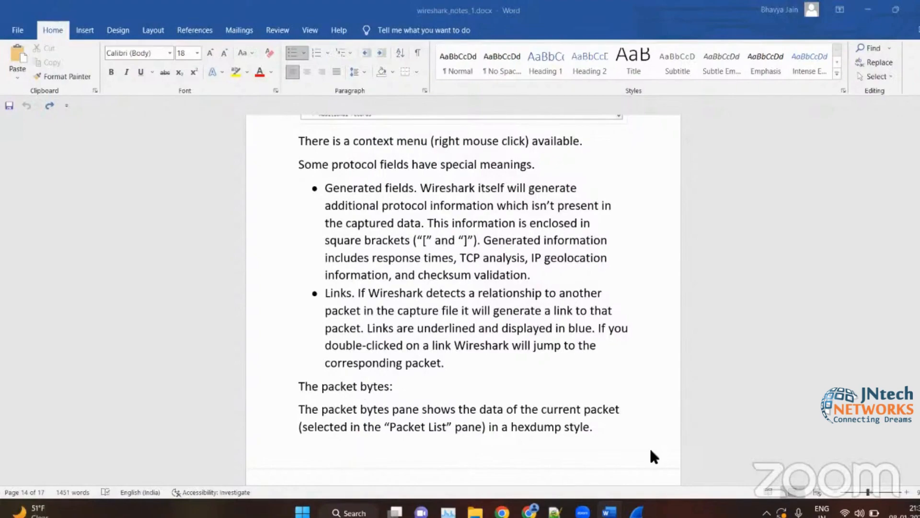
- Review the notes from the packet bytes and packet diagram sections back to the toolbar sections and the list of main window components
{"action": "scroll", "coordinate": [558, 441], "scroll_direction": "down", "scroll_amount": 3}
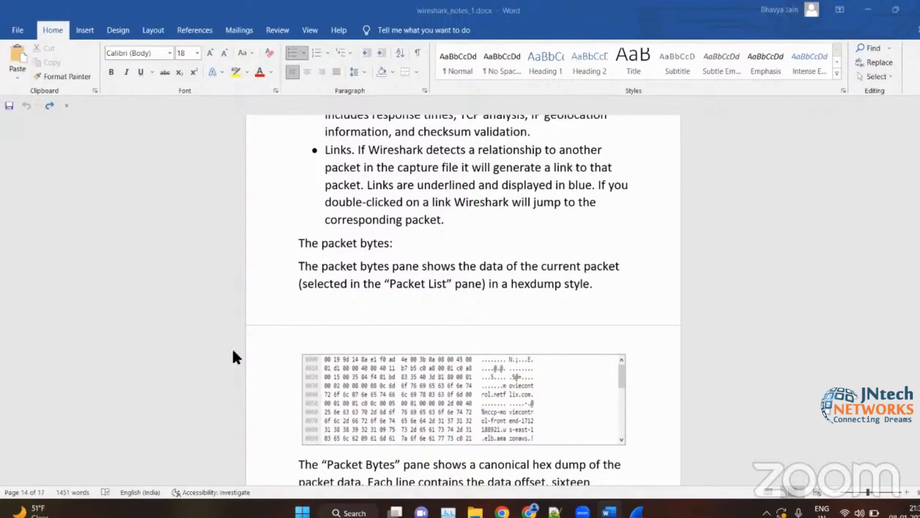
{"action": "scroll", "coordinate": [456, 139], "scroll_direction": "up", "scroll_amount": 4}
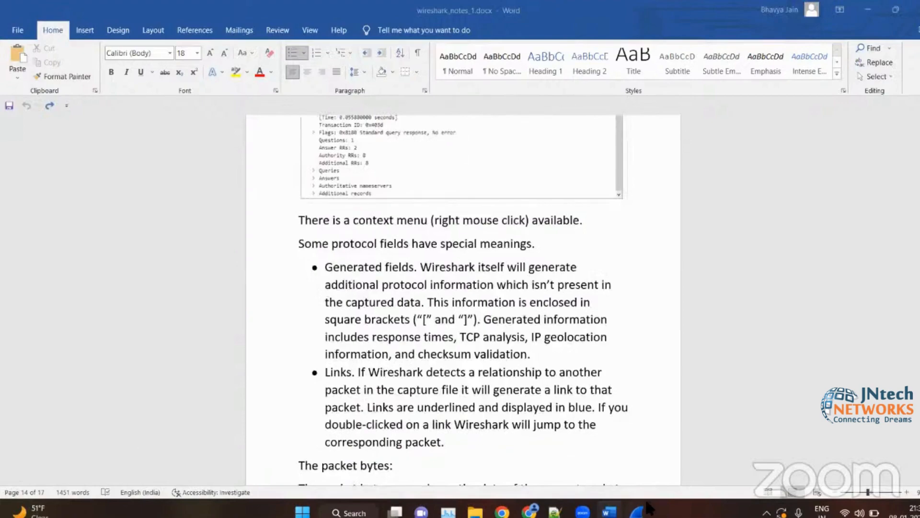
{"action": "scroll", "coordinate": [317, 279], "scroll_direction": "down", "scroll_amount": 10}
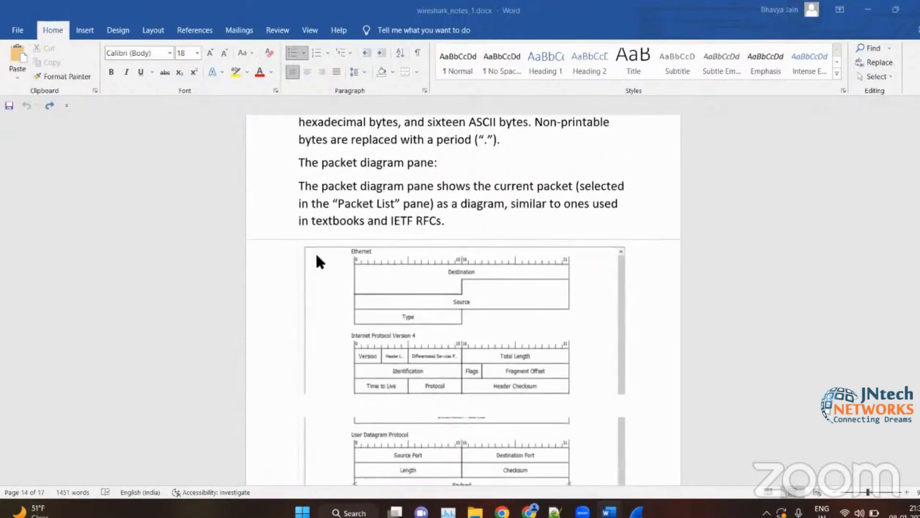
{"action": "scroll", "coordinate": [316, 251], "scroll_direction": "up", "scroll_amount": 10}
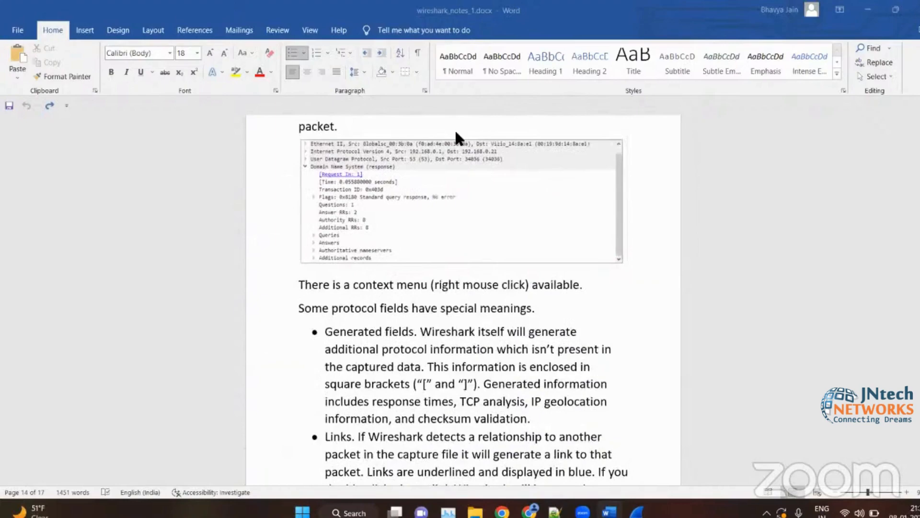
{"action": "scroll", "coordinate": [345, 212], "scroll_direction": "down", "scroll_amount": 15}
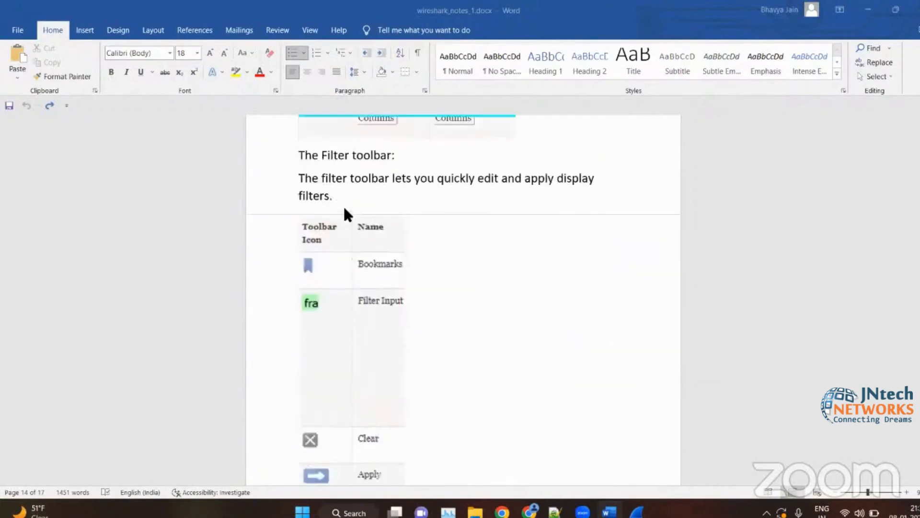
{"action": "scroll", "coordinate": [345, 209], "scroll_direction": "up", "scroll_amount": 15}
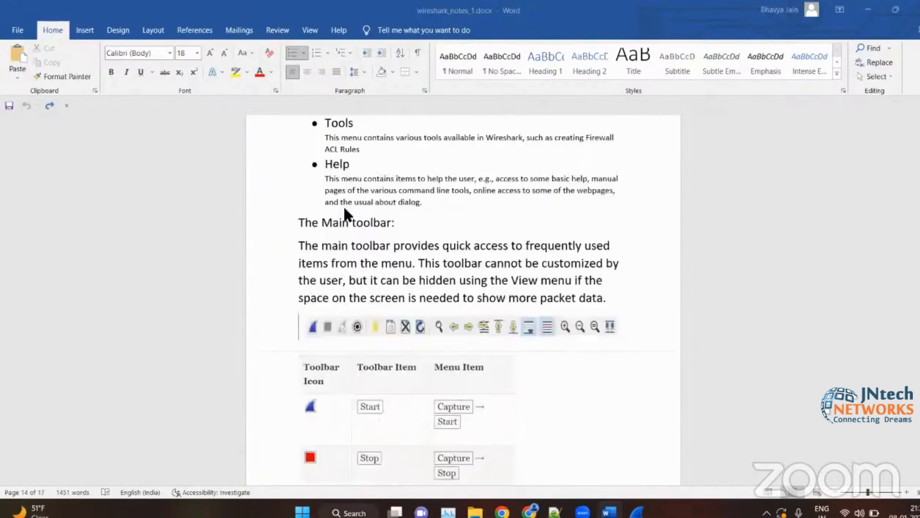
{"action": "scroll", "coordinate": [344, 209], "scroll_direction": "up", "scroll_amount": 5}
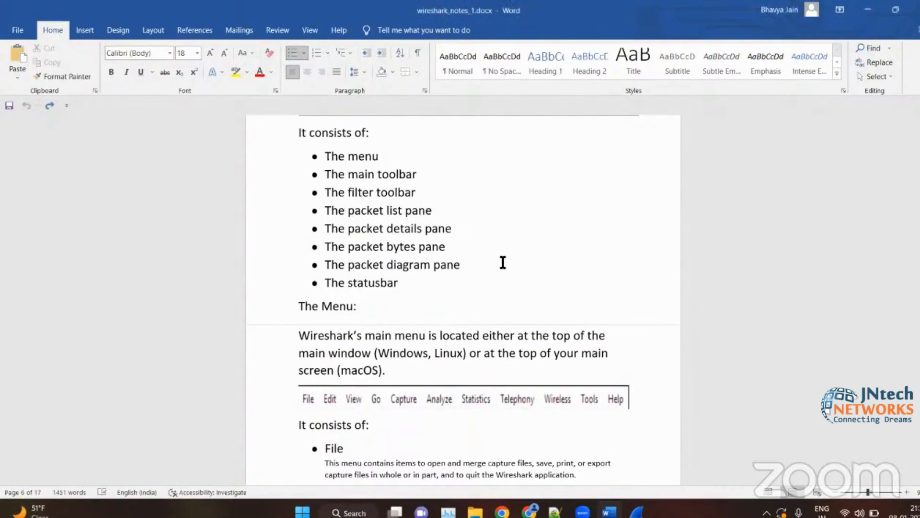
- Highlight the list entries from "The packet list pane" to "The statusbar", and the menu bar picture with the line below it
{"action": "left_click", "coordinate": [461, 268]}
{"action": "left_click_drag", "start_coordinate": [411, 286], "coordinate": [329, 213]}
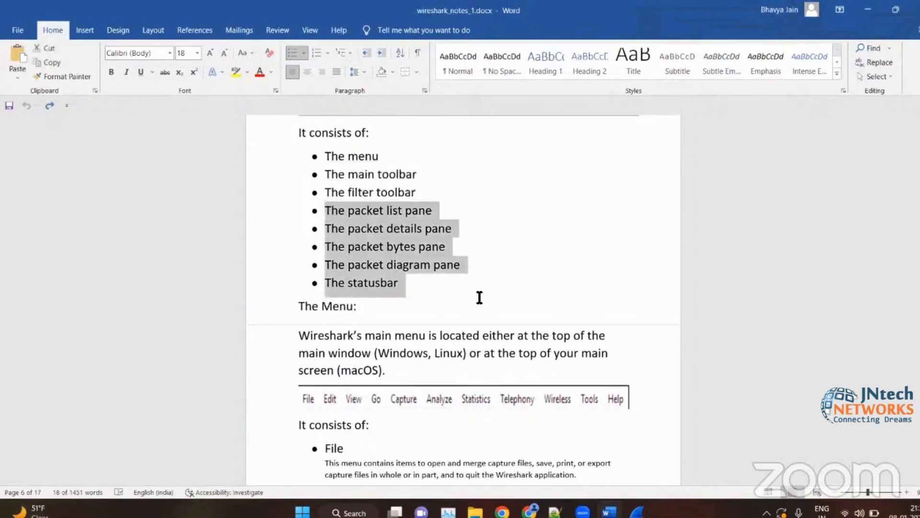
{"action": "left_click", "coordinate": [479, 297]}
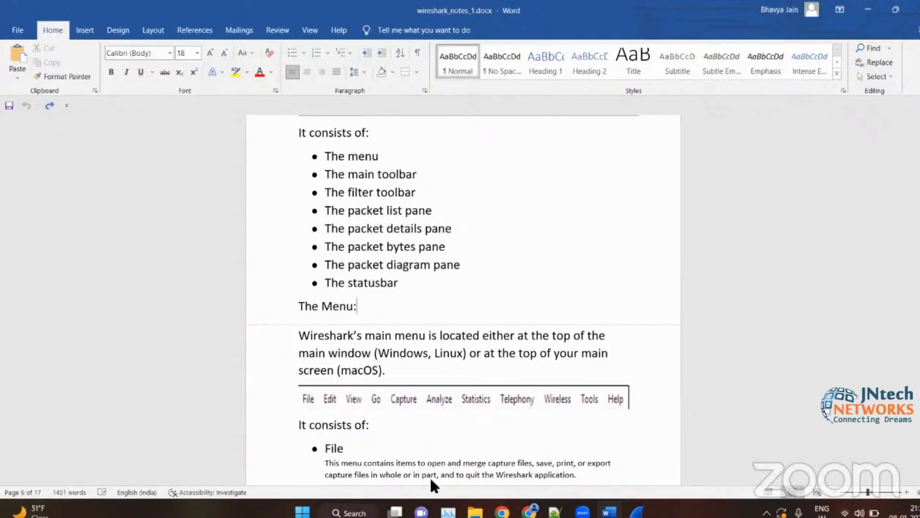
{"action": "scroll", "coordinate": [257, 353], "scroll_direction": "down", "scroll_amount": 1}
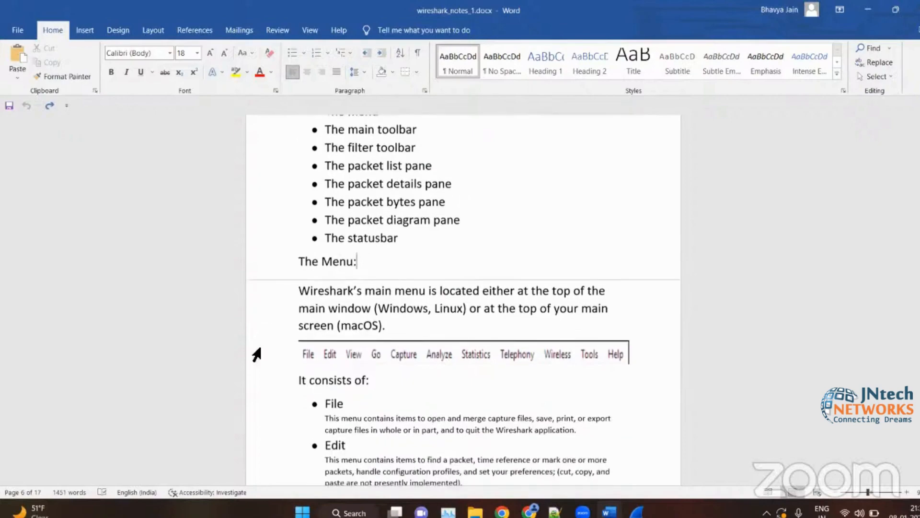
{"action": "left_click", "coordinate": [225, 352]}
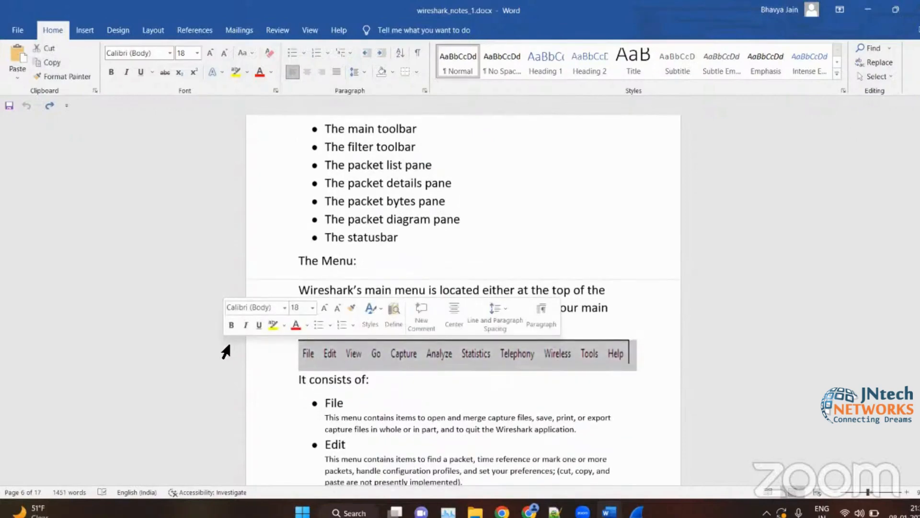
{"action": "left_click", "coordinate": [240, 379]}
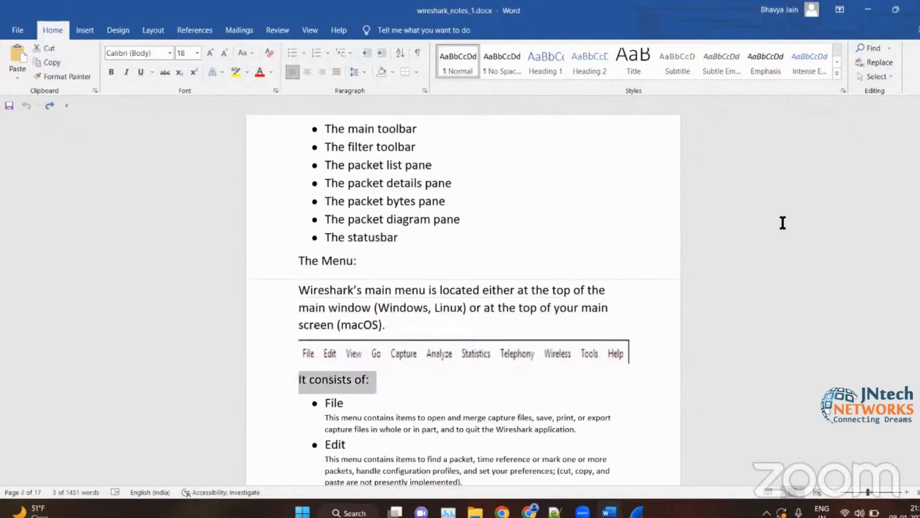
{"action": "left_click", "coordinate": [462, 219]}
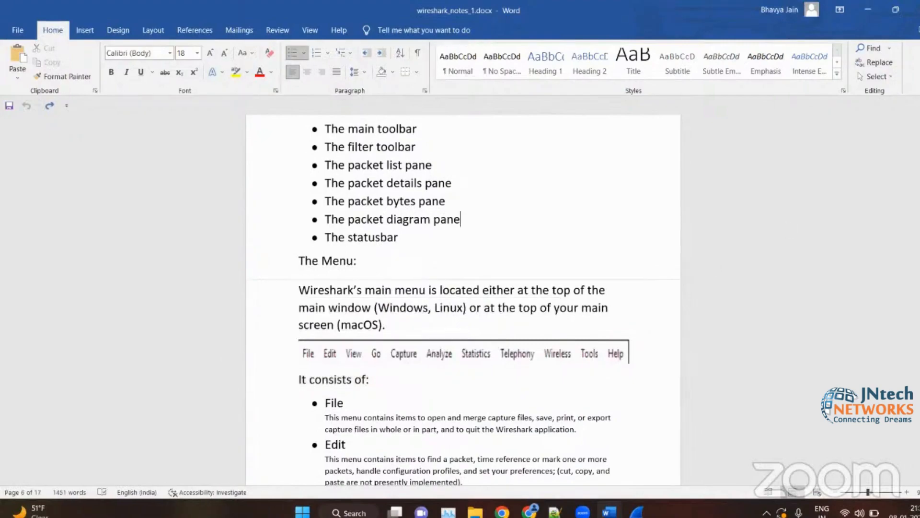
- Switch to Notepad++ and add "length" on line 109, followed by a new empty line
{"action": "left_click", "coordinate": [877, 8]}
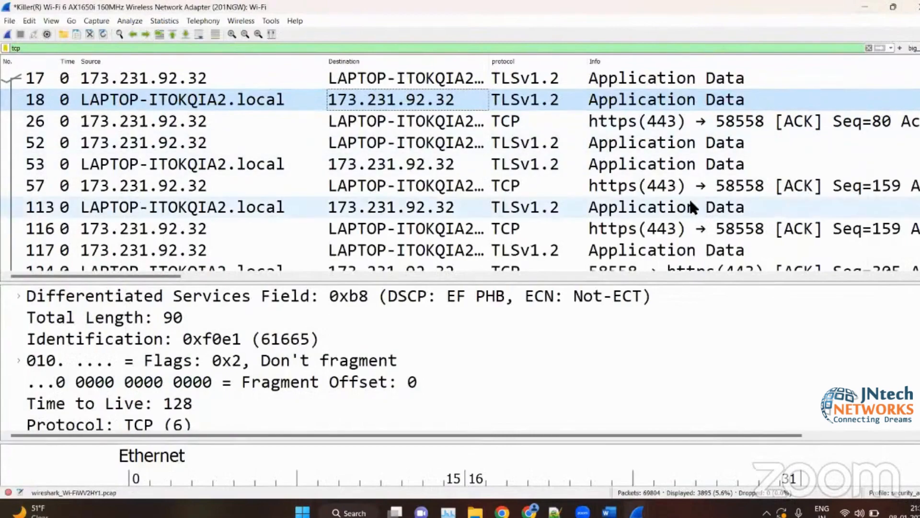
{"action": "left_click", "coordinate": [555, 512]}
{"action": "left_click", "coordinate": [426, 377]}
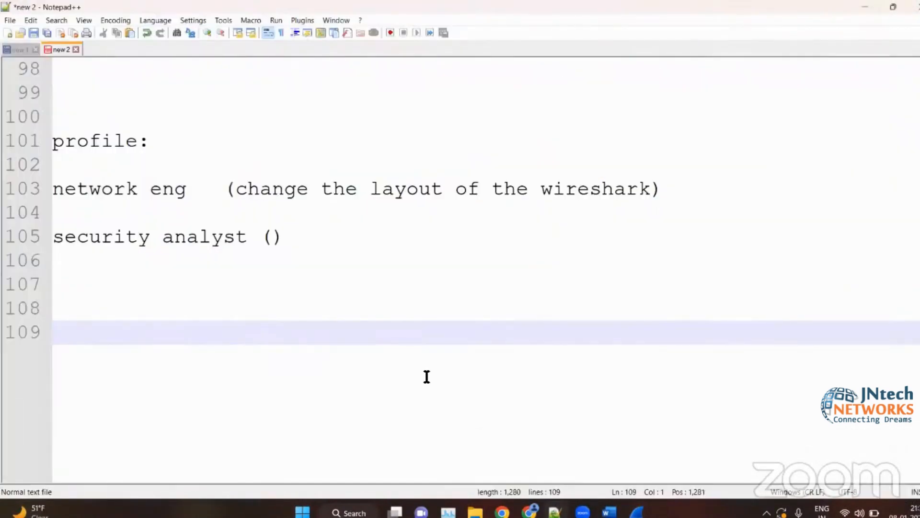
{"action": "type", "text": "length"}
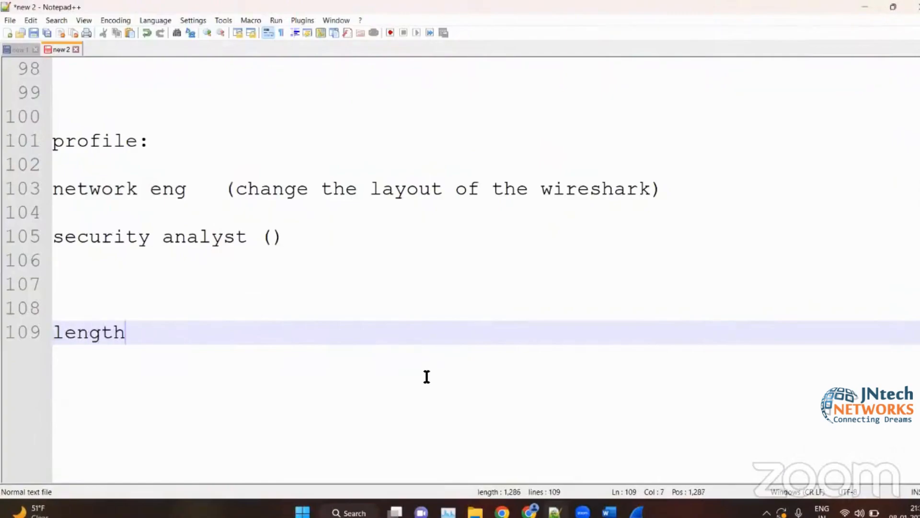
{"action": "key", "text": "Return"}
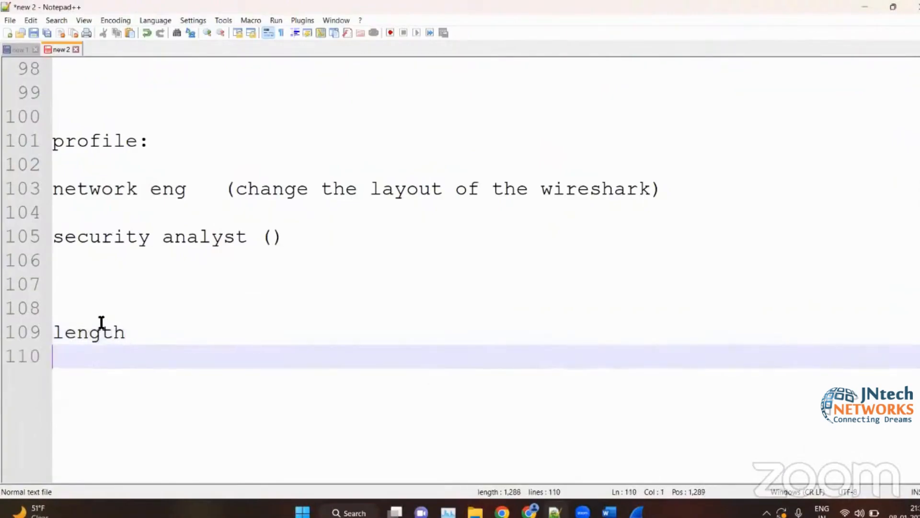
{"action": "left_click", "coordinate": [143, 327]}
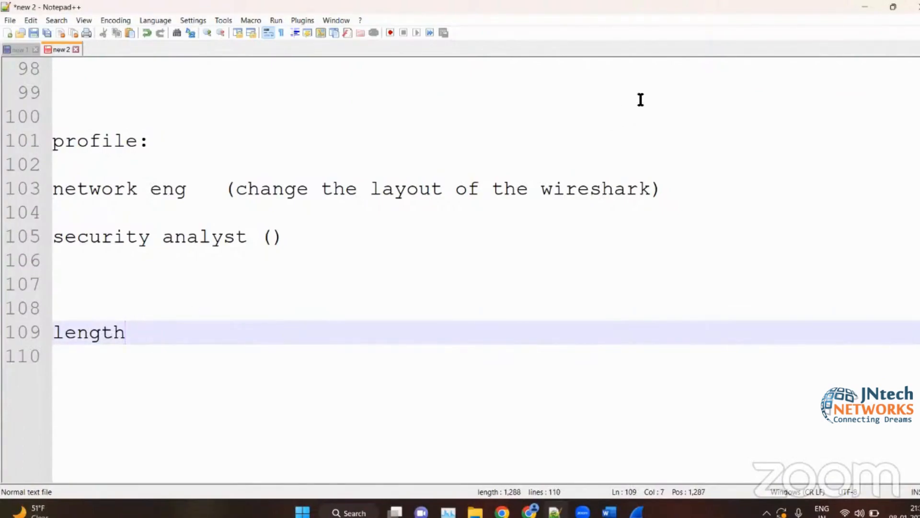
- Switch to Wireshark, apply the Total Length field of packet 18 as a column and sort the packet list by length in ascending order
{"action": "left_click", "coordinate": [864, 8]}
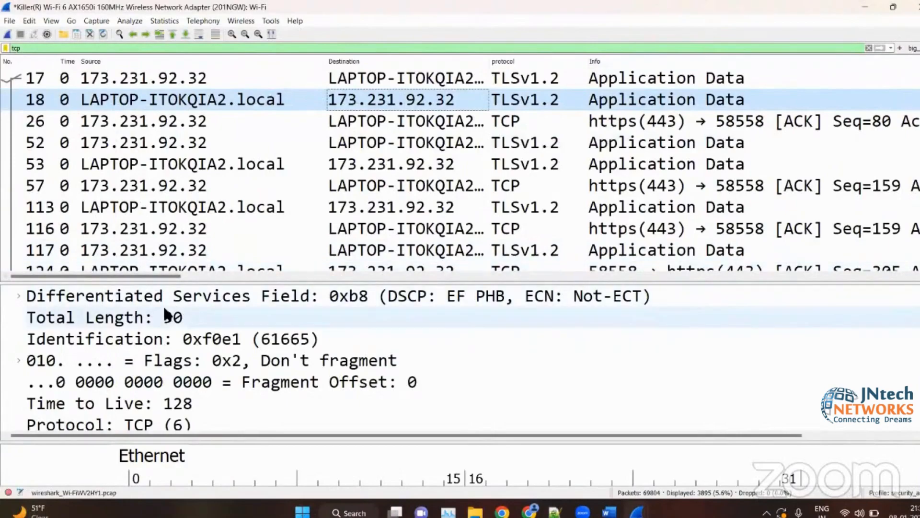
{"action": "left_click", "coordinate": [144, 318]}
{"action": "right_click", "coordinate": [142, 318]}
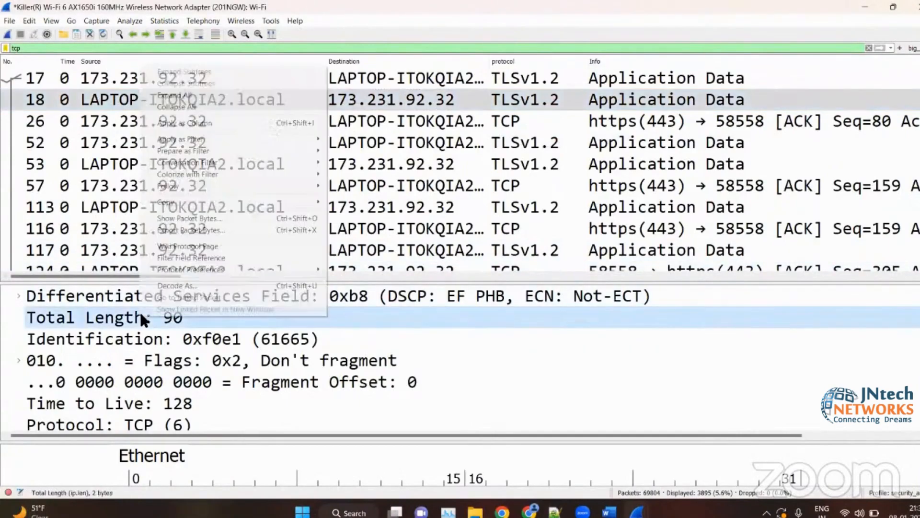
{"action": "left_click", "coordinate": [218, 123]}
{"action": "left_click", "coordinate": [615, 58]}
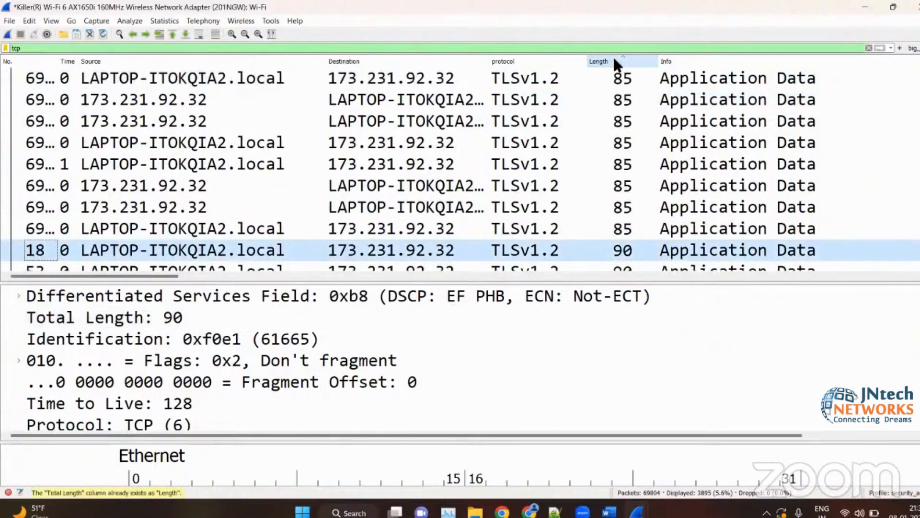
- Select the Total Length field, look through the packets sorted by length, and minimize the Wireshark window
{"action": "left_click", "coordinate": [92, 309]}
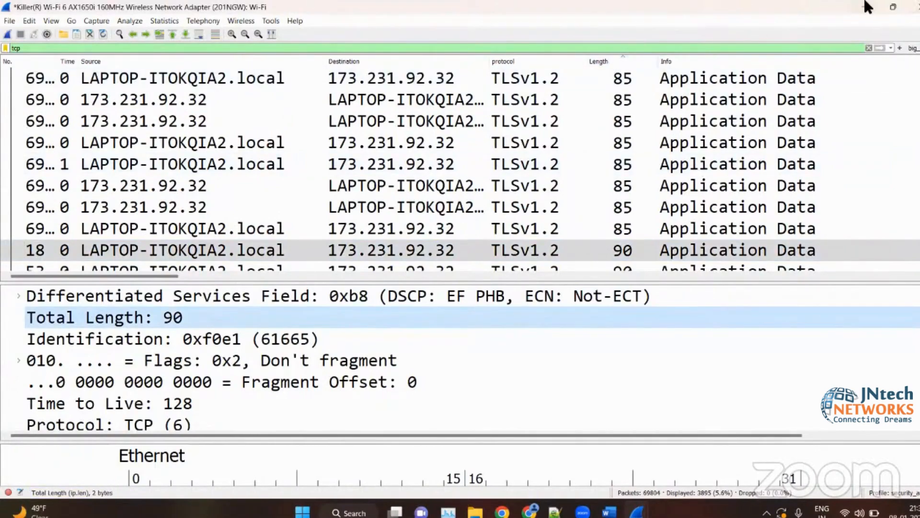
{"action": "scroll", "coordinate": [622, 99], "scroll_direction": "down", "scroll_amount": 3}
{"action": "scroll", "coordinate": [622, 99], "scroll_direction": "down", "scroll_amount": 10}
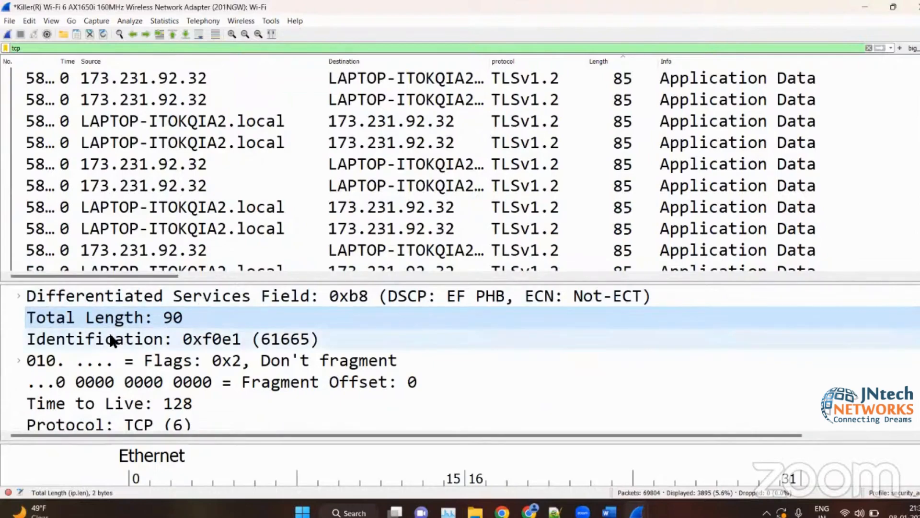
{"action": "left_click", "coordinate": [858, 8]}
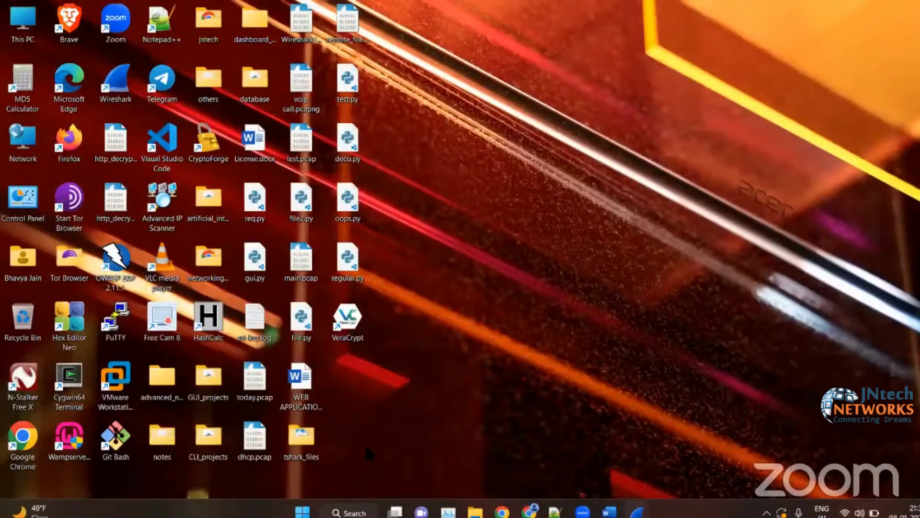